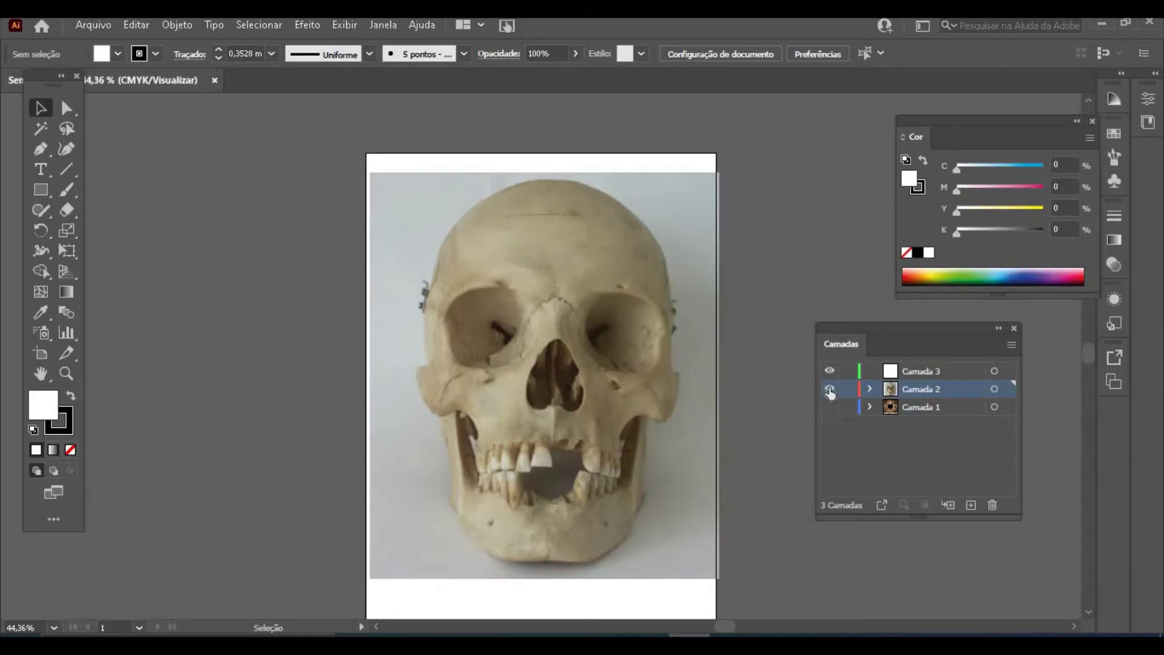
Step: Hide the skull and gear reference layers and make the empty layer Camada 3 active
click(830, 389)
click(830, 407)
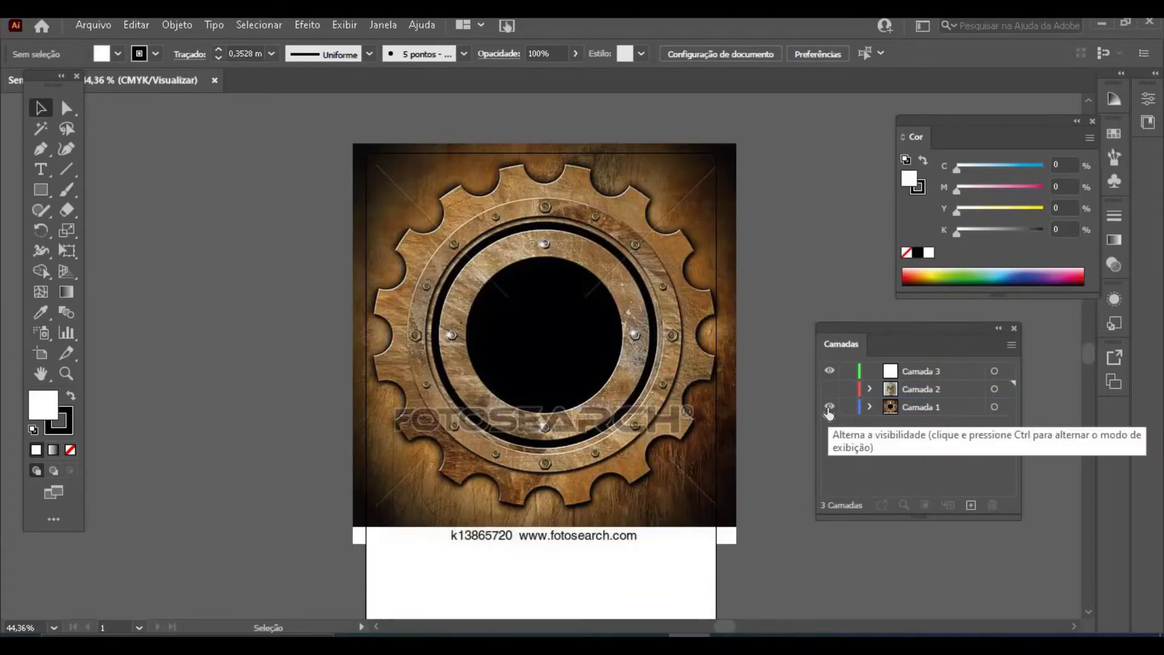
click(830, 407)
click(928, 372)
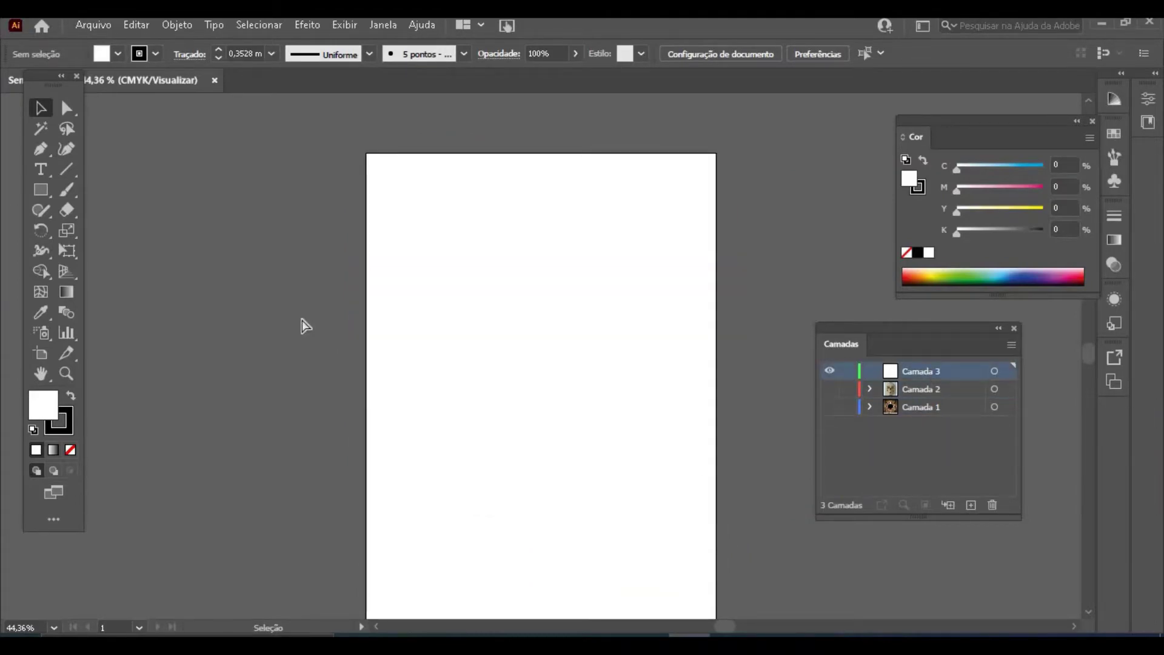
Step: Draw a rectangle covering the whole artboard, give it the black fill and remove its stroke
key(ctrl+minus)
drag(524, 377, 471, 337)
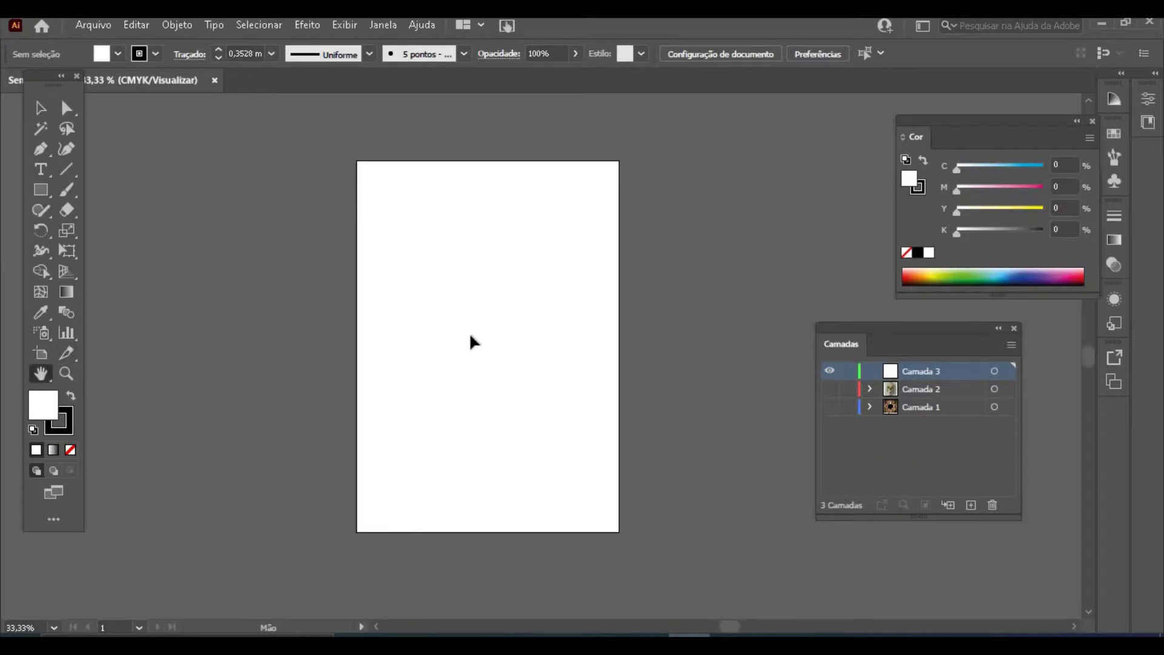
key(ctrl+plus)
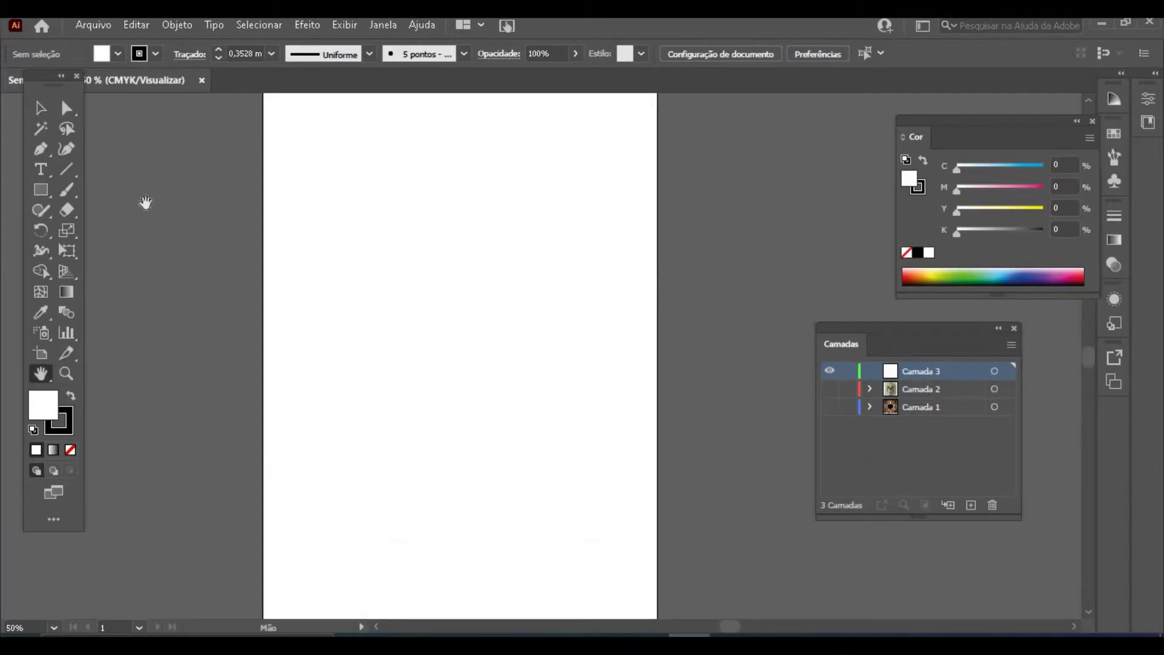
key(ctrl+minus)
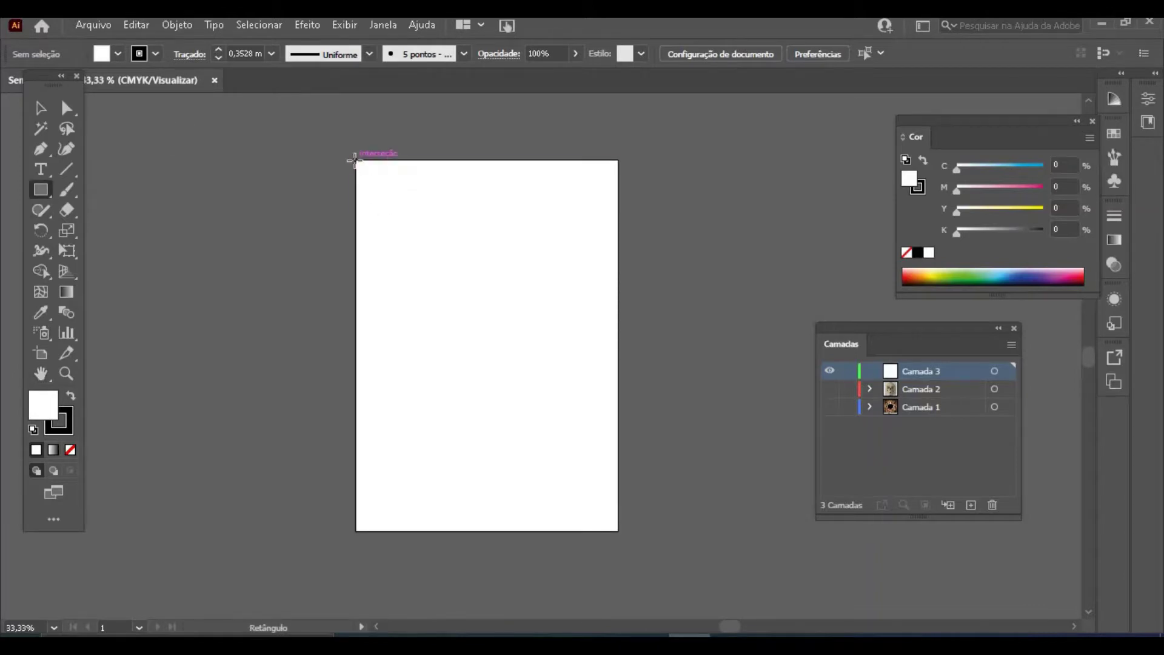
mouse_move(356, 159)
mouse_down()
mouse_move(504, 249)
mouse_move(619, 531)
mouse_up()
click(70, 399)
click(70, 430)
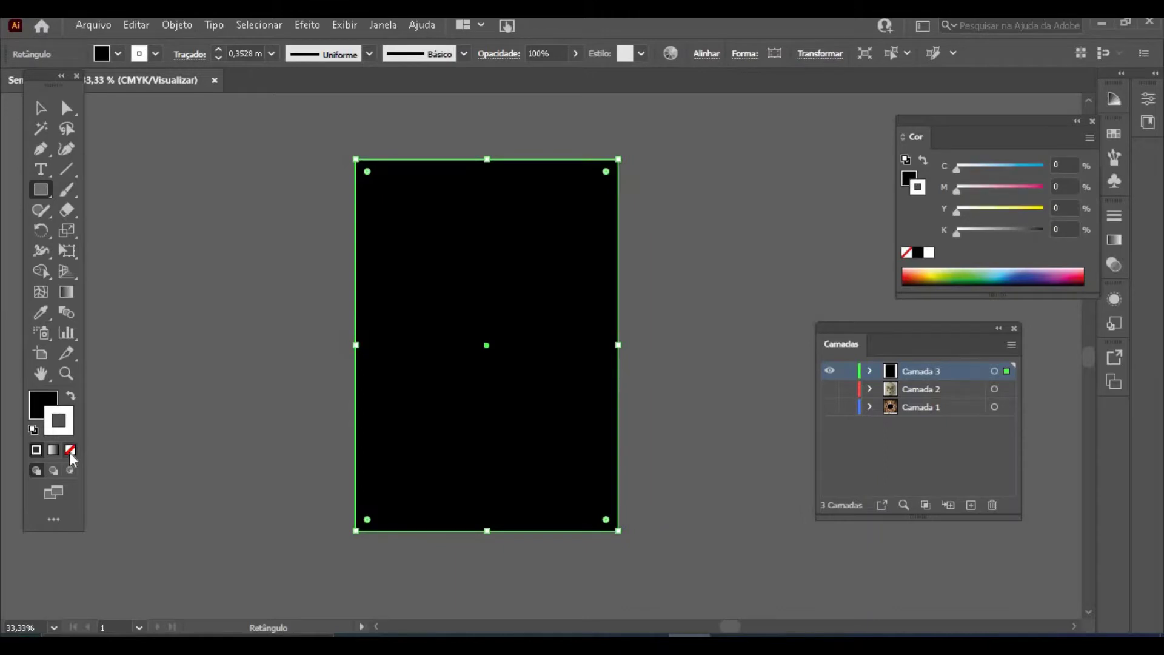
click(70, 450)
click(39, 107)
Step: Recolor the rectangle's fill to dark red with C 0, M 100, Y 100 and K 30
click(46, 403)
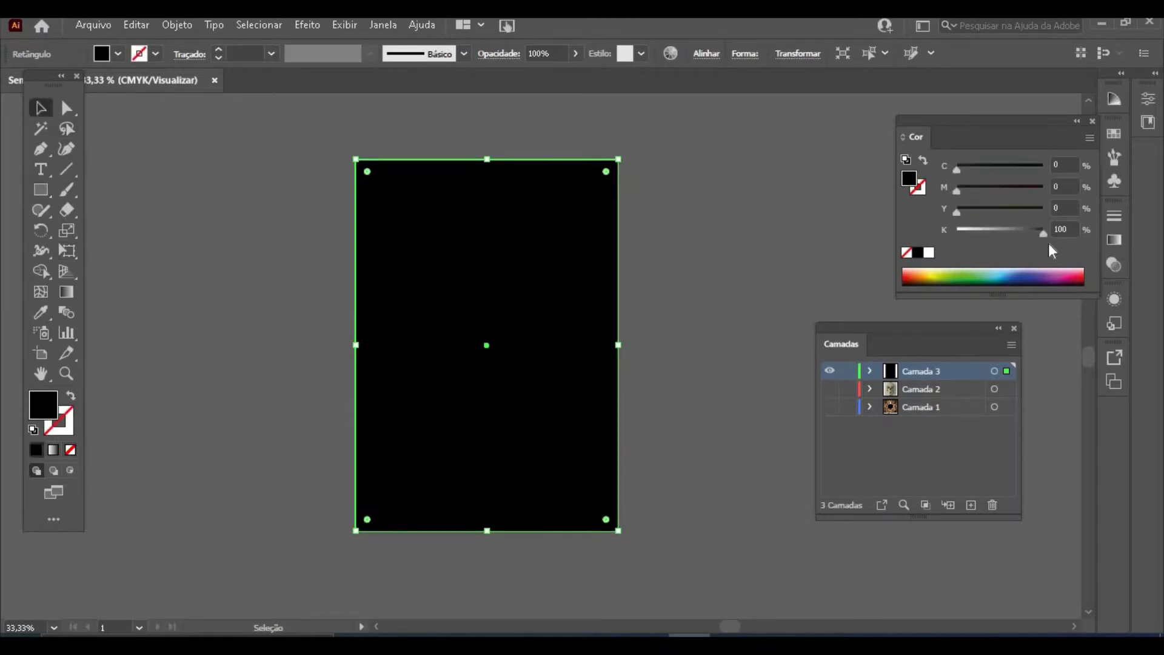
click(929, 252)
drag(957, 190, 1045, 189)
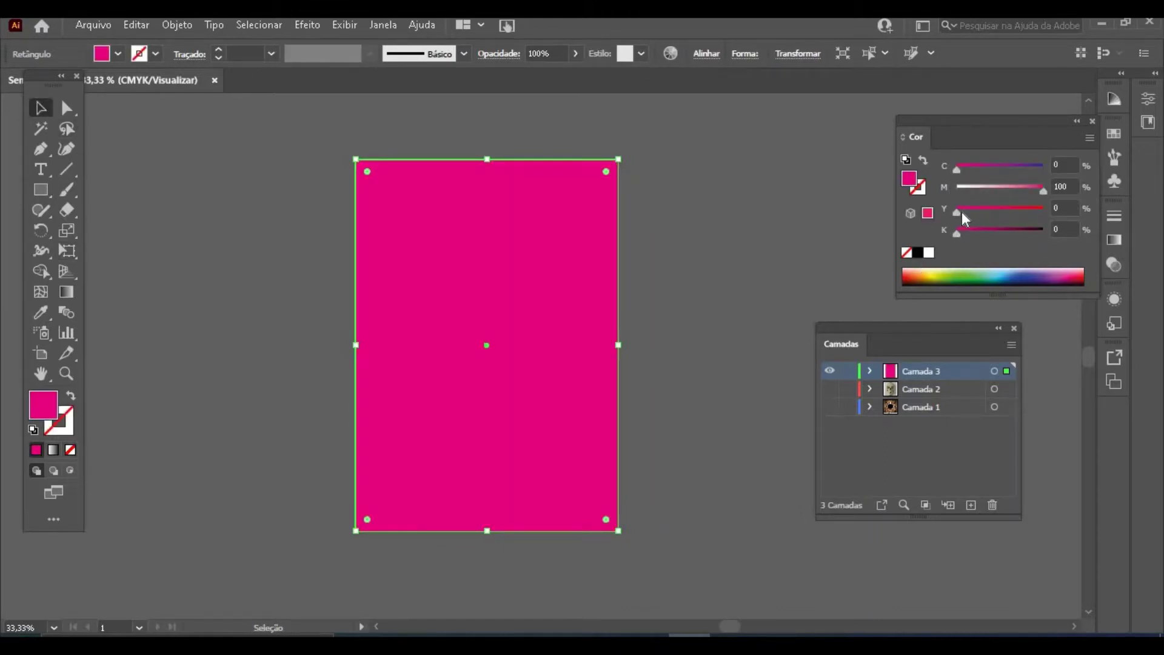
drag(958, 211, 1045, 211)
click(1055, 230)
text(30)
key(Return)
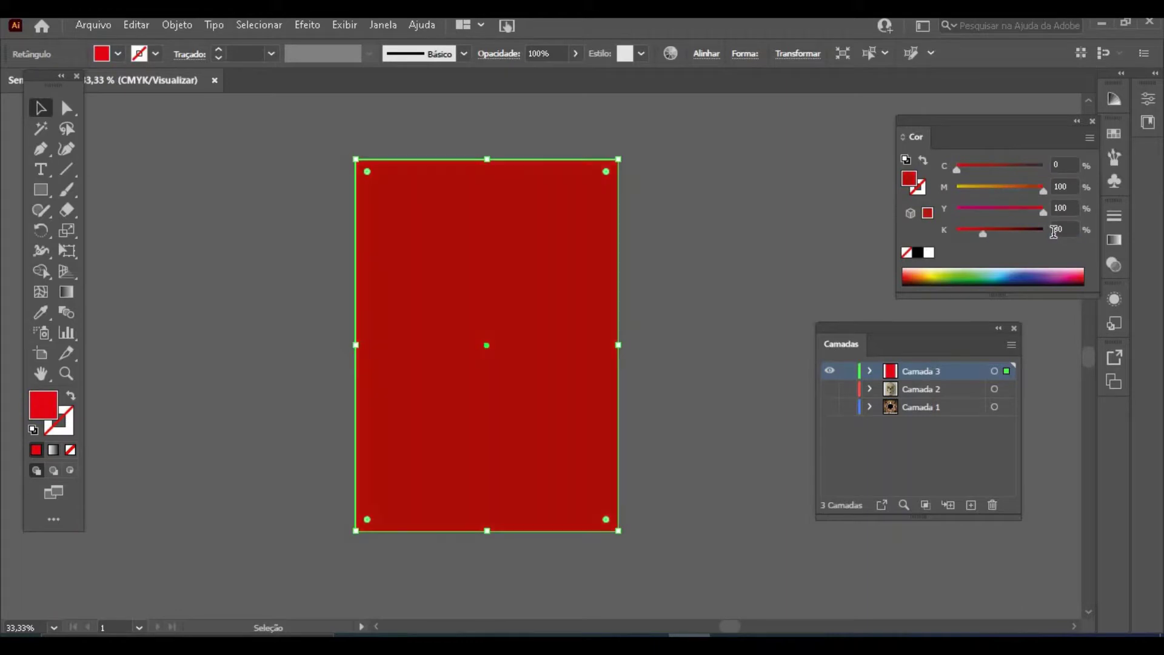
Step: Deselect the rectangle and rename the layer Camada 3 as FUNDO
click(186, 247)
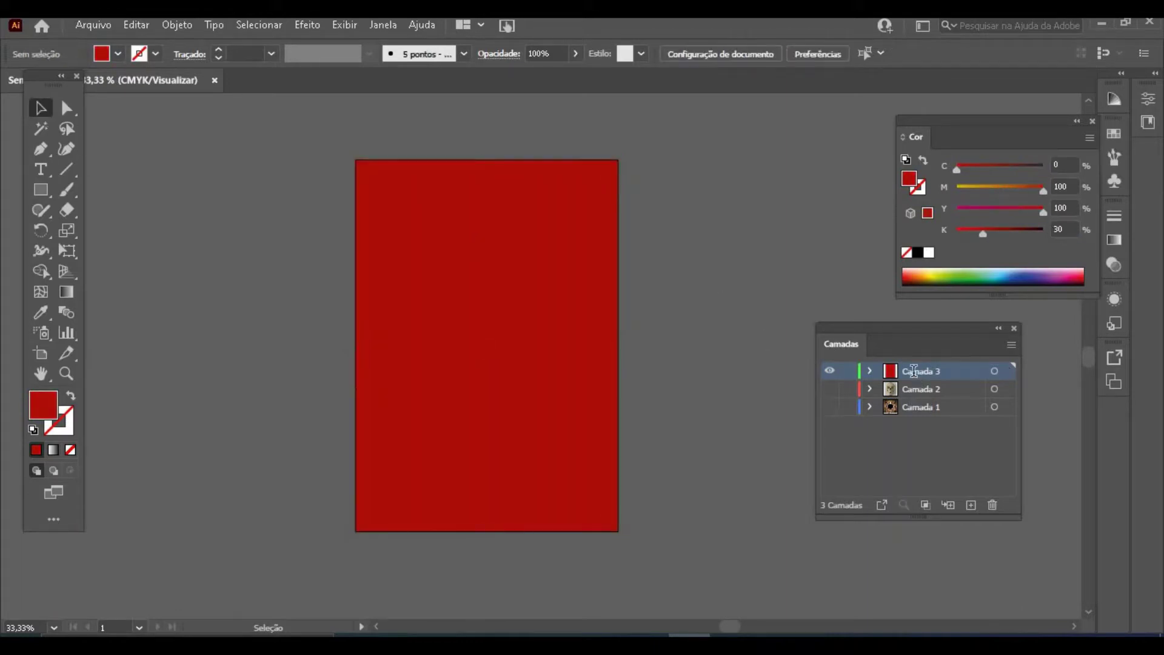
text(FUNDO)
key(Return)
Step: Shrink the red rectangle inward on all four sides to leave a thin white margin inside the artboard
click(486, 325)
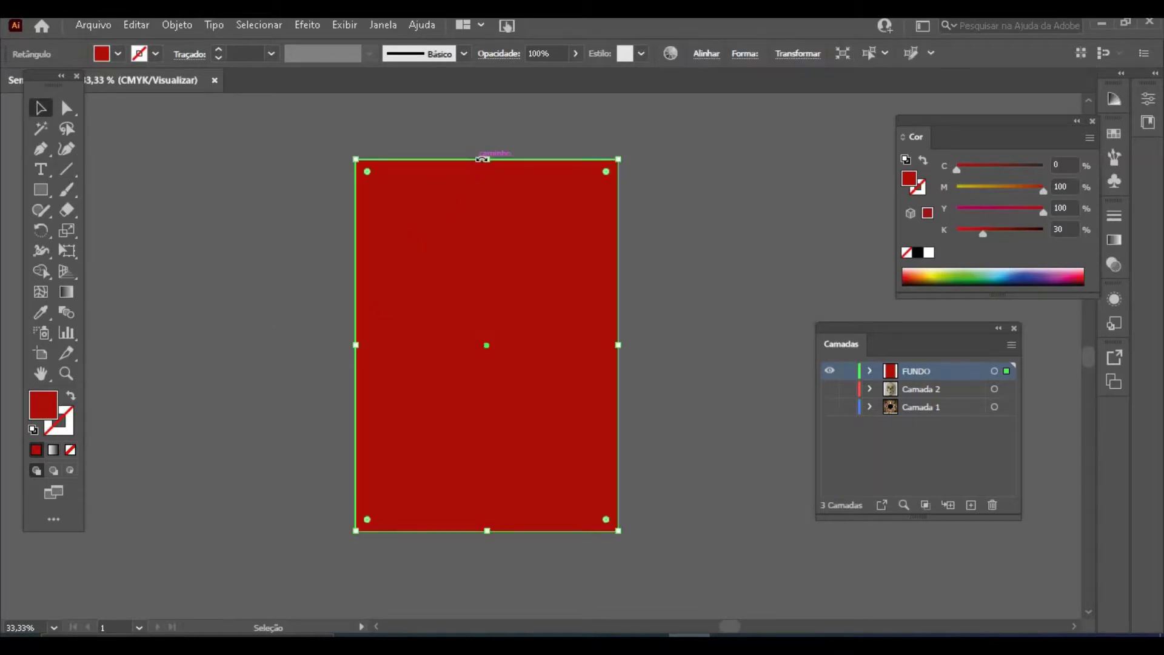
drag(486, 160, 487, 173)
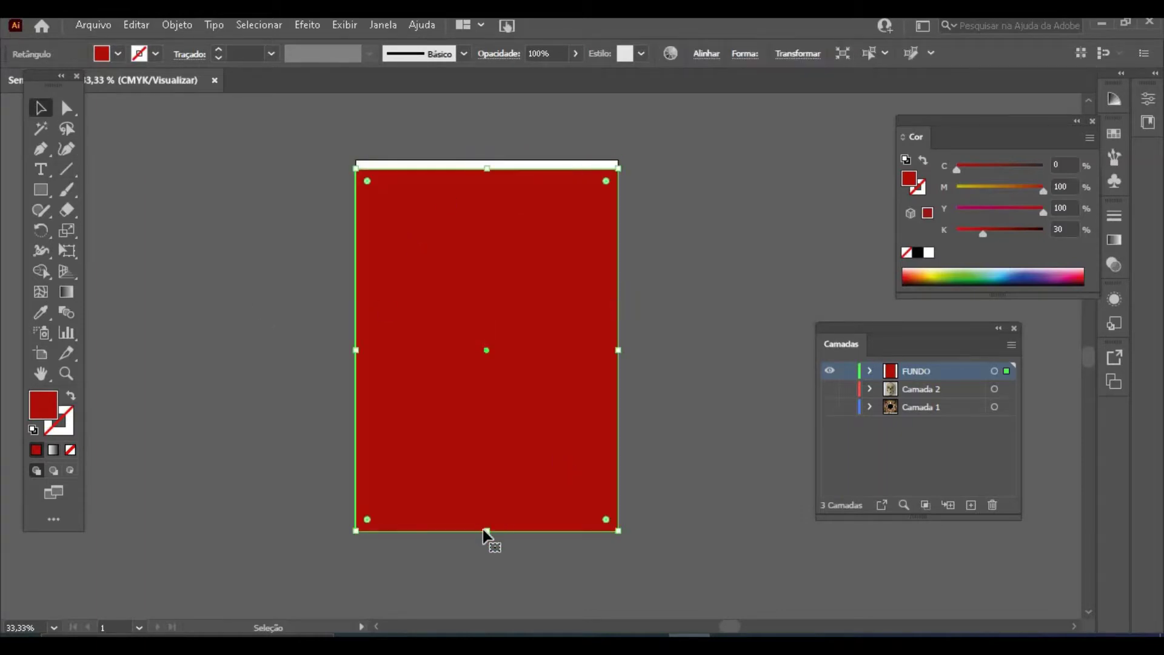
drag(486, 531, 486, 522)
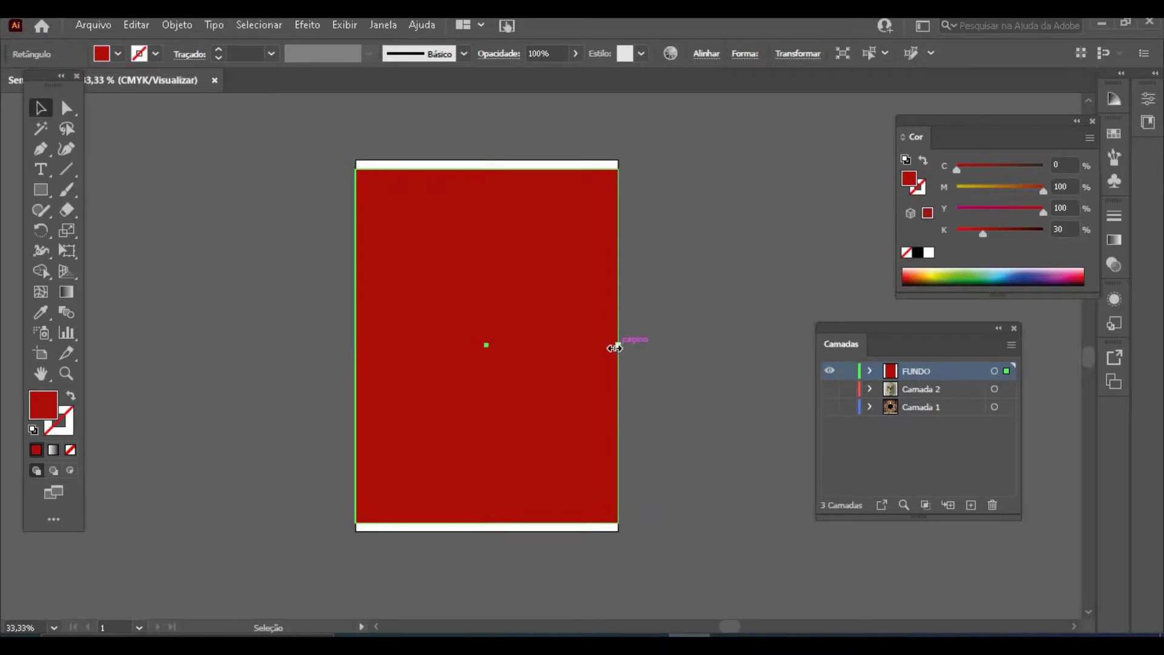
drag(614, 348, 610, 347)
drag(356, 345, 367, 344)
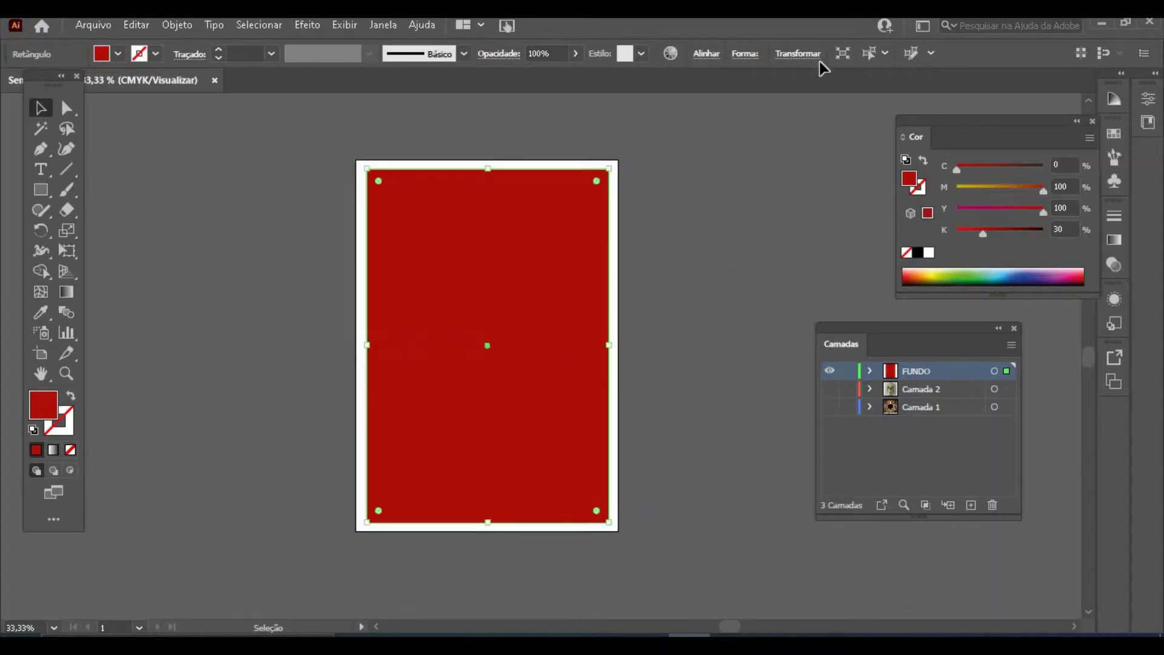
Step: Set the red rectangle's width to 550 pt and height to 800 pt
click(798, 54)
click(747, 81)
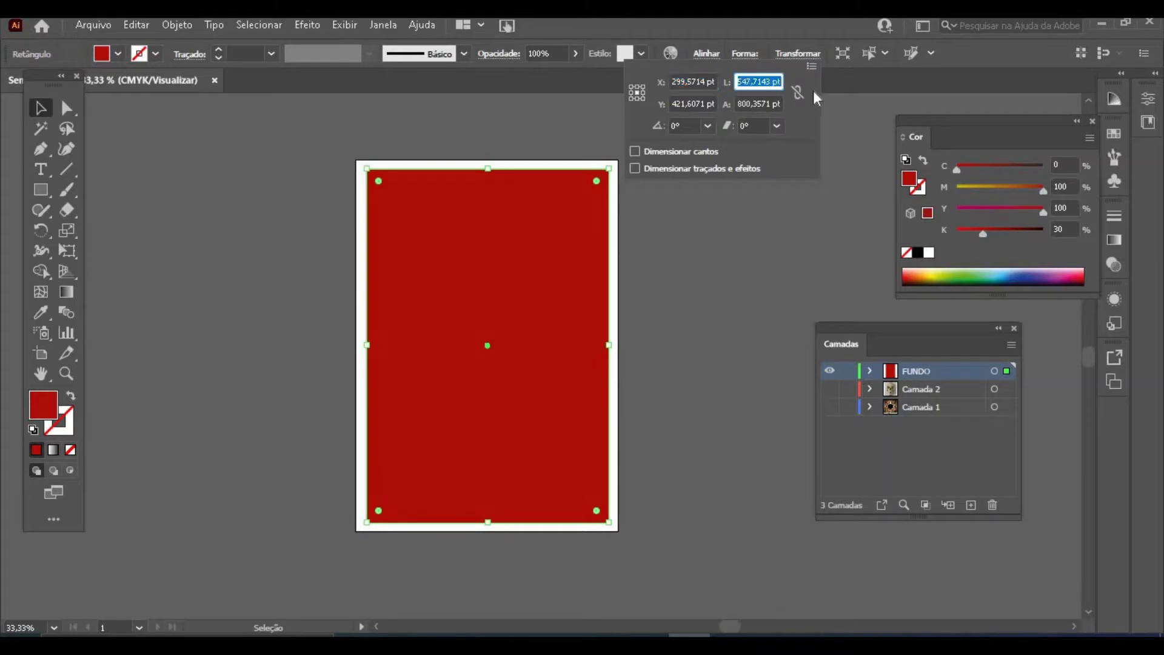
text(550)
key(Tab)
text(800)
key(Return)
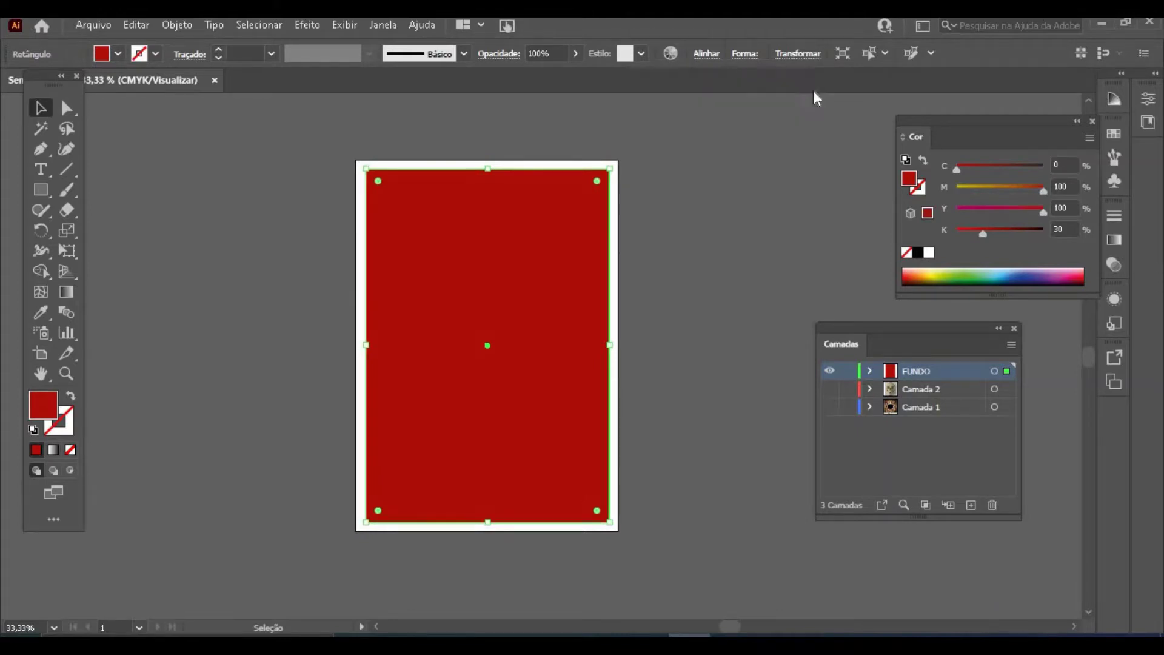
click(233, 186)
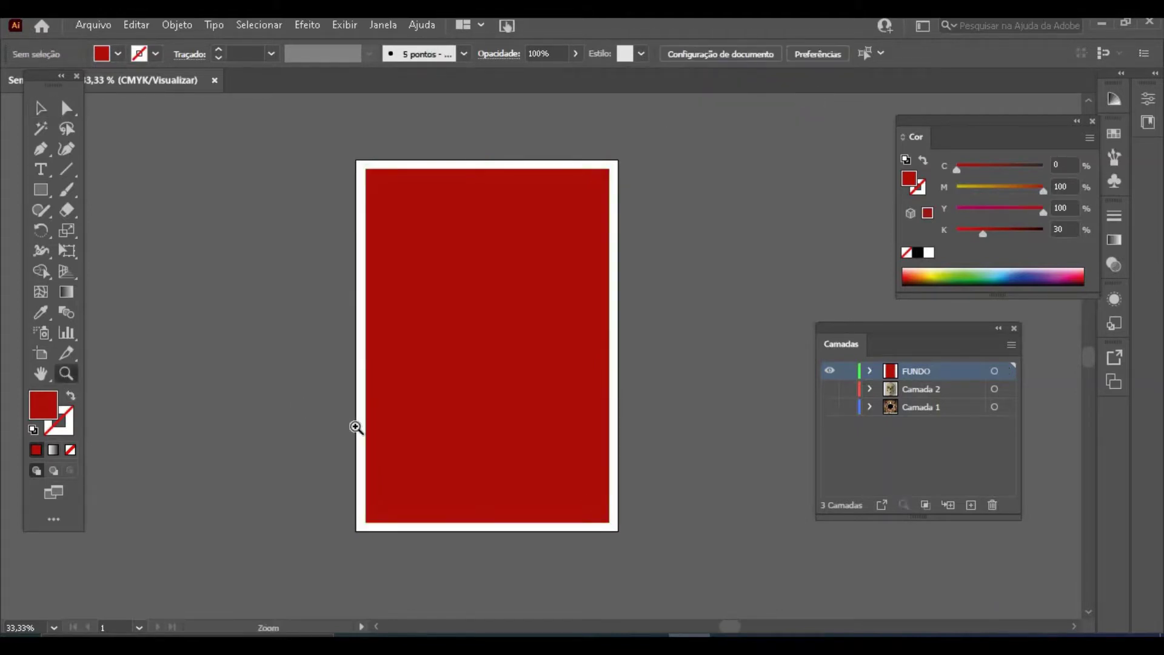
Step: Show the skull reference layer Camada 2 and hide the FUNDO layer
click(489, 340)
click(41, 108)
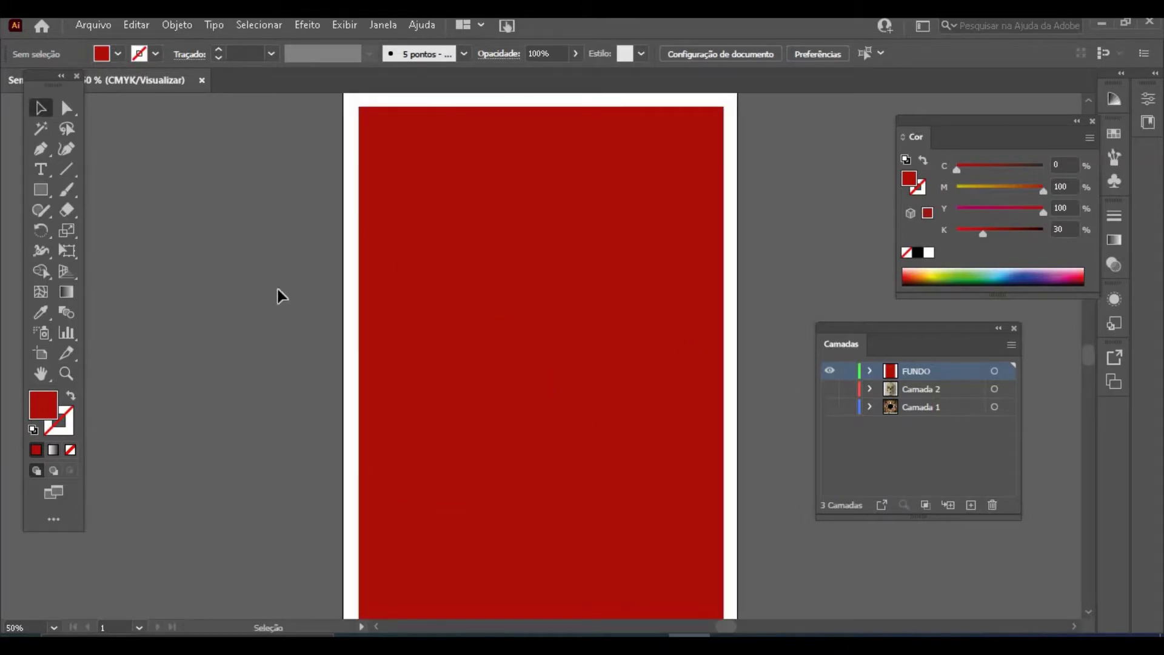
click(831, 389)
click(830, 370)
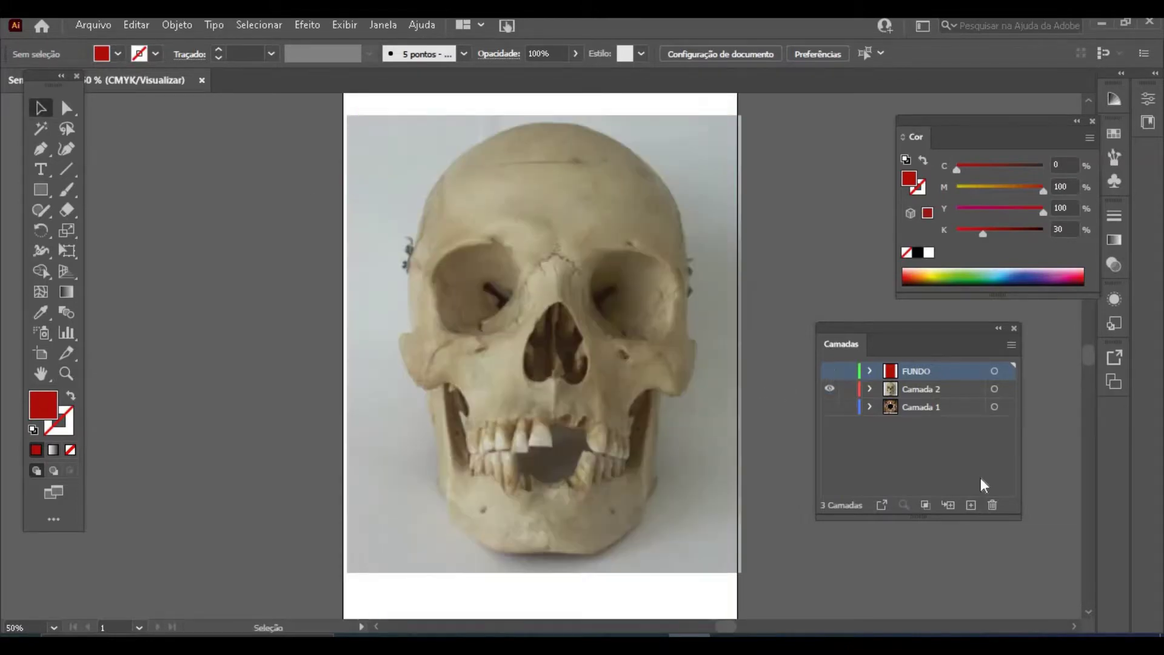
Step: Create a new layer named CAVEIRA above FUNDO
click(971, 505)
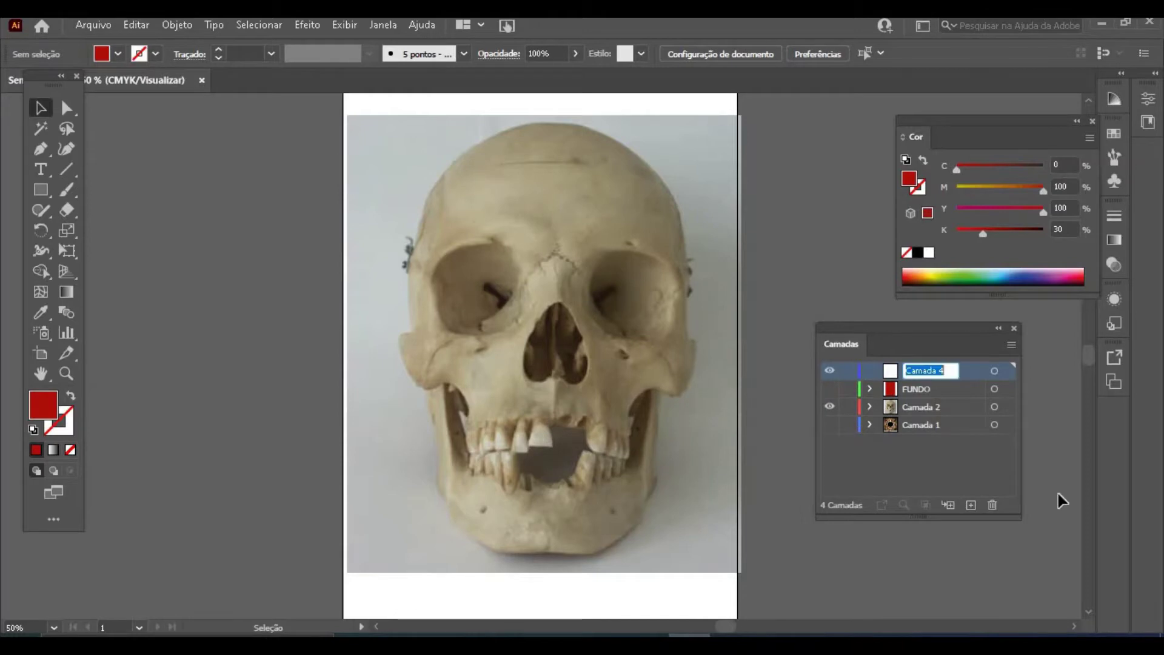
text(CAVEIRA)
key(Return)
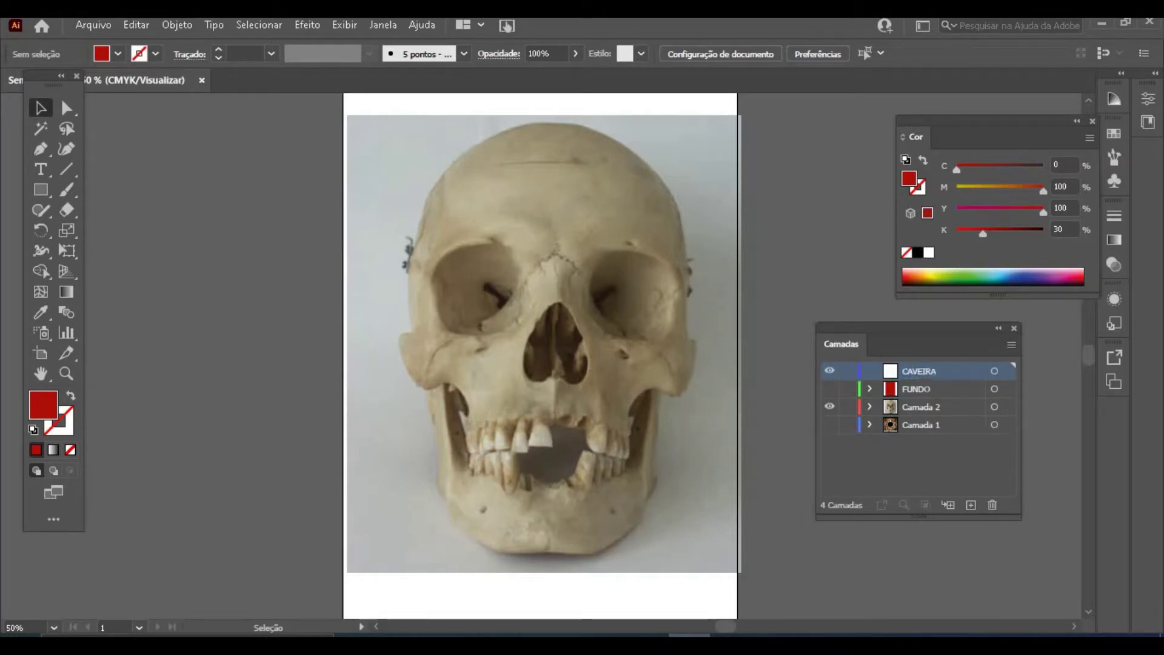
Step: Lower the skull photo's opacity to fade it for tracing and lock its layer Camada 2
click(937, 411)
click(695, 153)
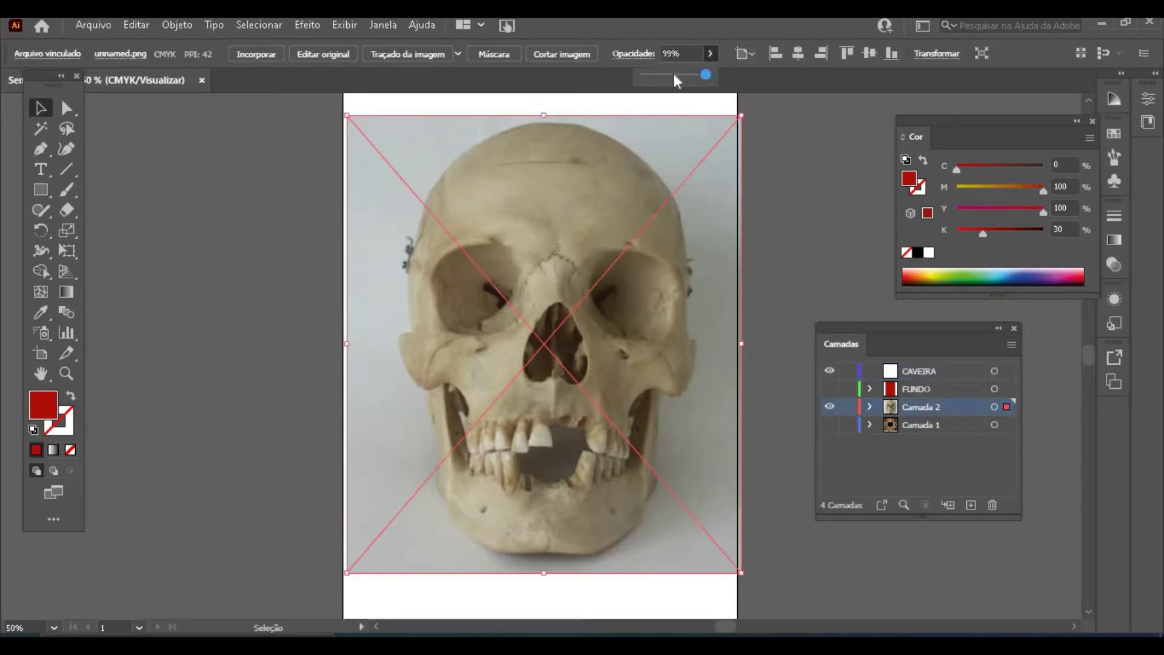
click(297, 195)
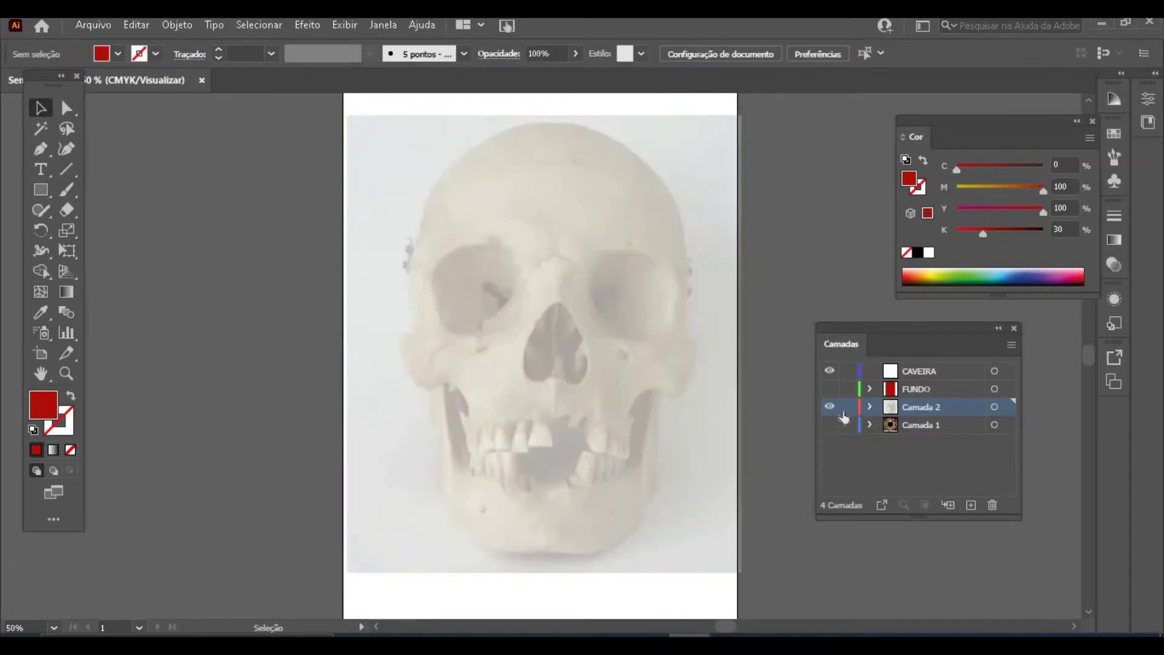
Step: Activate the CAVEIRA layer and set the fill color to black with K 100 for tracing the eye sockets
click(928, 370)
key(z)
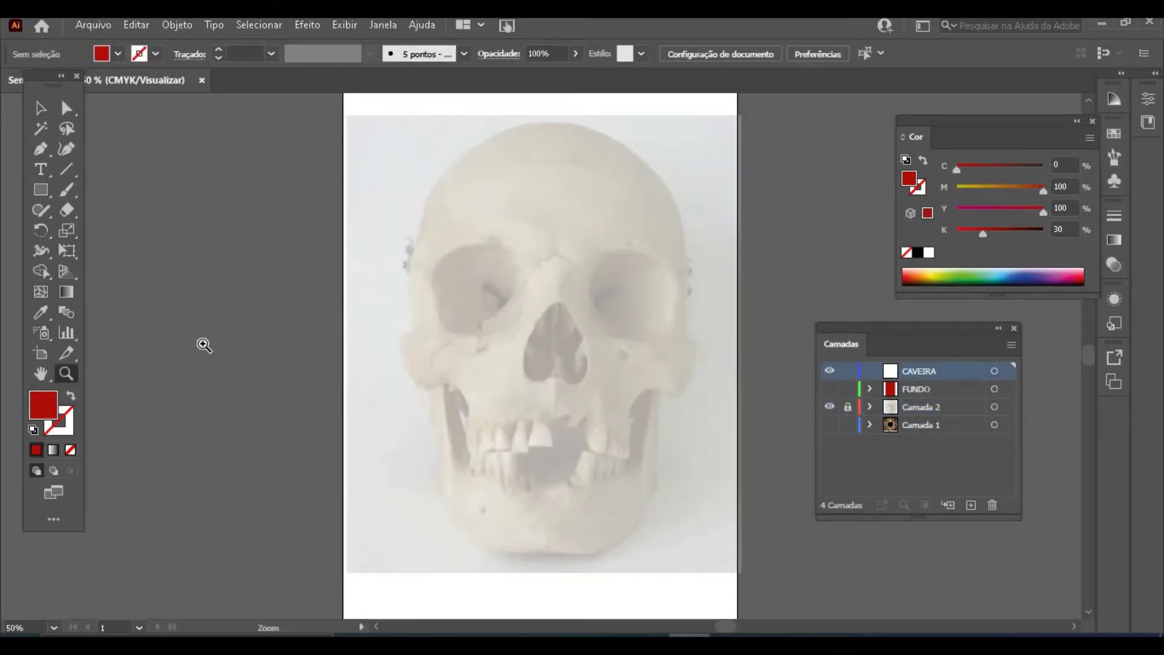
click(556, 281)
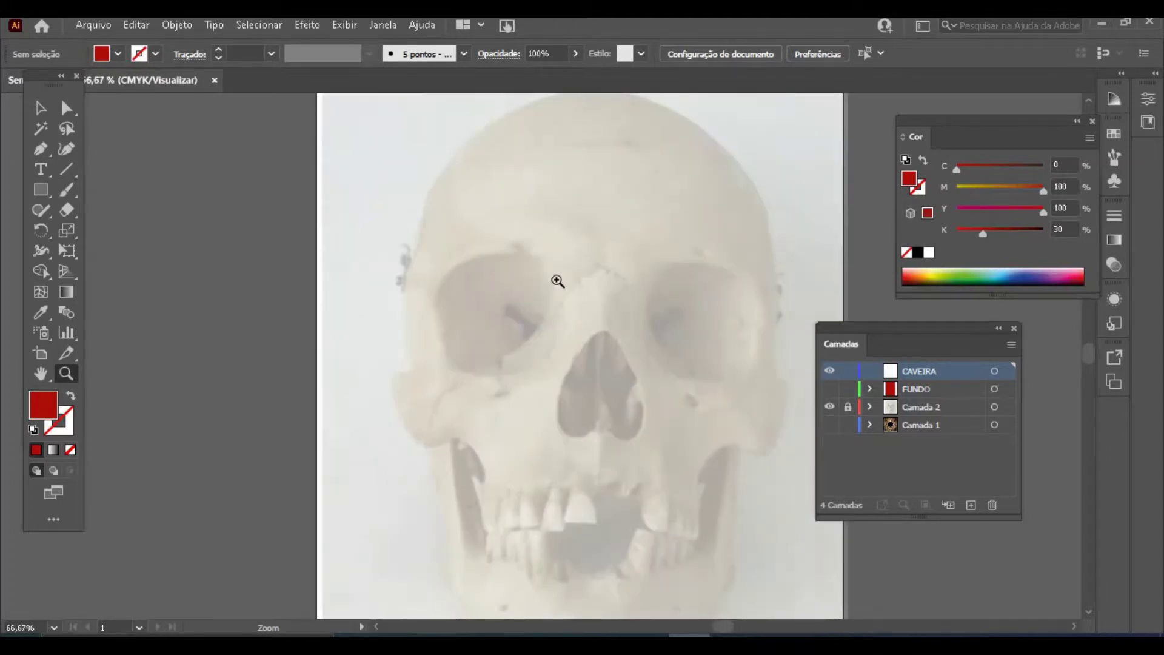
click(576, 278)
click(67, 190)
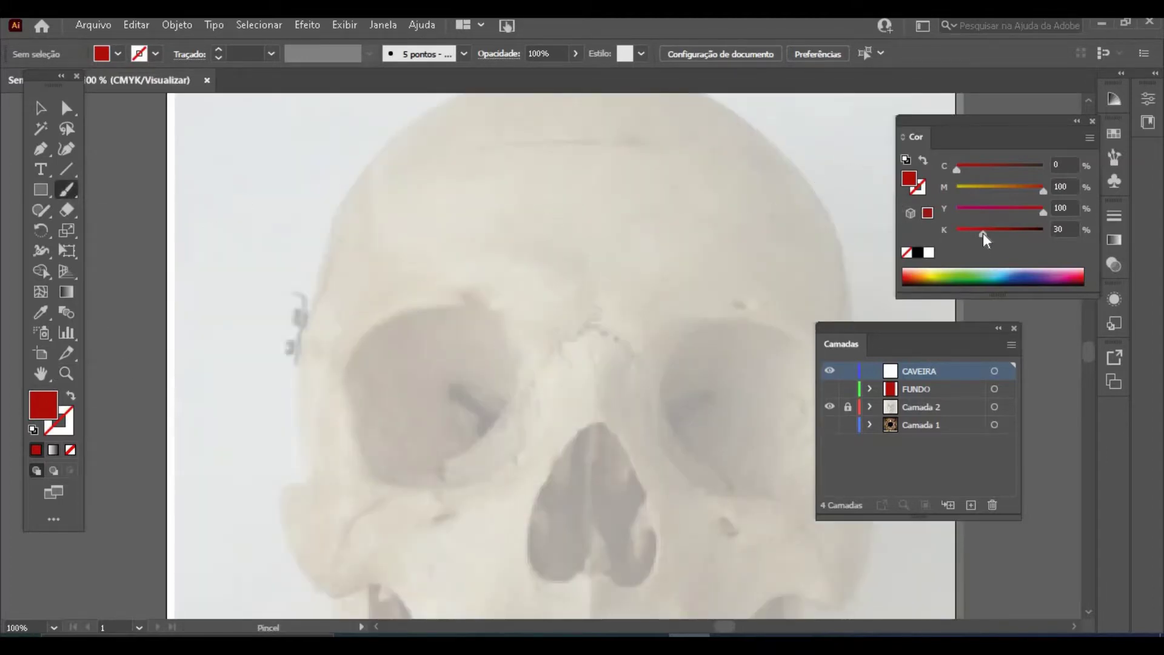
drag(983, 233, 1042, 210)
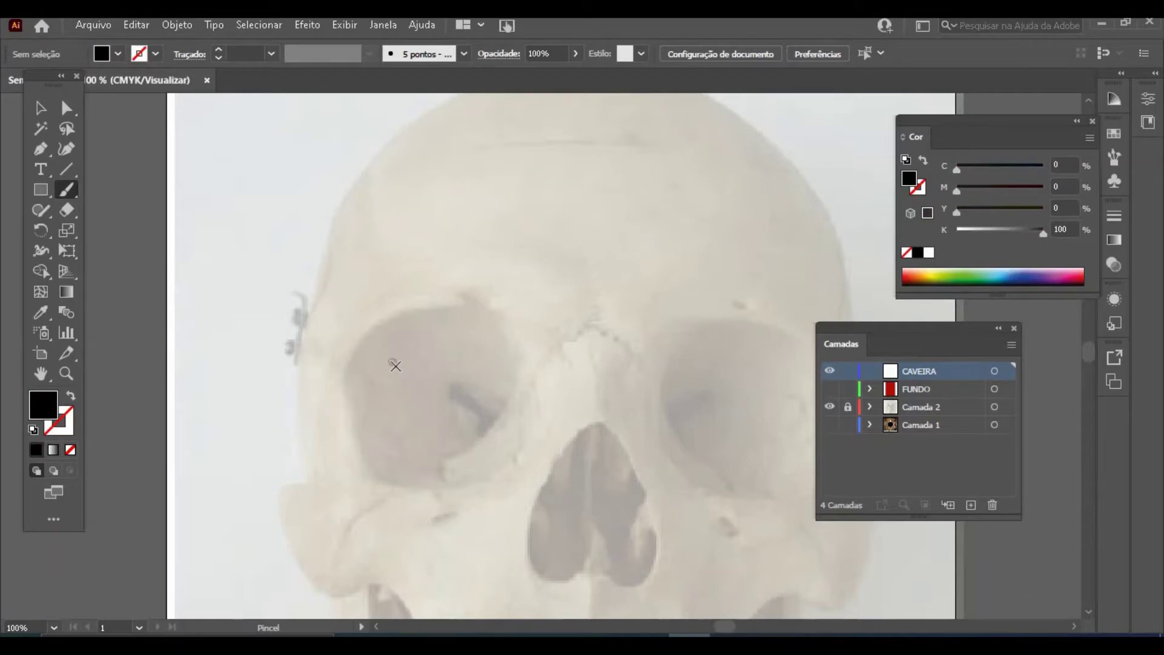
Step: Trace the upper rim and brow crease of the skull's left eye socket with the Pen tool as a black filled path
drag(345, 397, 379, 308)
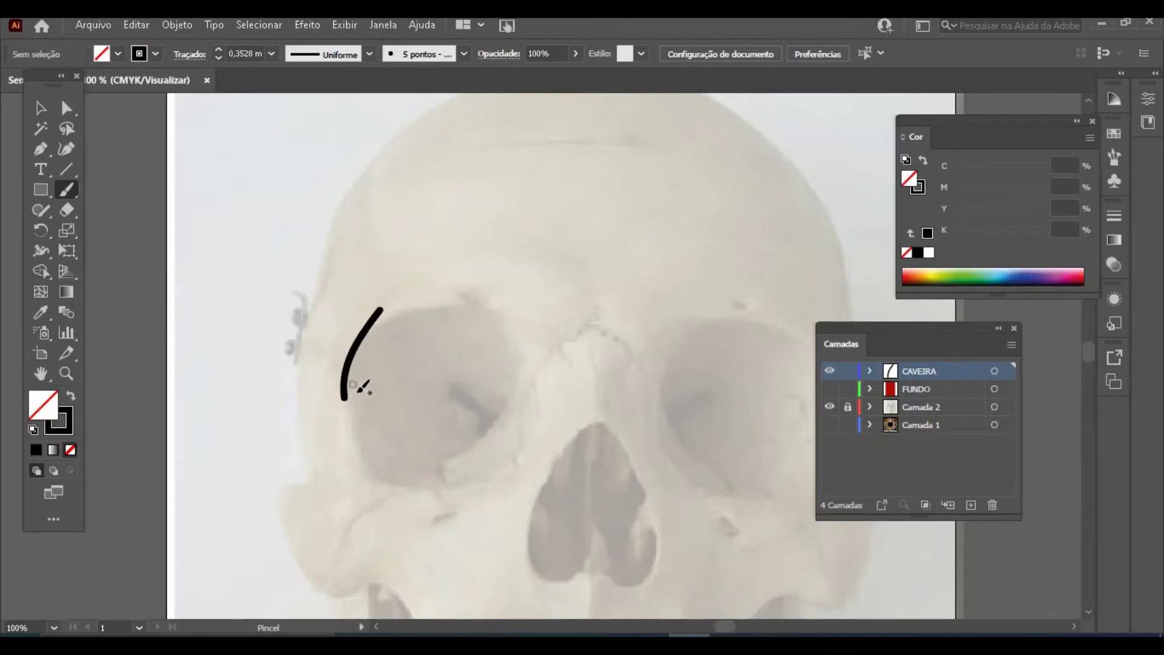
key(ctrl+z)
key(p)
drag(342, 389, 469, 285)
click(426, 299)
click(421, 311)
click(470, 304)
click(459, 297)
click(382, 304)
drag(487, 302, 497, 310)
click(517, 337)
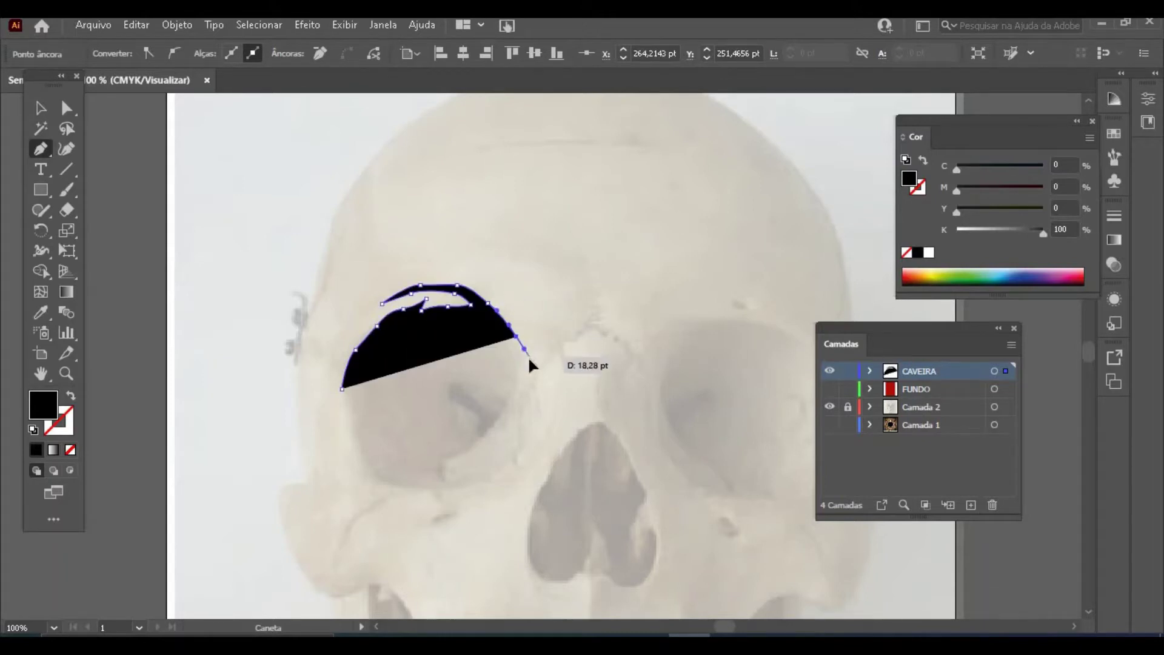
click(531, 356)
click(511, 389)
Step: Continue the eye socket path around the inner corner, carving out the branching highlight and the lower bone highlight
drag(501, 418, 445, 378)
drag(443, 388, 518, 437)
click(482, 420)
click(478, 430)
click(476, 445)
click(447, 462)
click(453, 477)
click(484, 472)
click(516, 416)
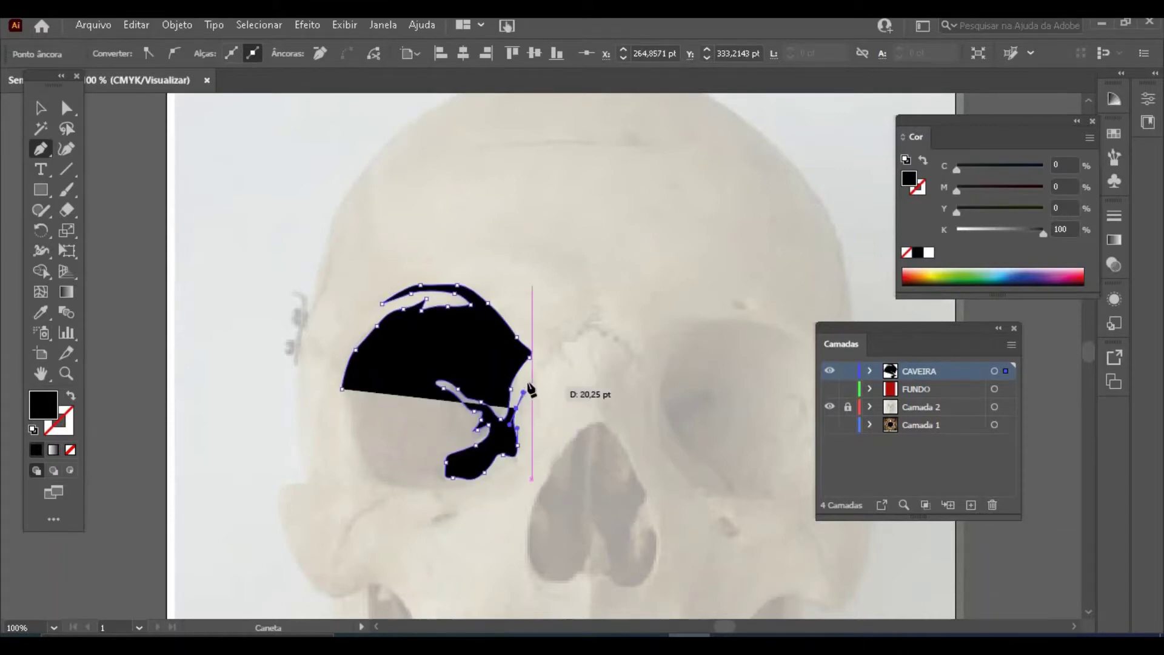
click(527, 382)
Step: Trace the socket's lower and outer rim, close the path at its starting point and deselect it
drag(535, 375, 357, 470)
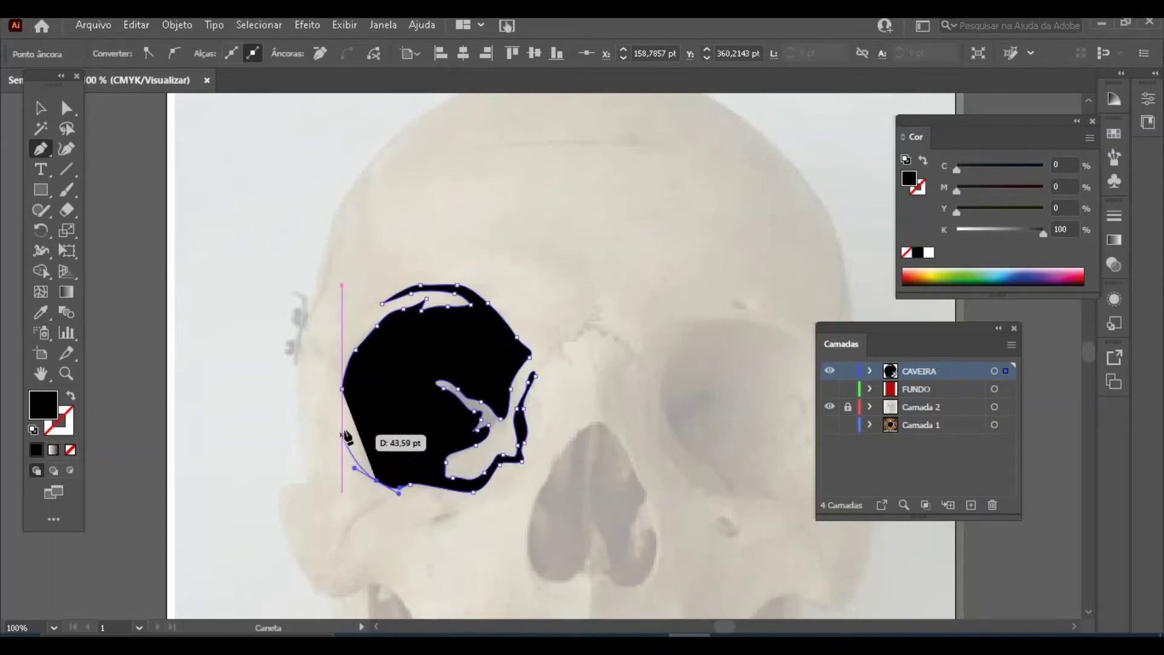
drag(342, 427, 350, 410)
click(343, 389)
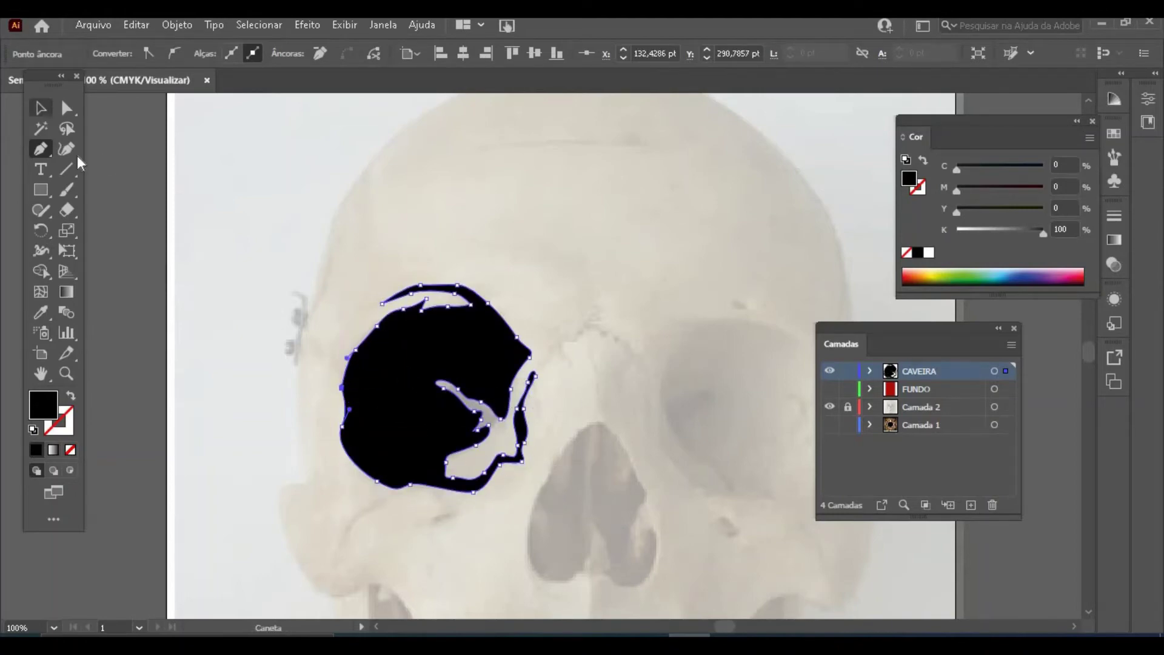
key(v)
click(194, 381)
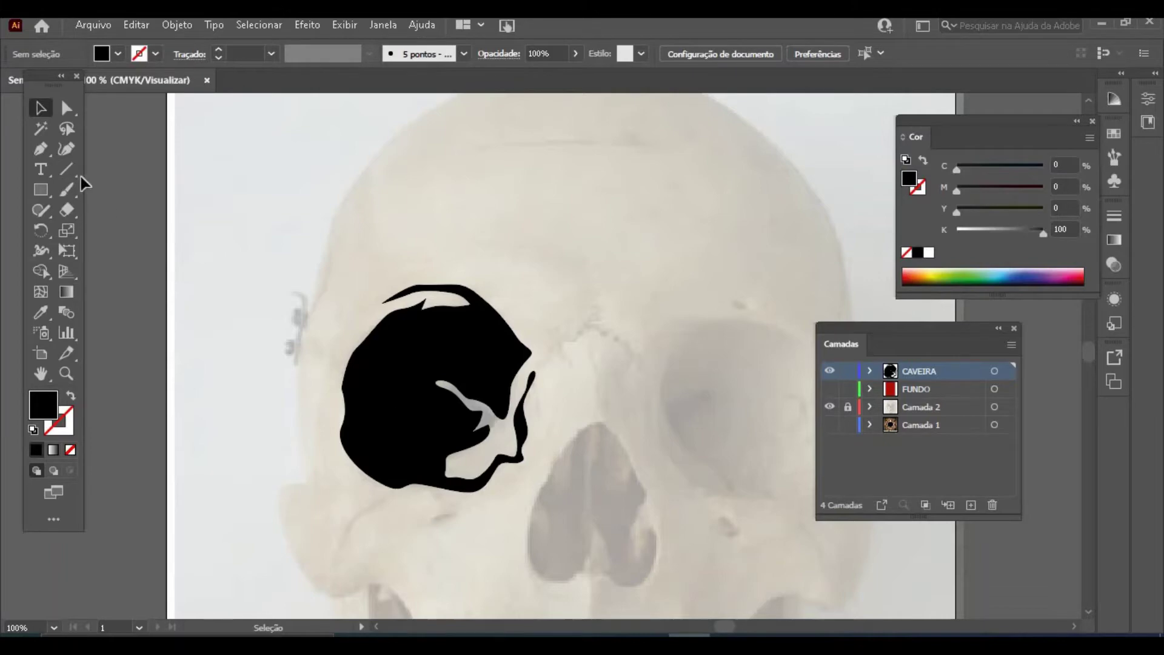
Step: Draw a thin closed black shadow shape with the Pen tool along the lower outer edge of the left eye socket
click(40, 150)
click(337, 450)
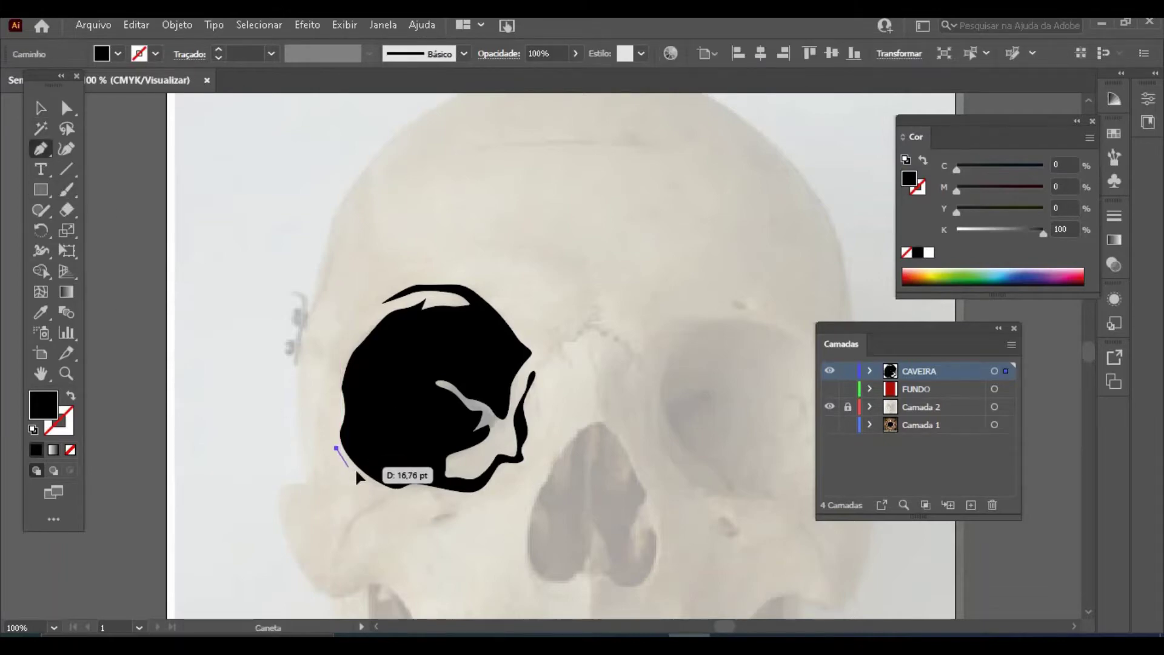
mouse_move(355, 471)
mouse_down()
mouse_move(392, 494)
mouse_move(334, 558)
mouse_move(333, 583)
mouse_move(314, 598)
mouse_move(328, 602)
mouse_move(306, 579)
mouse_move(338, 592)
mouse_move(360, 521)
mouse_move(402, 487)
mouse_move(360, 464)
mouse_up()
click(393, 493)
click(367, 504)
drag(352, 458, 342, 457)
click(336, 448)
click(44, 107)
Step: Extend the shadow tracing with a thin wavy black shape running down the left cheekbone below the eye socket
drag(365, 523, 365, 534)
click(252, 595)
click(42, 148)
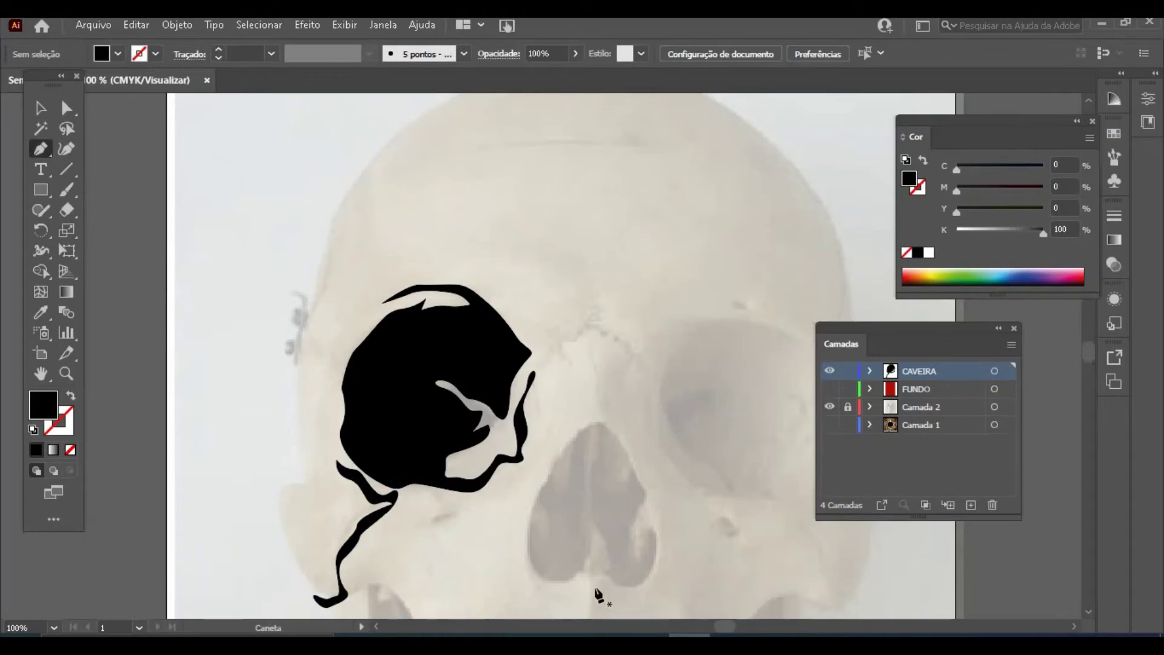
Step: Trace the left half of the nasal cavity with the Pen tool as a black shape, leaving a lighter notch on its outer side, and deselect it
drag(573, 575, 525, 525)
drag(529, 520, 555, 541)
drag(555, 523, 538, 494)
drag(547, 481, 569, 450)
drag(584, 432, 586, 581)
click(583, 569)
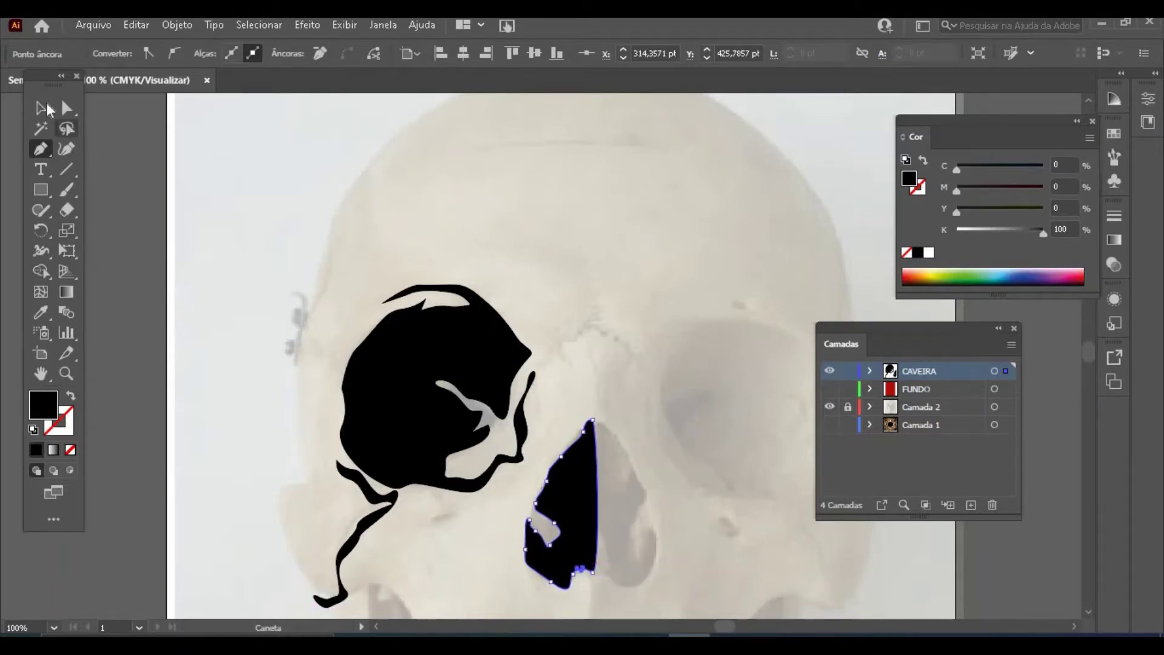
click(46, 106)
click(121, 189)
Step: Draw a jagged crack line from the left socket's inner corner up to the brow centre, with a black stroke and no fill
click(41, 151)
click(540, 362)
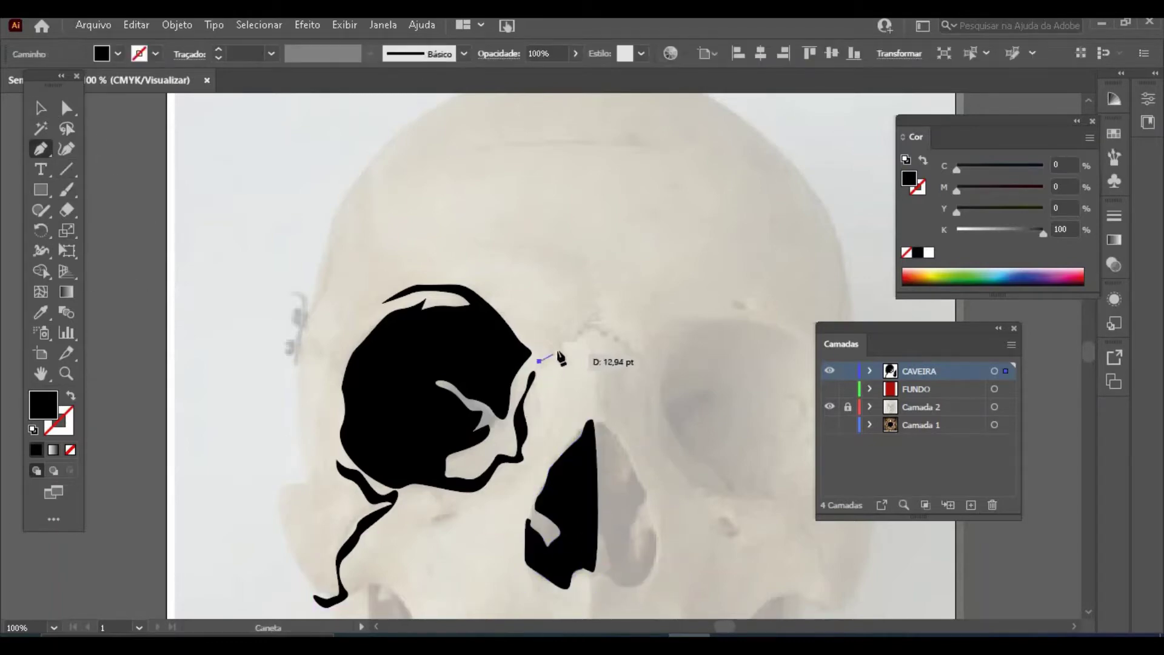
drag(561, 350, 562, 343)
drag(569, 334, 597, 296)
click(598, 283)
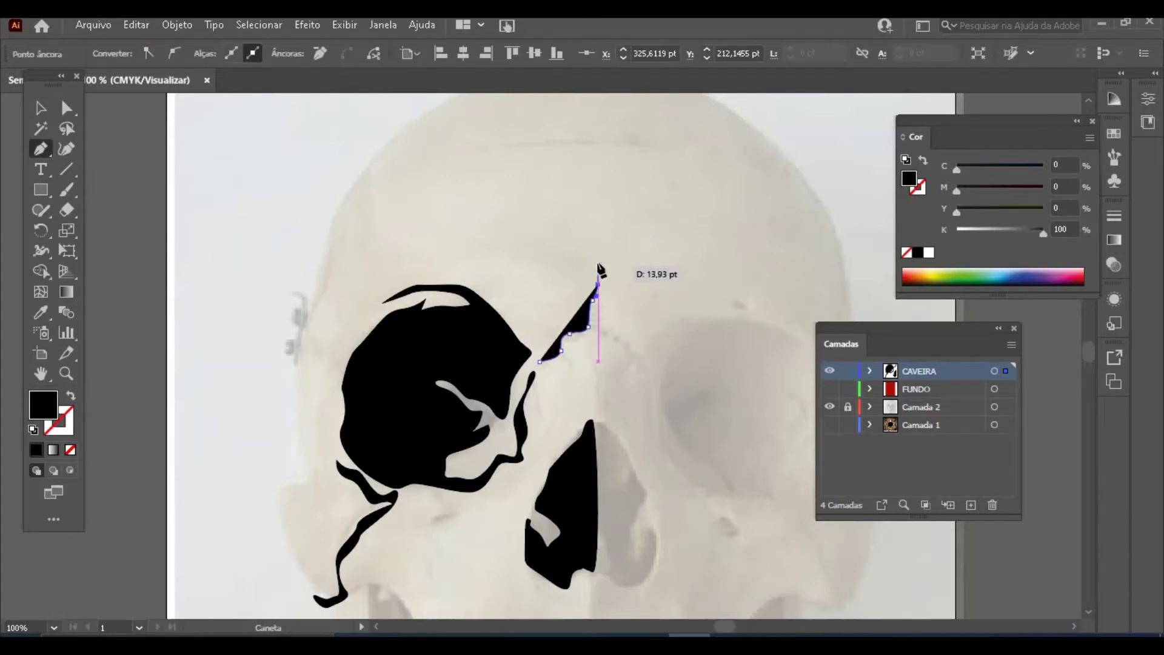
click(71, 397)
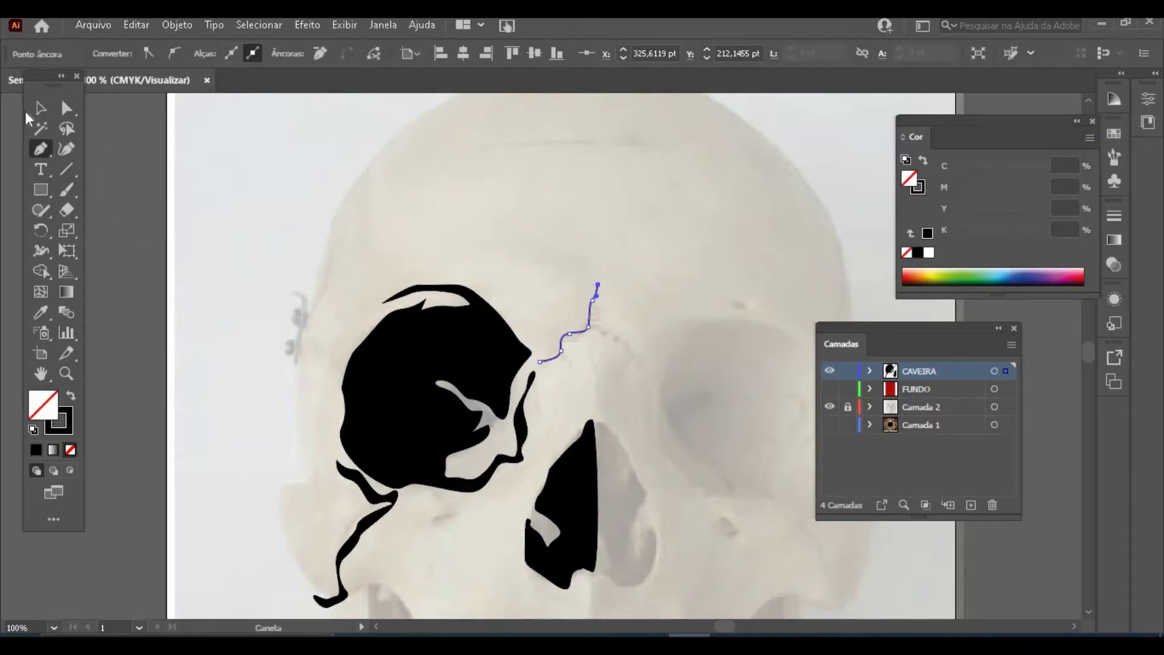
Step: Give the brow crack line a tapered elliptical width profile and a 1 mm stroke weight
key(v)
click(563, 346)
click(369, 54)
click(316, 108)
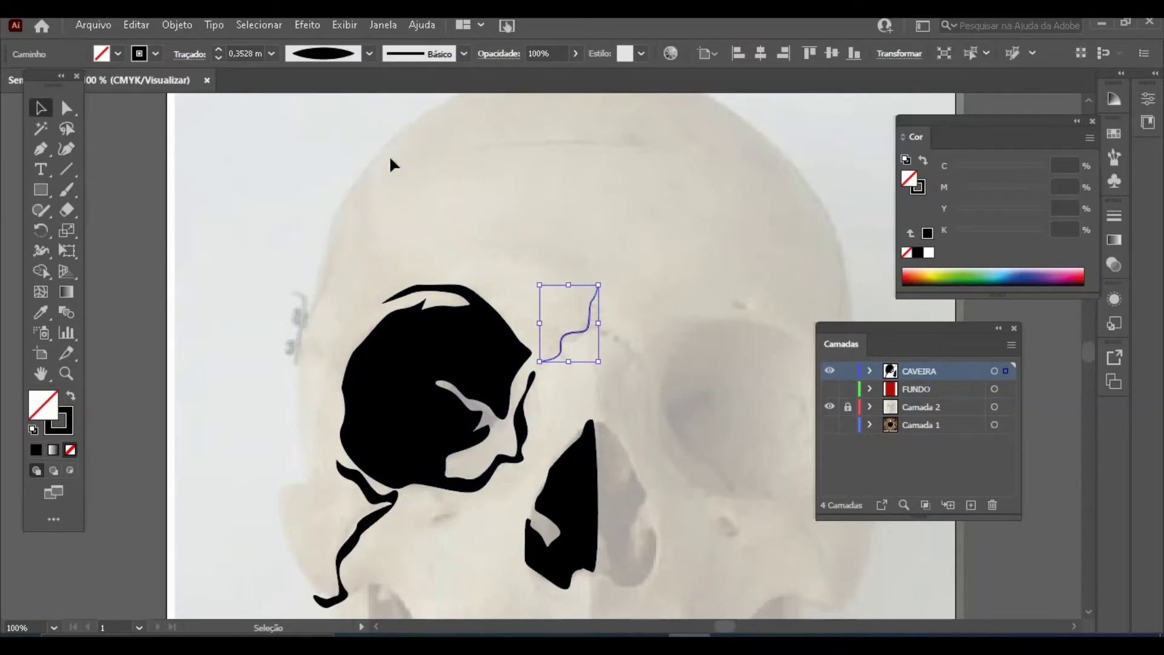
click(271, 54)
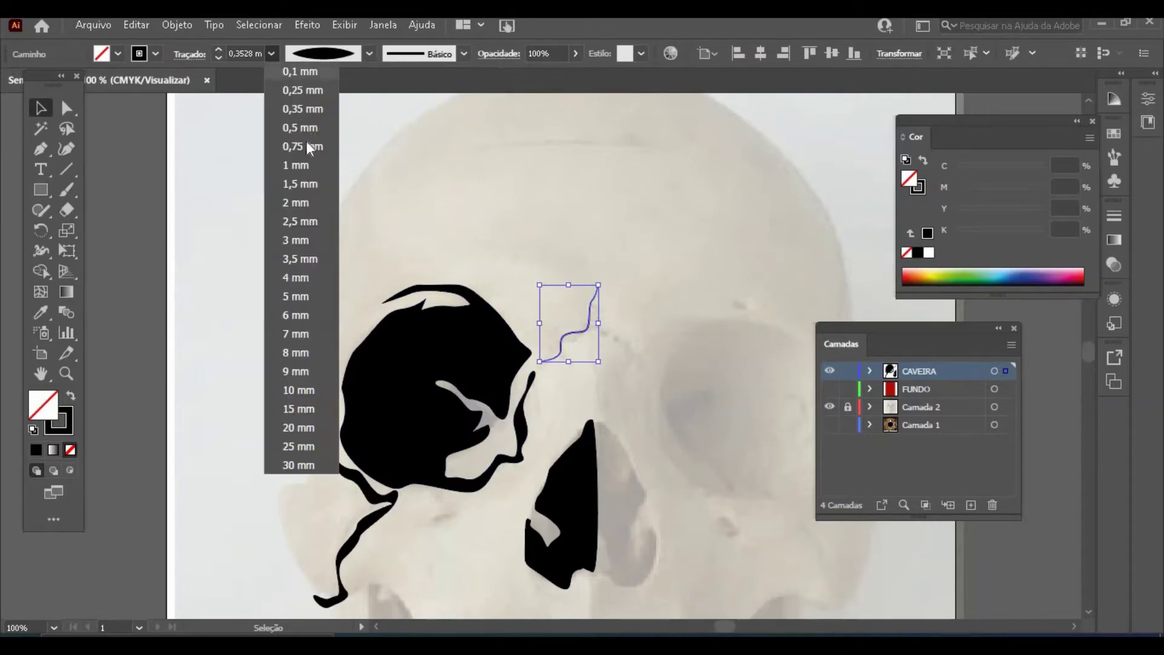
click(296, 203)
click(216, 309)
Step: Replace the black cheekbone shadow shapes with an open path under the socket and down the cheekbone, using a black stroke and no fill
click(361, 538)
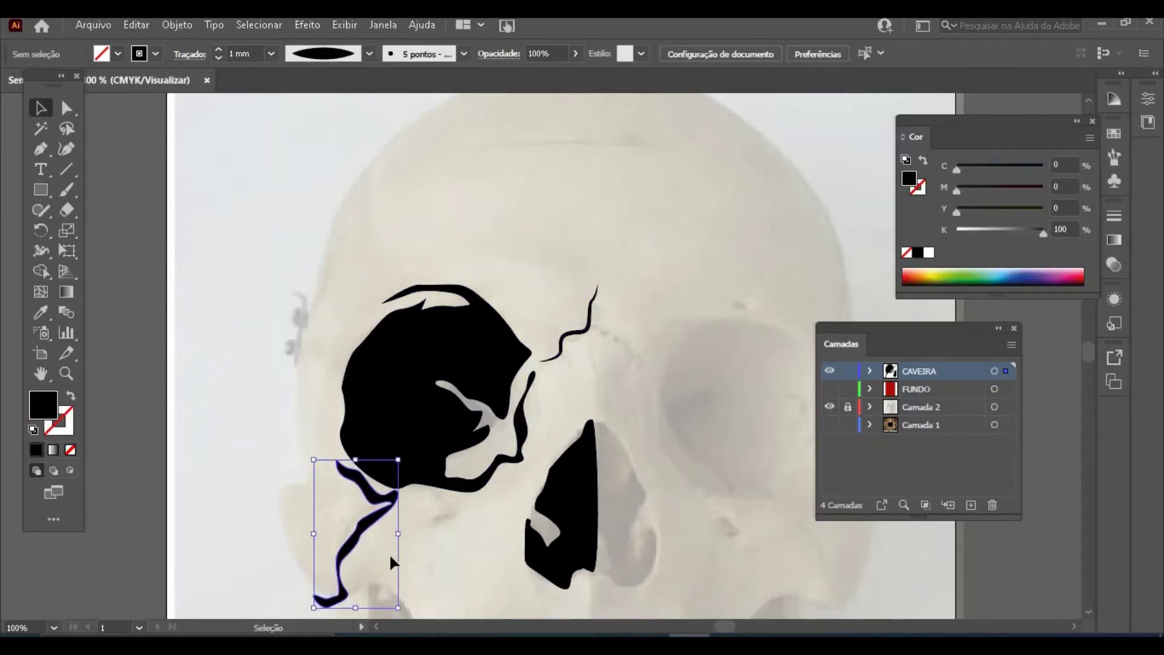
key(Delete)
click(41, 149)
click(335, 445)
drag(347, 467, 341, 544)
drag(334, 557, 377, 577)
click(334, 580)
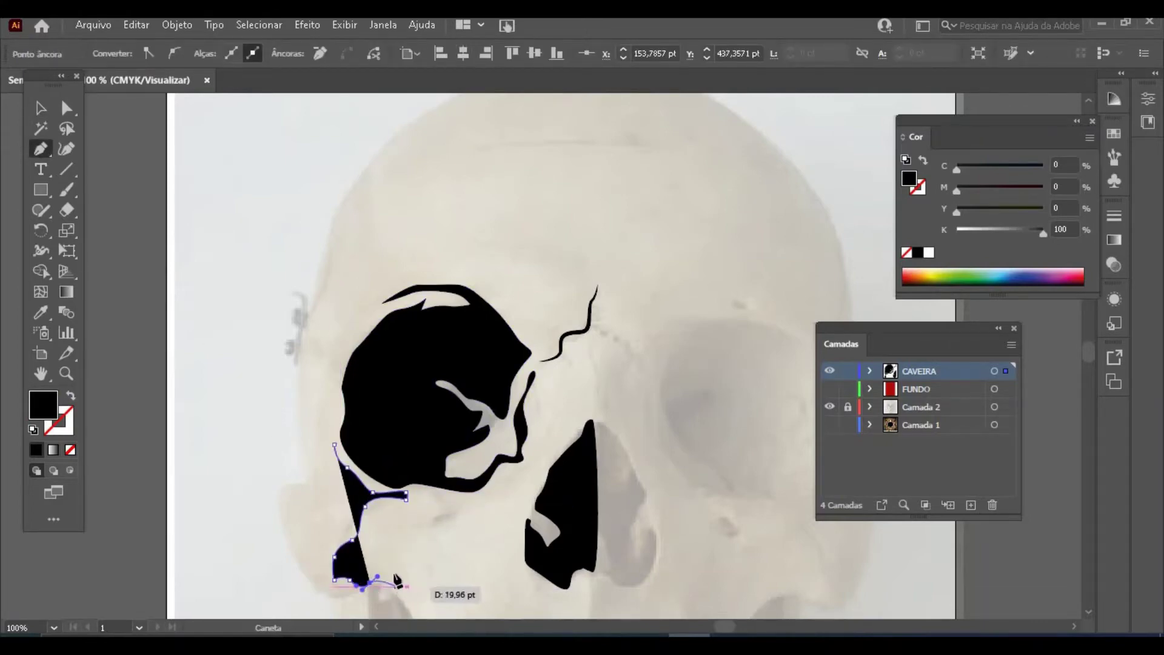
click(41, 108)
click(71, 397)
click(296, 530)
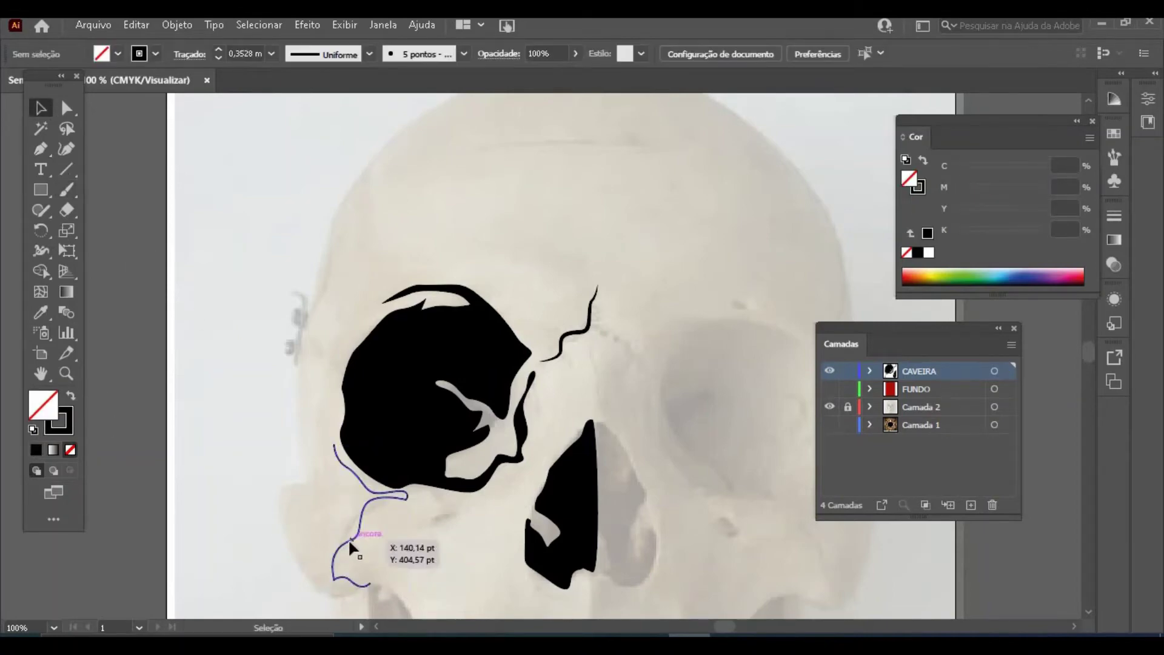
Step: Apply the tapered elliptical width profile and a 1.5 mm stroke weight to the cheekbone line
click(352, 539)
click(369, 53)
click(322, 103)
click(464, 53)
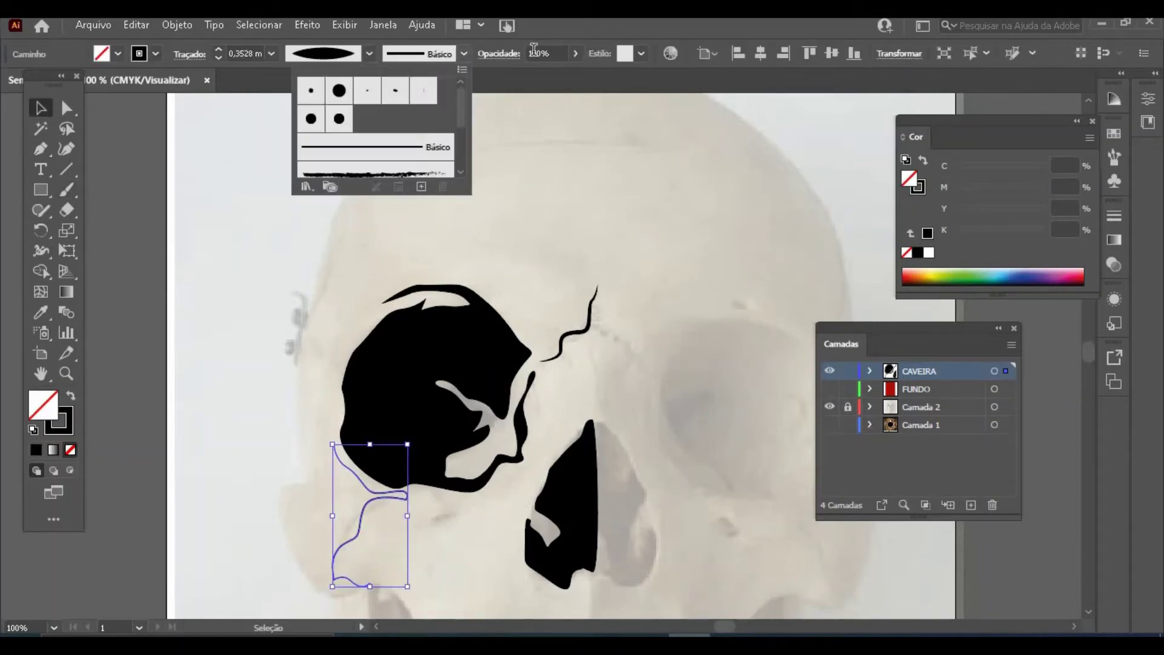
click(271, 53)
click(301, 185)
double_click(238, 33)
click(168, 202)
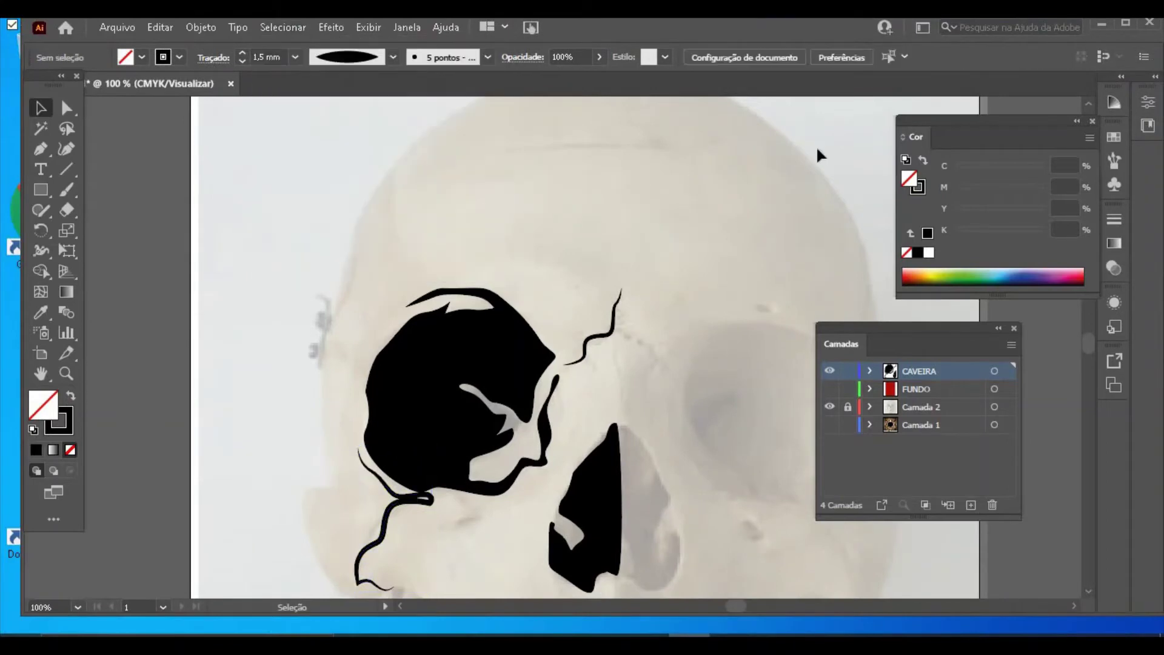
click(1125, 23)
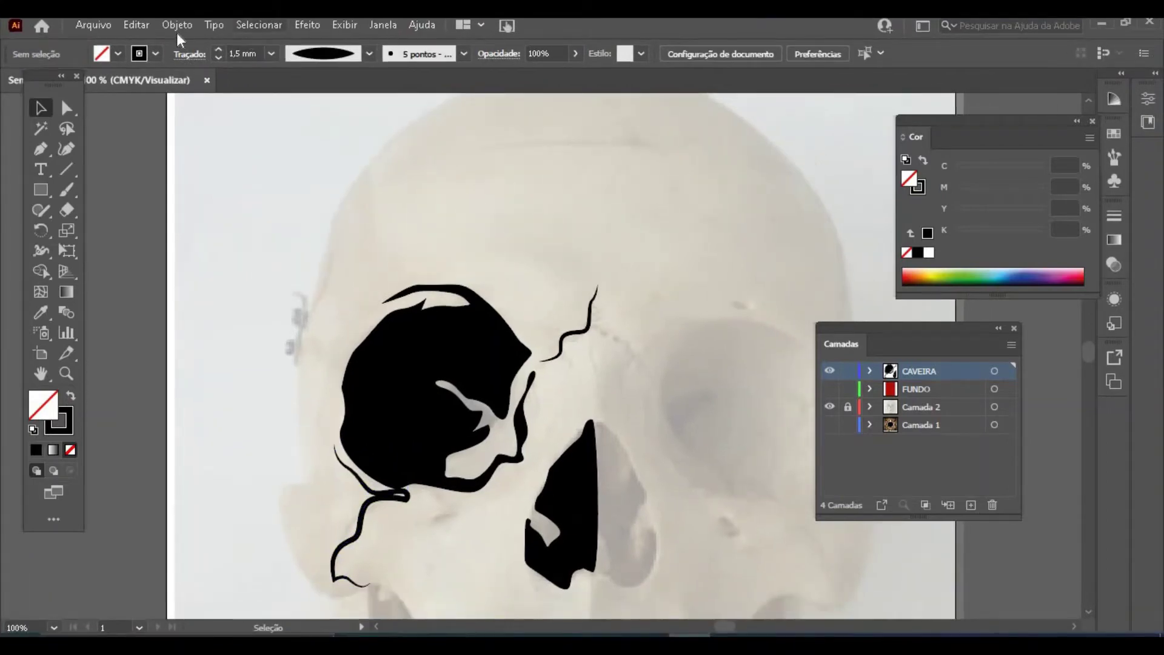
Step: Set the cheekbone line's stroke weight to 0.35 mm and deselect it
click(271, 54)
click(293, 147)
click(373, 506)
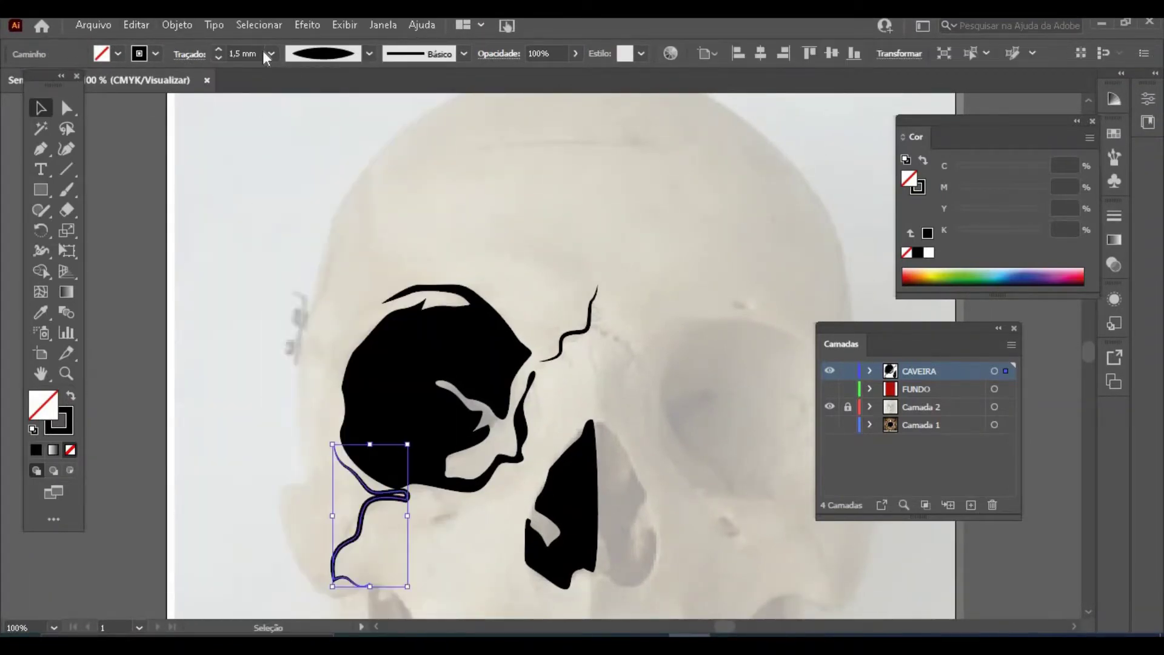
click(271, 53)
click(293, 108)
click(164, 500)
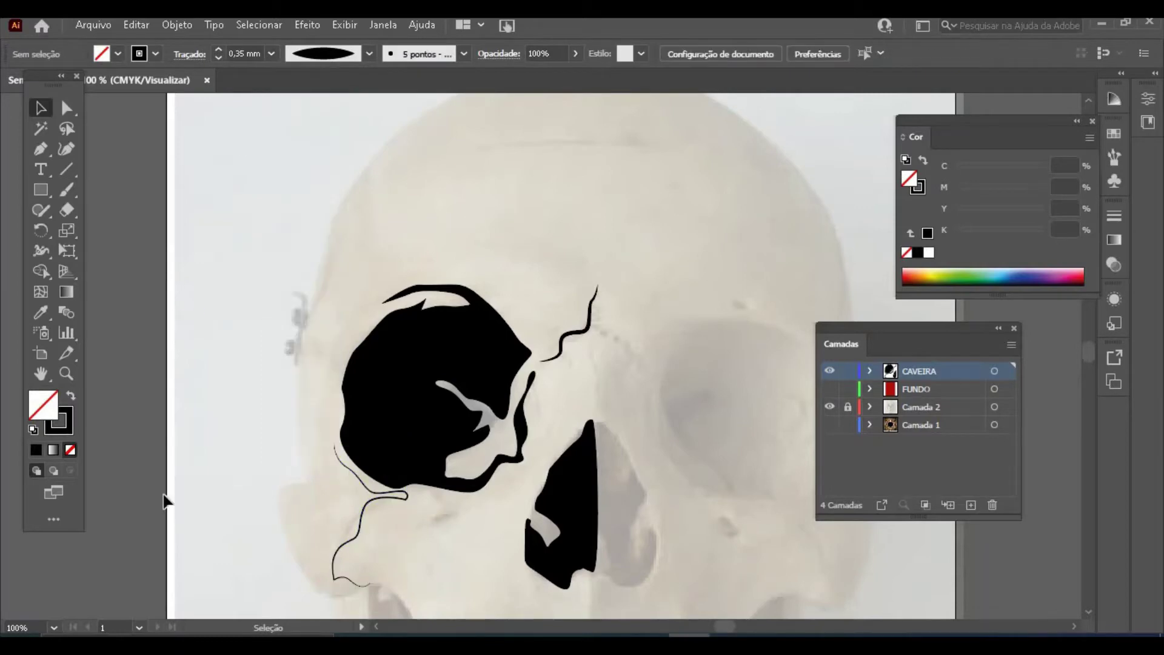
Step: Trace the skull's left temple contour as a wavy open path with the Pen tool and deselect it
key(ctrl+minus)
key(p)
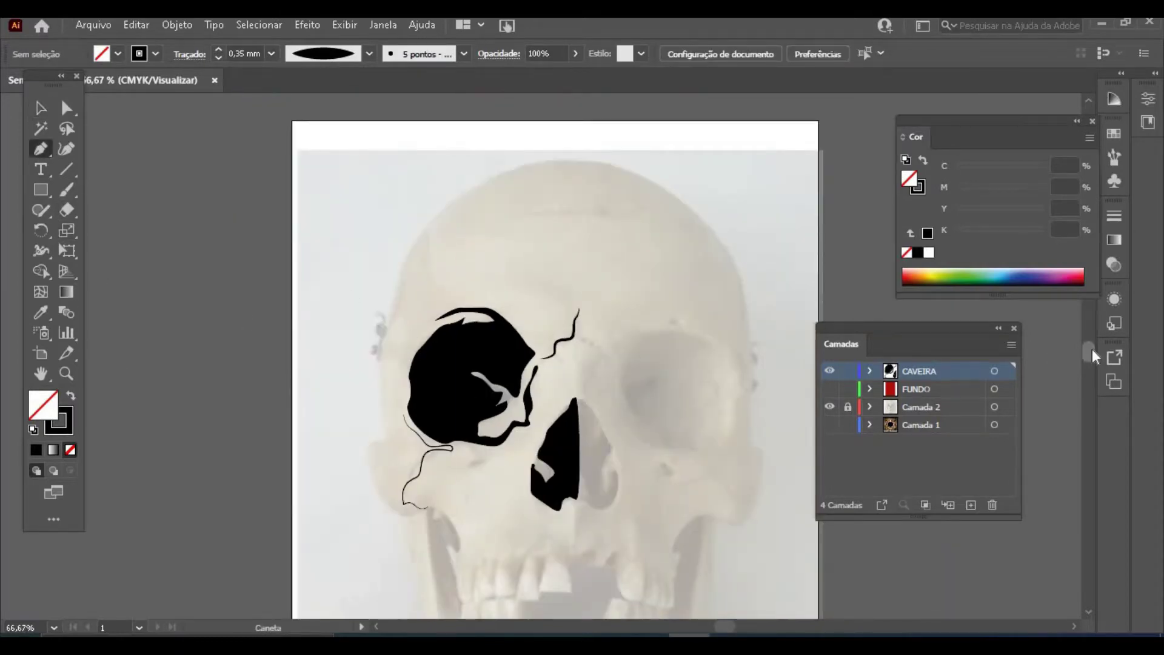
drag(1093, 350, 1091, 355)
mouse_move(396, 215)
mouse_down()
mouse_move(411, 200)
mouse_move(413, 165)
mouse_up()
click(418, 154)
drag(432, 125, 450, 114)
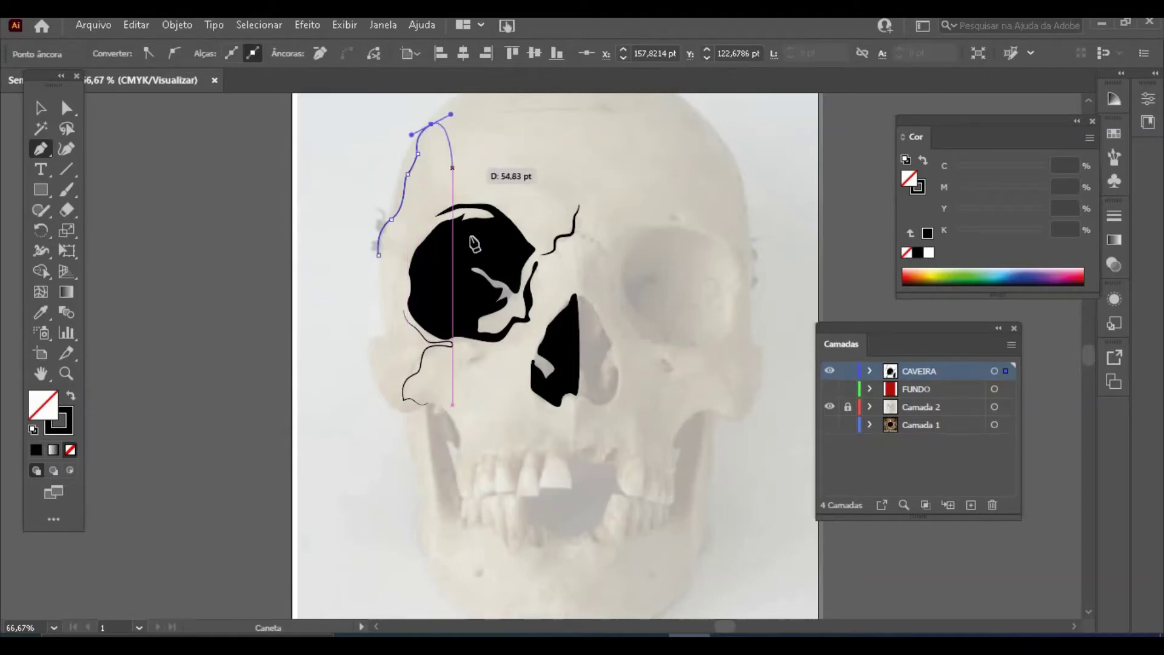
click(38, 111)
click(106, 161)
Step: Give the temple line the tapered elliptical width profile and a 1 mm stroke weight
click(458, 175)
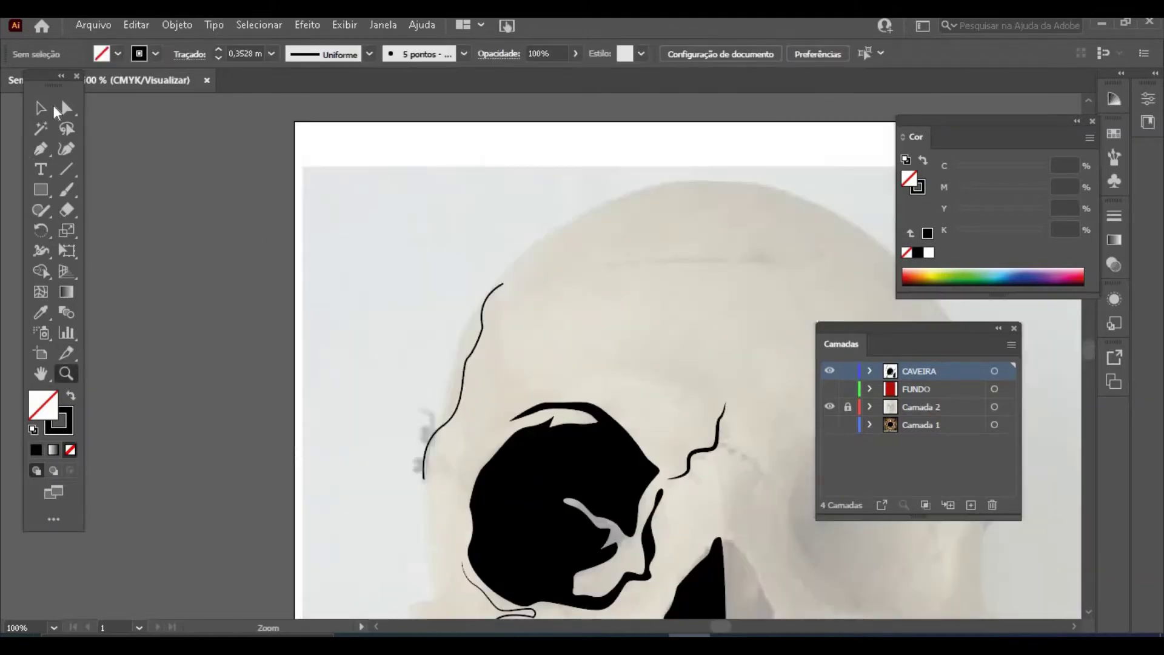
click(466, 364)
click(464, 53)
click(362, 114)
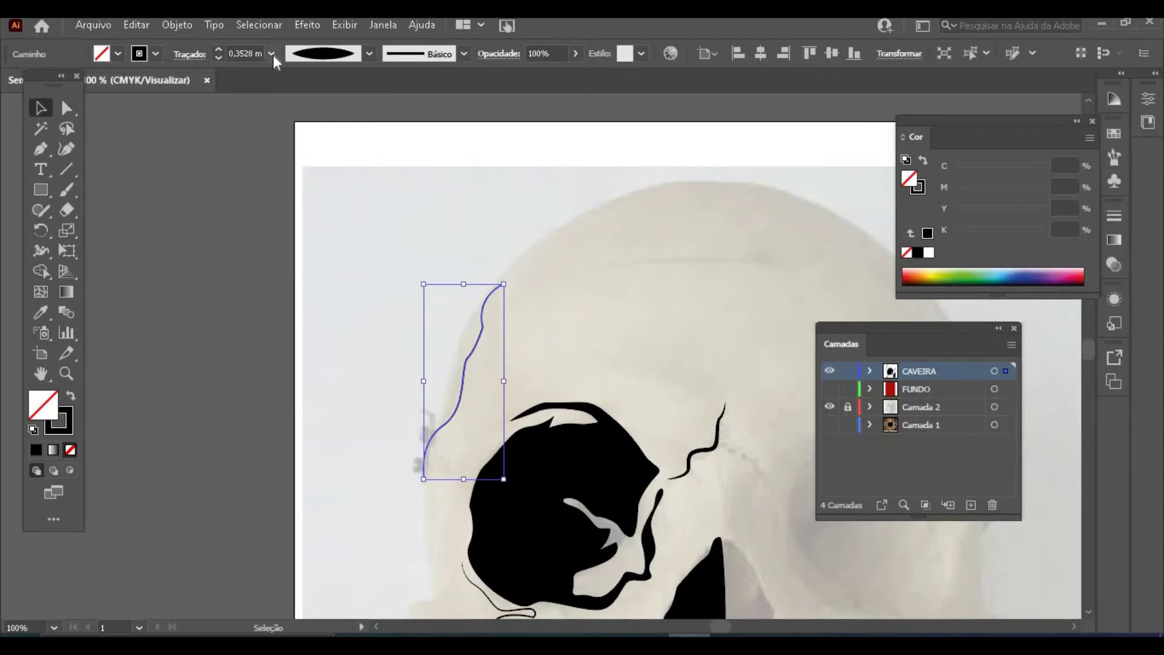
click(272, 53)
click(303, 165)
click(272, 53)
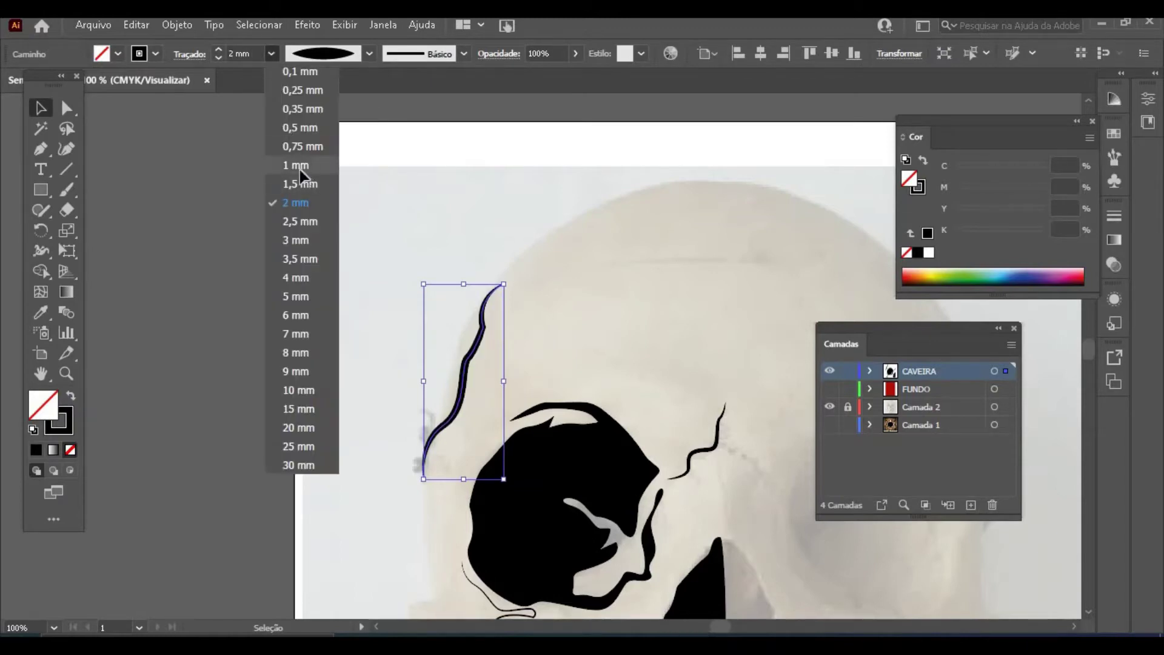
click(299, 170)
click(347, 426)
Step: Start extending the cheekbone path from its lower end toward the upper jaw with the Pen tool, undoing misplaced anchors
key(ctrl+minus)
key(ctrl+minus)
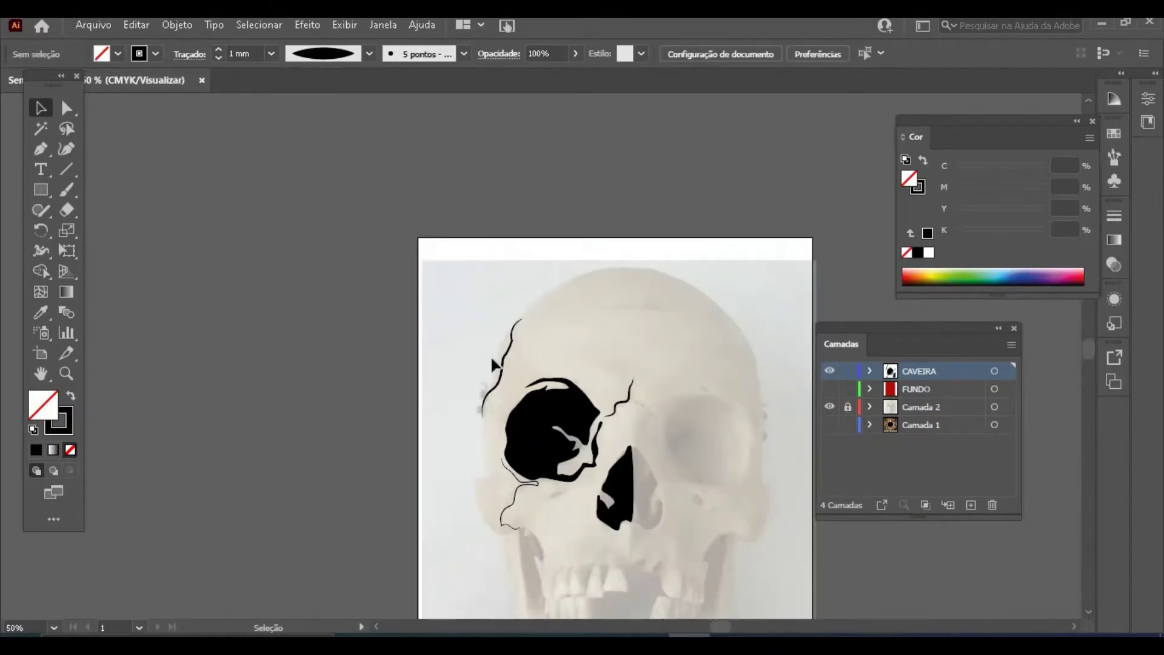
click(523, 558)
click(575, 331)
click(523, 359)
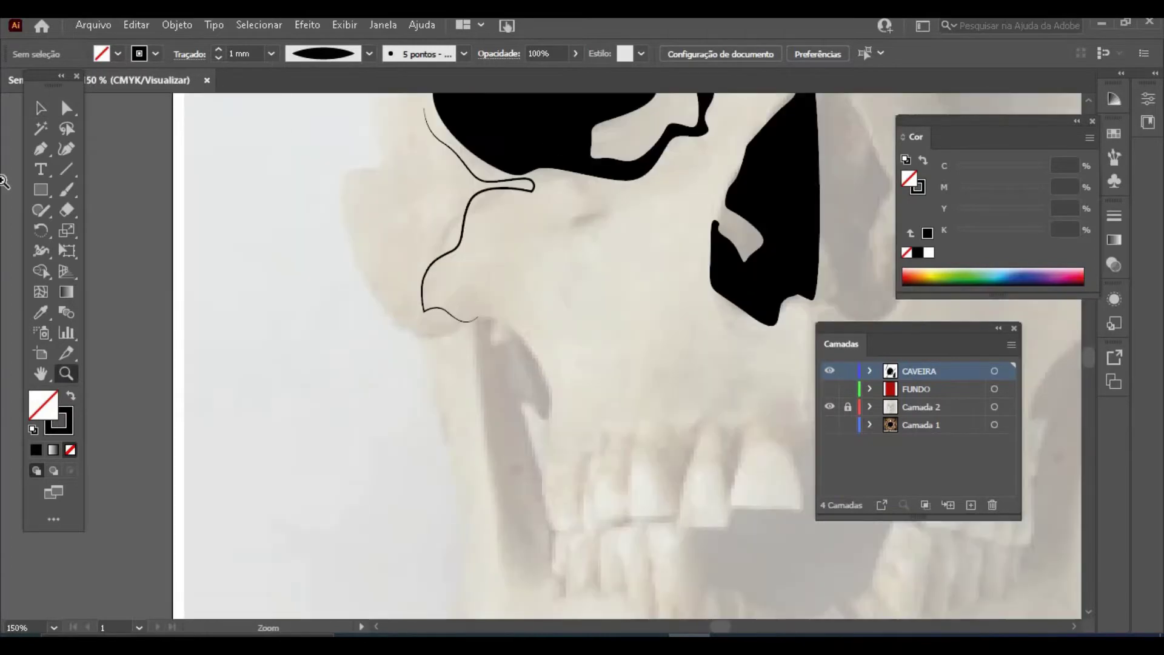
drag(478, 322, 514, 406)
key(ctrl+z)
click(482, 322)
key(ctrl+z)
key(ctrl+z)
Step: Continue the path down the upper jaw's outer edge, around the base of the outermost tooth and up its inner side
drag(533, 445, 564, 533)
click(545, 505)
drag(580, 533, 583, 526)
click(579, 514)
drag(578, 476, 579, 474)
drag(585, 456, 599, 427)
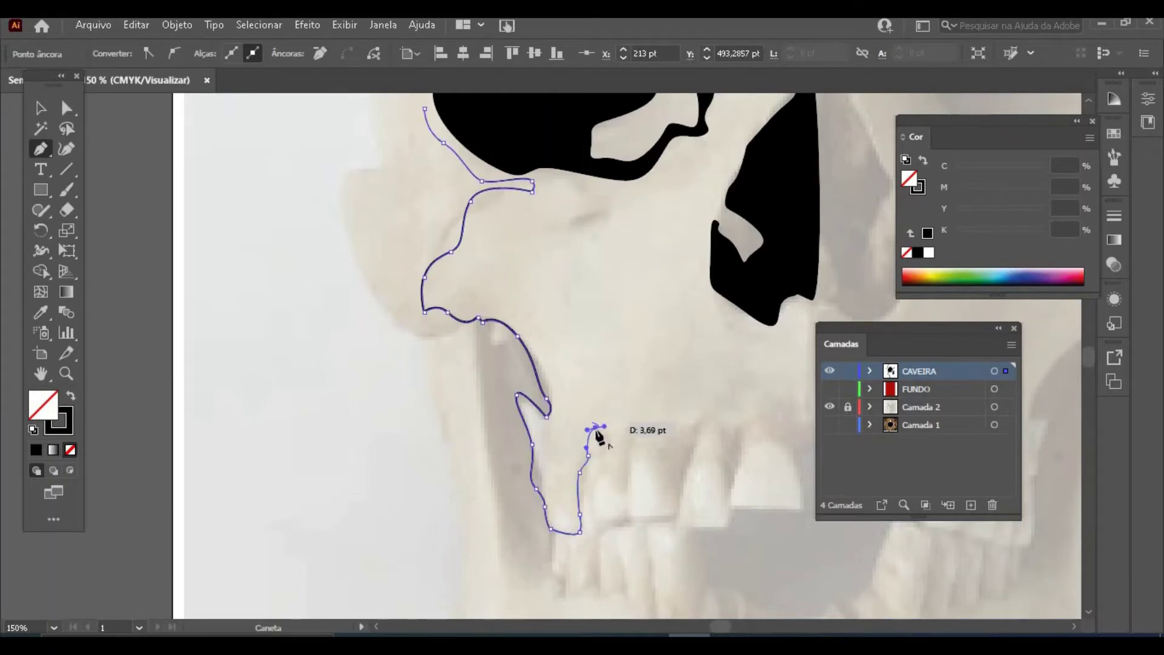
Step: Set the stroke weight of the cheekbone and jaw line to 0.75 mm and deselect it
click(41, 108)
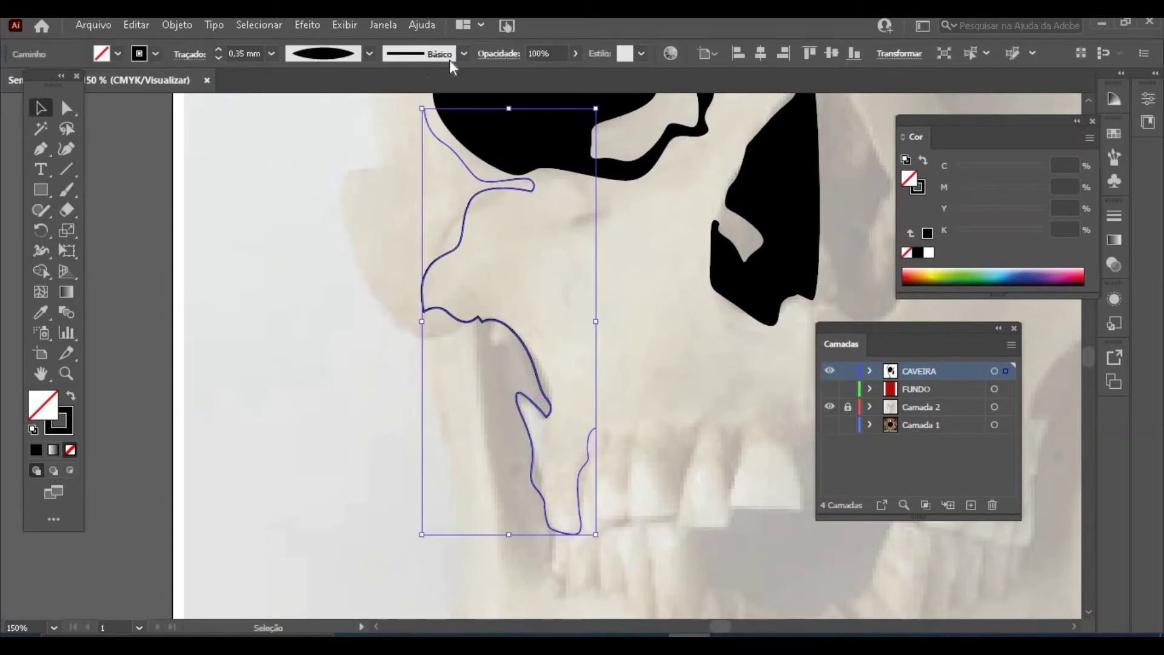
click(273, 52)
click(305, 136)
click(256, 351)
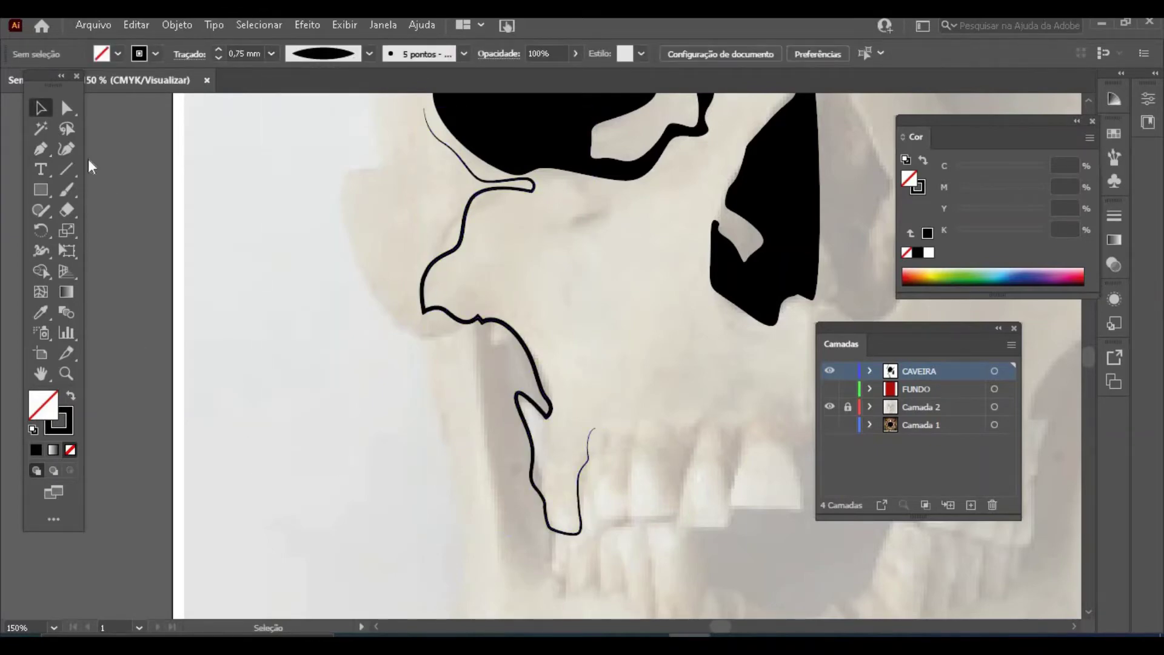
Step: Try outlining the second upper tooth as a separate flat-bottomed path, and delete that outline
click(40, 149)
drag(612, 421, 602, 451)
click(627, 429)
click(631, 432)
click(627, 520)
click(596, 520)
click(598, 447)
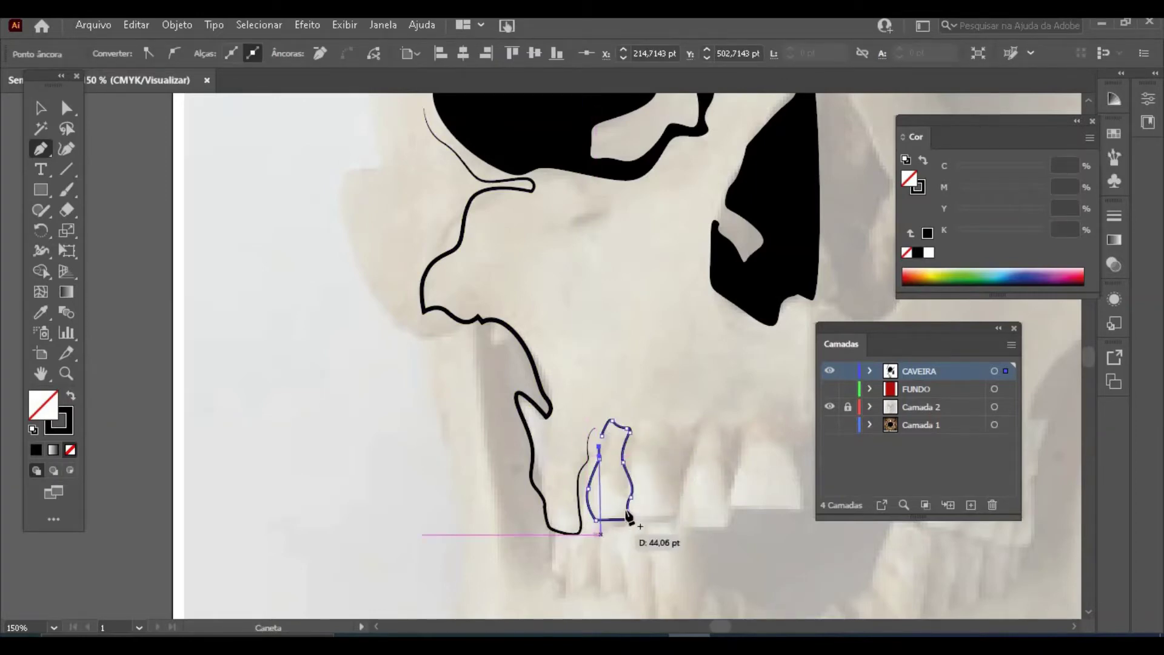
click(46, 108)
click(130, 210)
key(p)
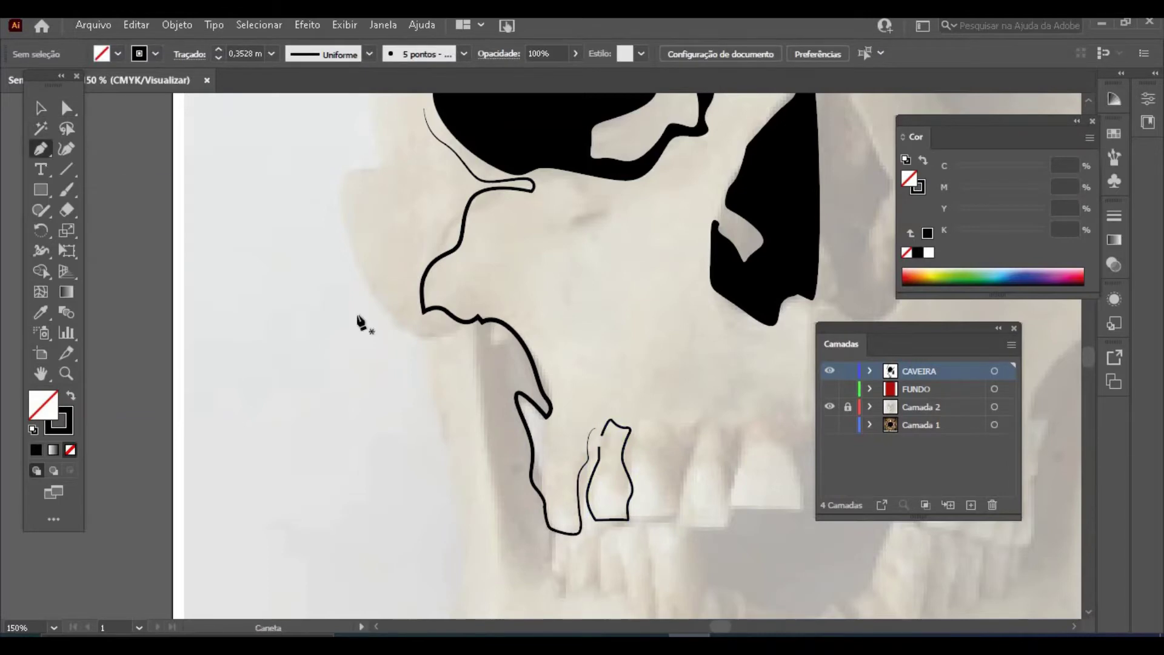
click(615, 521)
key(Delete)
Step: Trim the jaw path's end back to the outer lower corner of the outermost tooth by deleting its last anchors
key(a)
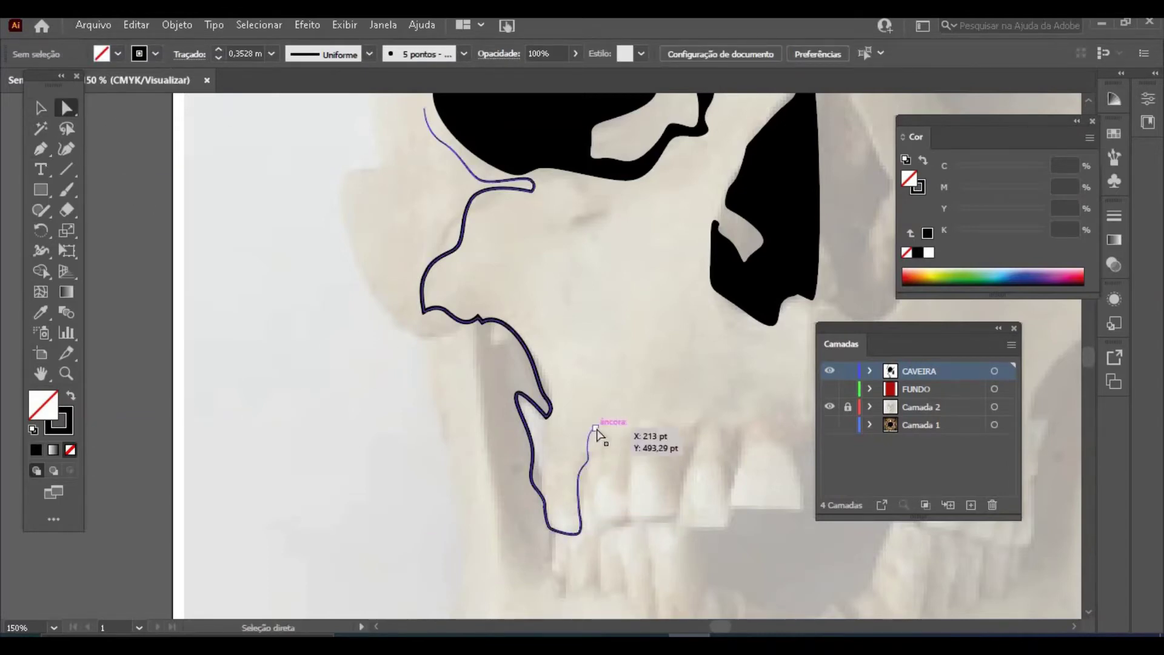
click(588, 429)
key(Delete)
key(Delete)
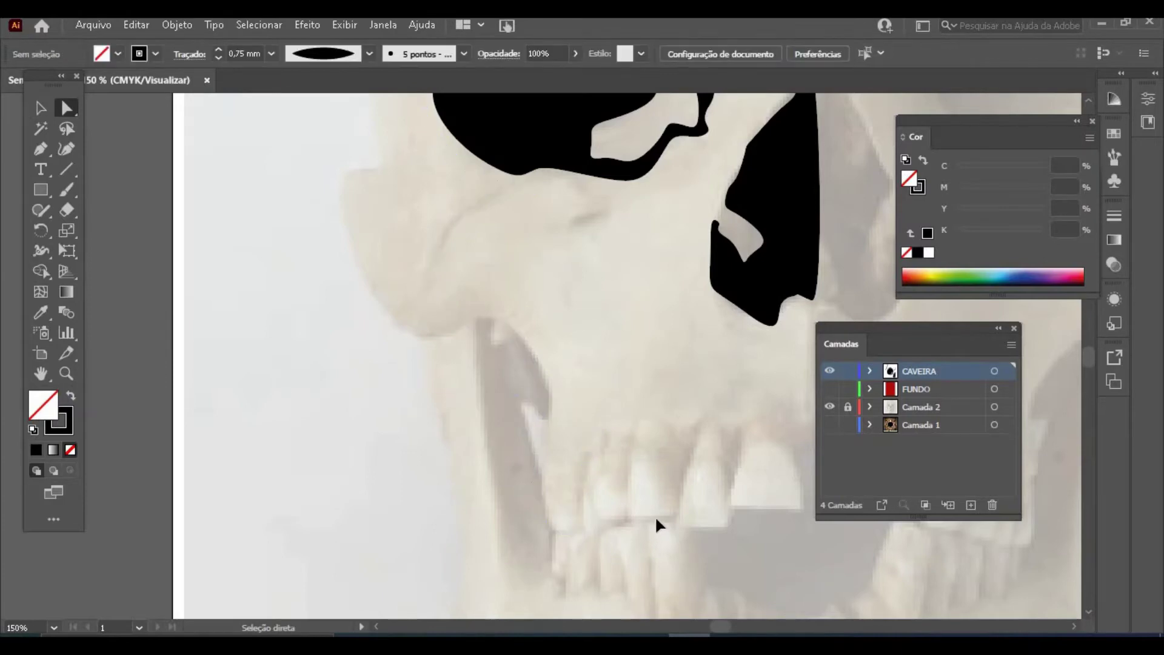
key(ctrl+z)
key(ctrl+z)
click(604, 575)
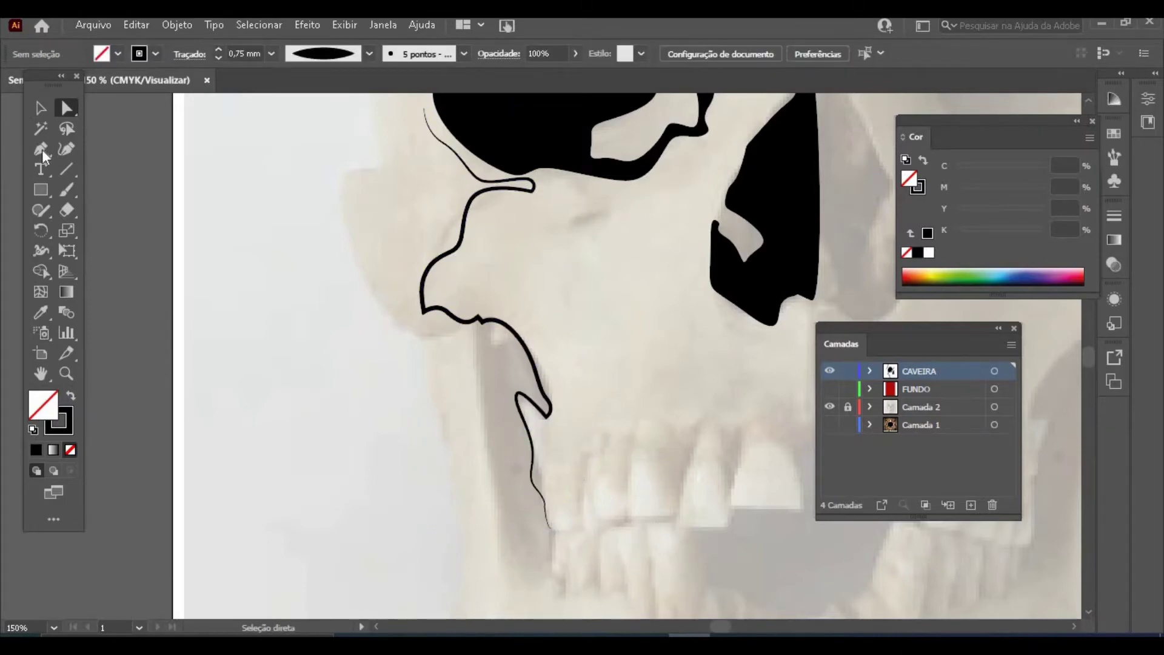
Step: Continue the jaw path around a pointed tip on the outermost tooth, up its inner side to the gum, and deselect it
key(p)
click(551, 528)
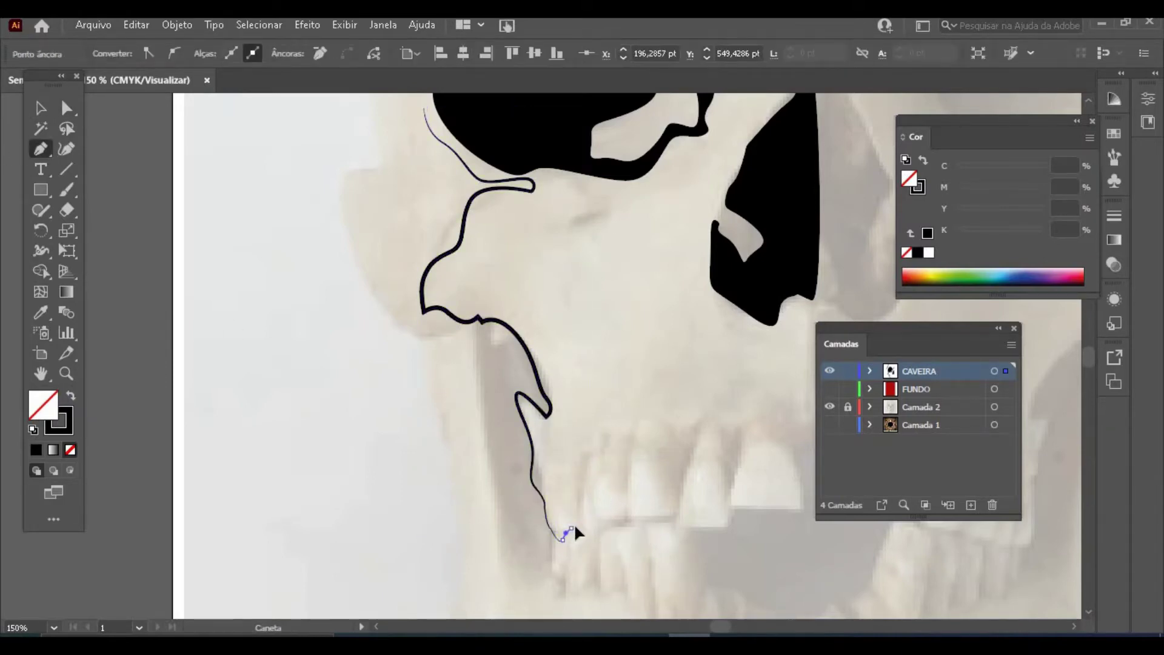
drag(578, 493, 577, 491)
drag(586, 472, 598, 430)
click(586, 452)
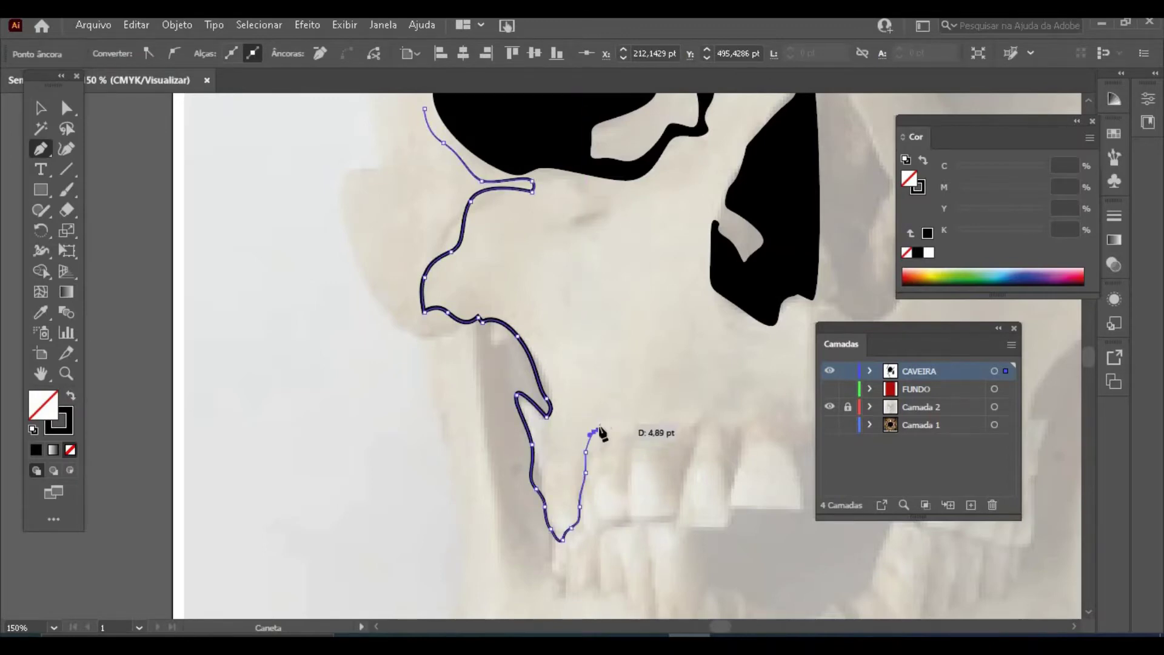
key(Escape)
click(106, 145)
Step: Draw the second upper tooth as an open path with a pointed tip, rising to the gum, and deselect it
click(40, 149)
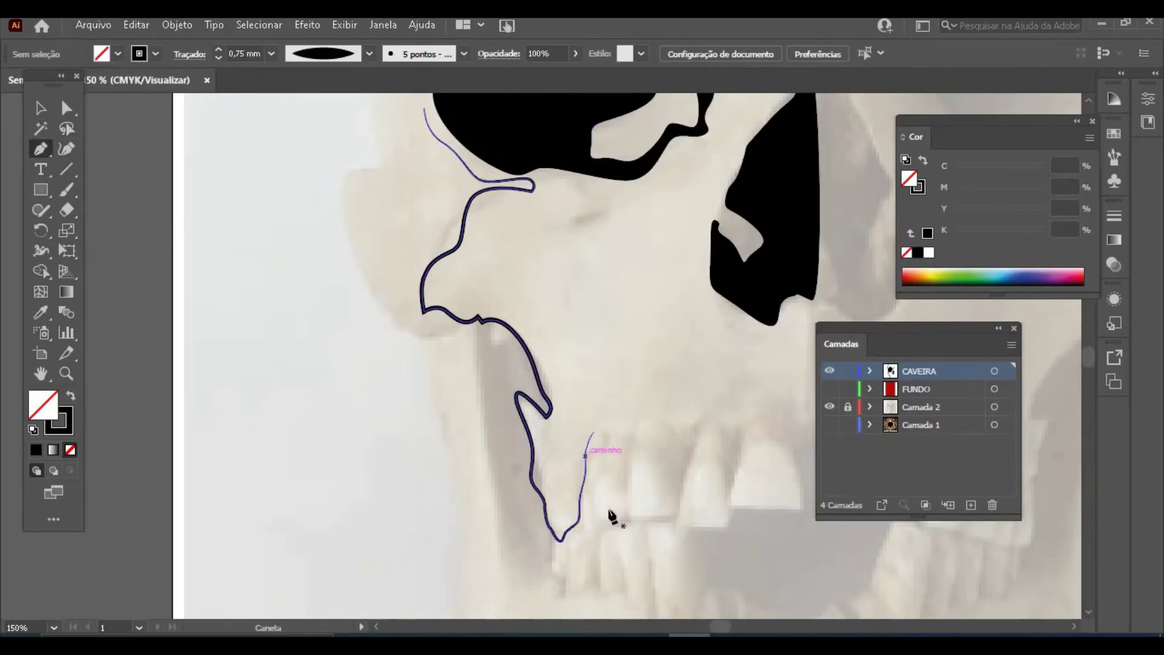
click(582, 489)
drag(594, 516, 623, 485)
drag(627, 444, 629, 434)
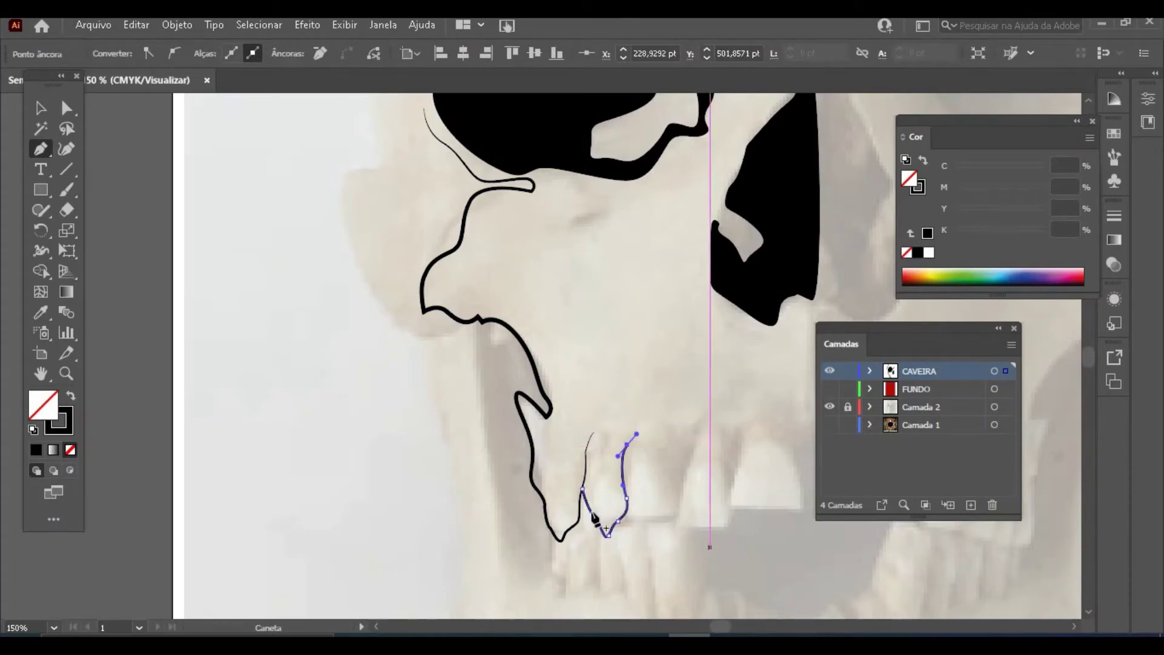
key(ctrl+shift+a)
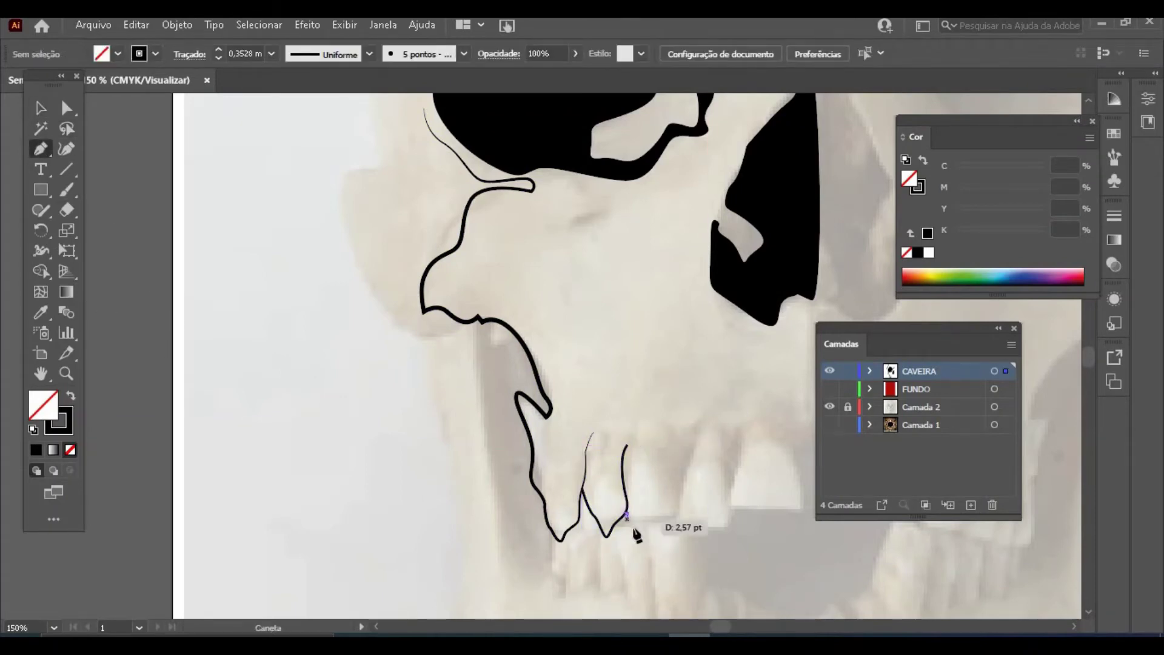
Step: Draw the third upper tooth as an open path with a notched biting edge and a rounded top at the gum, and deselect it
drag(636, 529, 681, 491)
click(669, 512)
drag(692, 451, 687, 440)
drag(664, 422, 658, 407)
drag(632, 421, 632, 433)
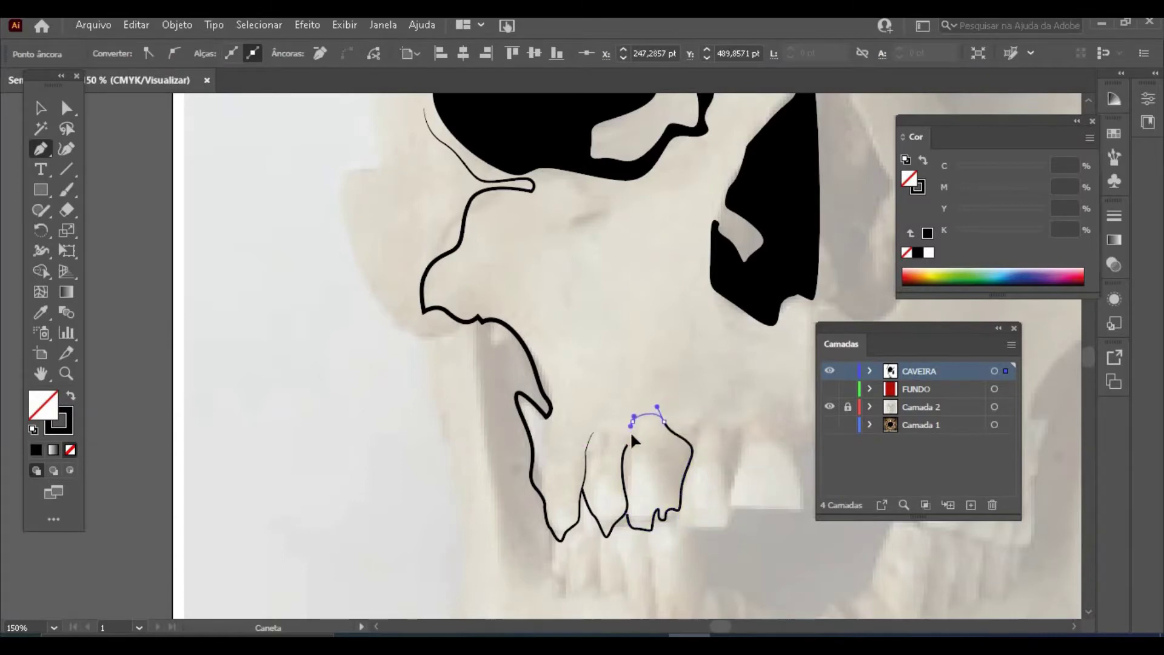
click(621, 433)
click(40, 108)
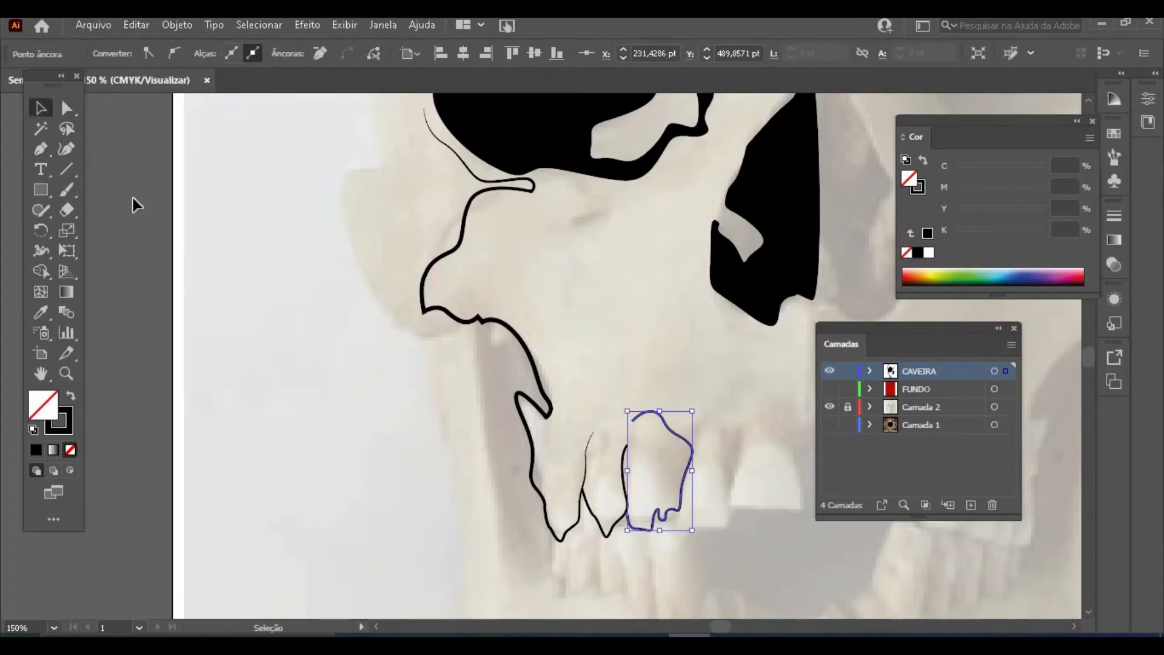
click(134, 203)
Step: Outline the fourth upper tooth as an open path with an uneven lower edge and a rounded gum end, and deselect it
click(41, 148)
click(676, 511)
drag(674, 527, 692, 434)
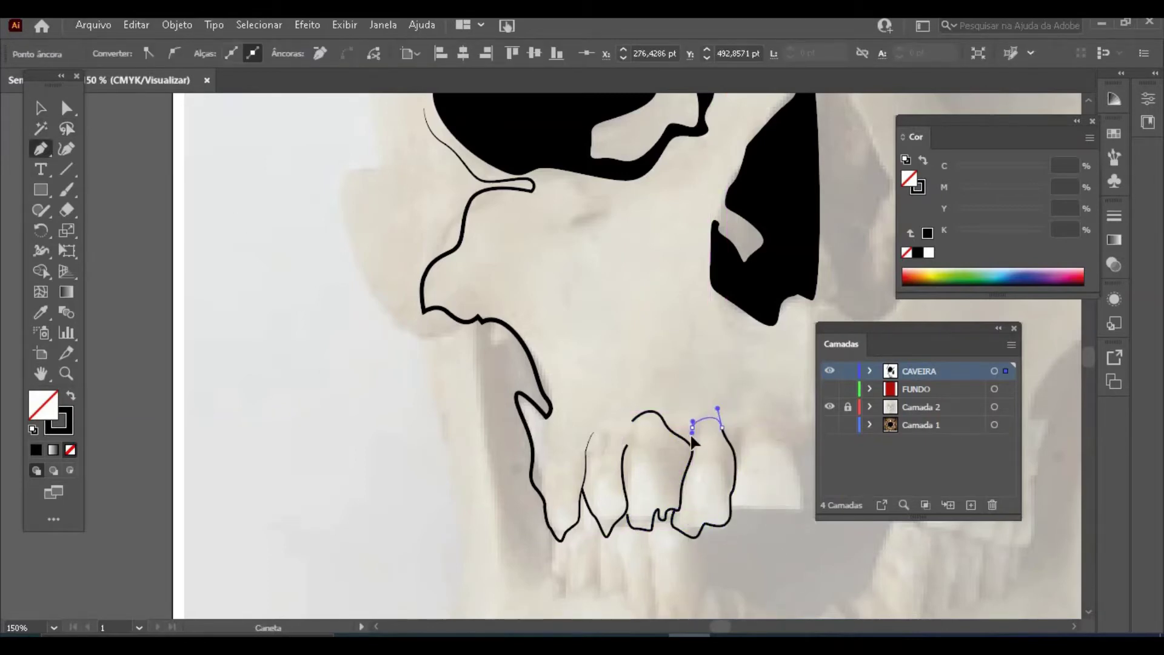
click(41, 108)
click(135, 151)
Step: Hide the layers list and outline the broad front tooth as an open path with a flat lower edge and a narrow rounded top
click(41, 149)
key(F7)
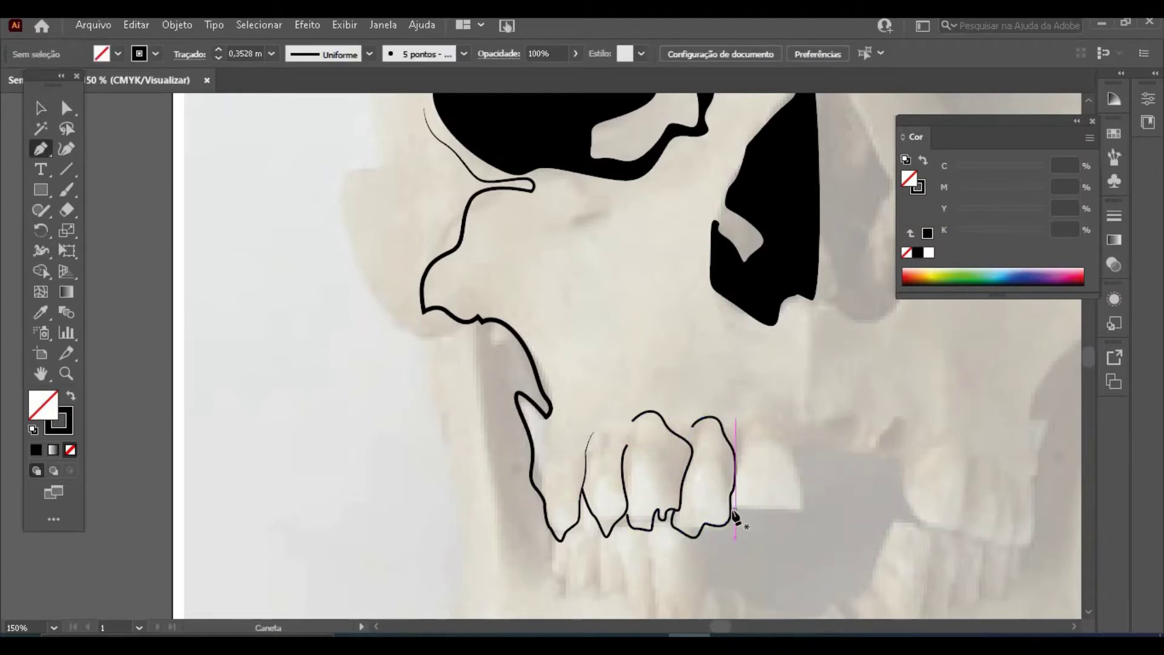
click(731, 510)
drag(750, 518, 763, 518)
mouse_move(777, 518)
mouse_down()
mouse_move(799, 486)
mouse_move(766, 417)
mouse_up()
drag(753, 411, 731, 444)
click(35, 98)
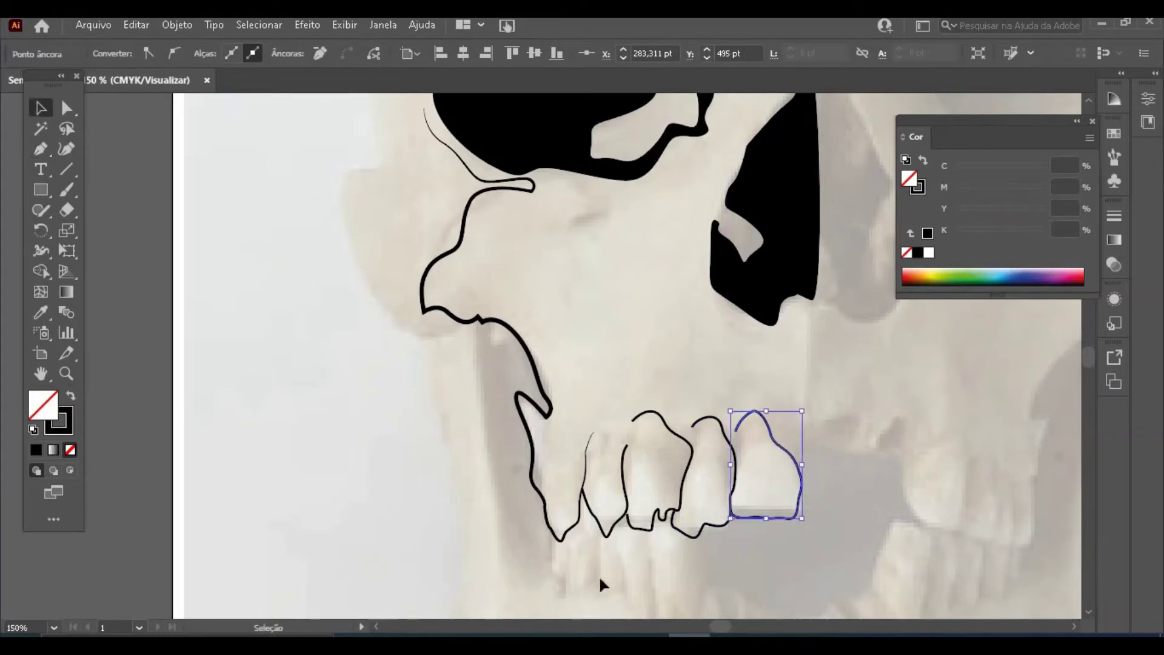
Step: Give the upper teeth outlines an elliptical variable-width profile and a 0,5 mm stroke, and deselect them
key(ctrl+a)
click(464, 53)
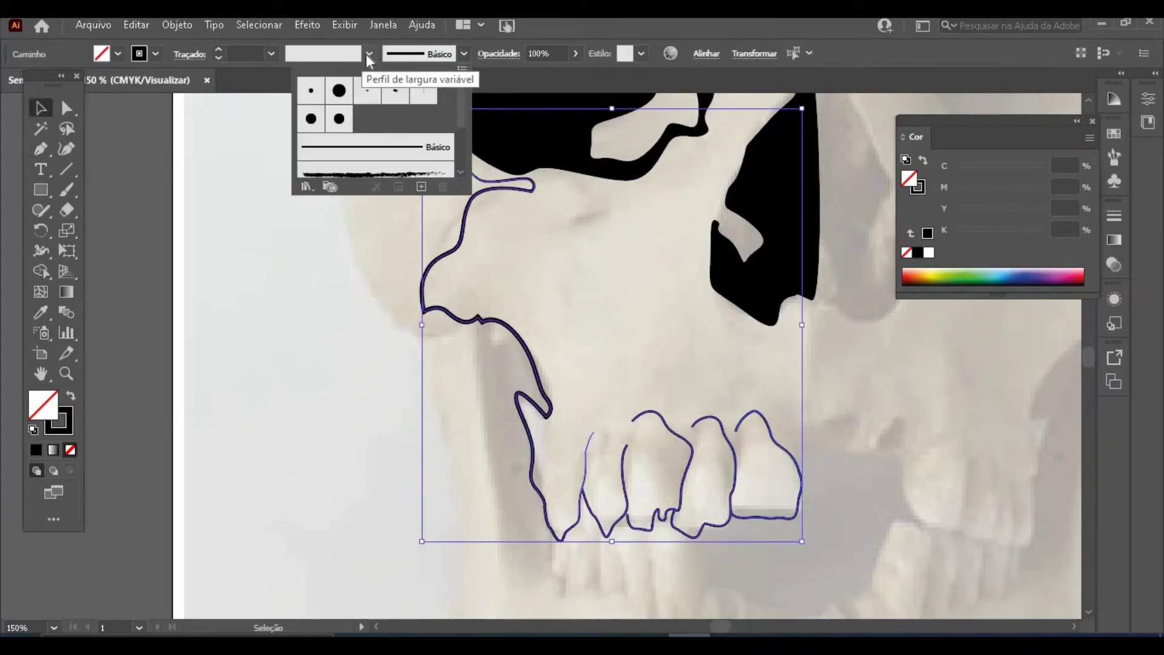
click(369, 54)
click(344, 109)
click(285, 307)
click(678, 493)
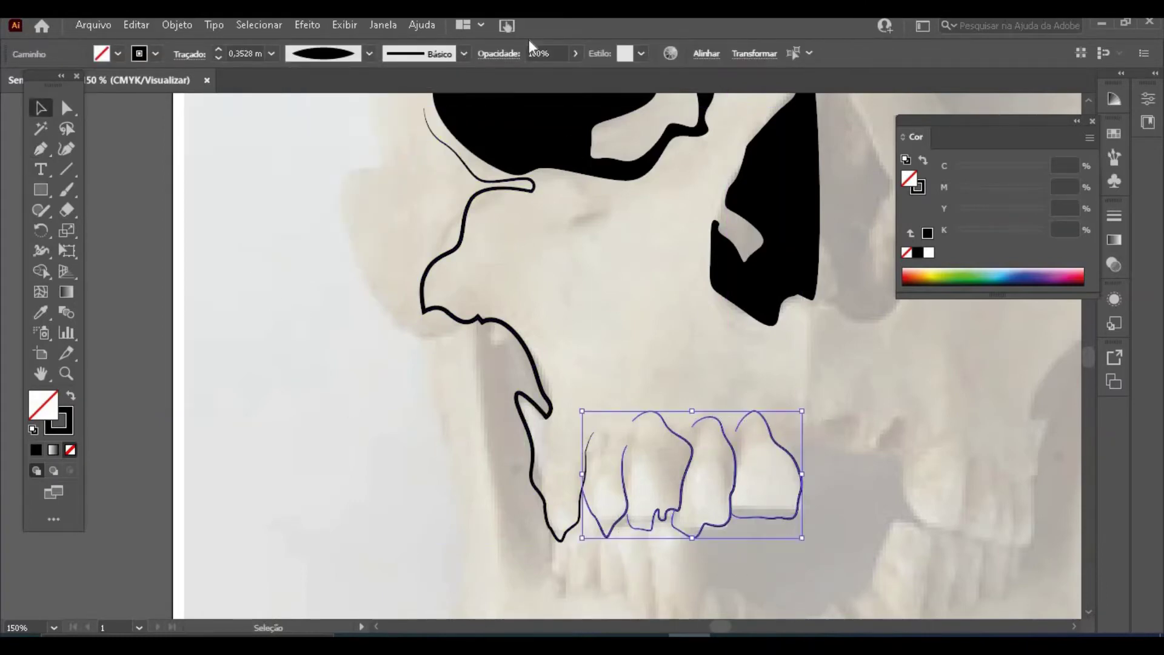
click(271, 55)
click(291, 126)
click(264, 271)
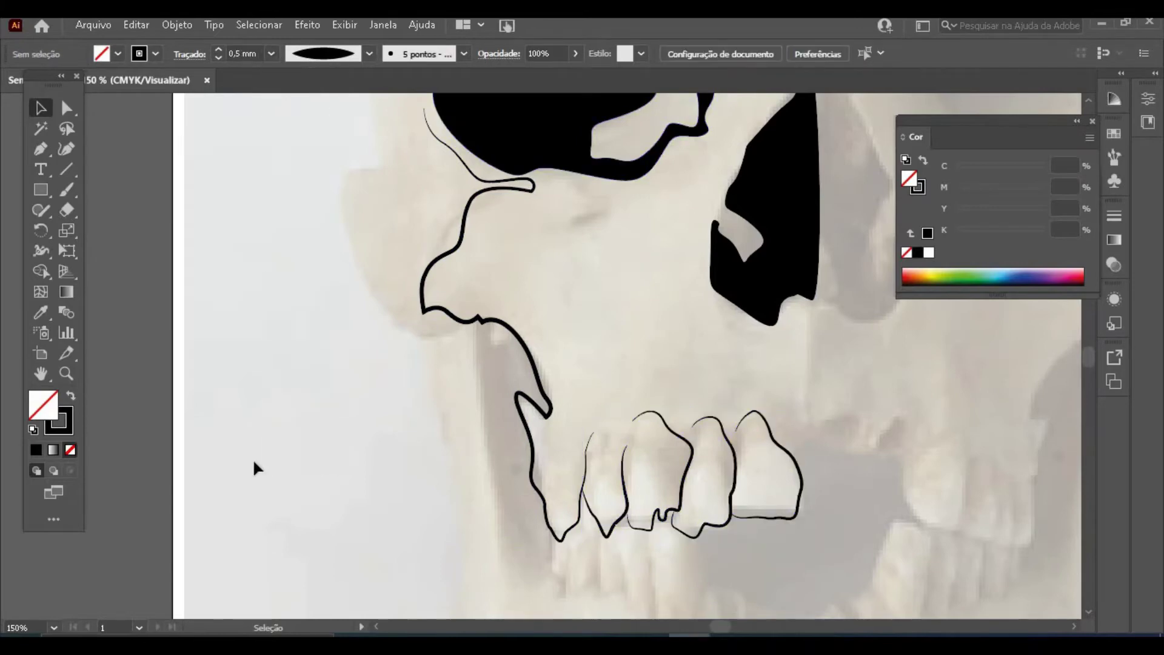
Step: Reflect a copy of all the traced half-skull artwork horizontally and place it on the right half, meeting the original at the nose's centre line
key(ctrl+1)
key(ctrl+minus)
key(ctrl+minus)
key(ctrl+minus)
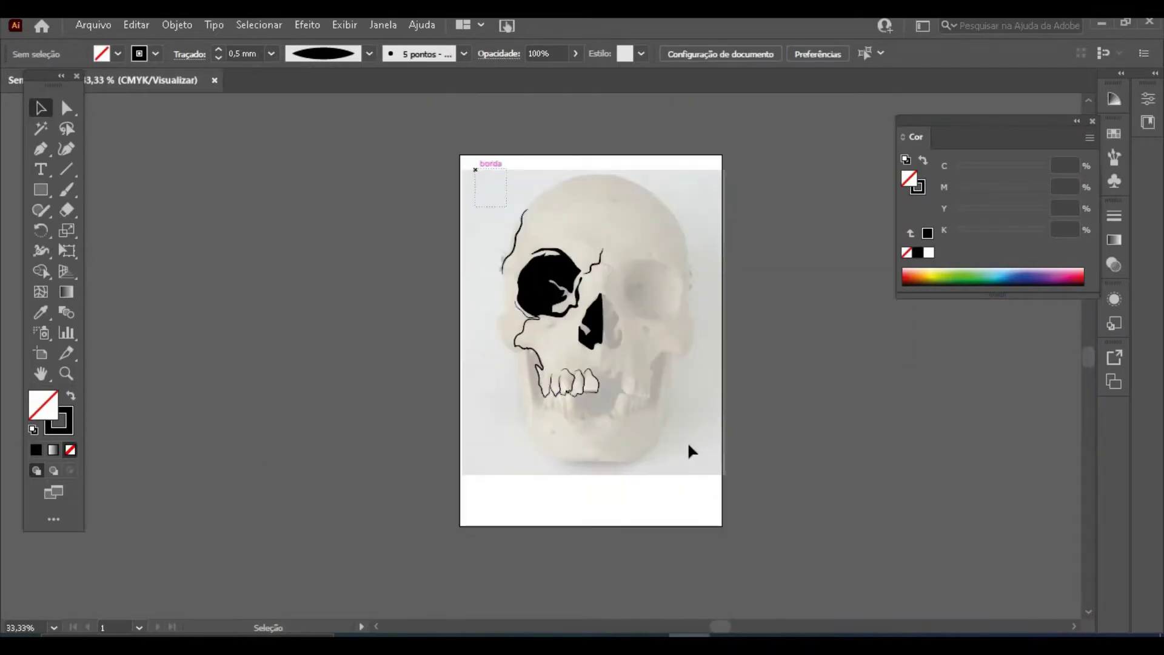
key(ctrl+a)
click(177, 25)
mouse_move(328, 40)
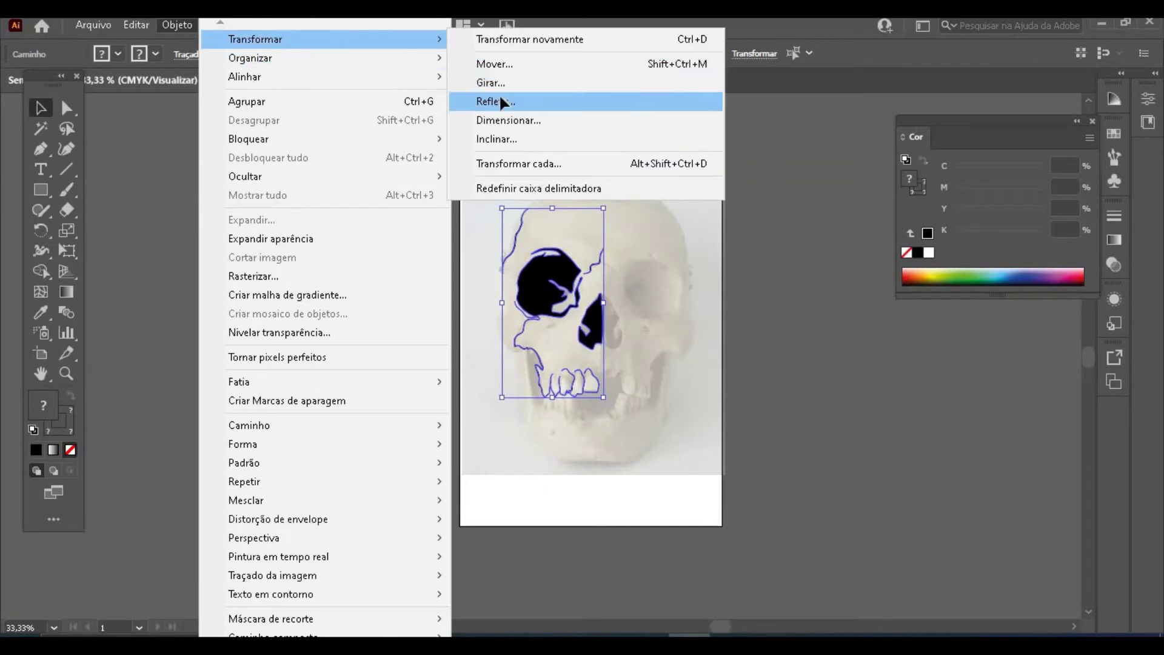
click(496, 101)
click(159, 474)
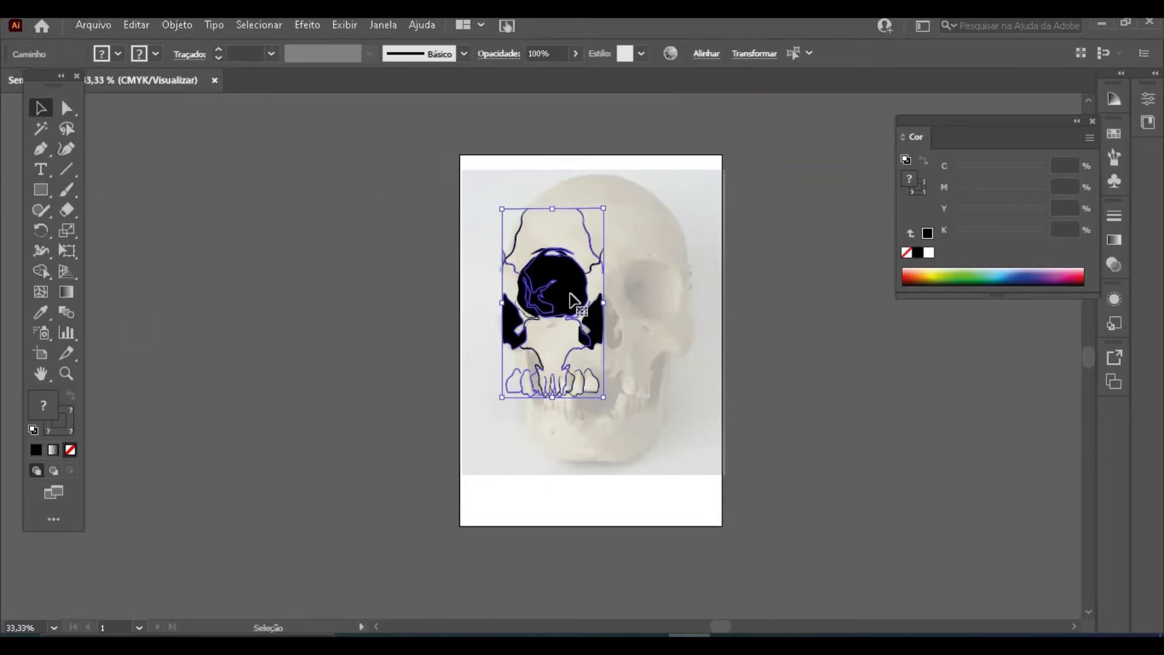
drag(570, 300, 668, 300)
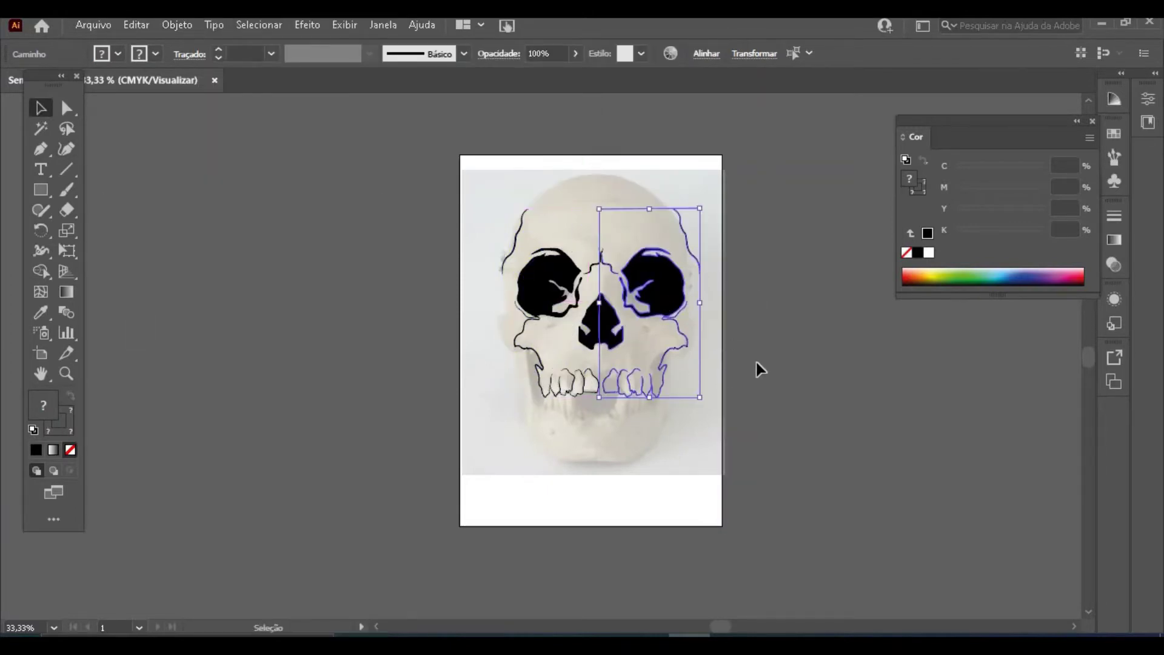
click(480, 563)
Step: Separate the two mirrored contour lines at the nose bridge so their upper tips no longer cross
click(604, 275)
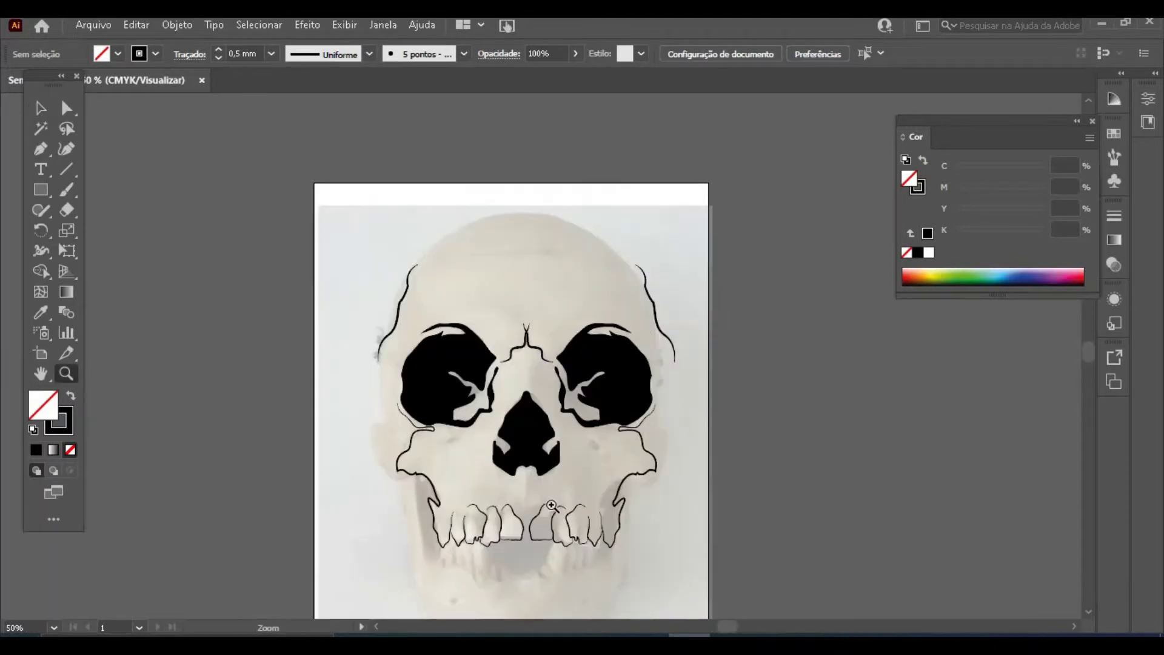
click(556, 192)
click(42, 109)
mouse_move(488, 151)
mouse_down()
mouse_move(474, 141)
mouse_move(537, 149)
mouse_move(504, 167)
mouse_up()
click(774, 533)
click(729, 422)
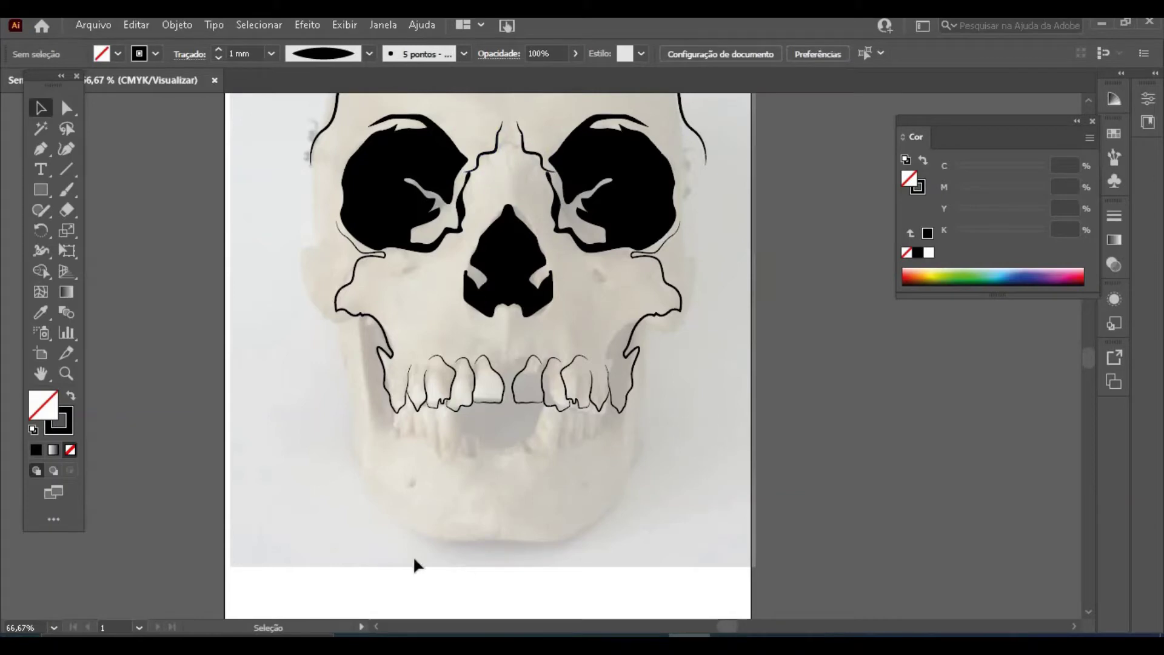
click(496, 402)
key(Delete)
key(ctrl+z)
click(523, 431)
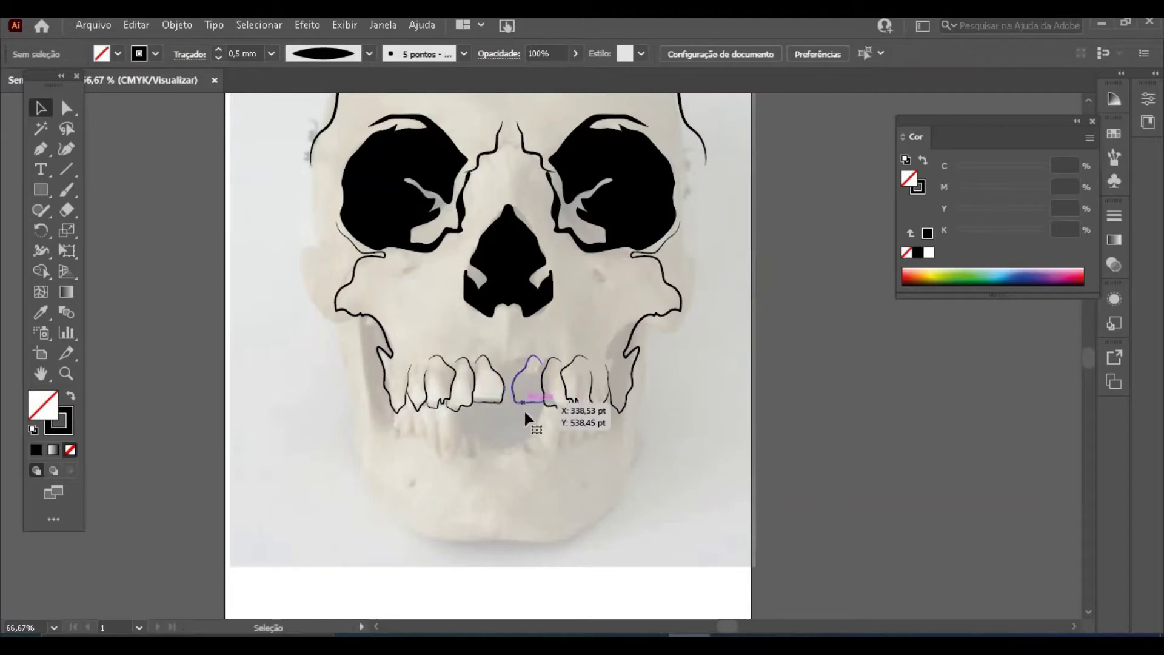
Step: Delete the outline of the mirrored front tooth to leave a gap in the upper row
click(524, 407)
key(Delete)
Step: Draw a wavy gum line across the missing-tooth gap, with a 0,5 mm stroke and an elliptical width profile
click(66, 373)
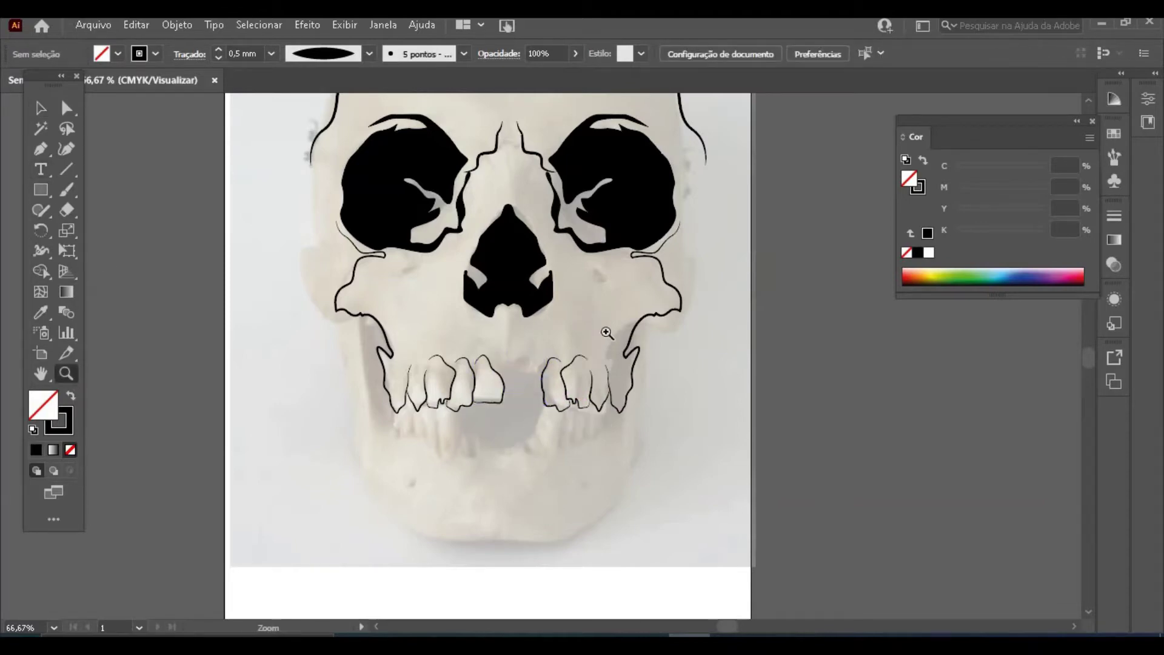
click(606, 331)
click(41, 149)
click(370, 412)
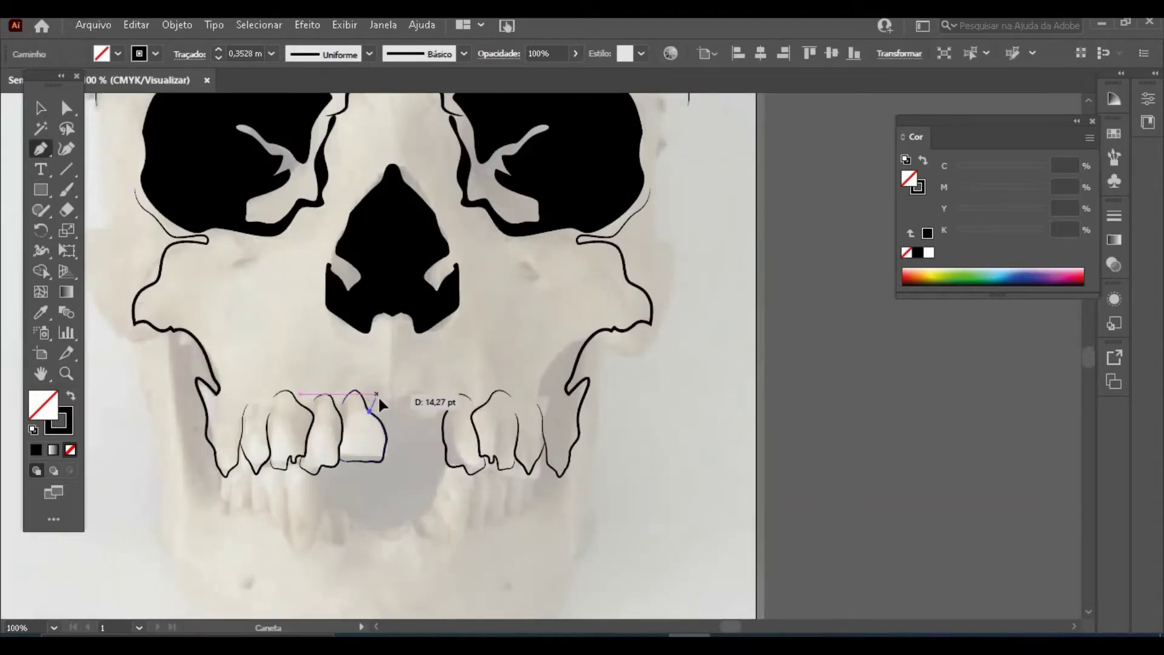
drag(379, 399, 484, 420)
click(394, 405)
click(41, 108)
click(213, 512)
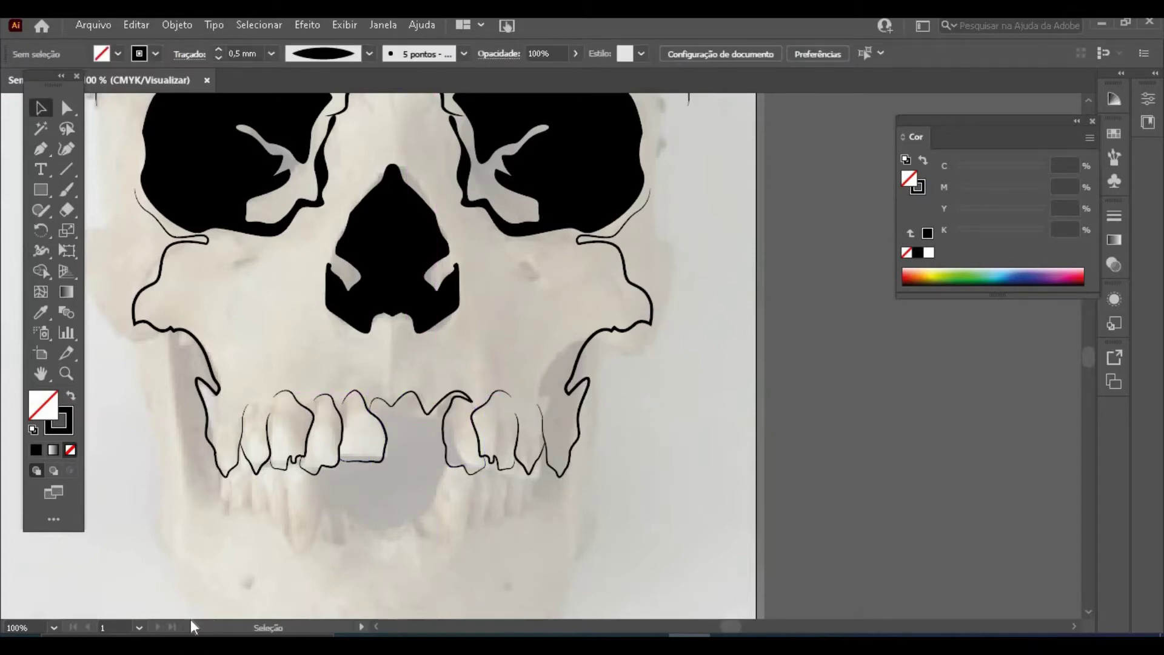
Step: Draw two contour lines below the nose, each following one side of its lower edge and running down the centre towards the gum
click(41, 149)
click(340, 333)
drag(370, 341, 374, 337)
mouse_move(386, 346)
mouse_down()
mouse_move(388, 365)
mouse_move(406, 337)
mouse_move(465, 315)
mouse_up()
click(389, 394)
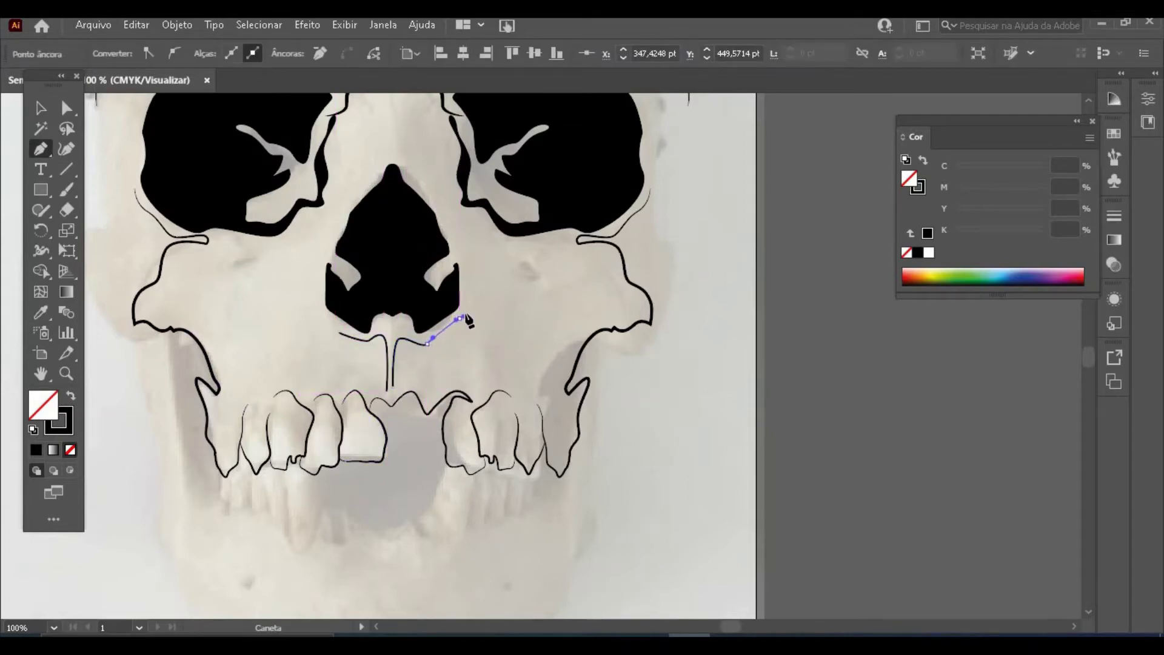
click(463, 289)
click(44, 106)
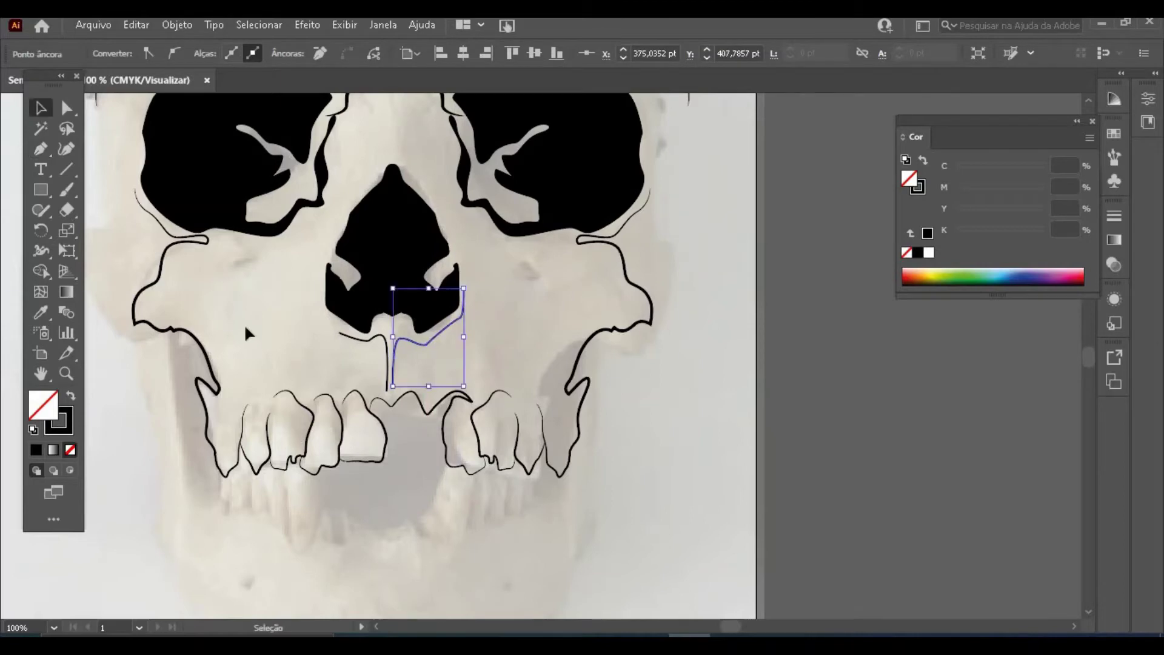
click(246, 329)
Step: Give both contour lines below the nose an elliptical width profile and a 1,5 mm stroke, and deselect them
drag(442, 349, 363, 327)
click(368, 55)
click(313, 100)
click(271, 54)
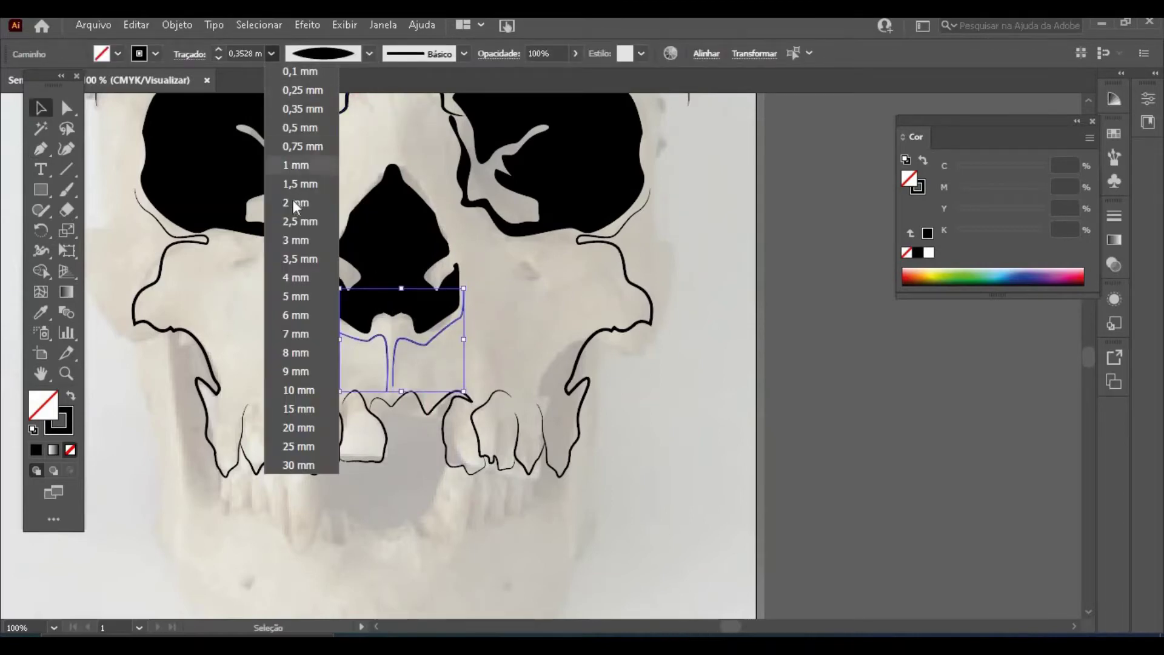
click(299, 222)
click(271, 53)
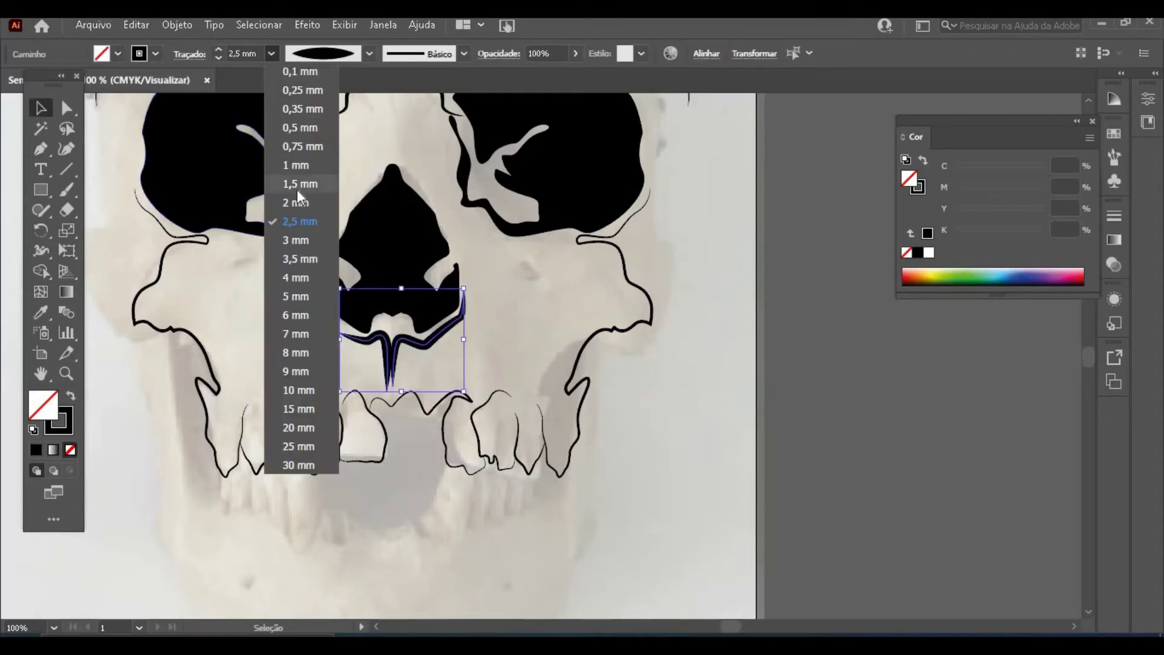
click(228, 396)
click(255, 538)
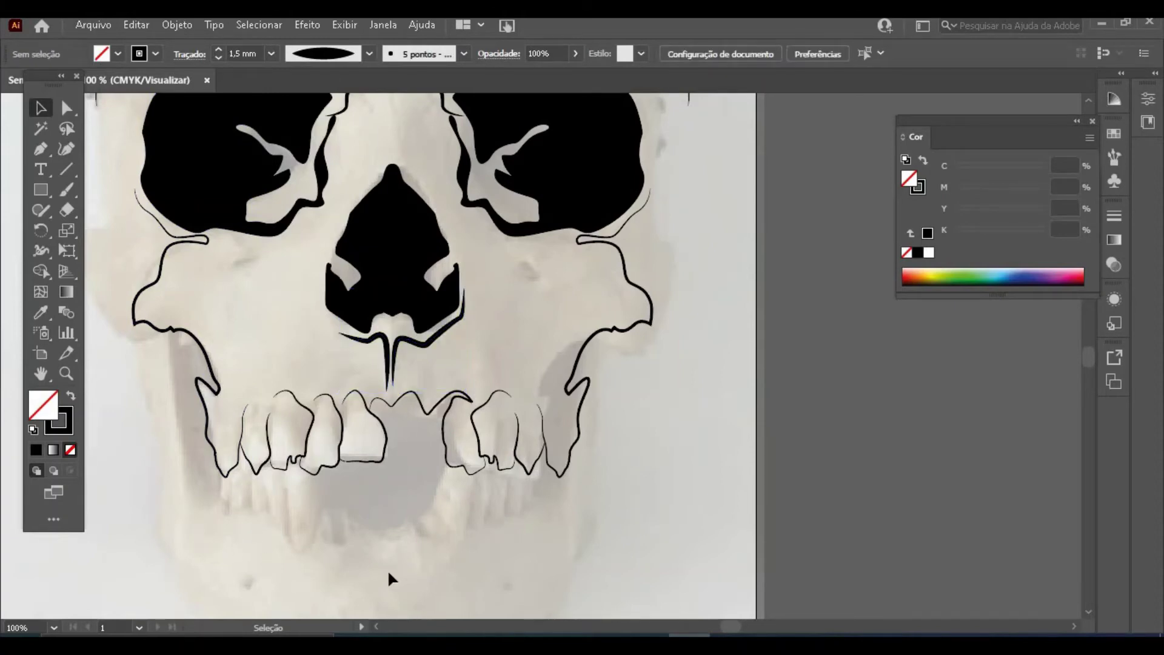
Step: Draw an inner contour line from the right outermost tooth up along the jaw to the tip of the right cheekbone, and deselect it
key(ctrl+minus)
key(ctrl+minus)
key(ctrl+minus)
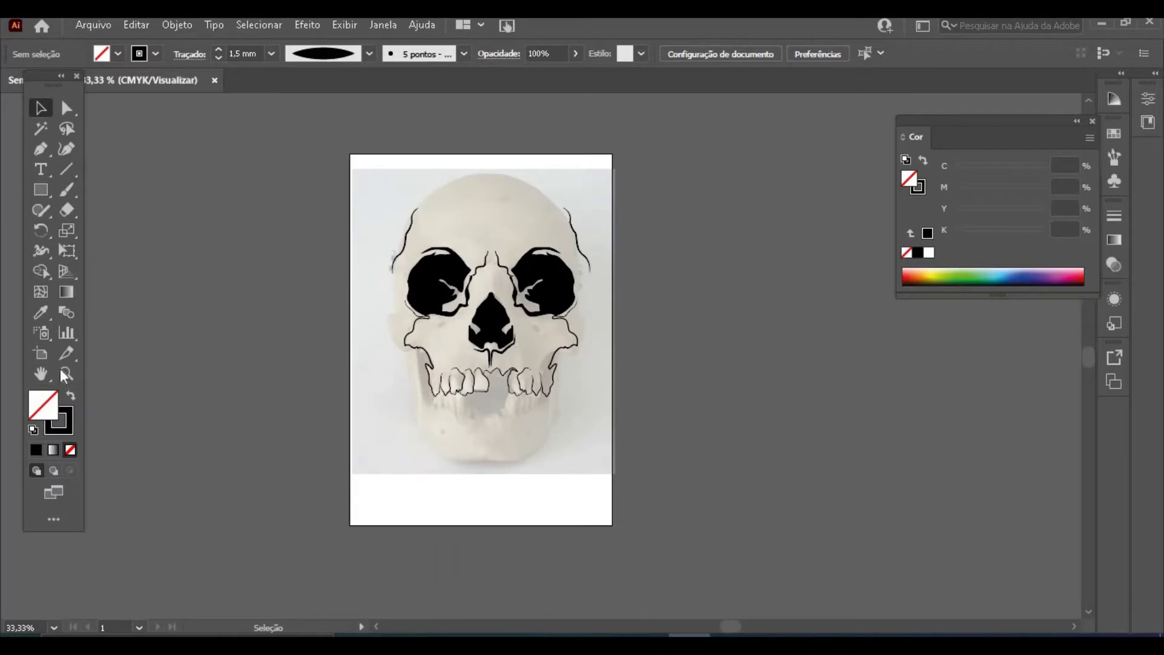
click(66, 374)
click(444, 282)
click(674, 482)
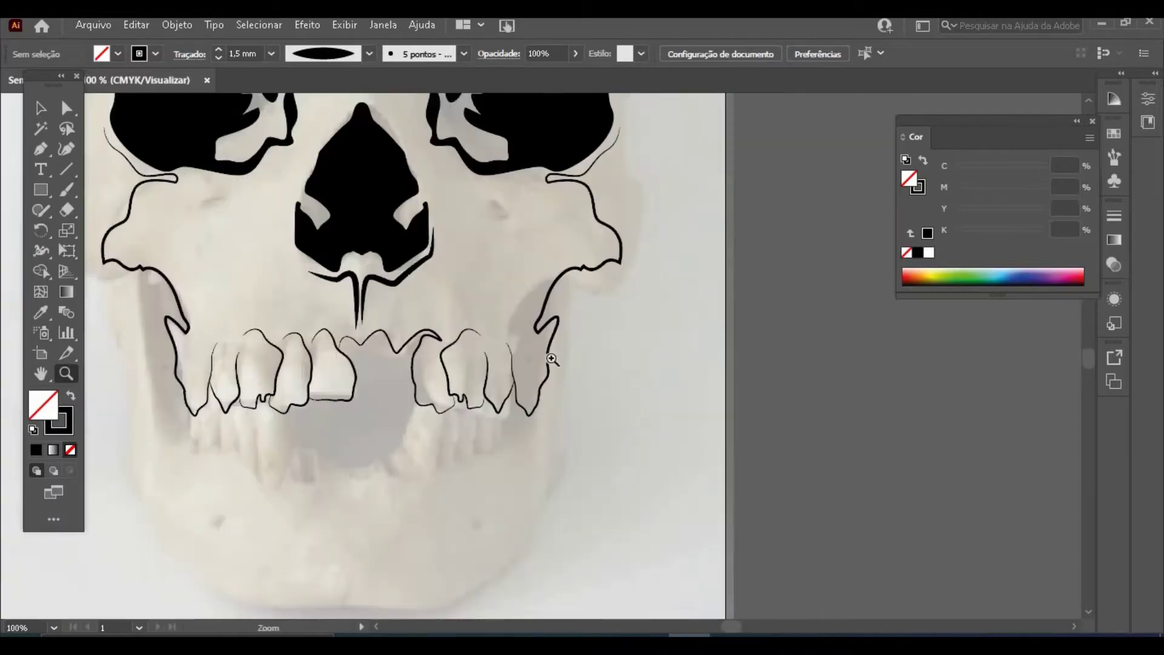
key(p)
click(520, 372)
click(525, 339)
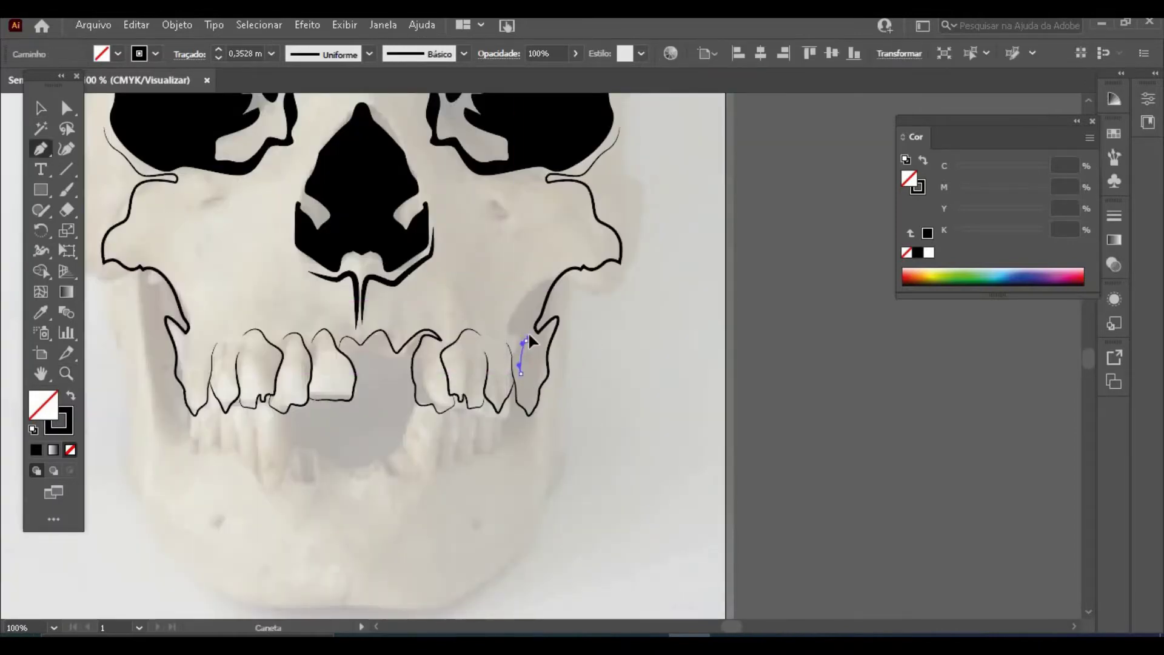
drag(507, 337, 509, 323)
drag(537, 272, 587, 254)
click(606, 242)
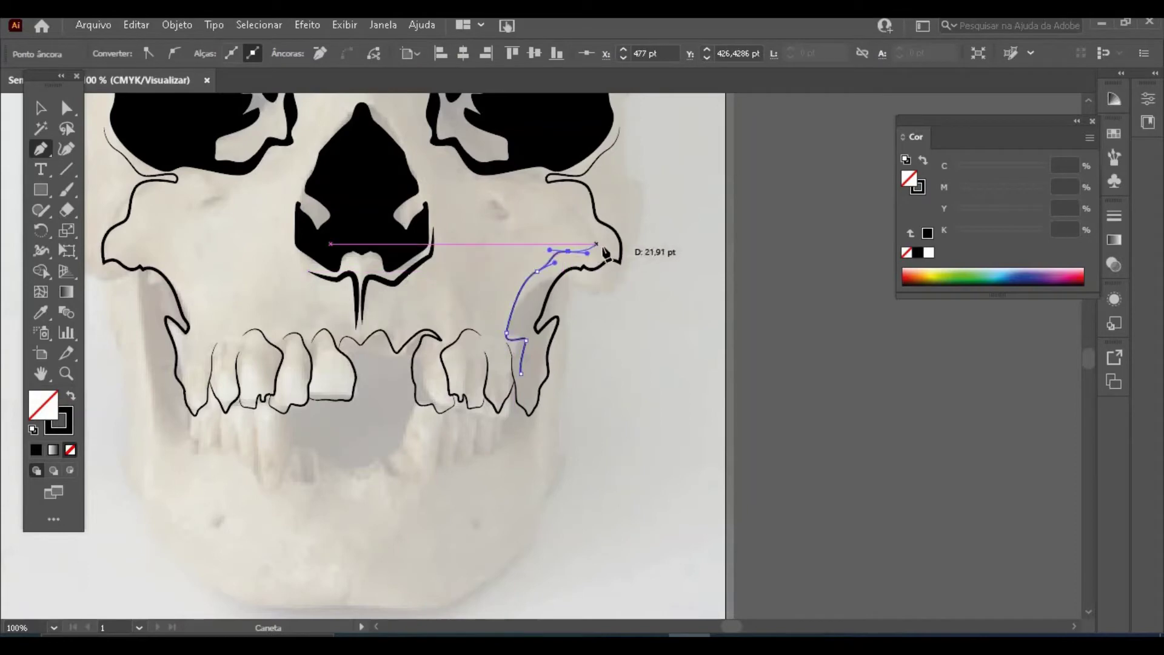
key(v)
click(244, 265)
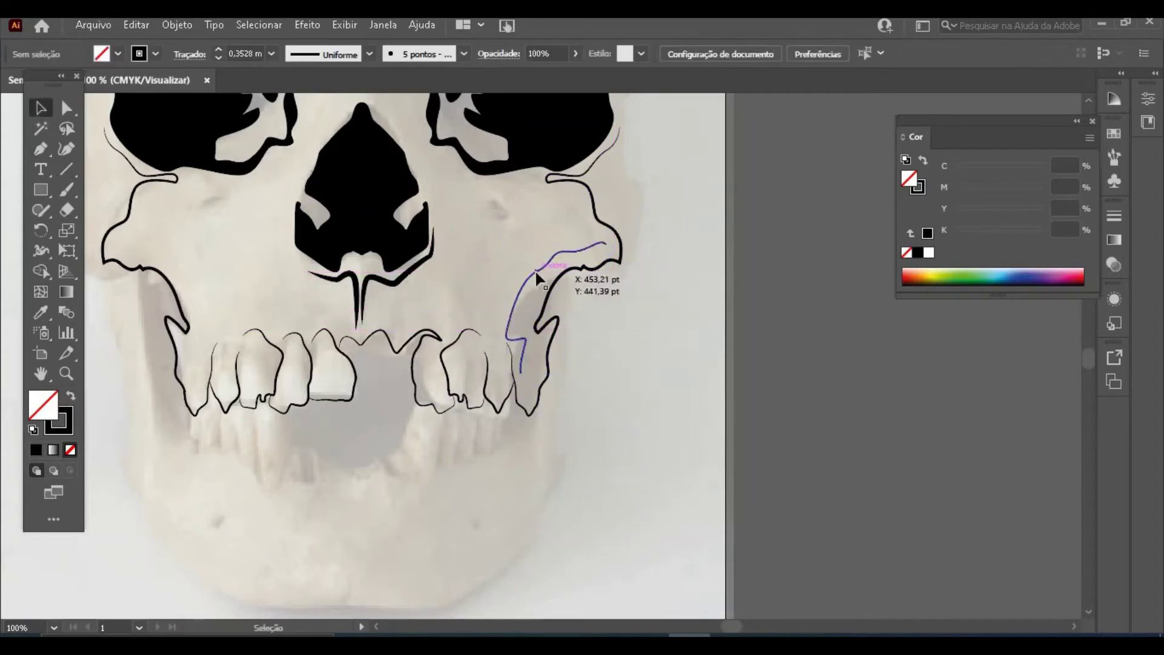
Step: Give the right cheekbone's inner contour line an elliptical width profile and a 0,75 mm stroke, and deselect it
click(535, 270)
click(369, 54)
click(315, 106)
click(272, 54)
click(298, 146)
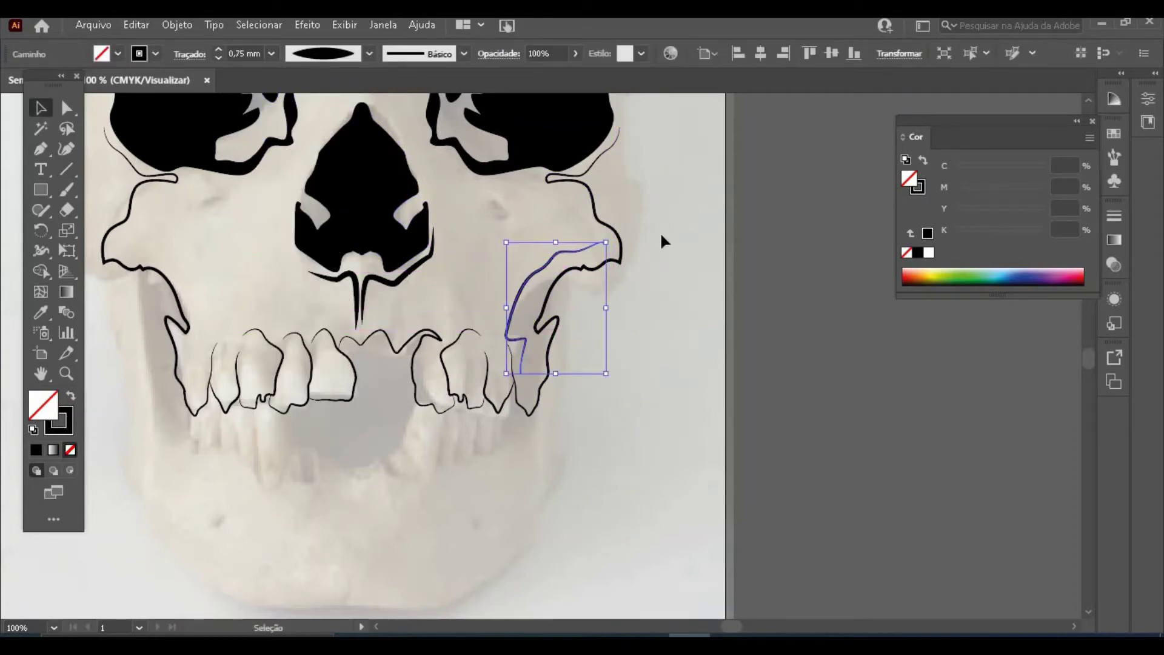
click(661, 235)
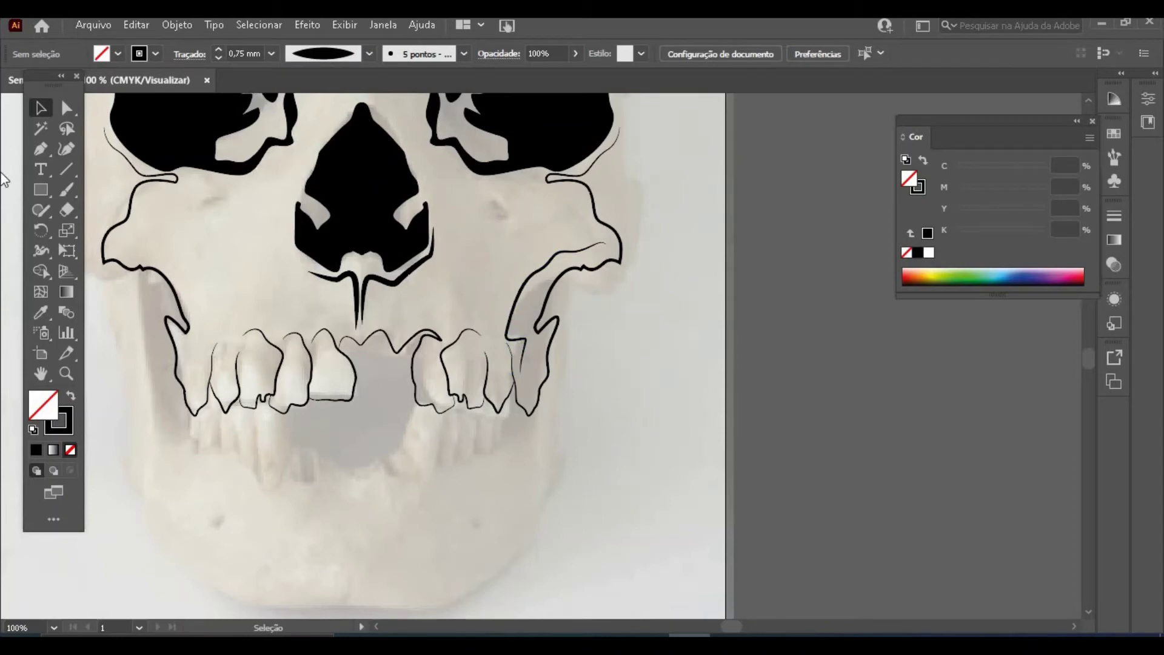
Step: Draw a jagged crack line descending from the lower edge of the left eye socket onto the cheek, and deselect it
click(197, 142)
drag(208, 162, 201, 169)
click(202, 174)
click(224, 195)
click(204, 203)
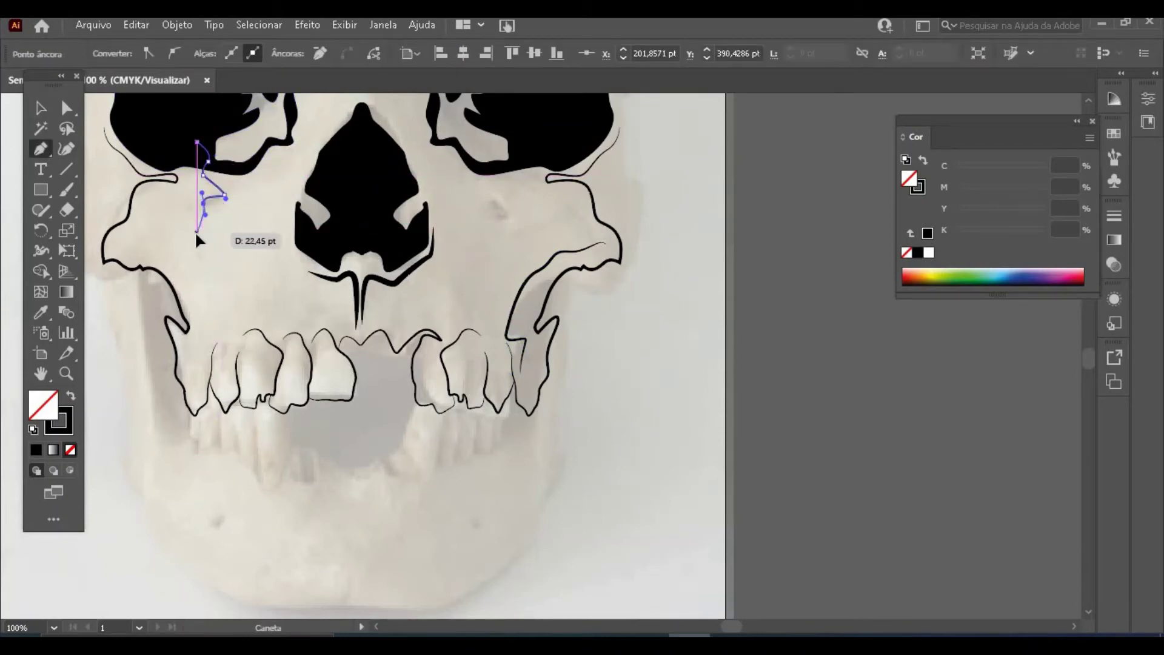
click(197, 233)
drag(210, 261, 215, 280)
click(41, 108)
click(177, 270)
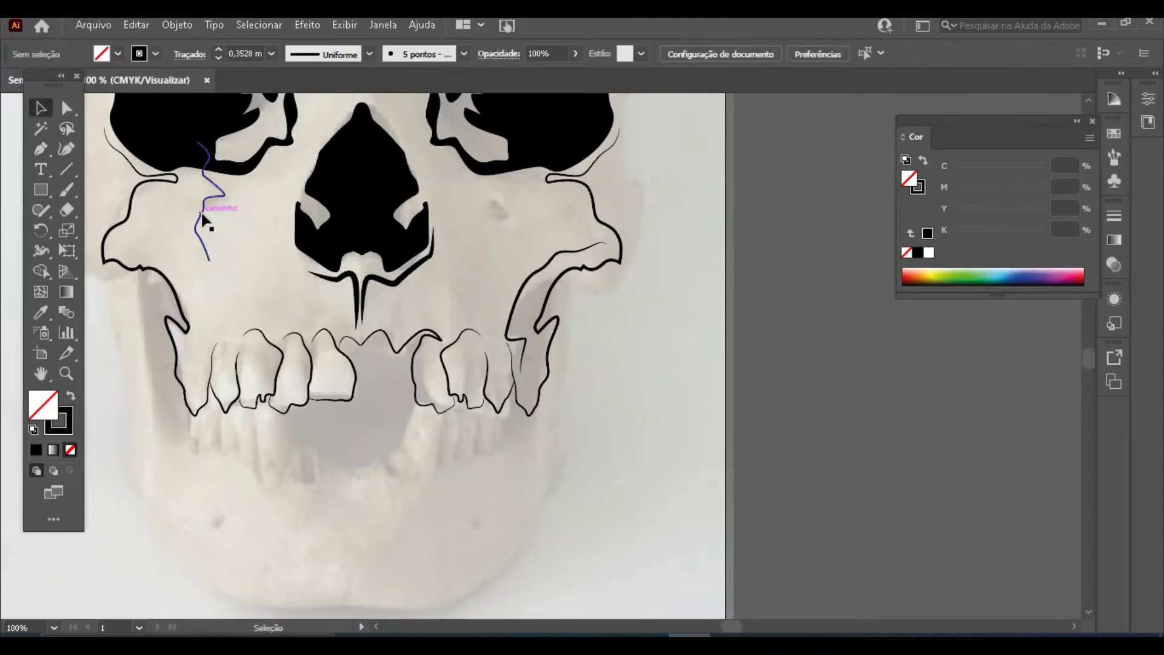
Step: Give the crack line below the left eye socket an elliptical width profile and a 0,5 mm stroke, and deselect it
click(203, 217)
click(369, 53)
click(327, 106)
click(272, 53)
click(299, 131)
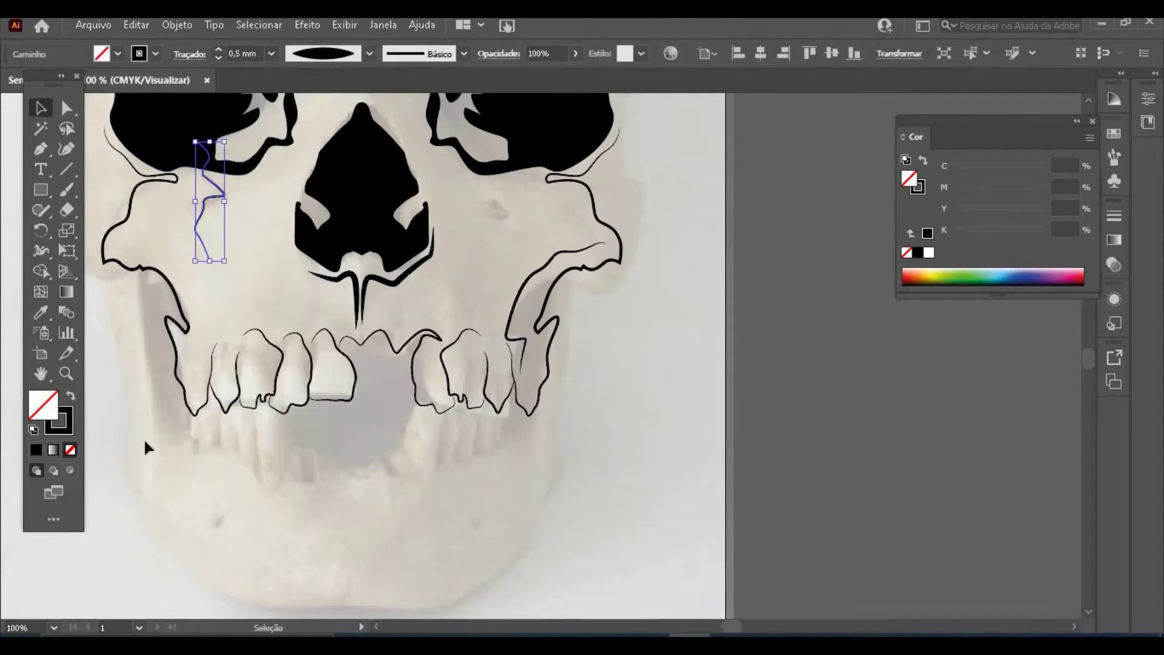
click(144, 438)
Step: Draw a curved contour line from the inner lower corner of the right eye socket across the cheek to the right cheekbone
key(p)
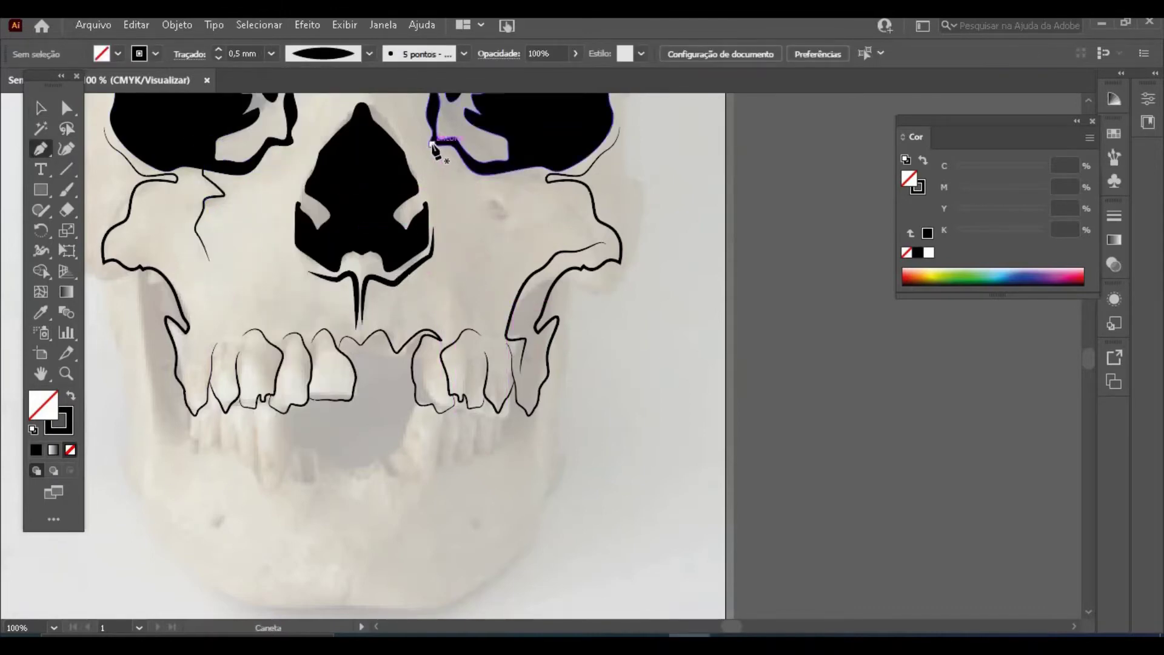
click(437, 159)
drag(455, 165, 602, 243)
click(580, 242)
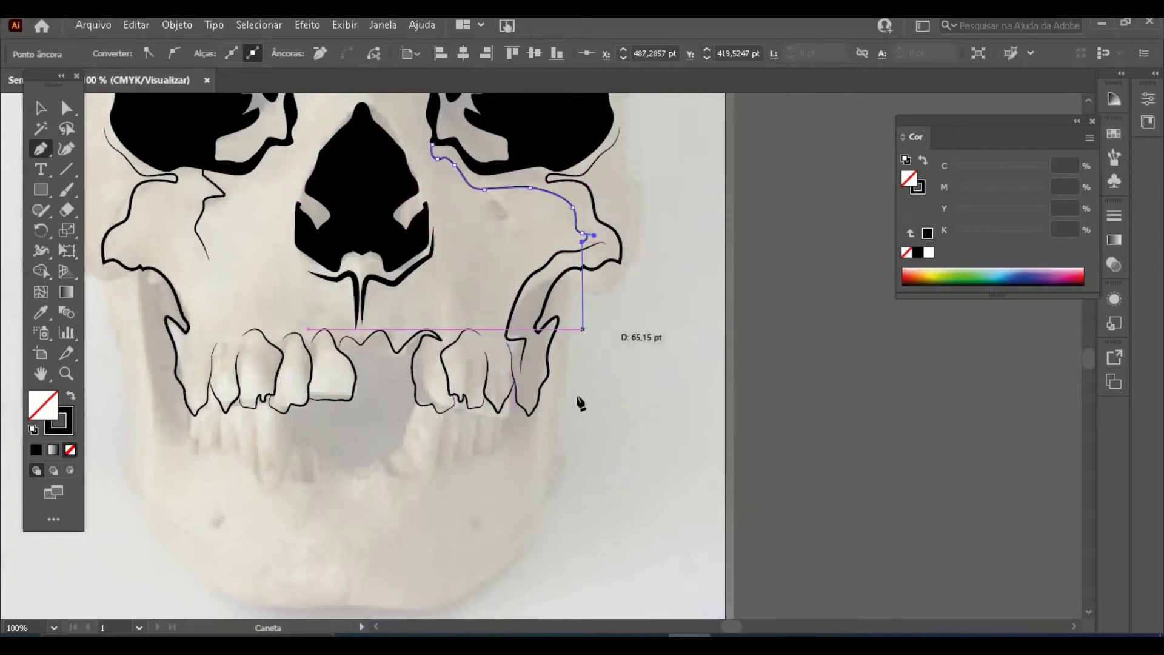
Step: Give the contour line below the right eye socket an elliptical width profile and deselect it
click(44, 108)
click(103, 189)
click(504, 184)
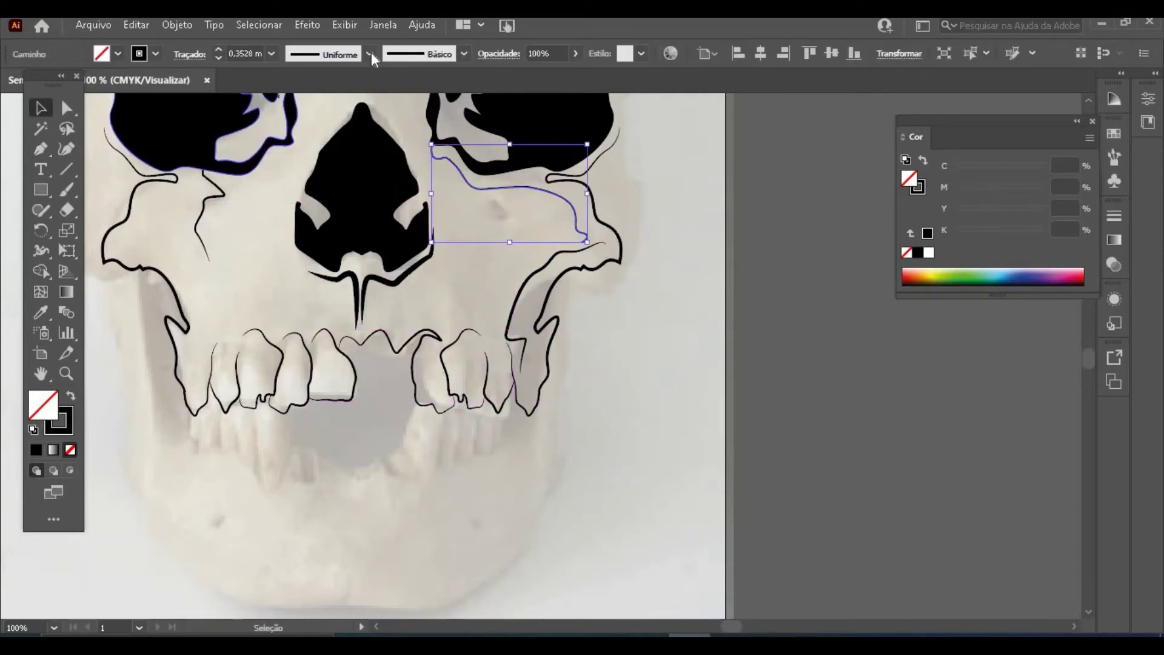
click(370, 53)
click(322, 91)
click(529, 441)
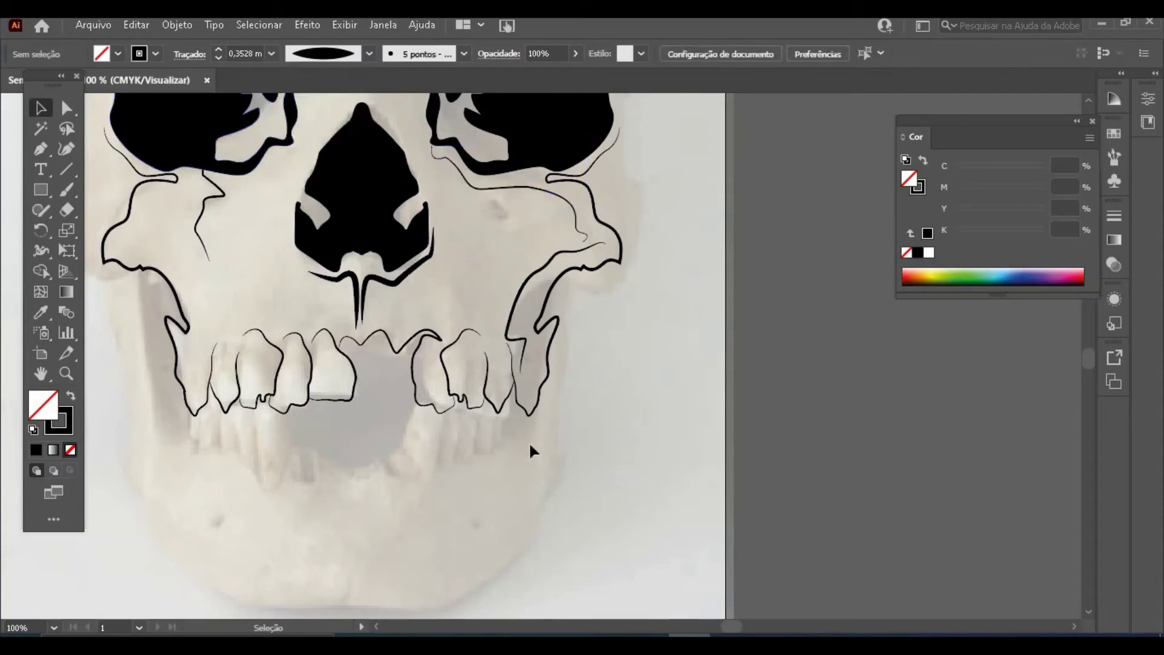
Step: Extend the tooth outlines on both sides of the gap with curved root lines rising toward the sides of the nose
click(41, 149)
click(480, 335)
drag(465, 299, 442, 244)
key(Escape)
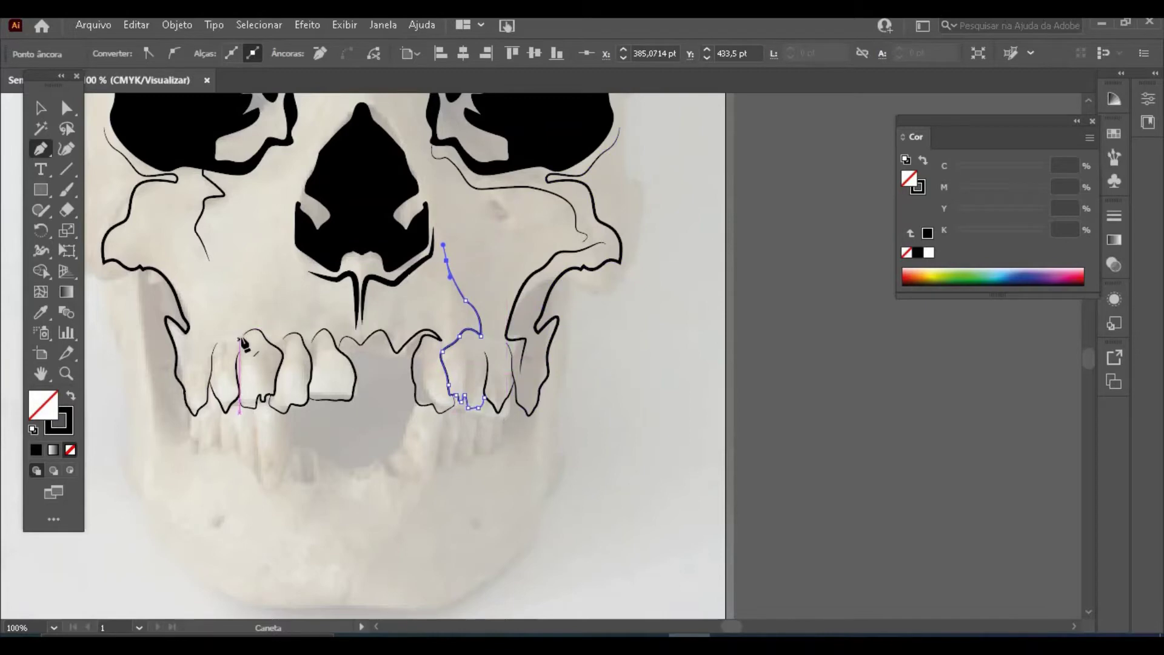
click(243, 335)
drag(278, 271, 281, 255)
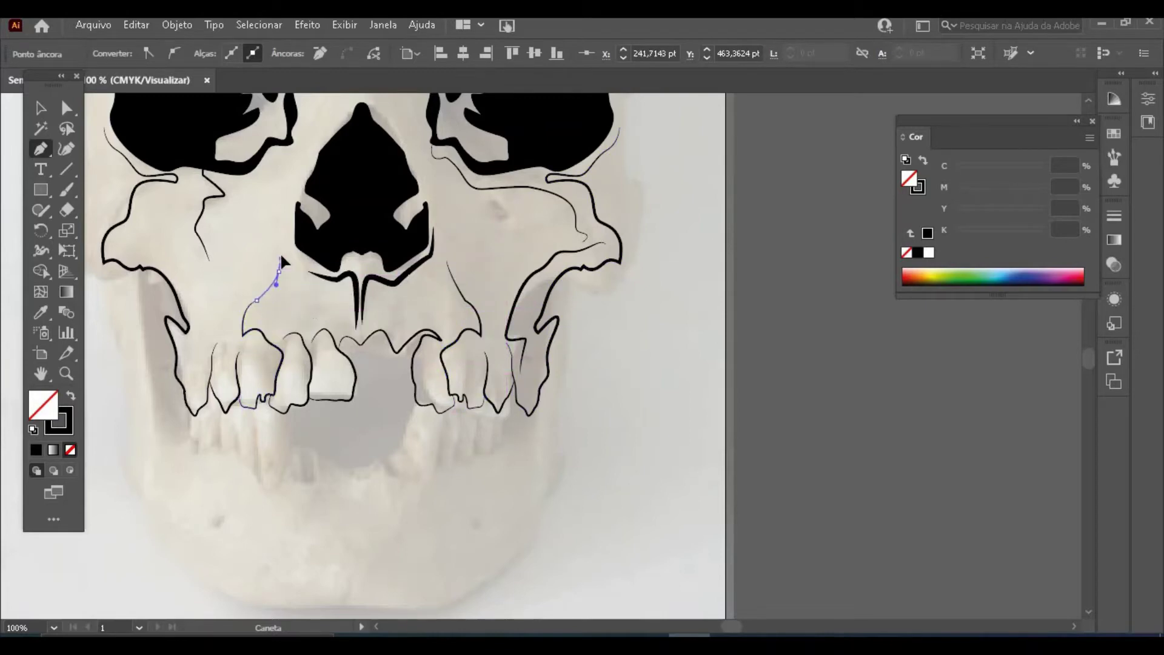
Step: Extend the left jaw outline from its inner end above the outer teeth up across the cheek toward the nose
click(215, 342)
drag(218, 308, 233, 294)
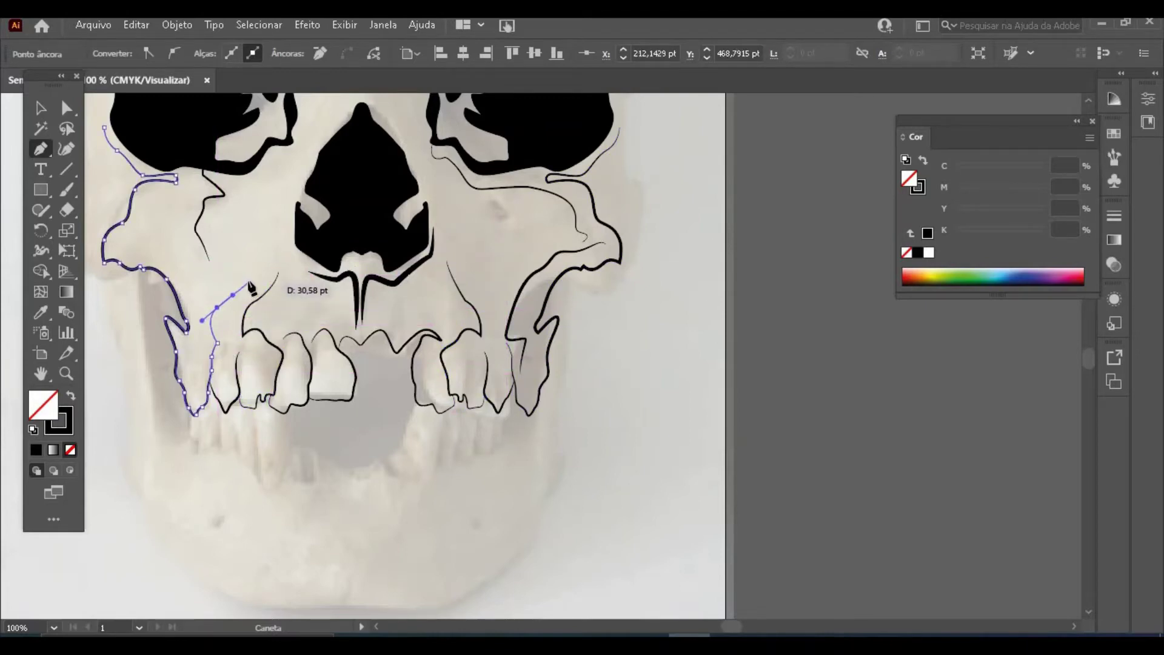
click(248, 280)
drag(262, 235, 272, 222)
key(Escape)
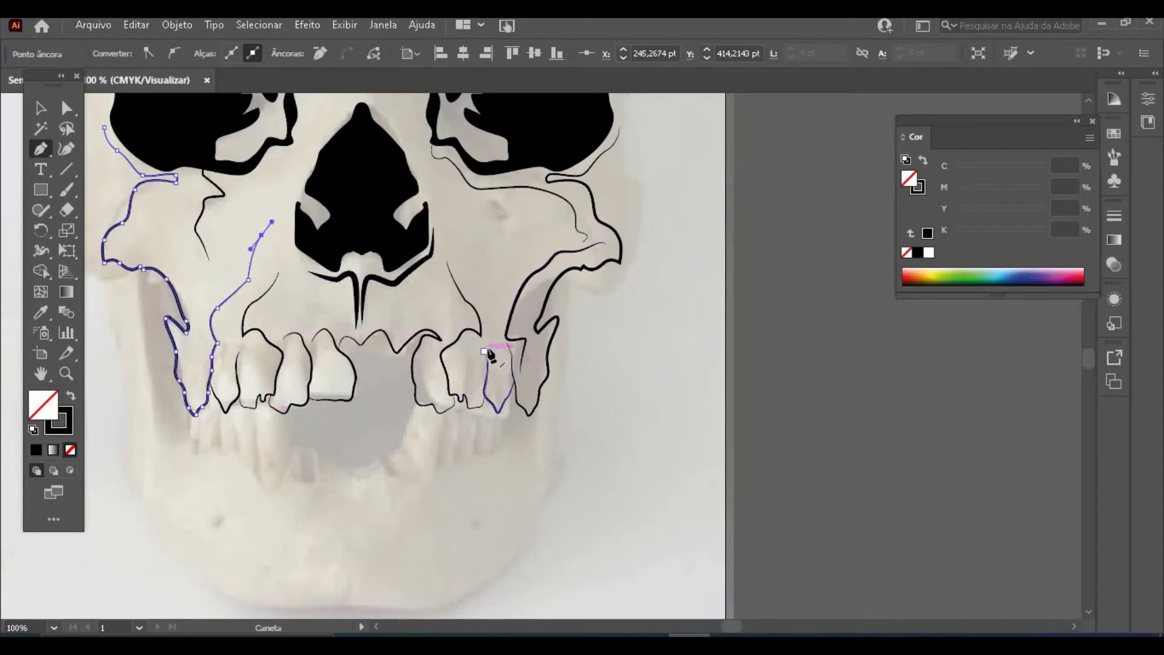
Step: Extend the right jaw outline from its inner end above the outer teeth up across the cheek toward the nose, and deselect it
click(507, 344)
click(493, 341)
mouse_move(500, 301)
mouse_down()
mouse_move(479, 282)
mouse_move(496, 298)
mouse_up()
drag(468, 243, 468, 223)
key(v)
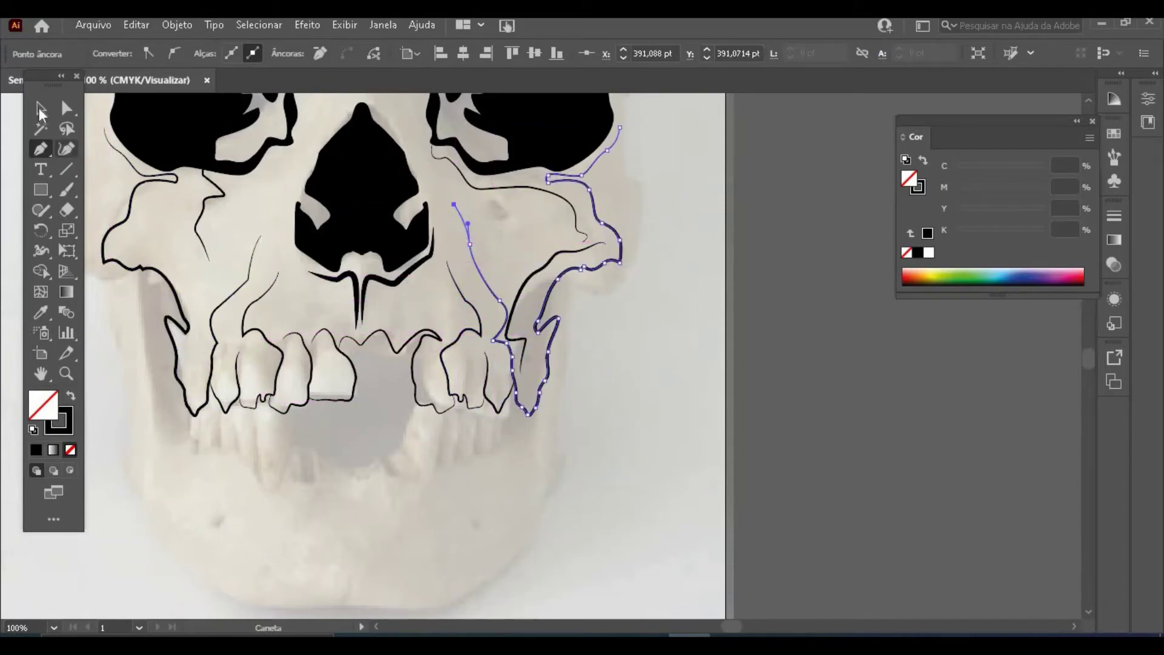
click(220, 537)
Step: Display the layer list, hide the Camada 2 photo layer and show the FUNDO layer to examine the skull on the red background
key(ctrl+minus)
key(ctrl+minus)
key(ctrl+minus)
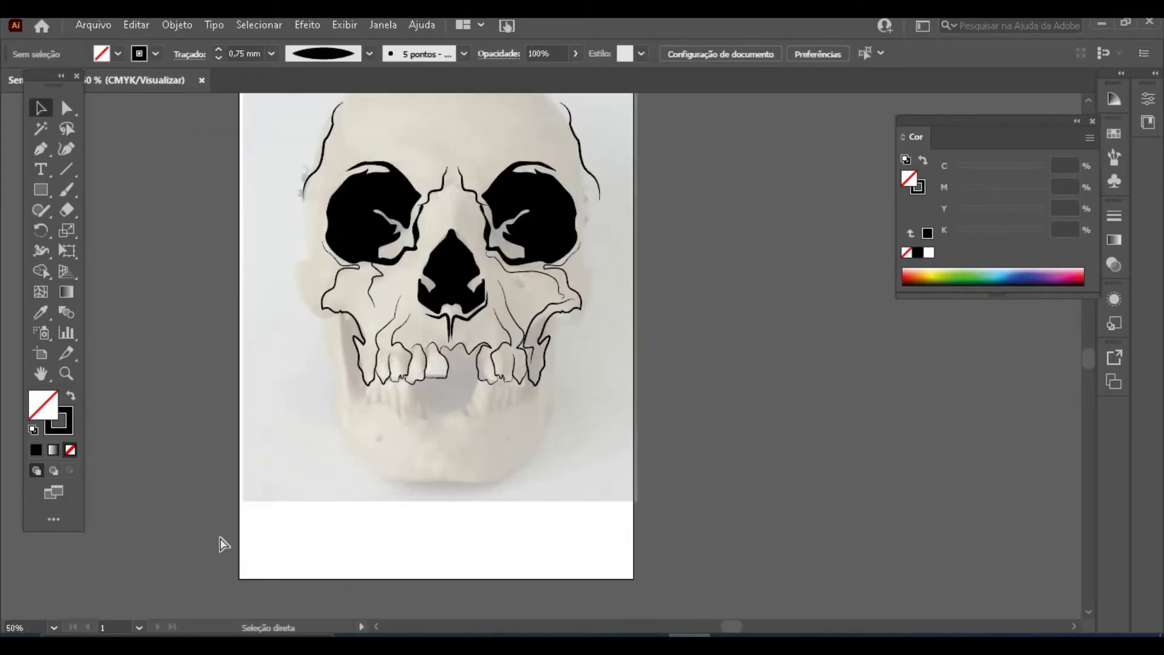
click(384, 25)
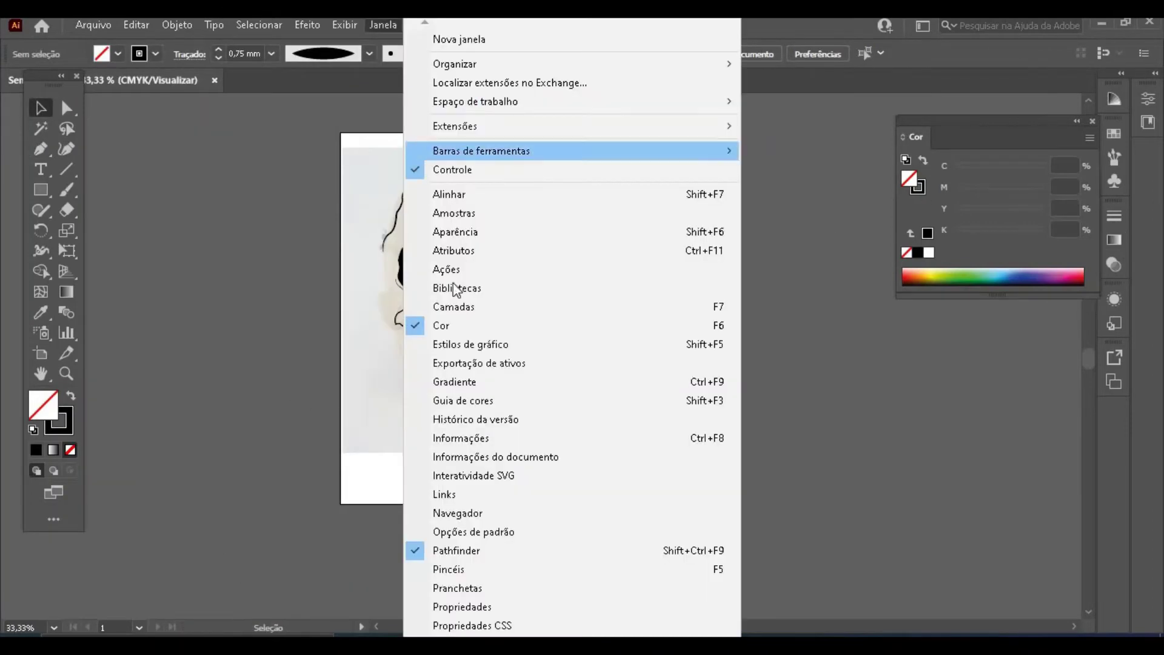
click(453, 306)
click(829, 407)
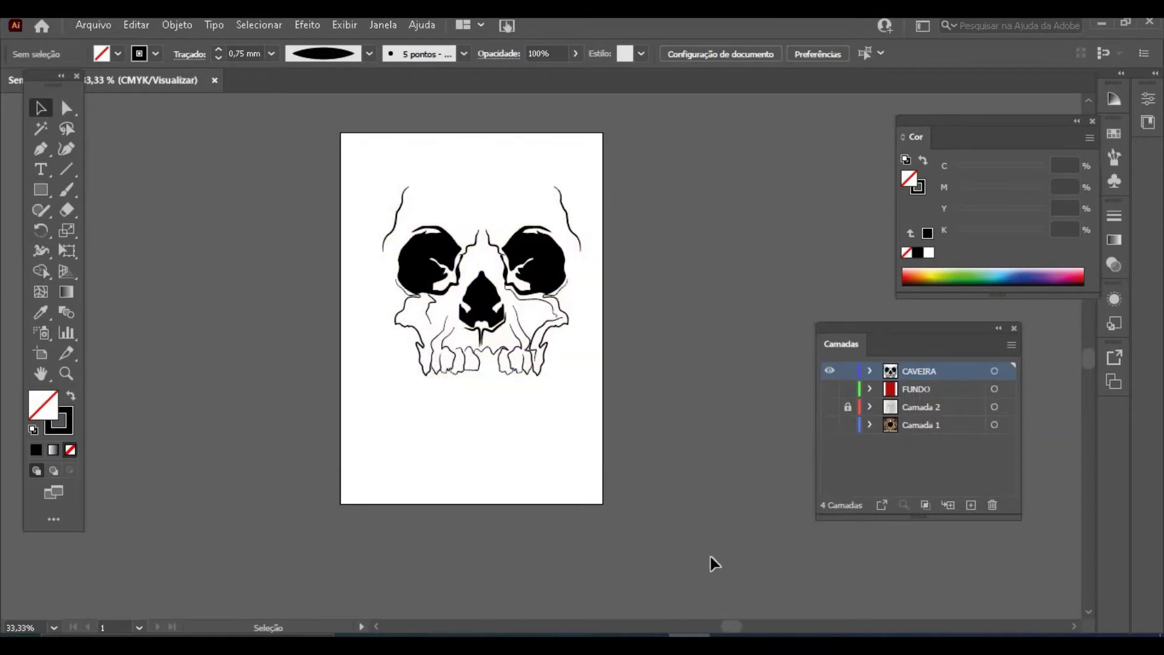
click(830, 391)
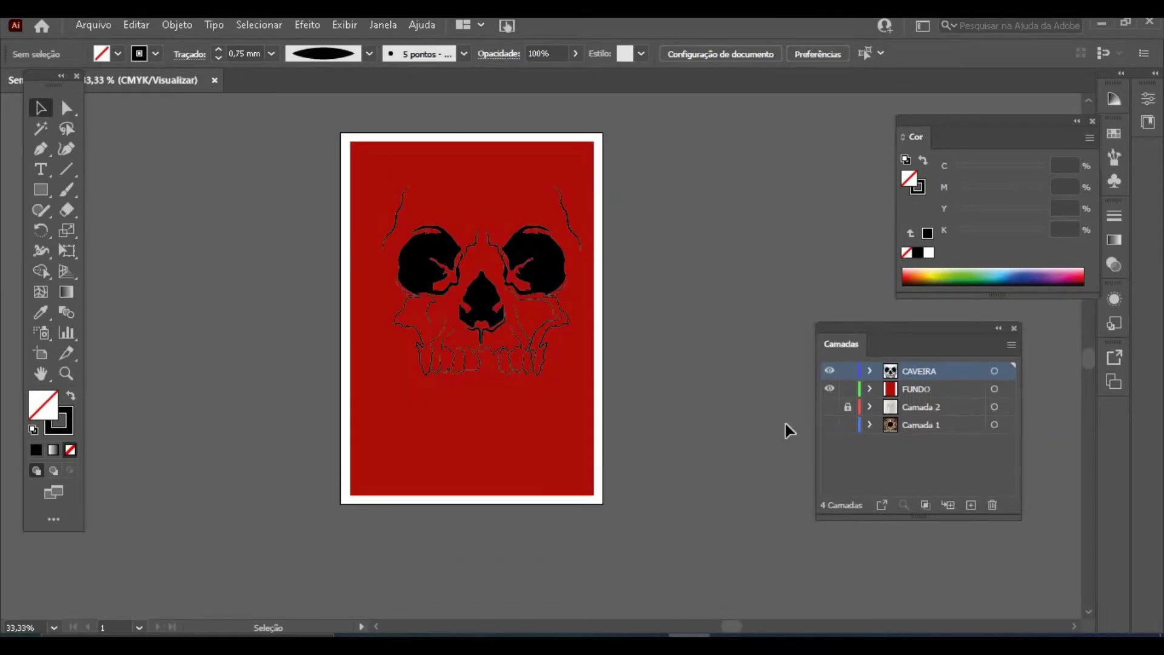
click(68, 373)
click(526, 291)
click(540, 554)
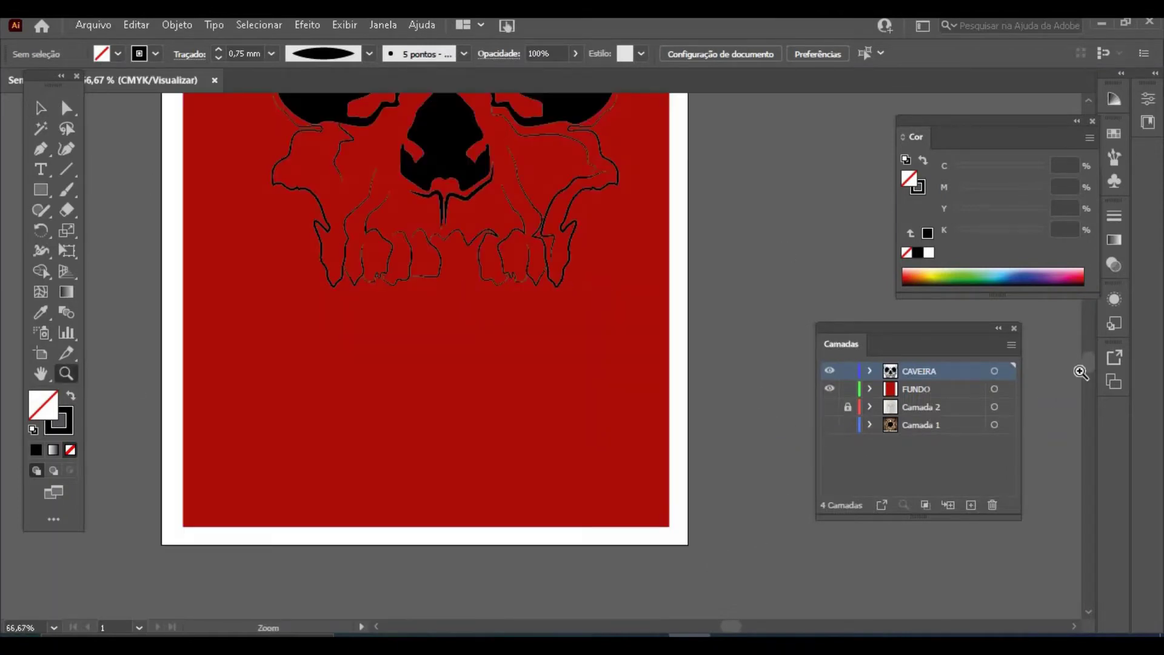
drag(1089, 365, 1089, 359)
click(41, 108)
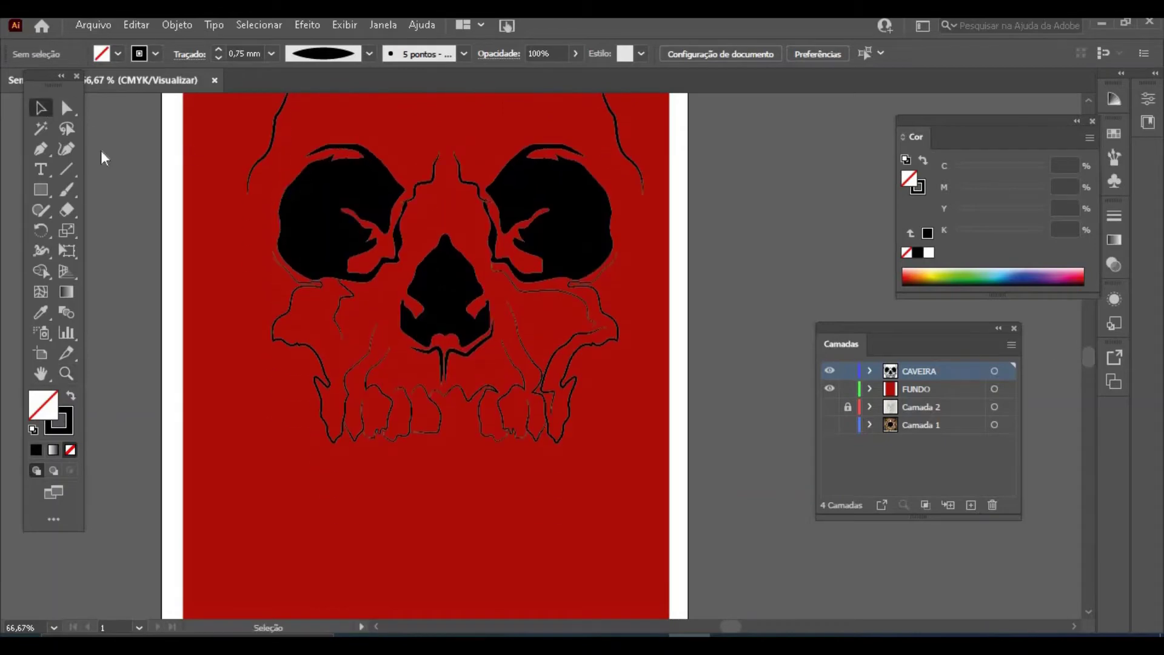
Step: Show the Camada 2 photo layer and hide the red FUNDO layer
click(830, 408)
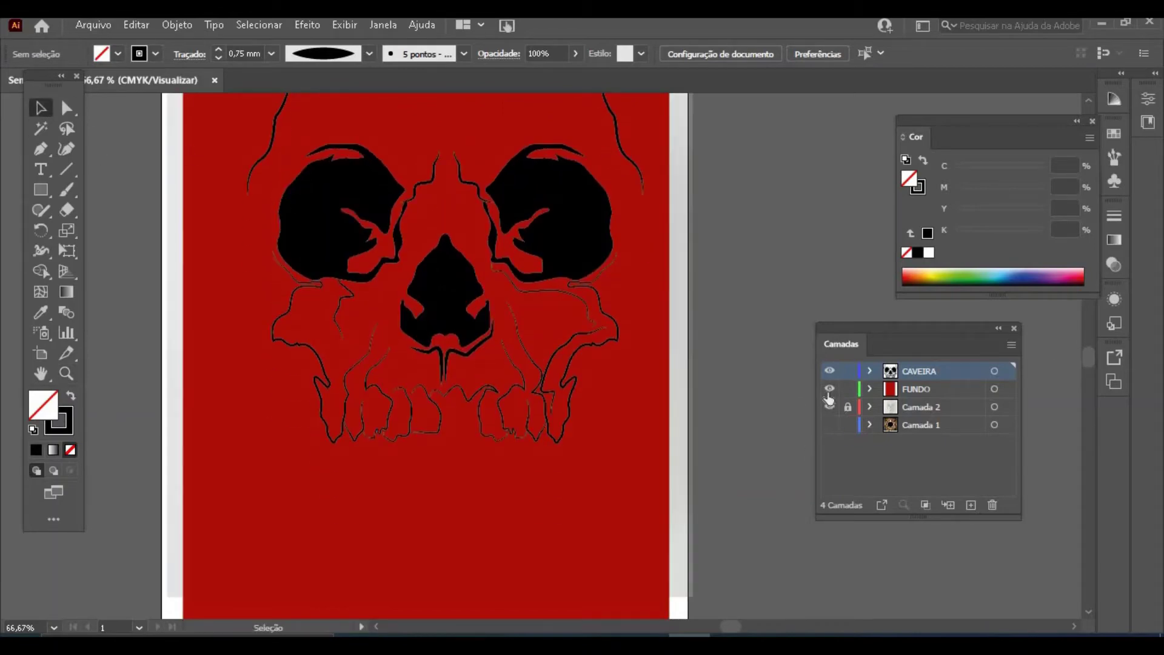
click(829, 389)
key(ctrl+minus)
key(ctrl+minus)
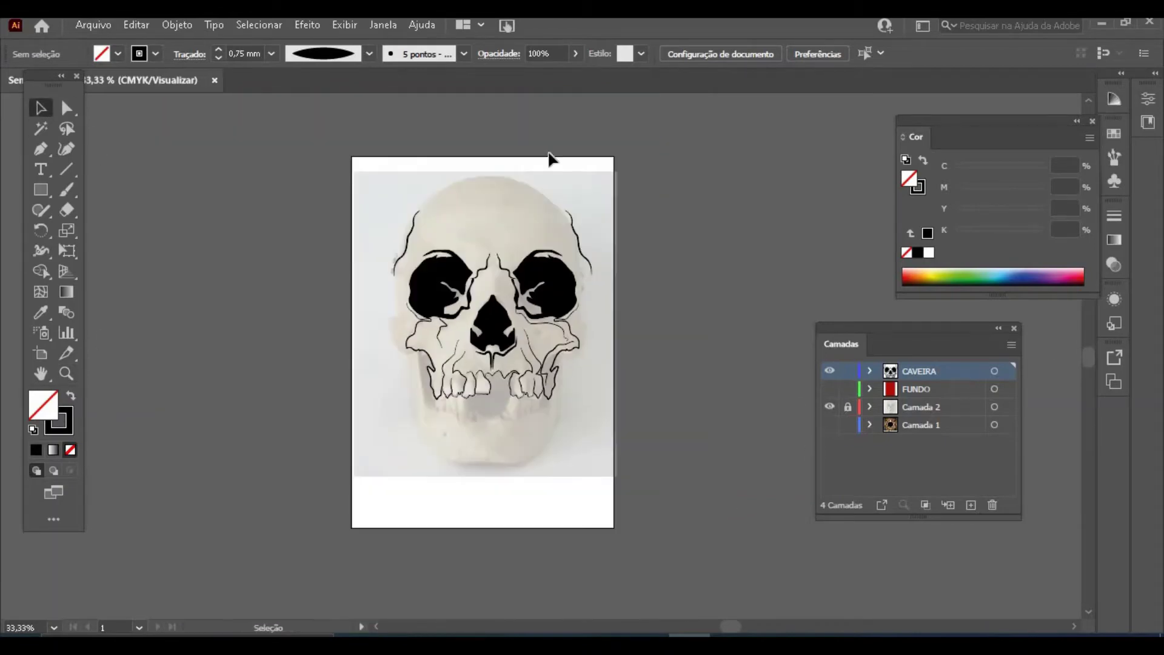
click(40, 151)
click(485, 176)
drag(453, 182, 443, 186)
drag(417, 205, 409, 214)
drag(407, 243, 401, 247)
drag(394, 262, 390, 271)
drag(395, 303, 410, 455)
key(z)
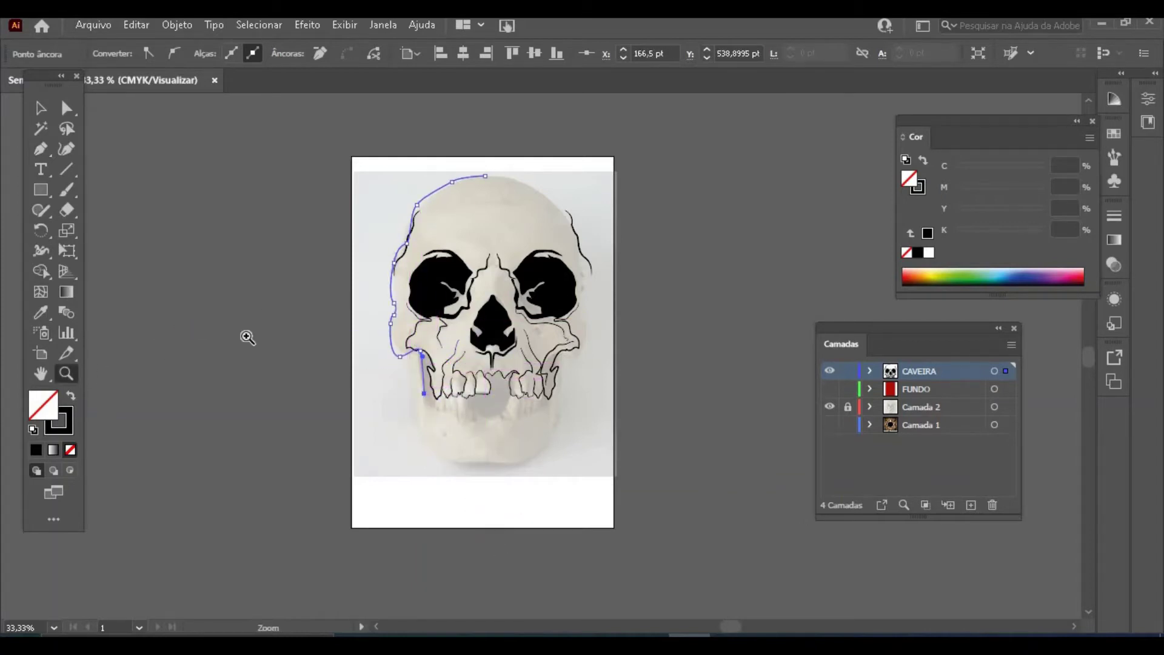
click(525, 283)
click(41, 108)
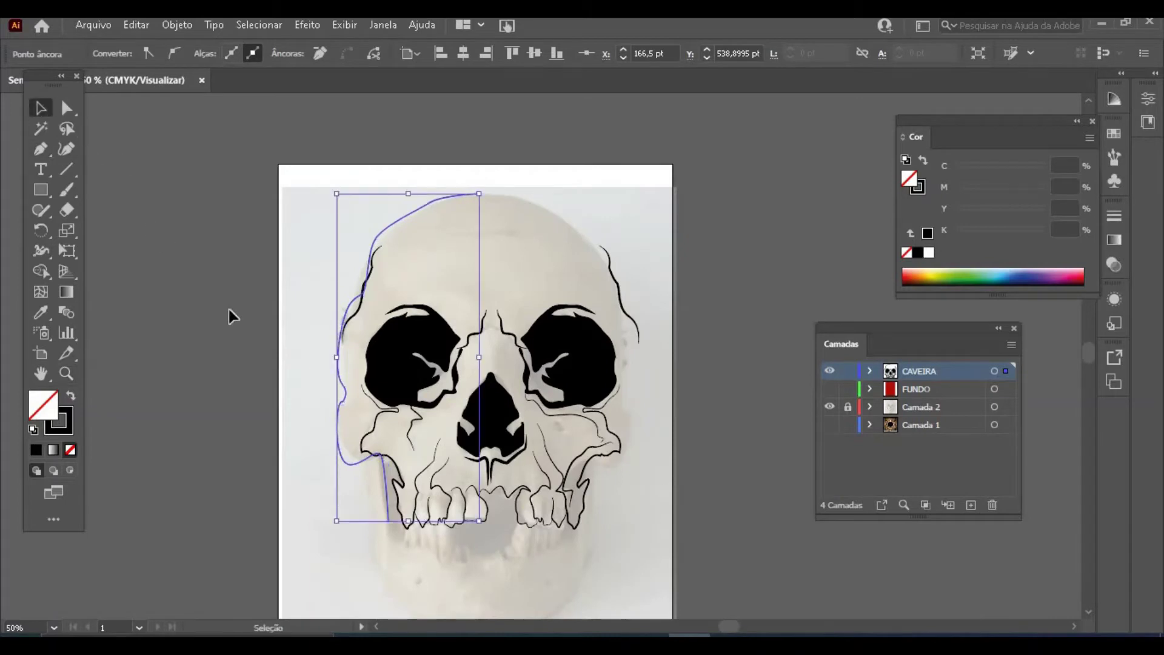
click(228, 329)
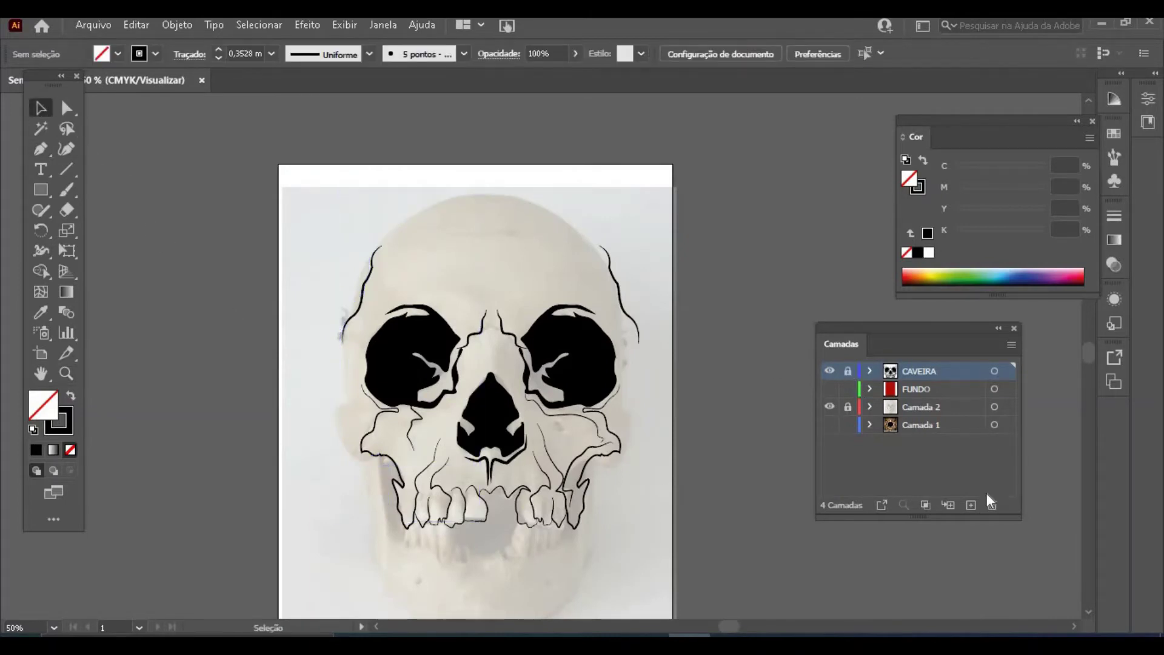
Step: Add a new layer above CAVEIRA, keeping CAVEIRA locked and hidden
click(971, 505)
click(848, 389)
click(830, 389)
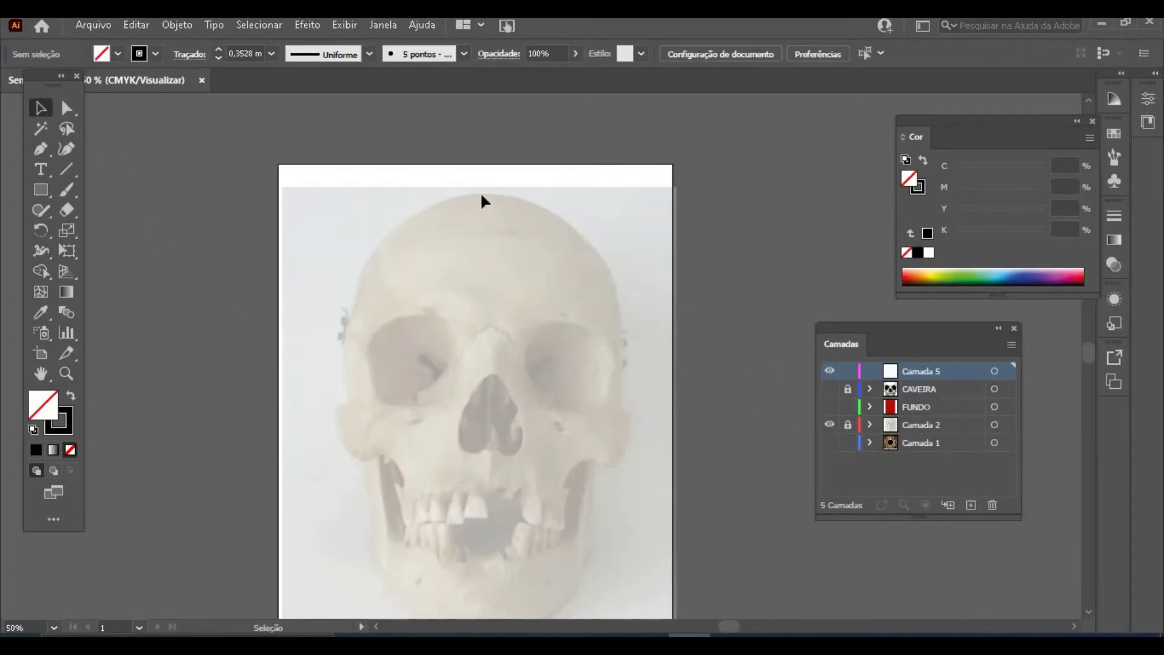
Step: Draw a closed outline of the skull's left half from the crown down the side, along the upper teeth and back up the centerline
key(p)
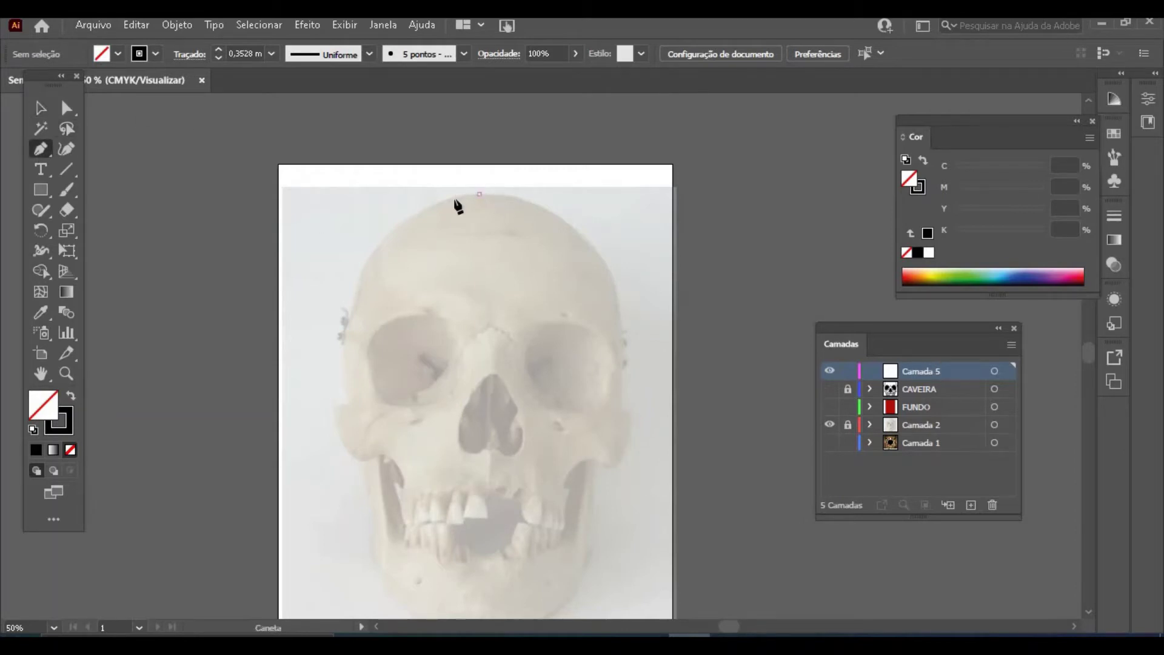
drag(443, 200, 364, 268)
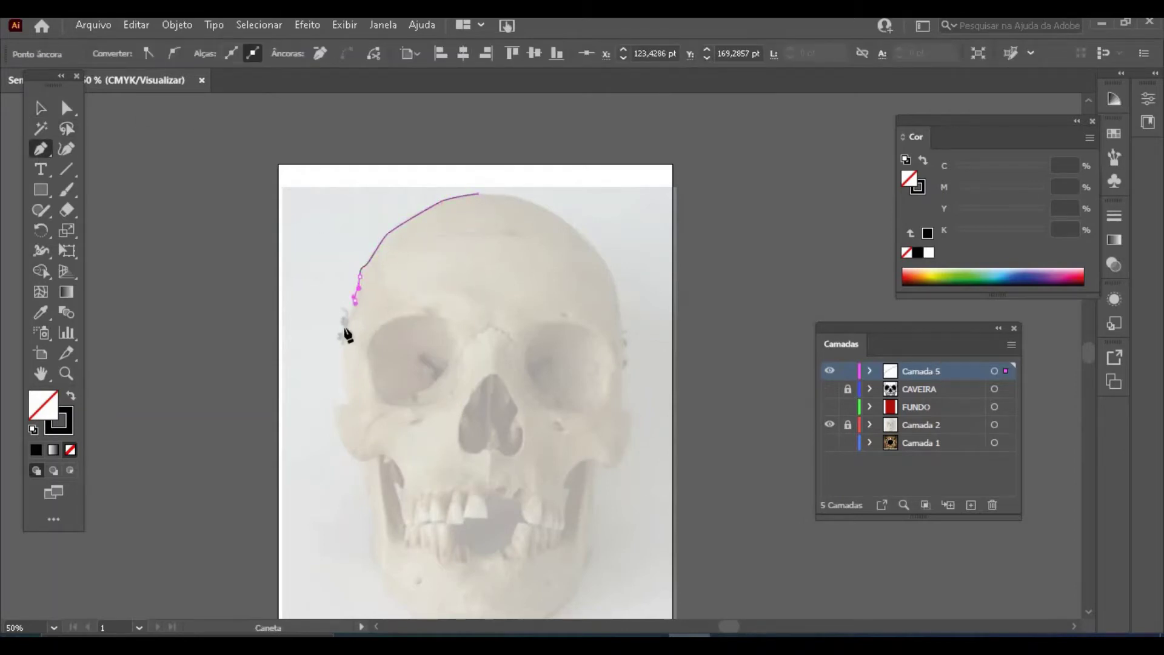
drag(341, 334, 336, 421)
drag(353, 455, 401, 484)
drag(392, 480, 411, 522)
drag(416, 522, 485, 525)
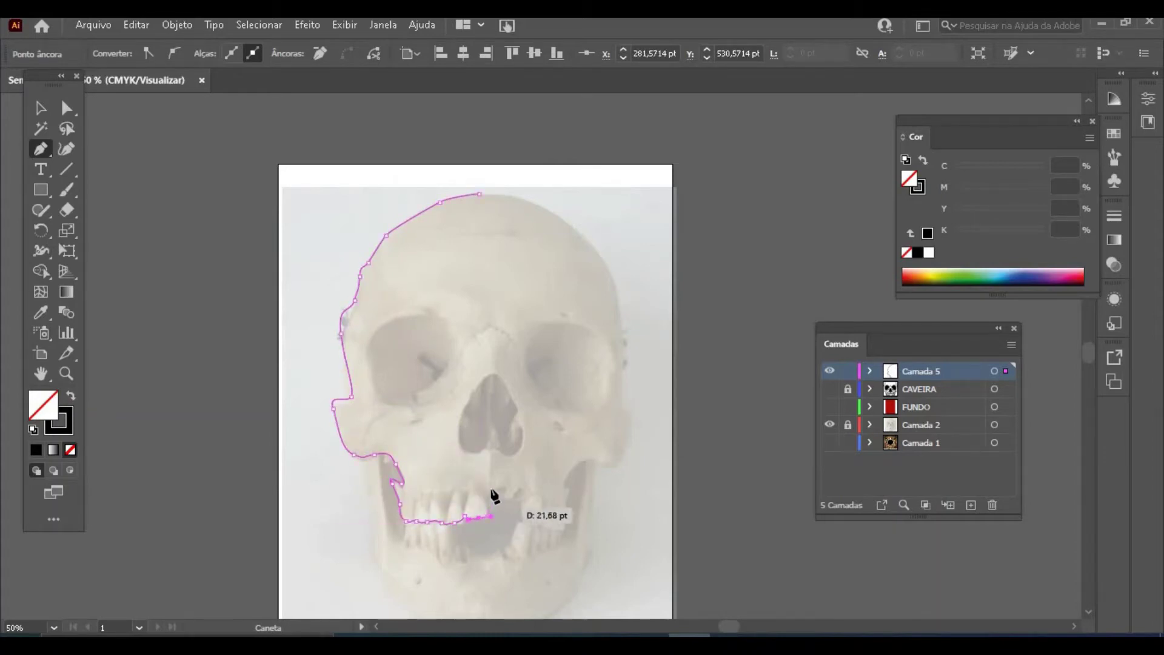
drag(489, 484, 490, 461)
click(490, 194)
click(479, 194)
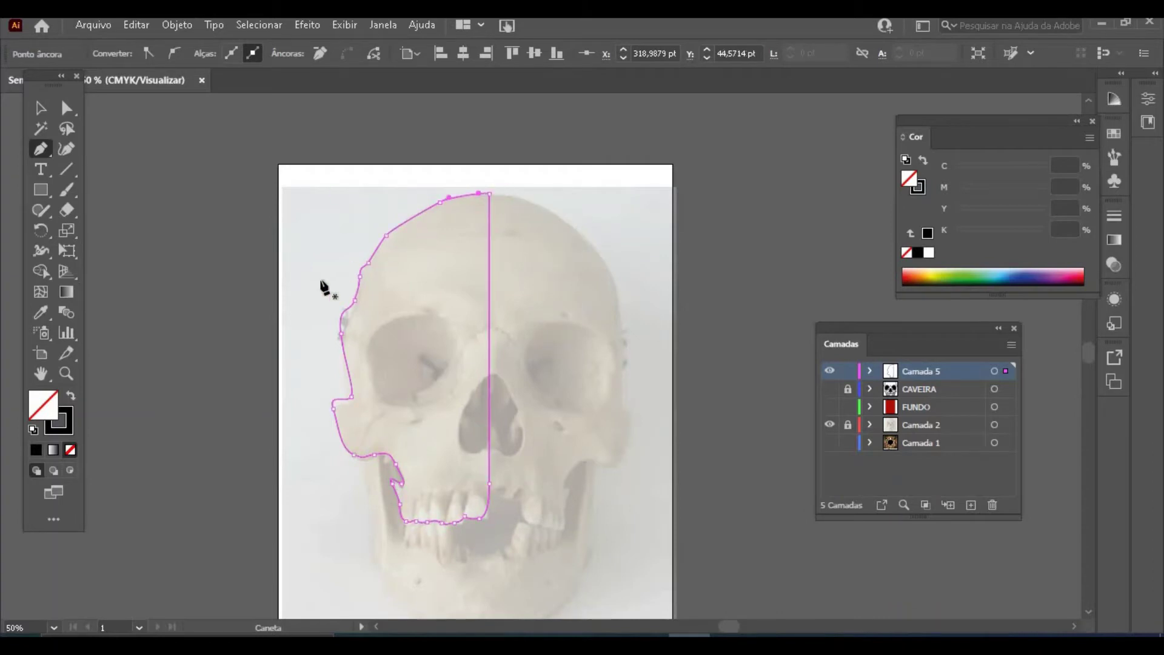
Step: Fill the half-skull shape with red (C 0, M 100, Y 100, K 0) and no stroke, and deselect it
click(41, 108)
click(71, 396)
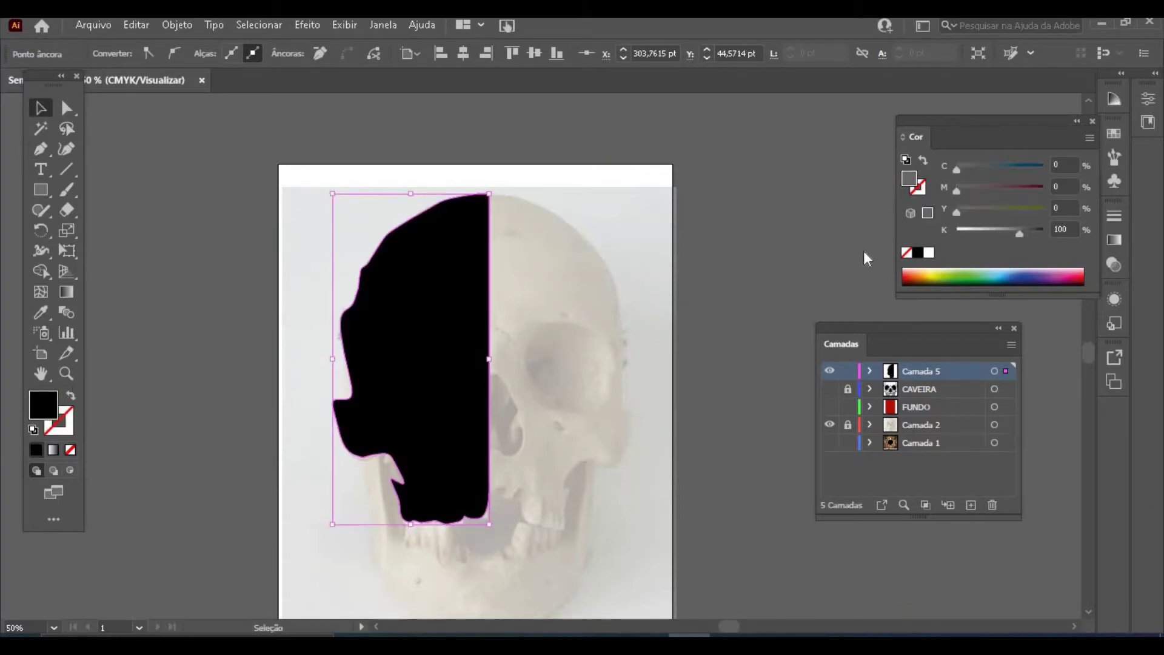
drag(868, 259, 863, 258)
drag(957, 211, 1108, 226)
click(1044, 188)
click(211, 264)
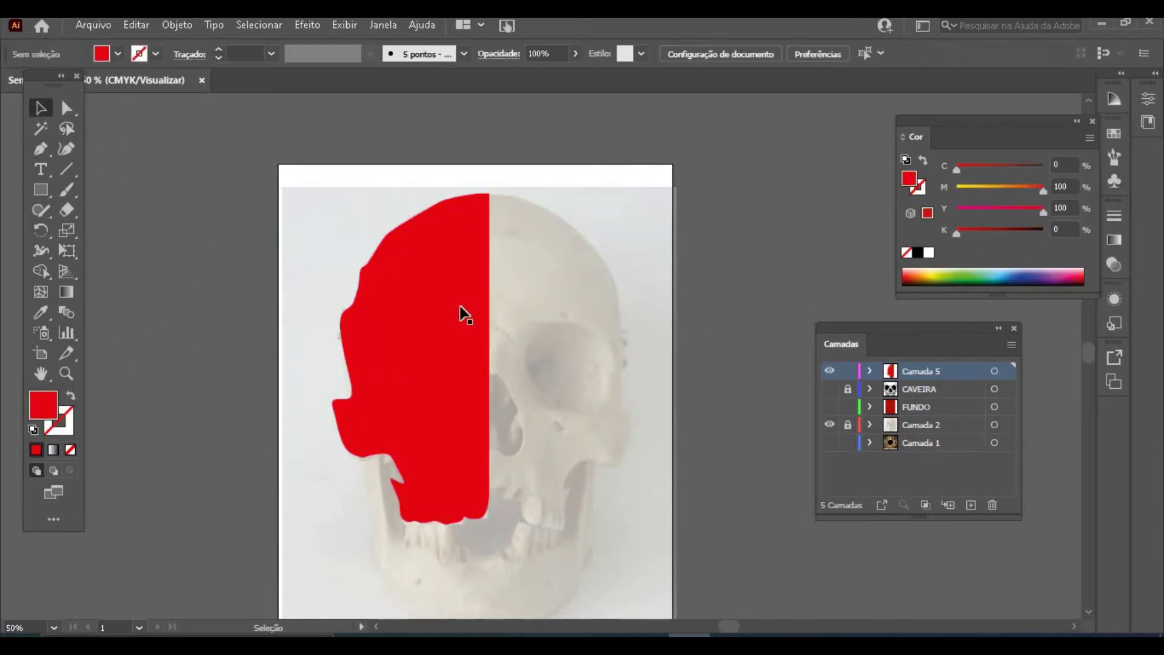
Step: Reflect a copy of the red half-skull shape and place it against the original's centerline as the right half
click(464, 314)
click(177, 25)
mouse_move(239, 39)
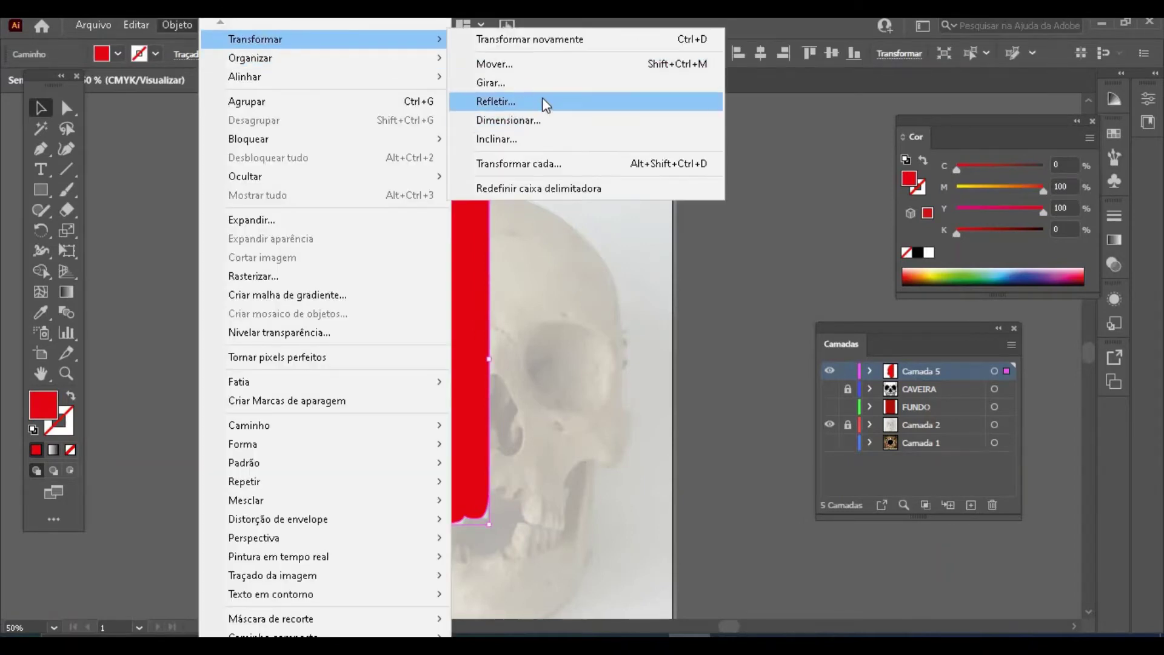
click(544, 104)
click(146, 439)
drag(543, 341, 585, 343)
Step: Recolor the mirrored right half yellow by removing the magenta from its fill
click(707, 398)
click(625, 427)
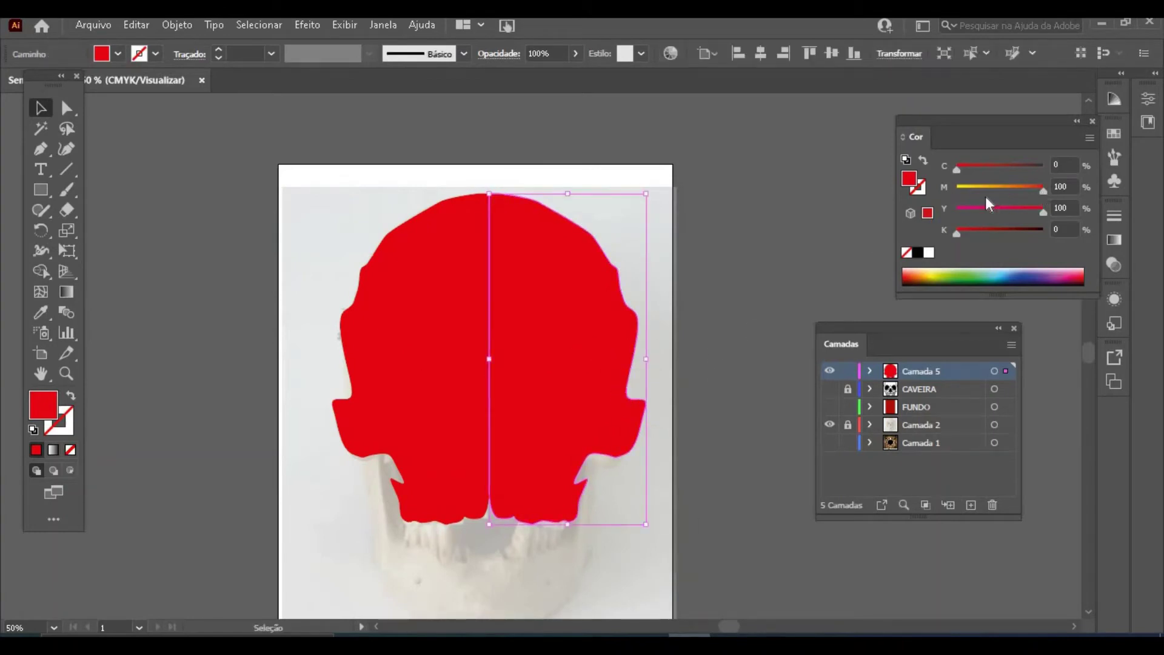
click(958, 188)
Step: Try to unite the red and yellow halves with Pathfinder, and move the result slightly to test whether they are joined
drag(289, 265, 584, 222)
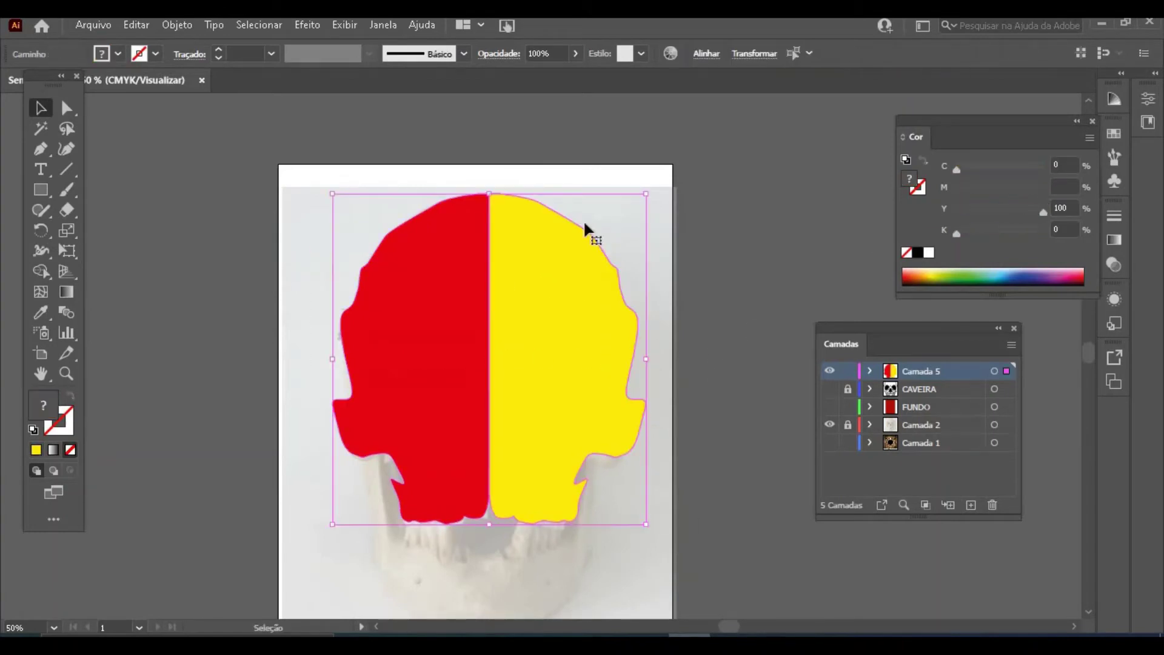
click(384, 25)
click(487, 557)
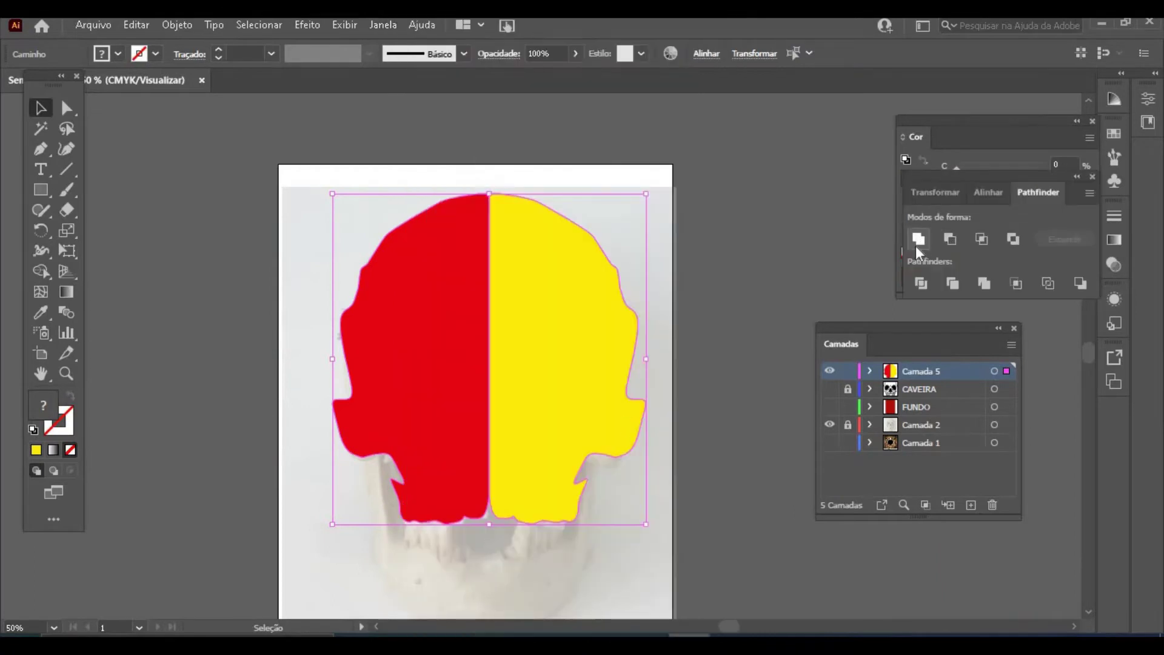
click(918, 240)
click(754, 343)
click(499, 462)
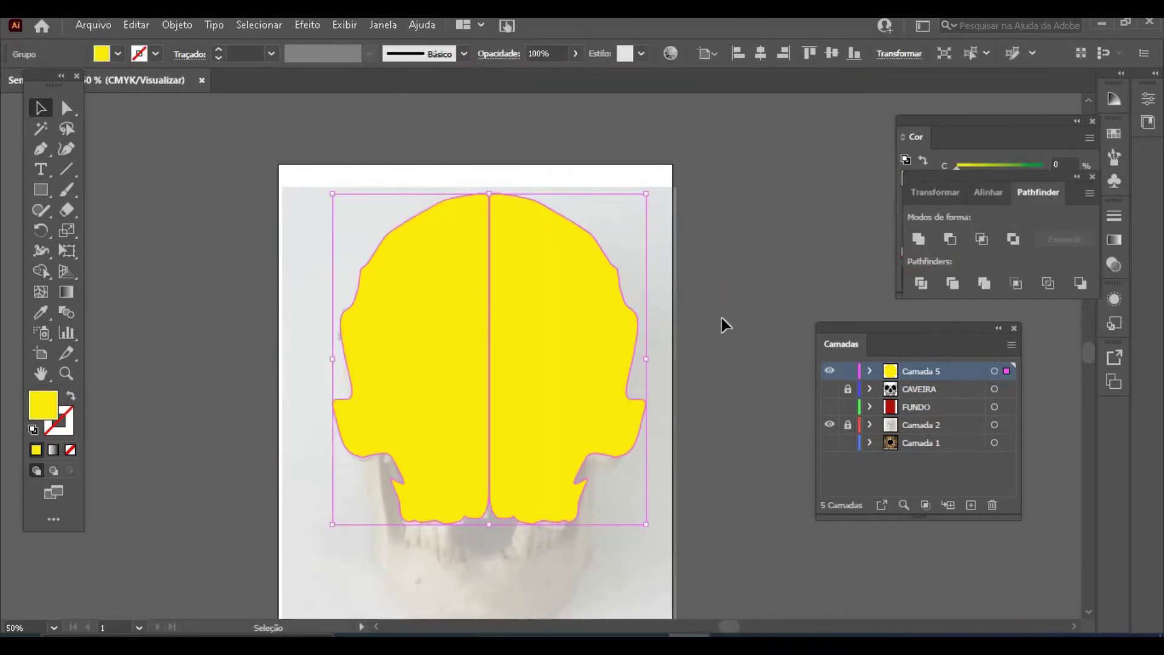
mouse_move(562, 341)
mouse_down()
mouse_move(620, 333)
mouse_move(557, 347)
mouse_up()
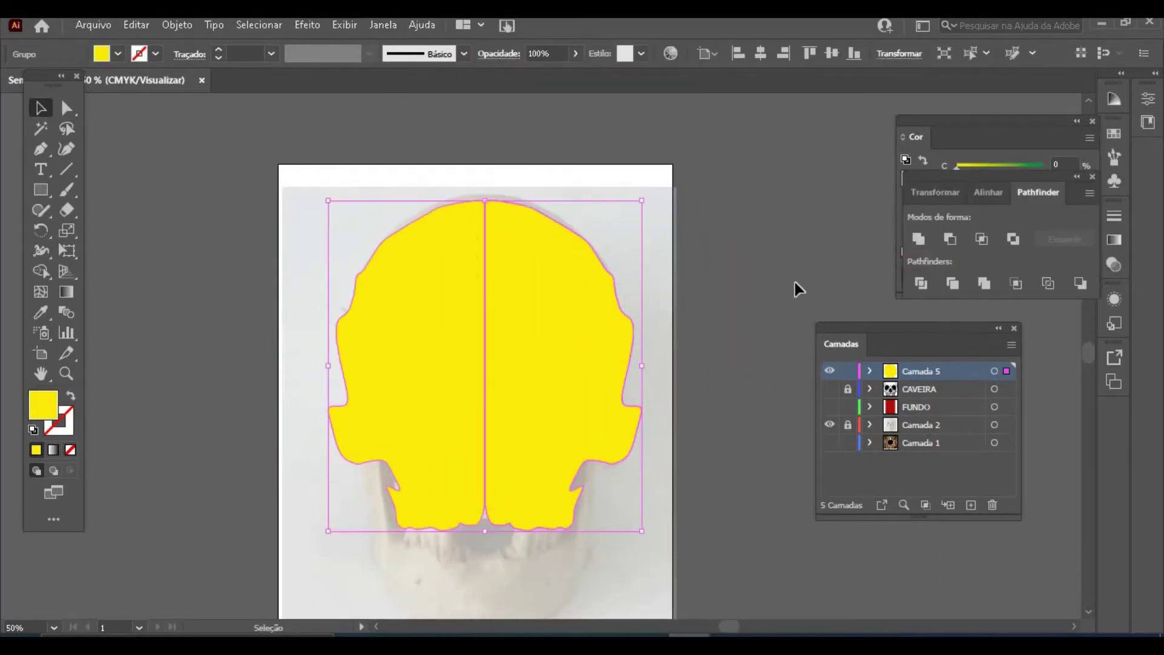
click(798, 289)
click(447, 403)
click(846, 287)
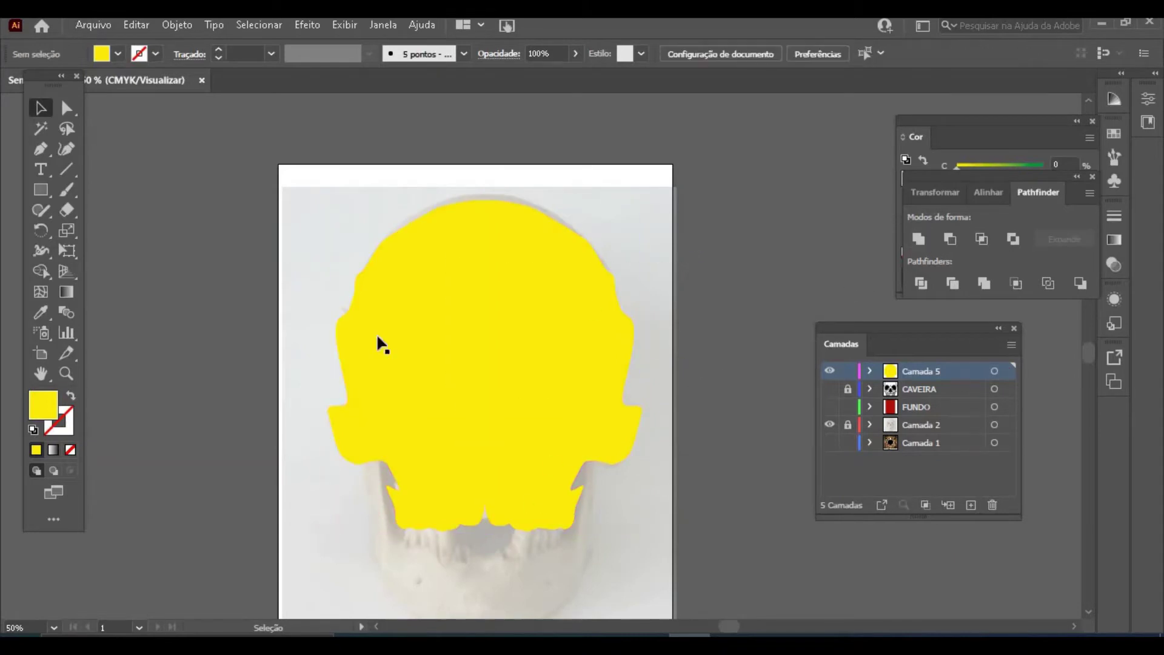
Step: Undo the move and the union of the two skull halves, and deselect them
key(ctrl+z)
key(ctrl+z)
key(ctrl+z)
click(243, 217)
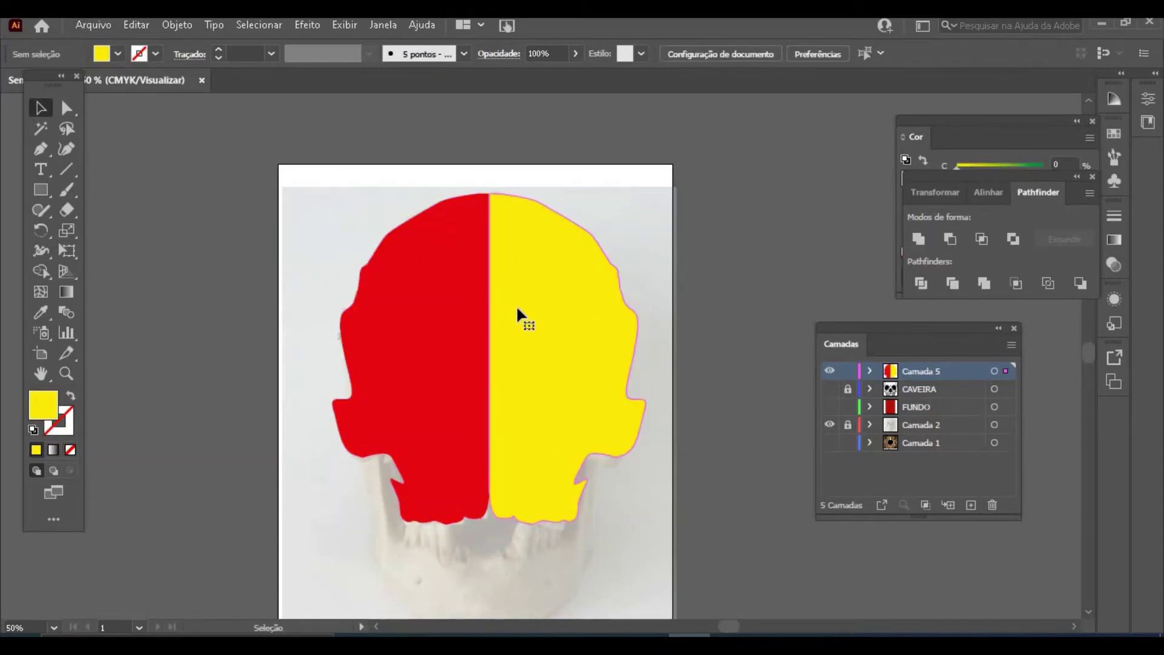
Step: Nudge the yellow half-skull left until it overlaps the red half, and unite both halves into one shape with Pathfinder
click(518, 308)
key(Left)
drag(697, 269, 417, 386)
click(918, 238)
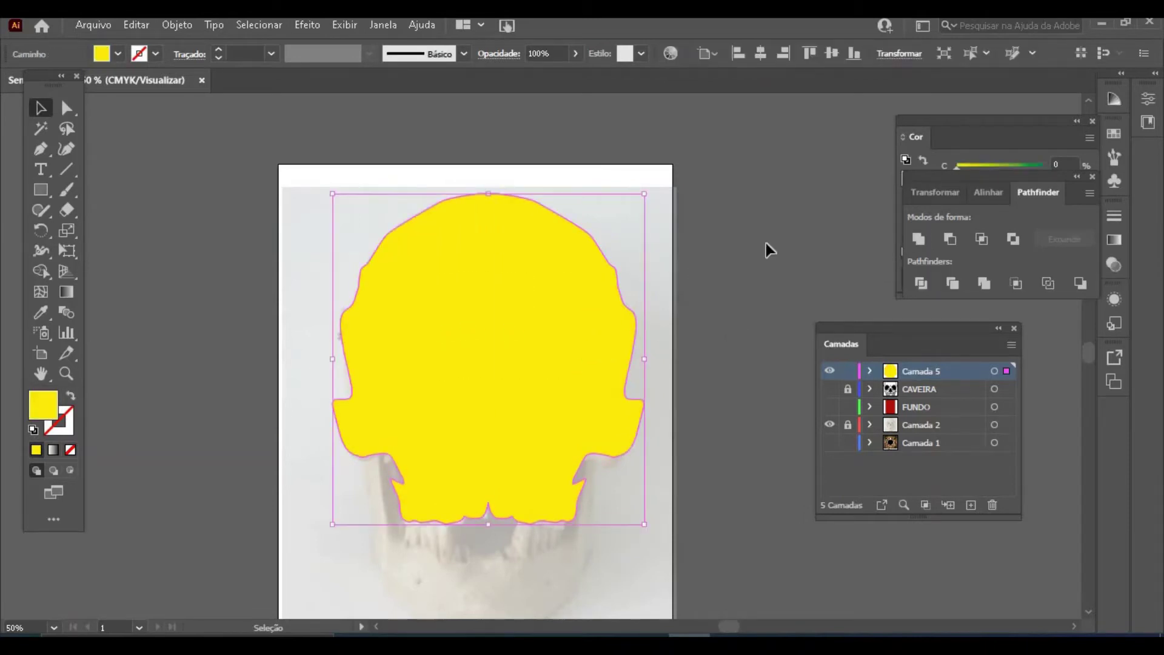
Step: Recolor the united skull silhouette dark red with C 0, M 100, Y 100, K 19, and deselect it
click(927, 125)
drag(1031, 191, 1114, 191)
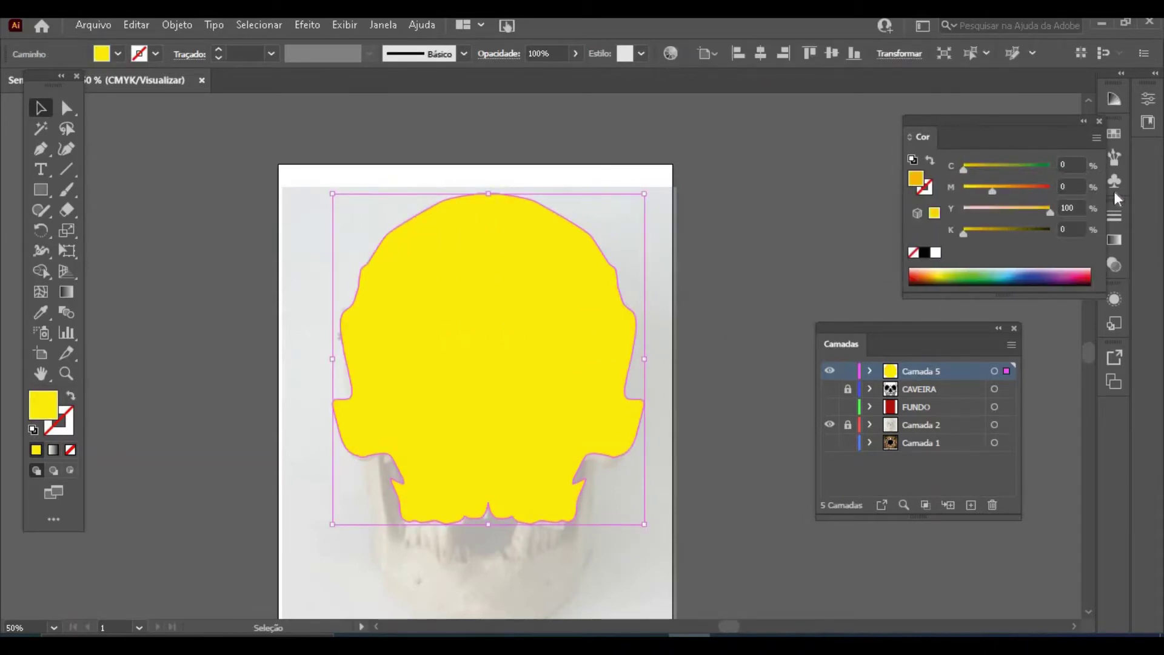
drag(969, 233, 981, 235)
click(707, 396)
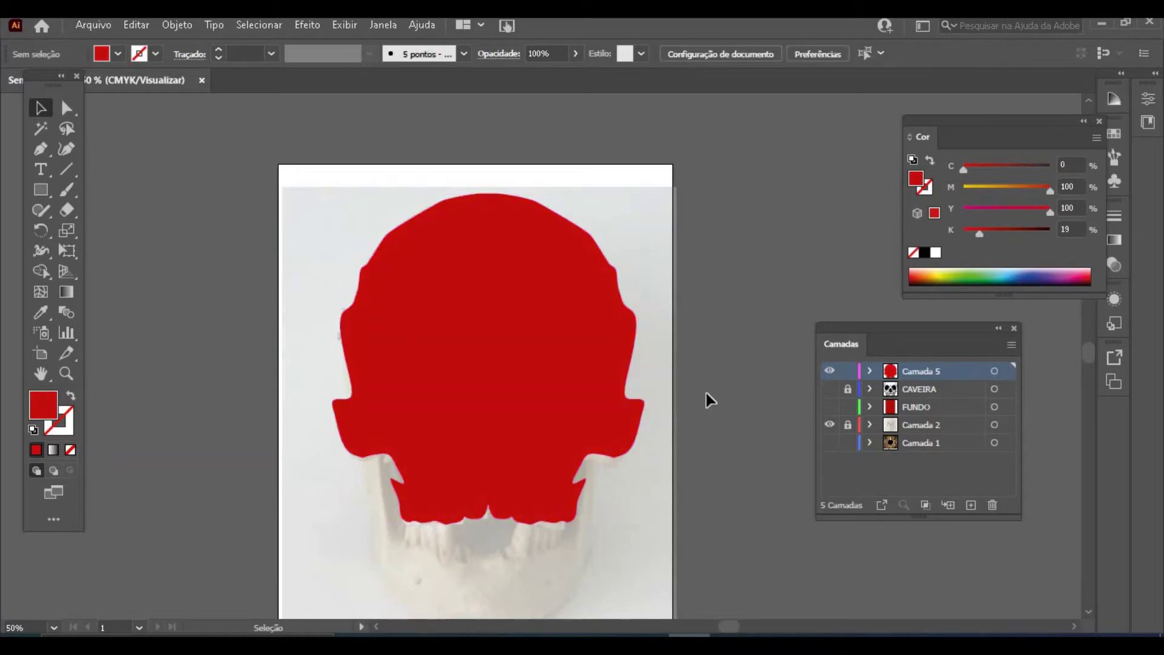
Step: Show the CAVEIRA and FUNDO layers and place the Camada 5 silhouette layer beneath the CAVEIRA linework
click(829, 389)
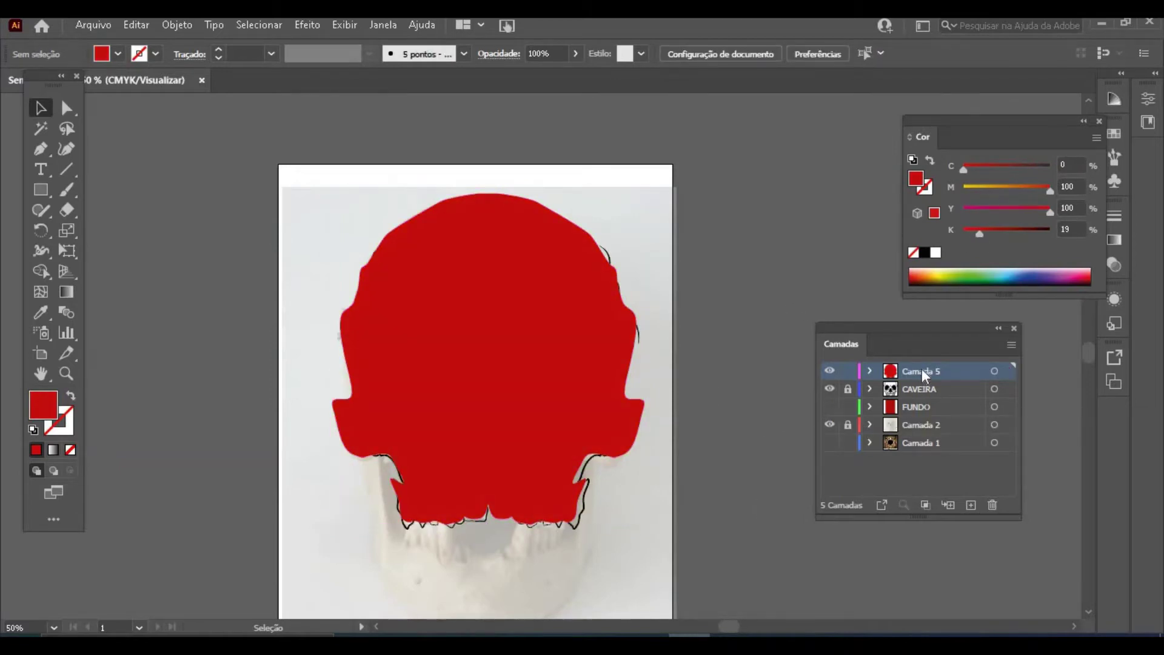
drag(922, 371, 920, 399)
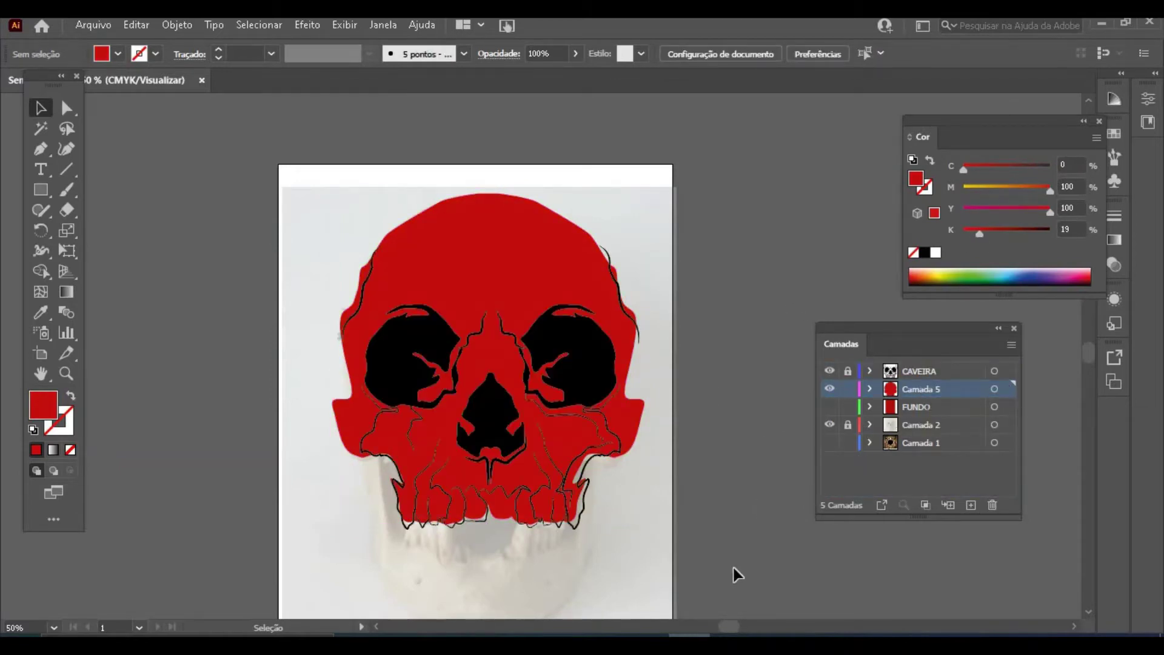
click(830, 407)
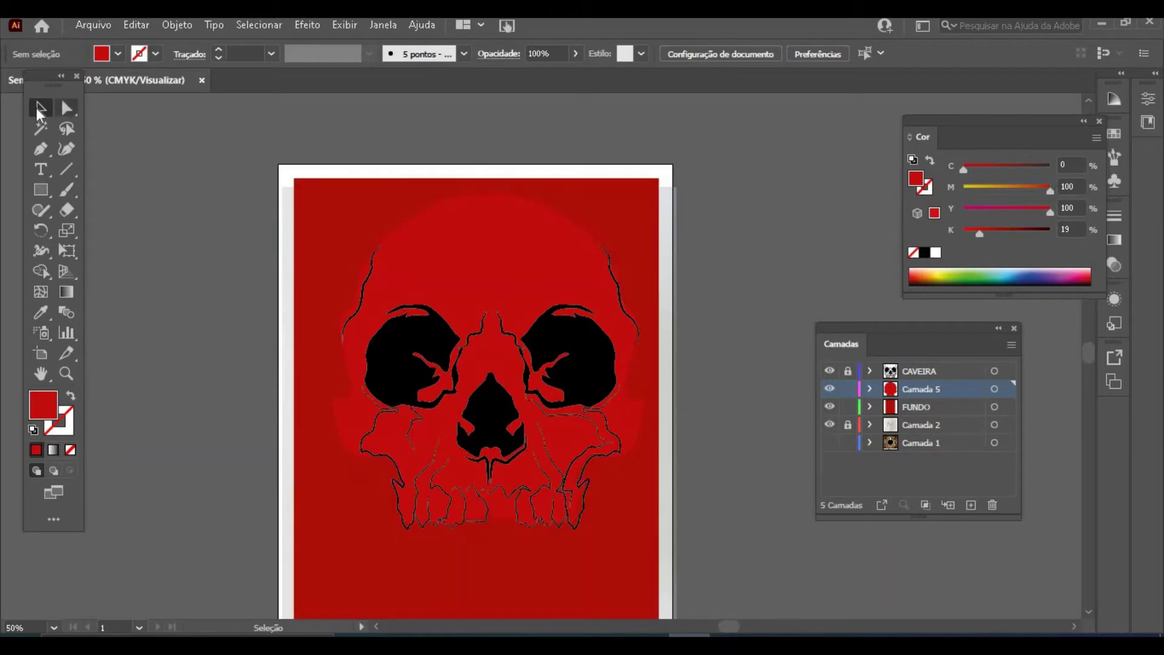
Step: With CAVEIRA unlocked and FUNDO locked, move the skull linework and red silhouette together down to the middle of the poster
click(848, 371)
drag(309, 530, 584, 408)
click(719, 533)
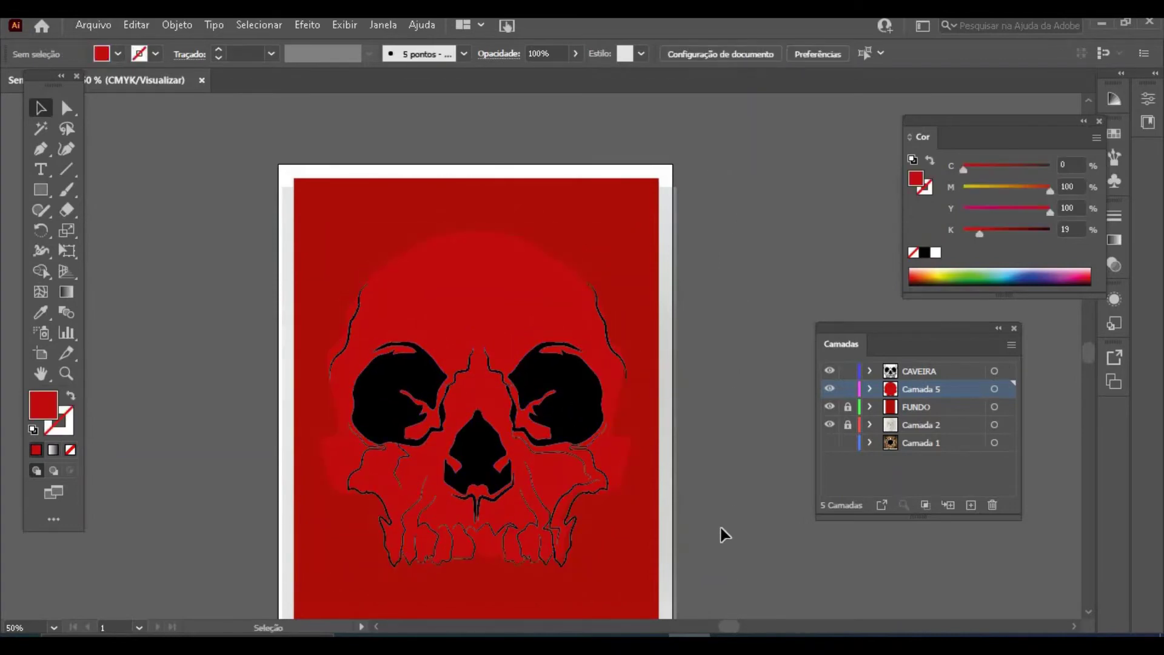
key(ctrl+minus)
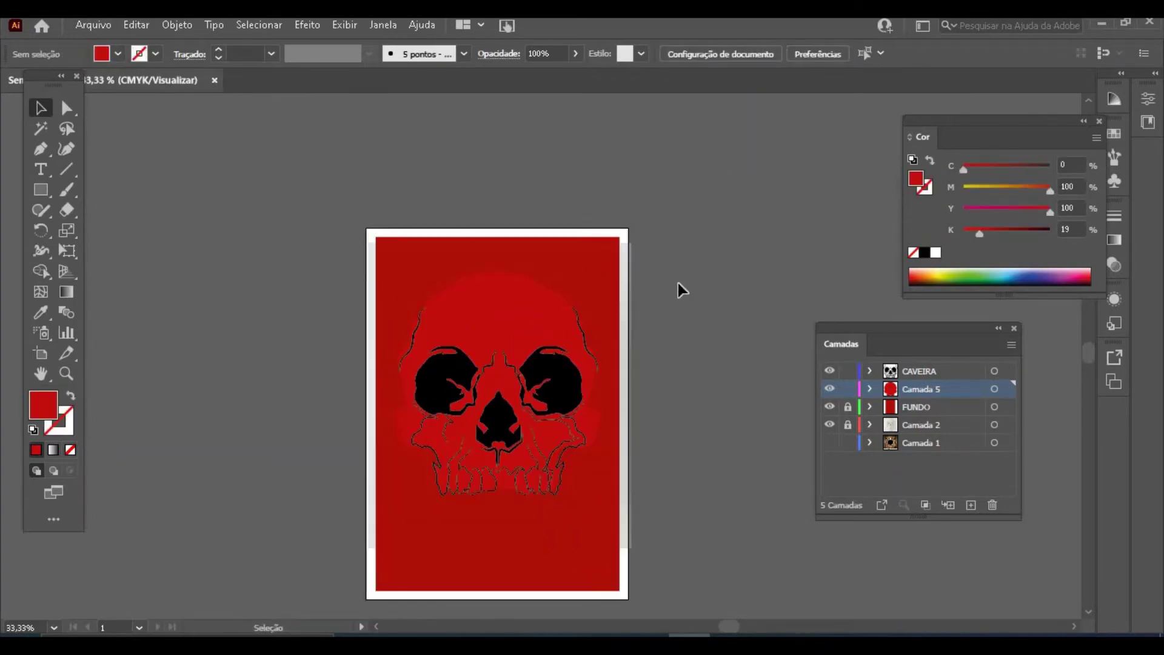
drag(350, 533, 513, 447)
click(716, 566)
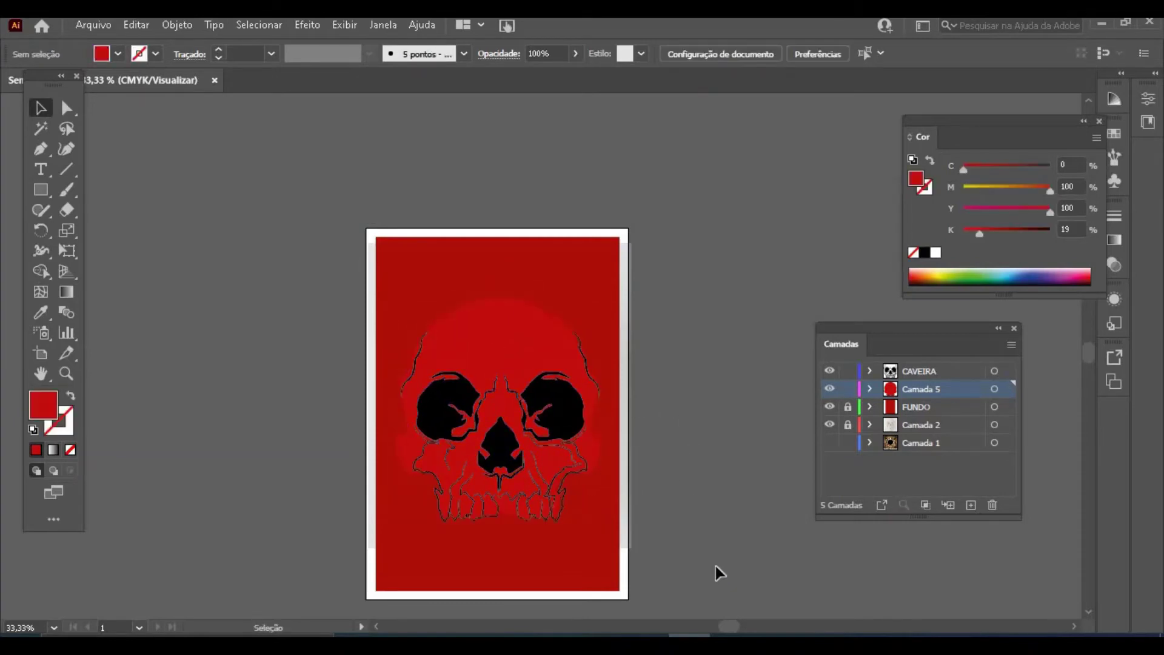
Step: Hide the FUNDO, Camada 5 and CAVEIRA layers, and delete the Camada 2 layer with the skull photo
click(830, 406)
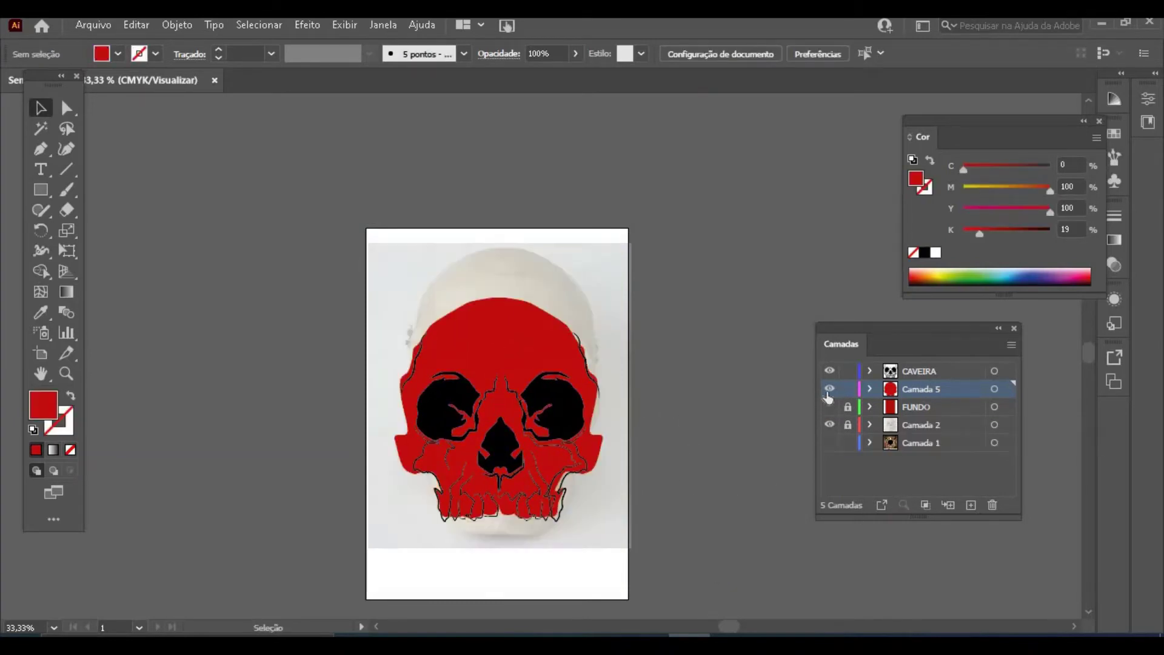
click(830, 389)
click(848, 406)
click(830, 371)
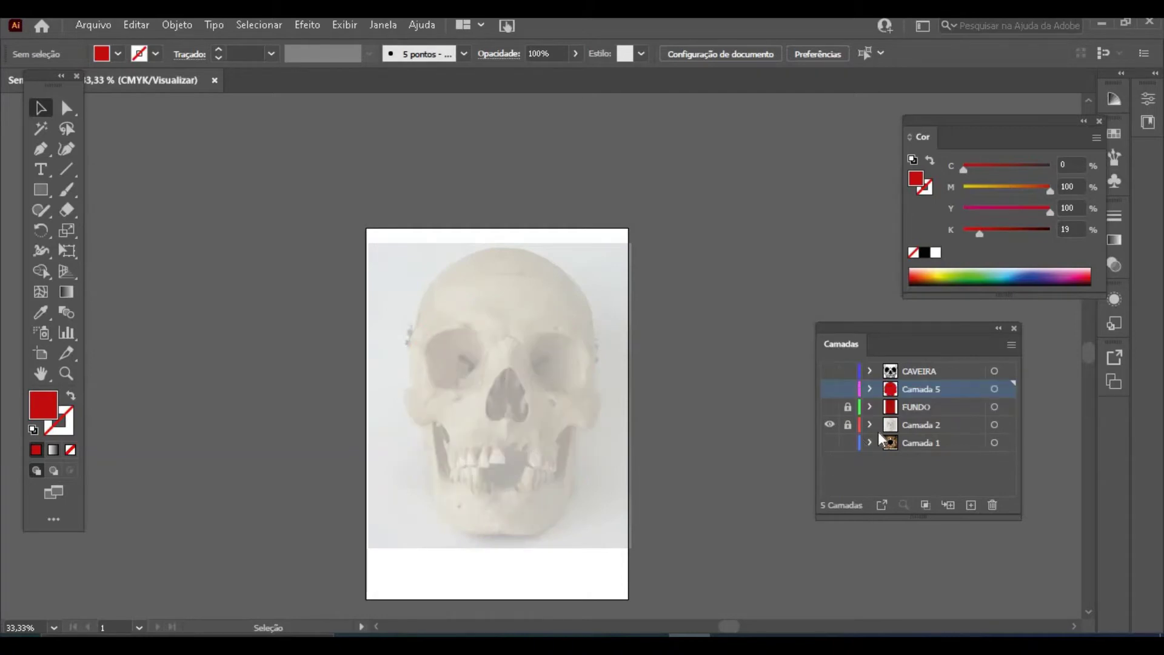
click(848, 425)
click(925, 424)
click(992, 505)
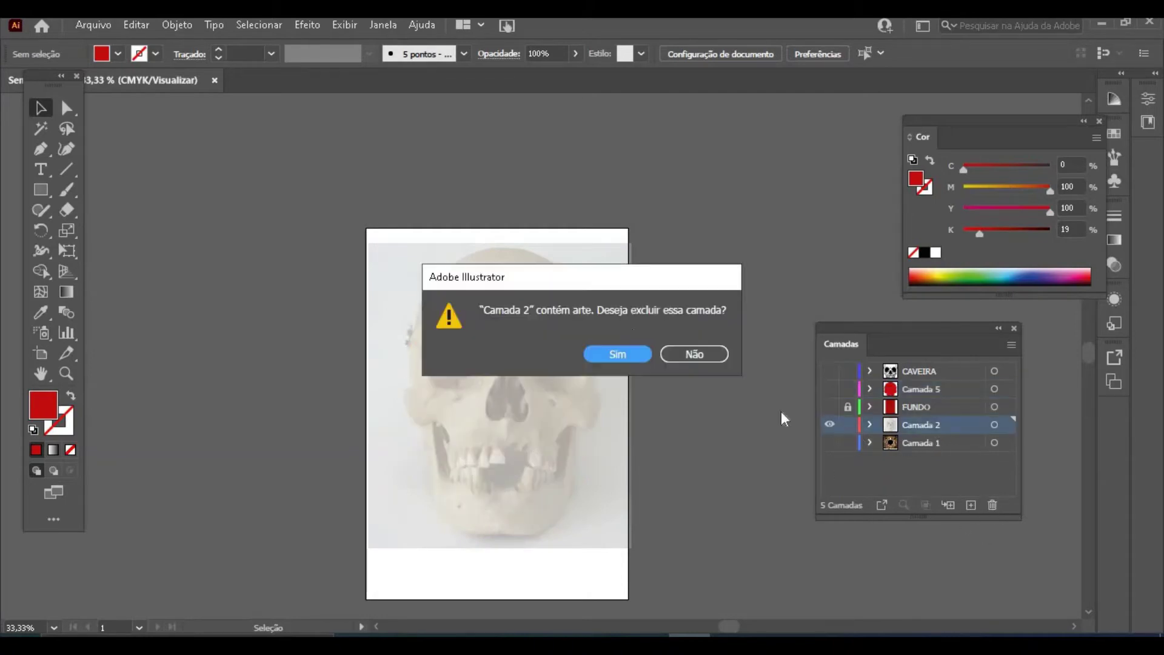
click(617, 354)
Step: Move the Camada 1 gear image layer above all others and make every layer visible
click(830, 425)
drag(918, 427, 920, 364)
click(830, 388)
click(830, 406)
click(830, 424)
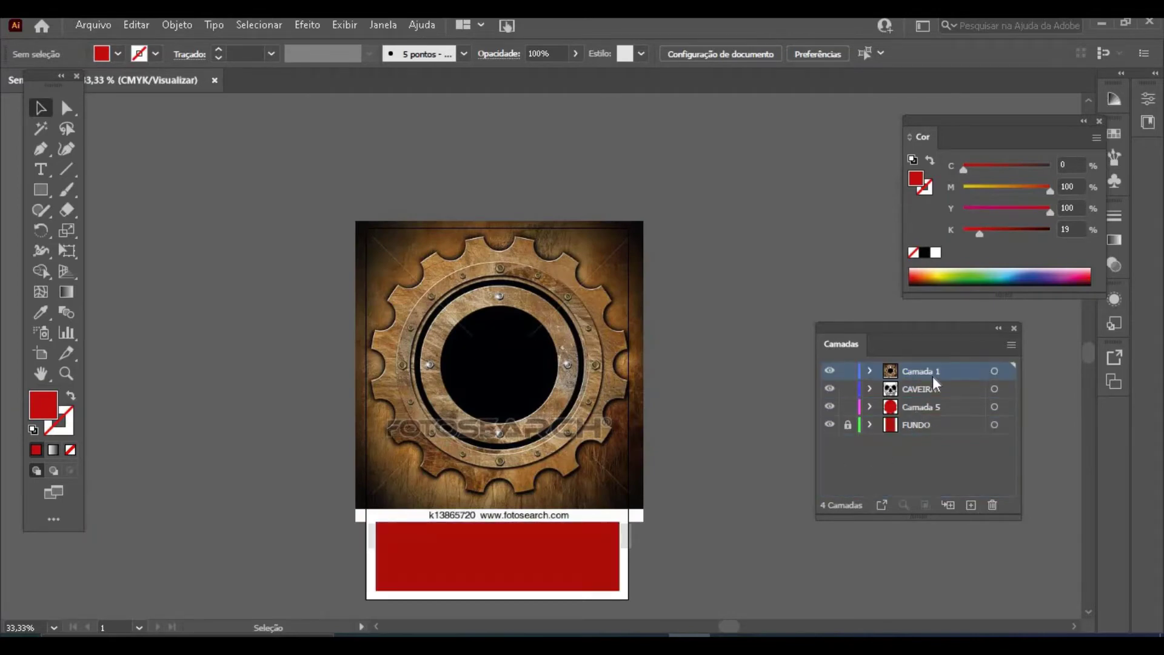
Step: Lower the gear image's opacity to 14% so the skull artwork shows through it
click(564, 303)
click(754, 54)
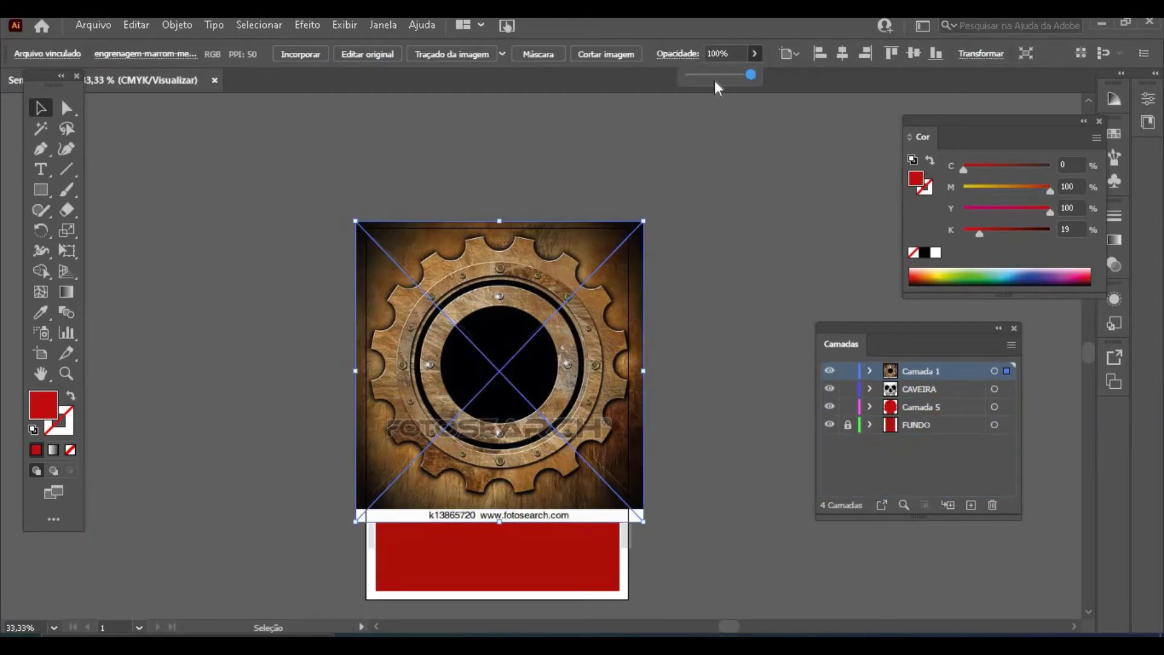
click(711, 75)
click(210, 326)
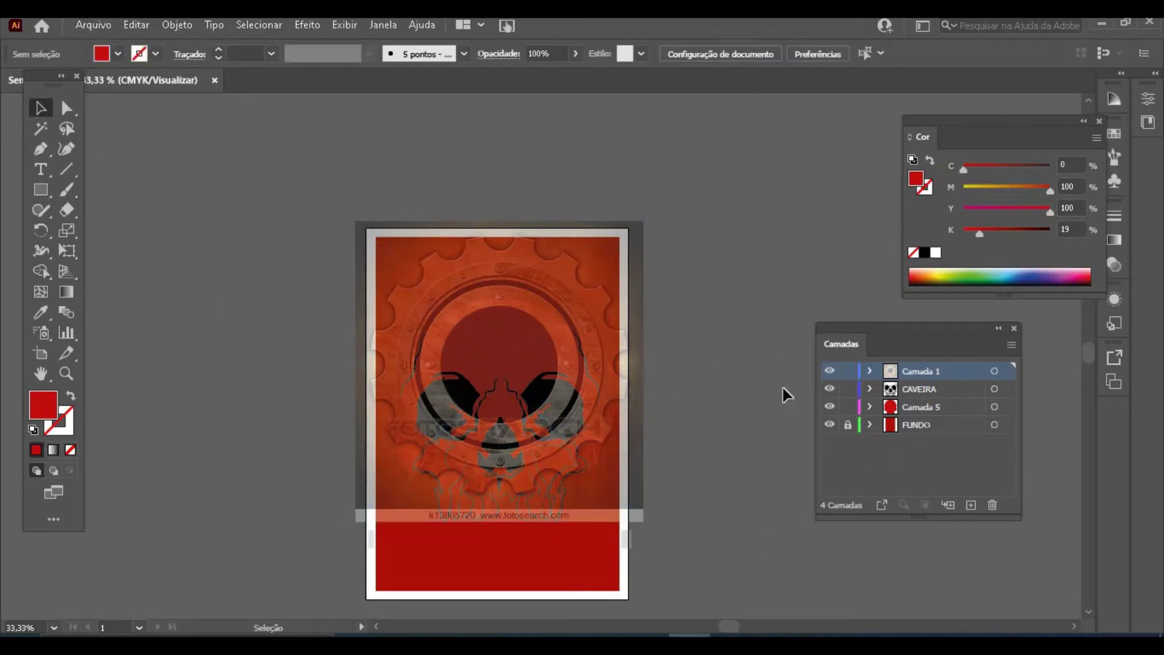
click(555, 261)
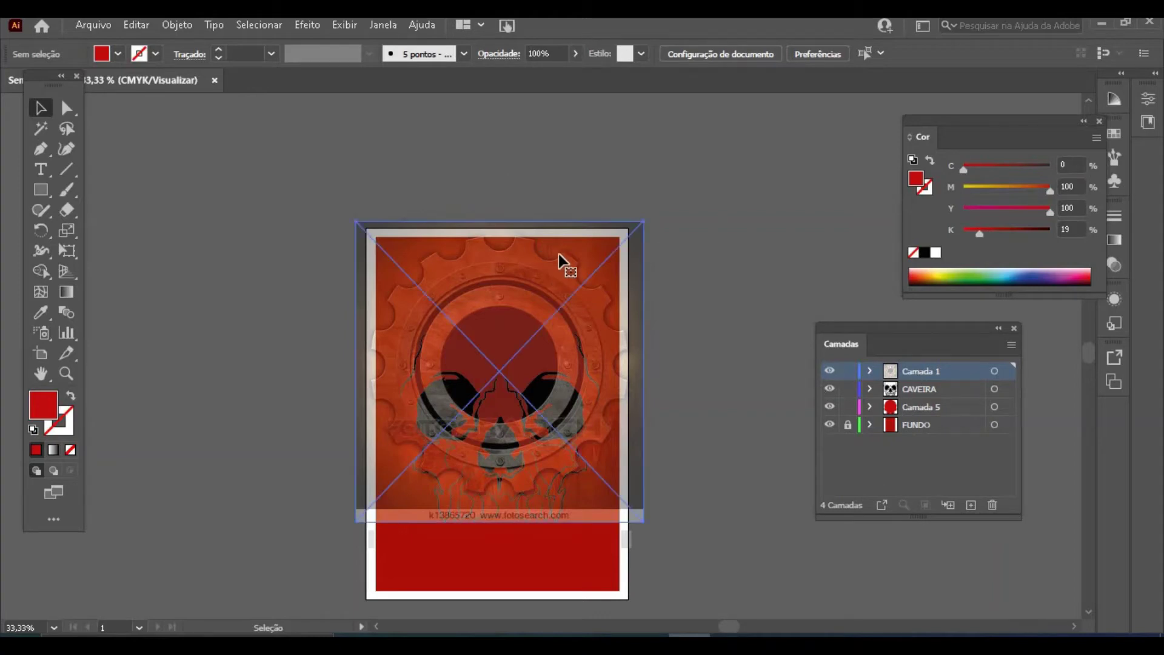
click(752, 54)
drag(708, 74, 697, 74)
click(691, 176)
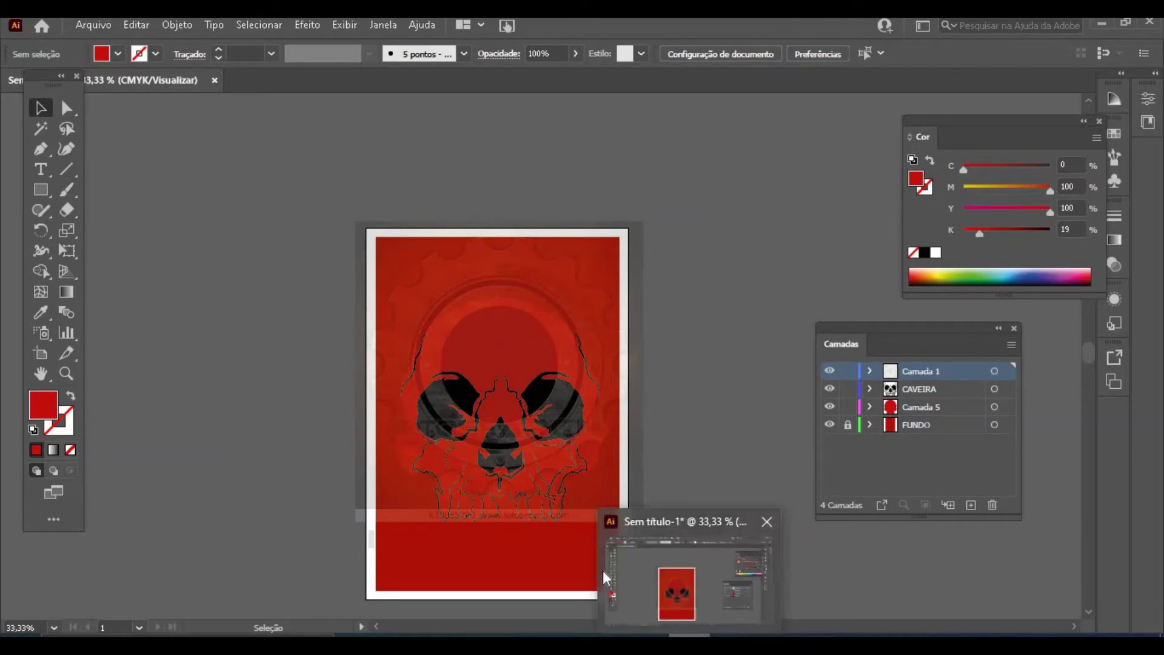
Step: Hide the CAVEIRA, Camada 5 and FUNDO layers, then scale the gear image down and center it within the page width
click(829, 406)
click(829, 389)
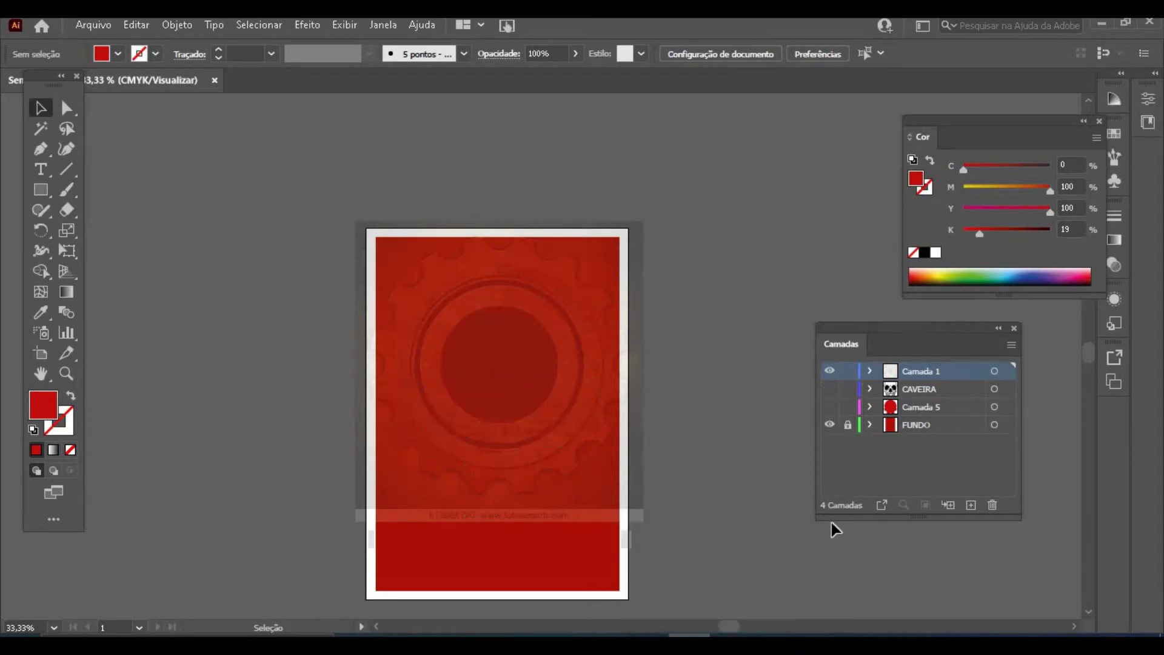
click(829, 424)
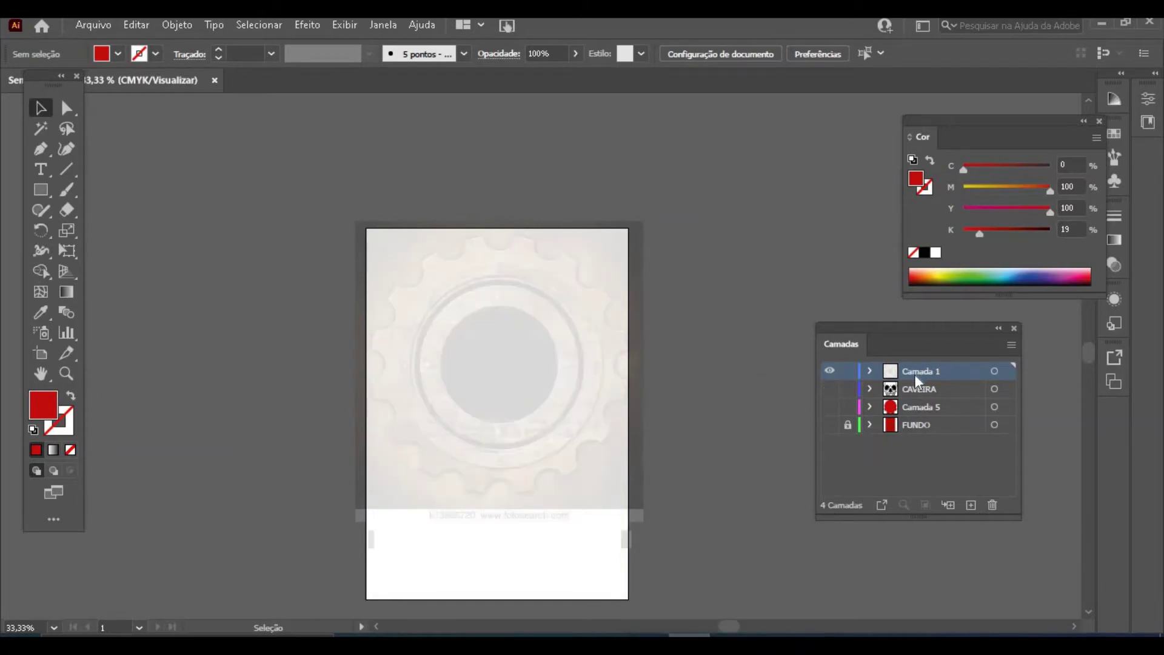
click(527, 360)
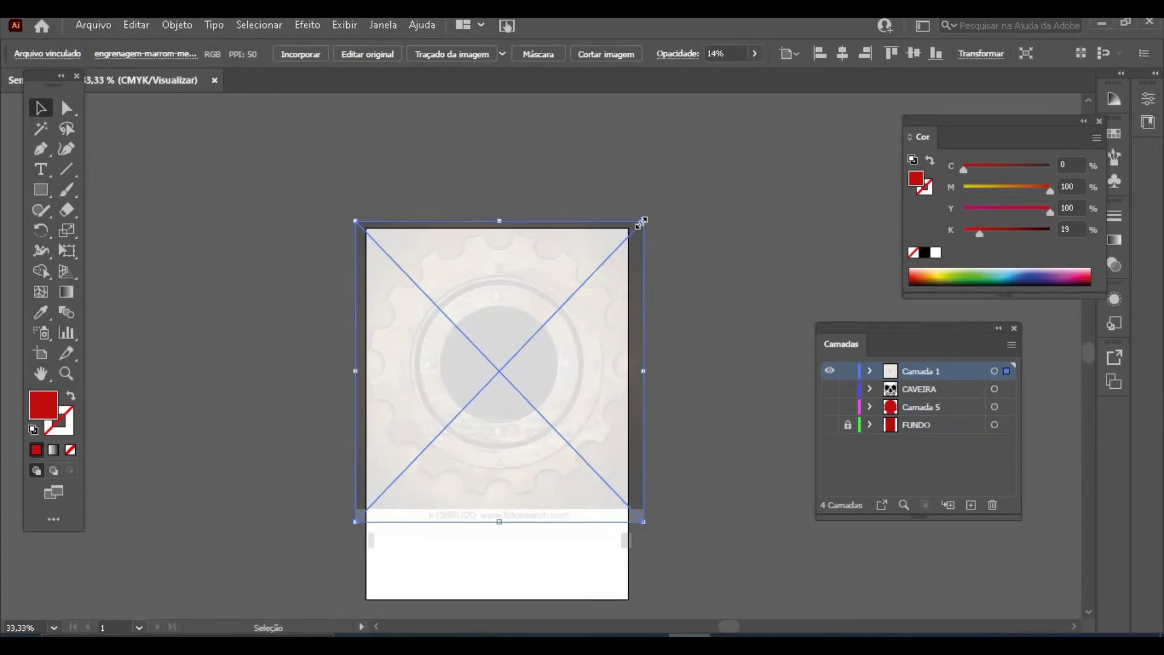
drag(641, 222, 567, 299)
drag(548, 350, 574, 398)
click(698, 437)
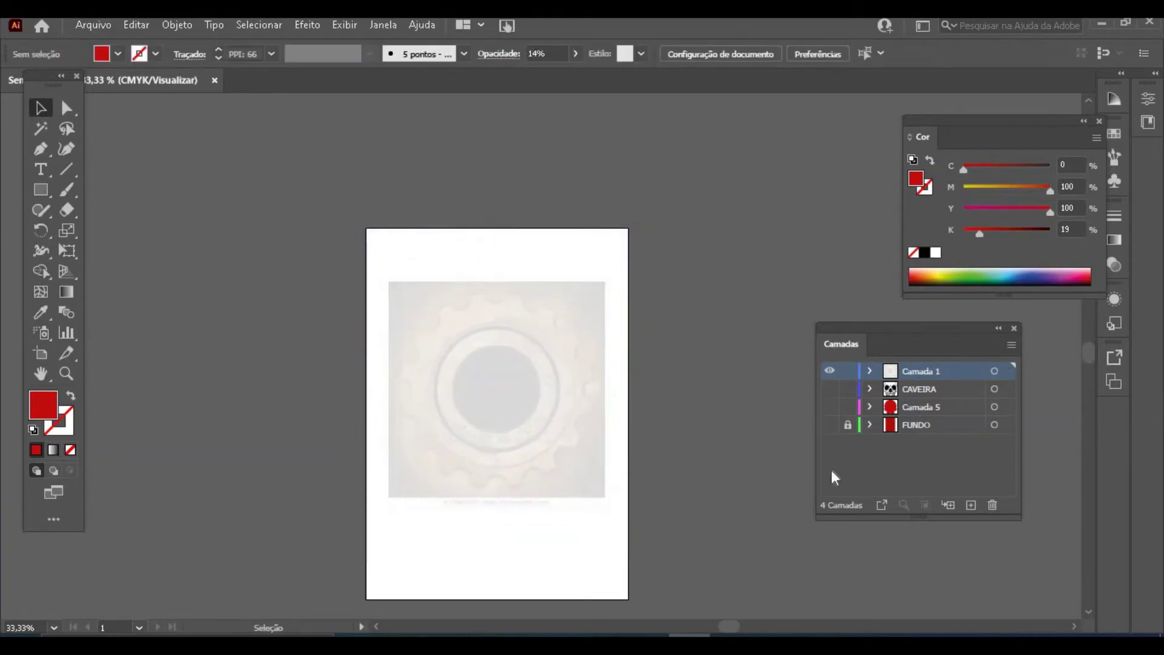
Step: Set the gear image's opacity to 50% and lock its Camada 1 layer
click(520, 419)
click(754, 53)
drag(722, 79, 721, 79)
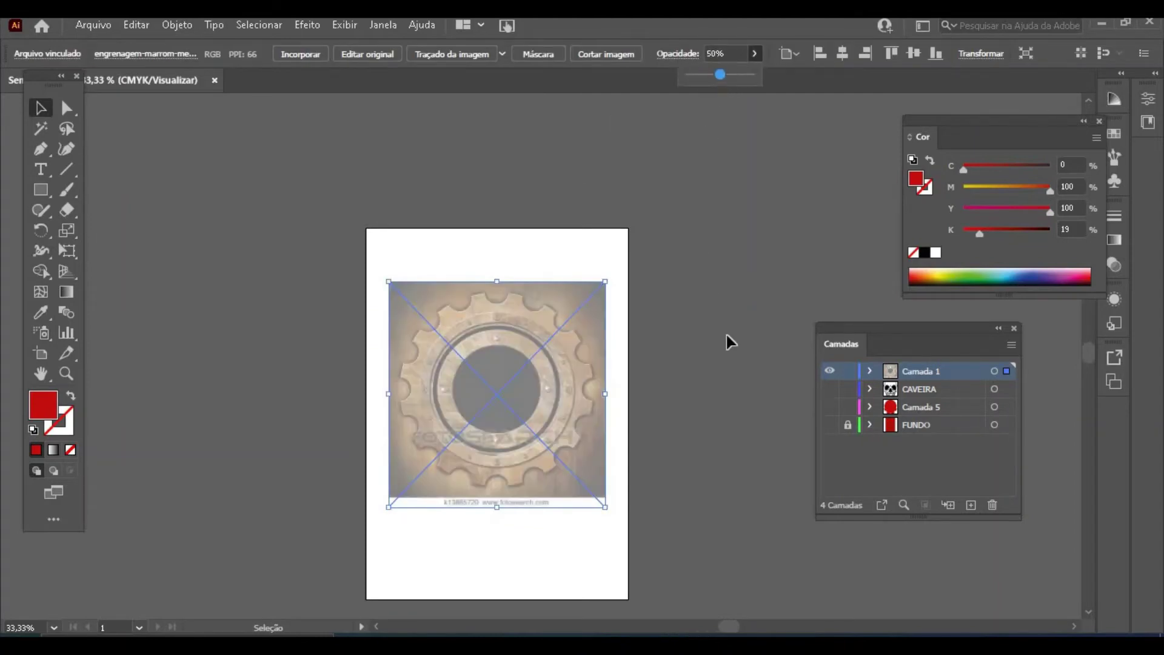
click(848, 370)
Step: Create a new layer above the gear image and draw a rectangle on it covering the whole gear
click(971, 505)
click(66, 374)
click(526, 388)
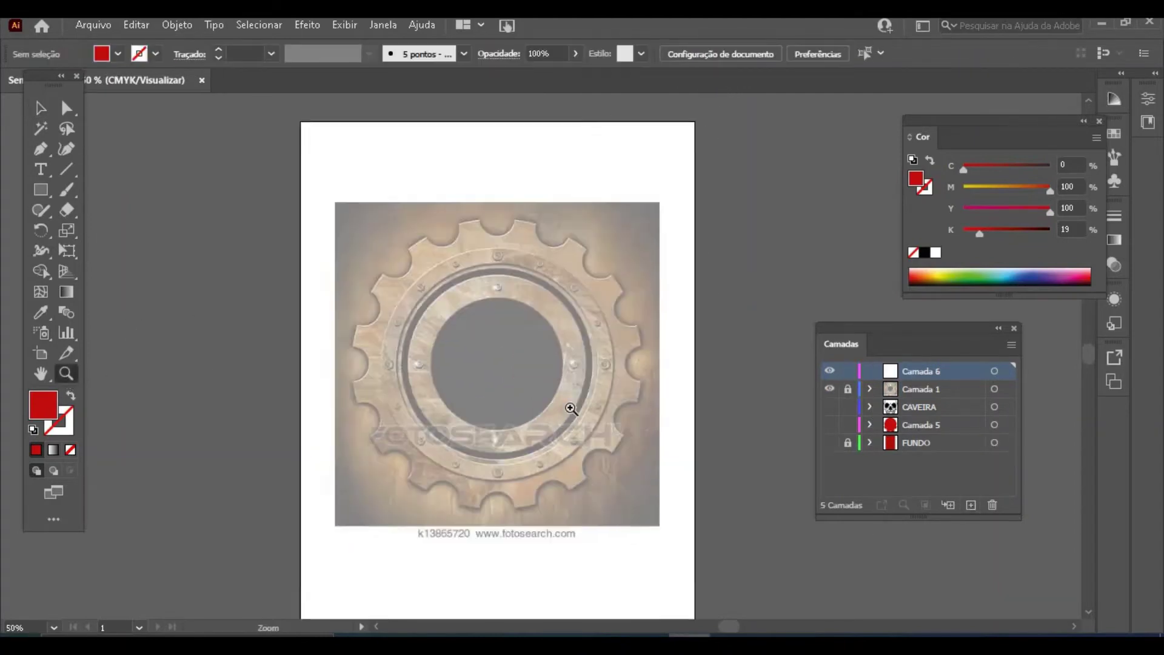
click(570, 408)
scroll(1090, 359, up, 2)
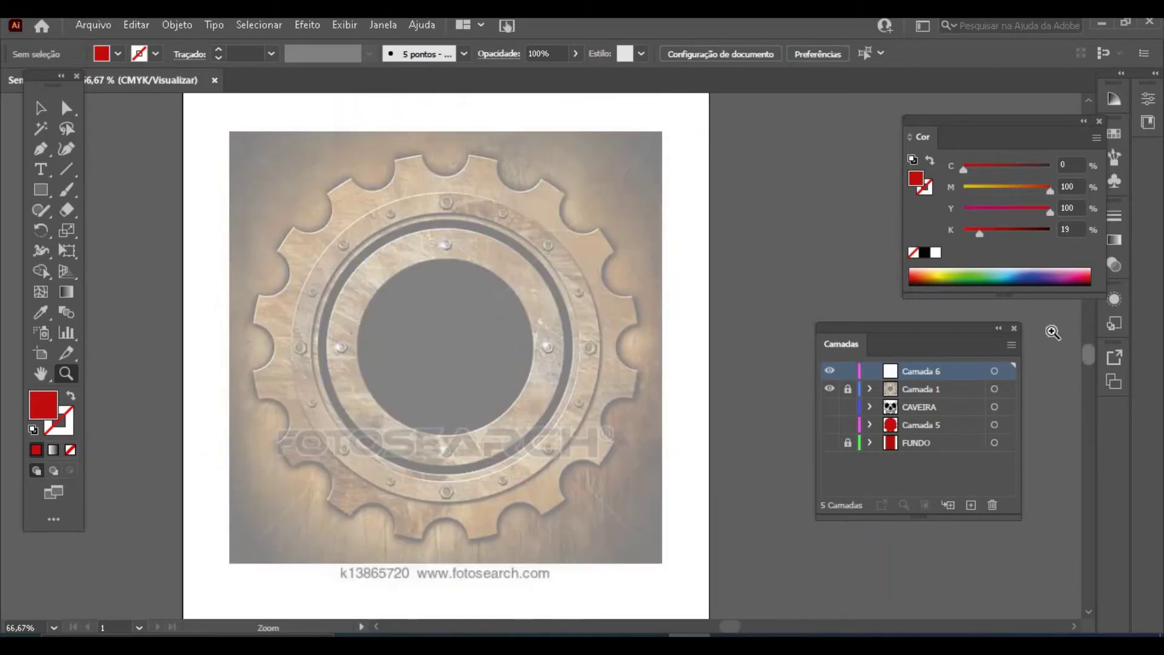
drag(41, 190, 116, 237)
drag(42, 193, 115, 189)
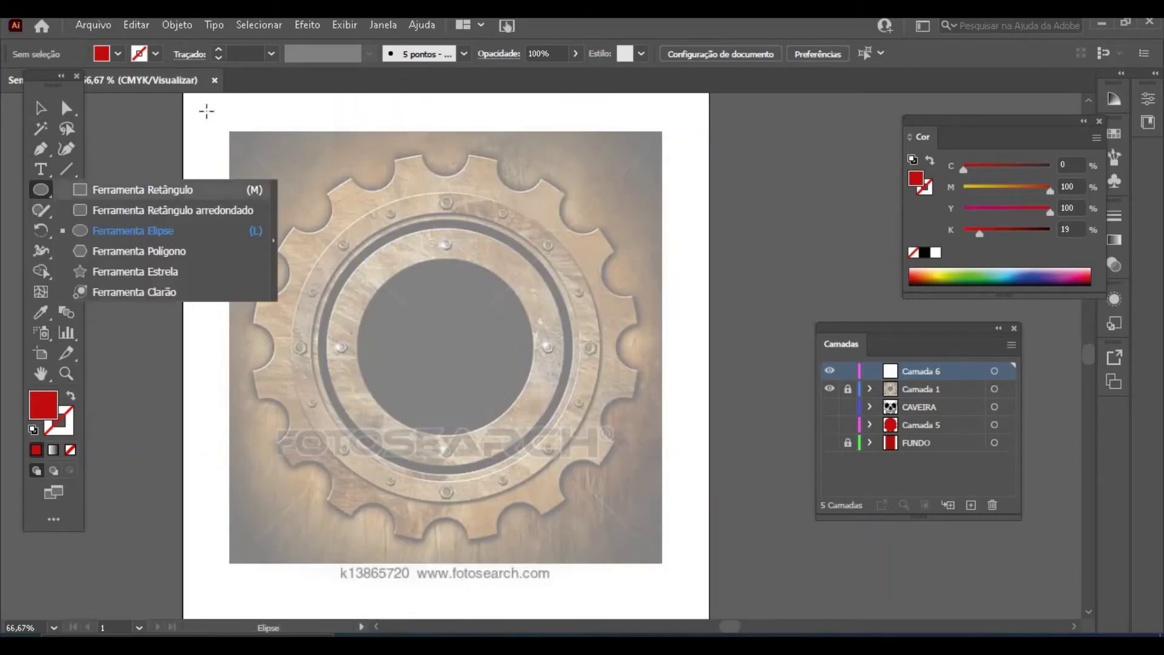
mouse_move(242, 147)
mouse_down()
mouse_move(644, 549)
mouse_move(657, 548)
mouse_up()
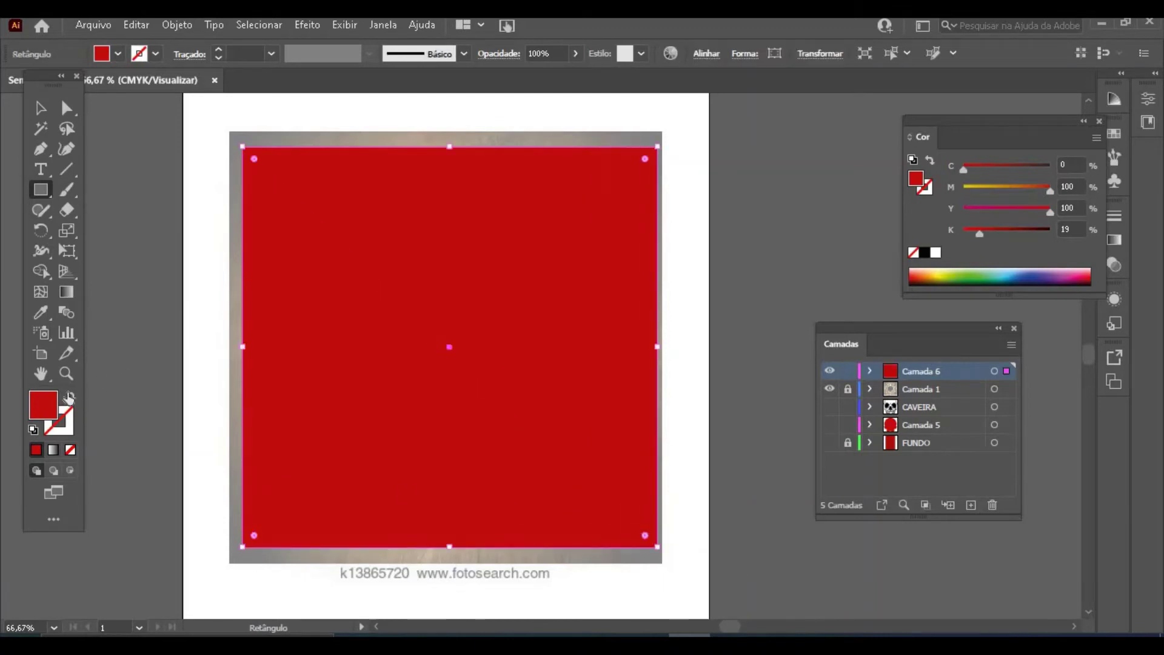
Step: Swap the rectangle's fill and stroke to leave a red outline, and fit its sides to the gear's outer edges
key(shift+x)
key(v)
drag(449, 148, 450, 154)
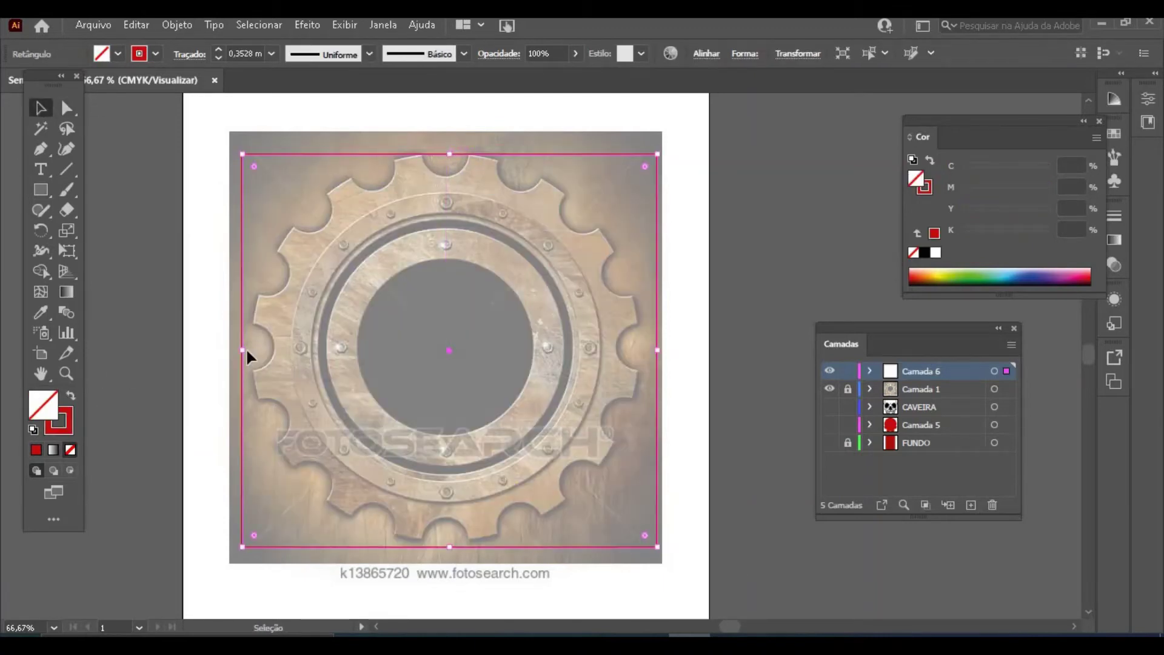
drag(242, 348, 252, 346)
drag(657, 545, 655, 541)
drag(656, 153, 641, 154)
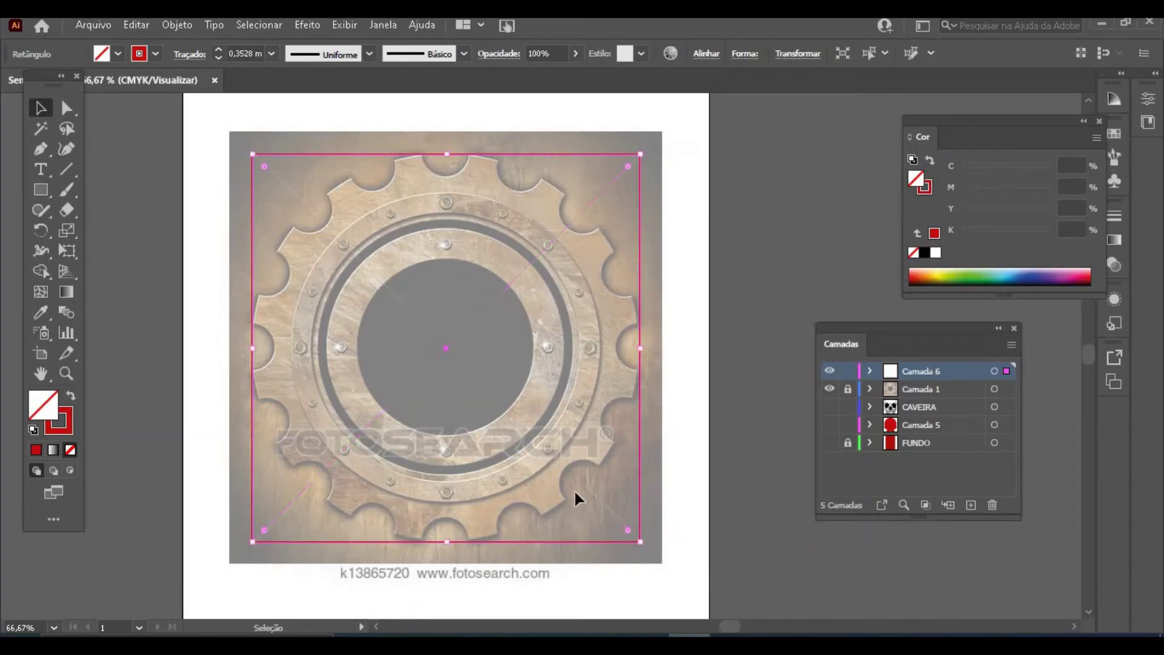
Step: Draw a circle inscribed in the guide rectangle around the gear's outer edge, and delete the rectangle
click(137, 160)
drag(40, 189, 113, 231)
drag(252, 154, 639, 544)
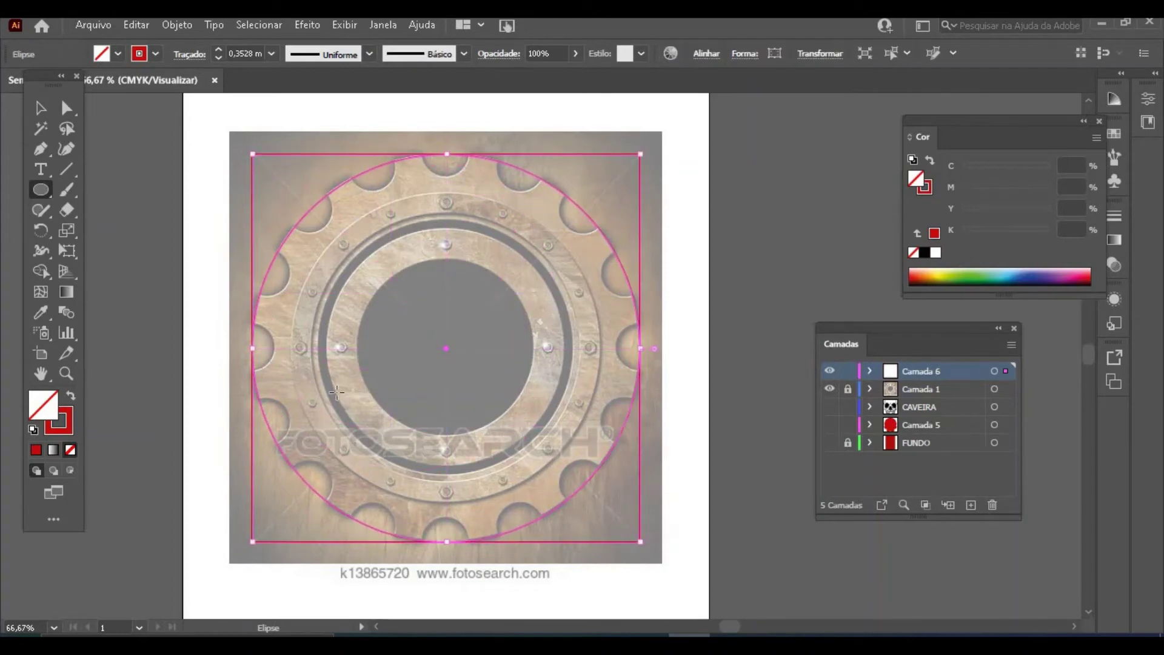
key(v)
click(158, 485)
click(253, 167)
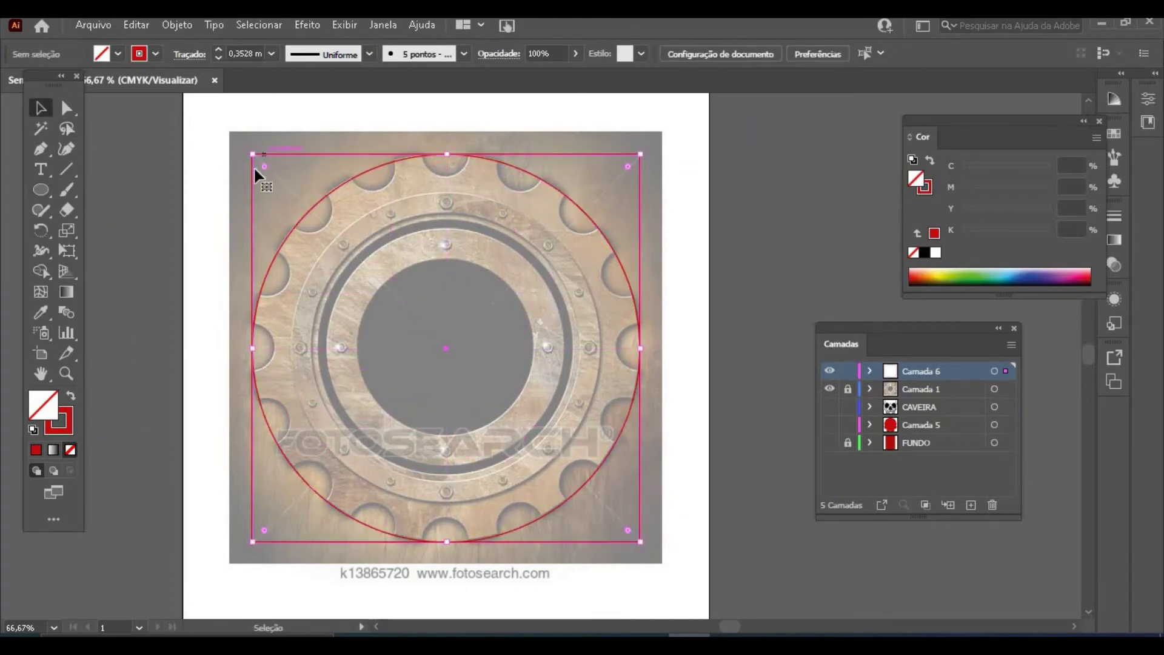
key(Delete)
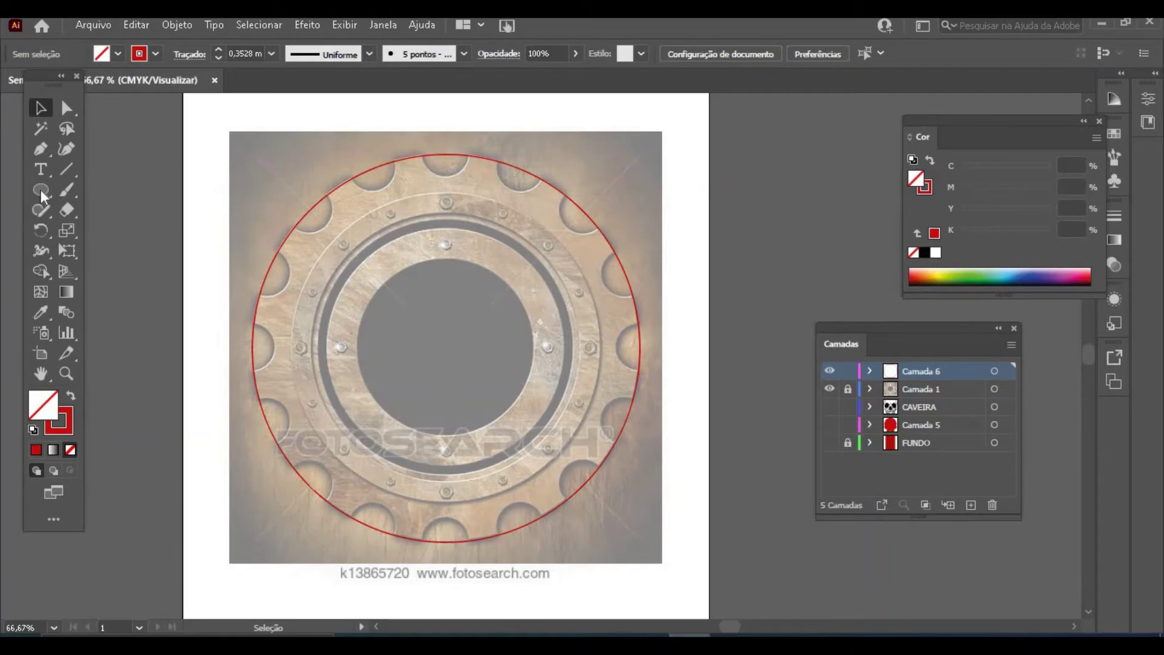
Step: Draw a small circle over the notch just left of the gear's top, and set its width and height to 55 pt
key(l)
drag(370, 167, 396, 191)
click(818, 54)
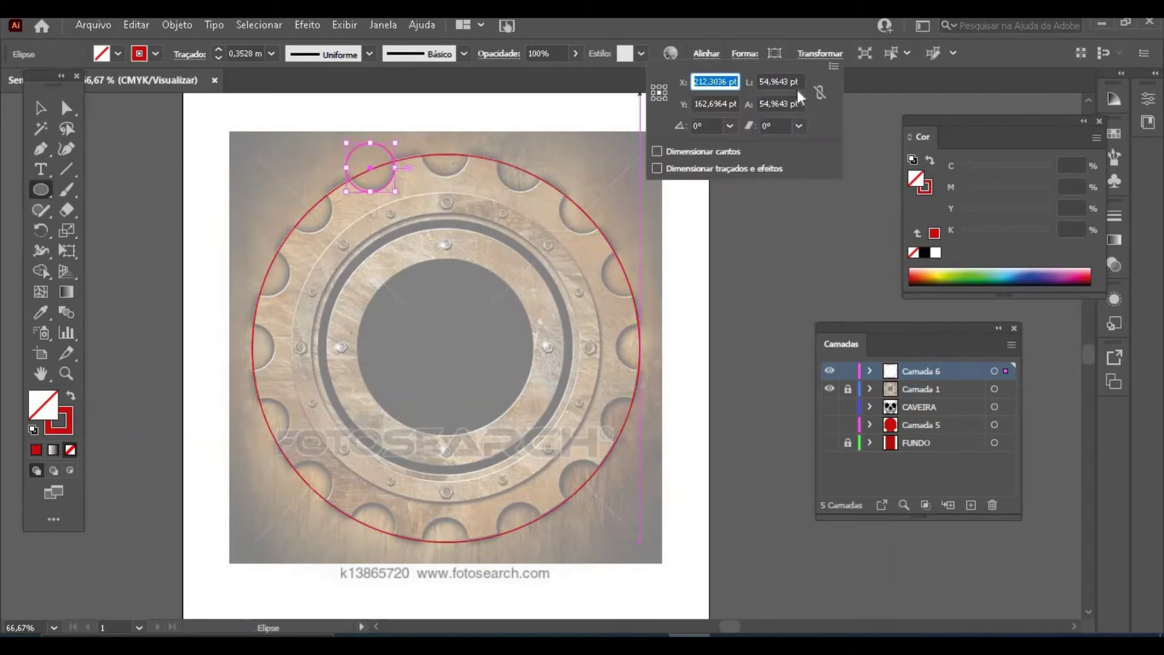
key(Tab)
text(55)
key(Tab)
text(55)
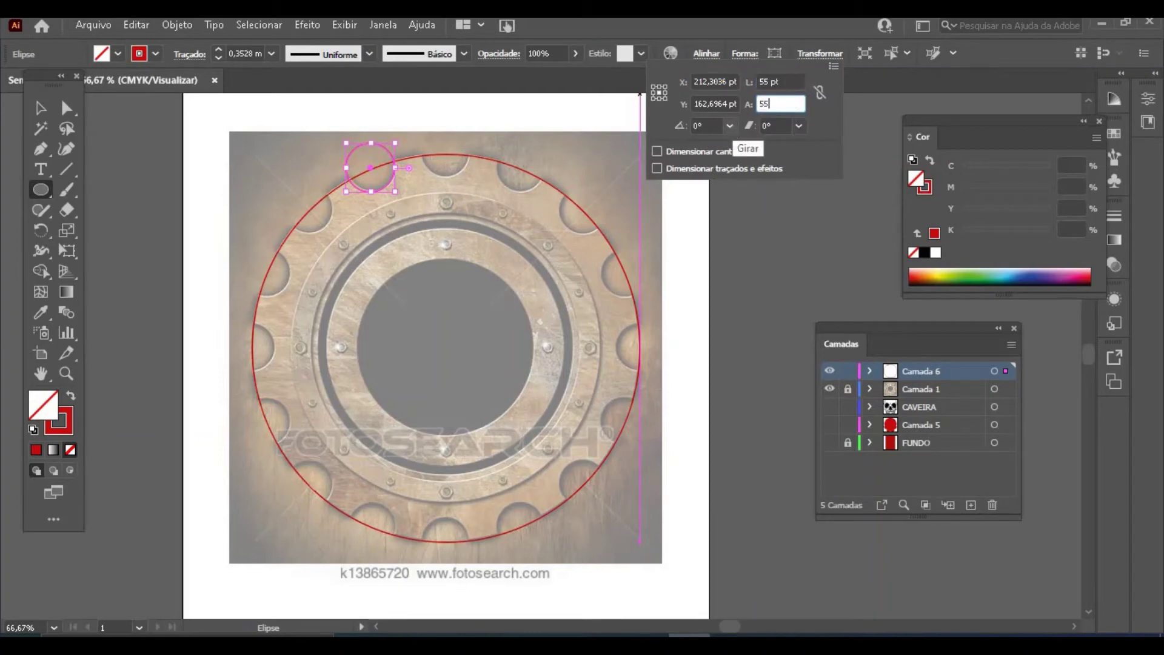
key(Return)
Step: Copy the 55 pt circle onto the notch at the top center of the gear
click(40, 108)
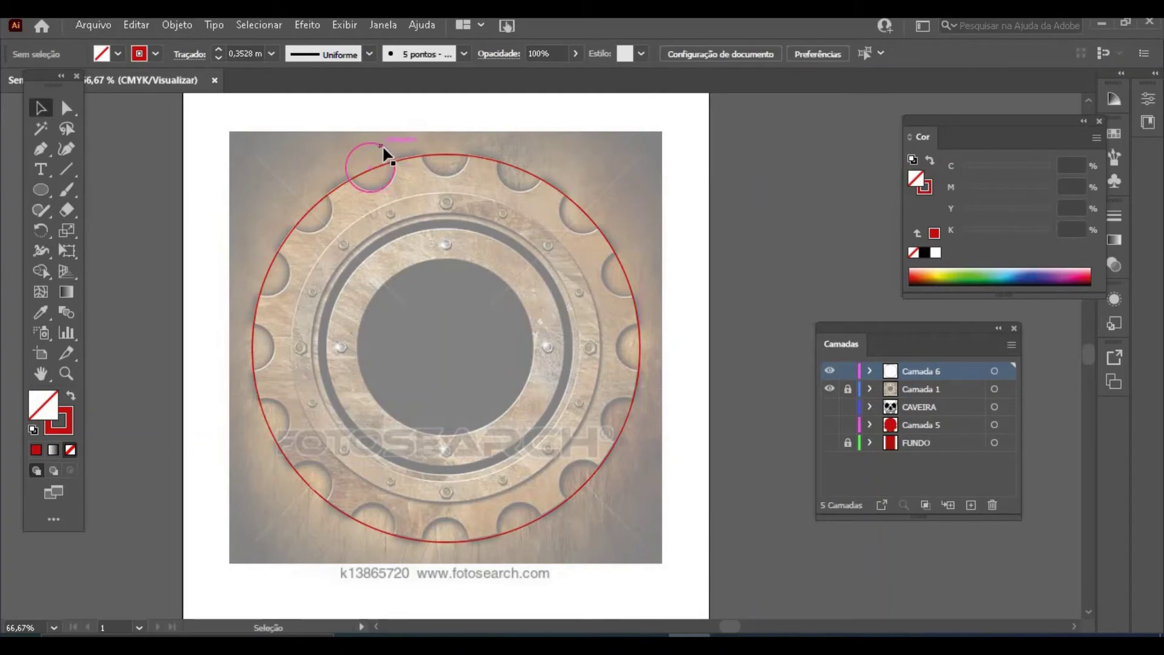
drag(396, 152, 474, 145)
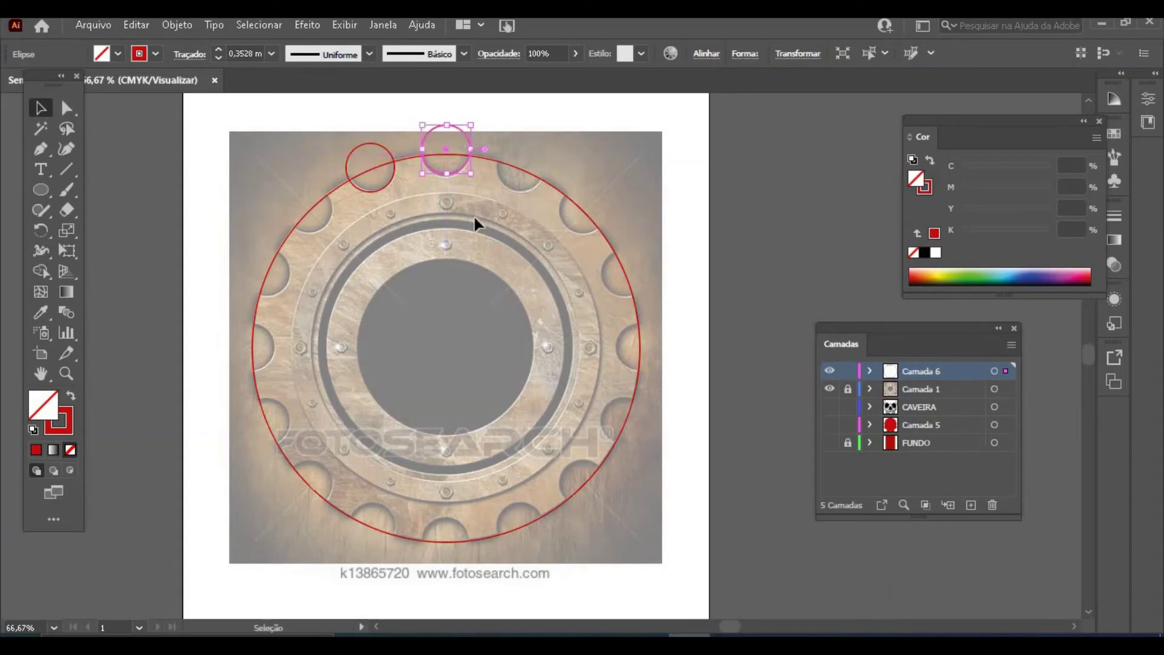
Step: Paste a copy of the 55 pt circle onto the notch just right of the gear's top
key(a)
key(ctrl+v)
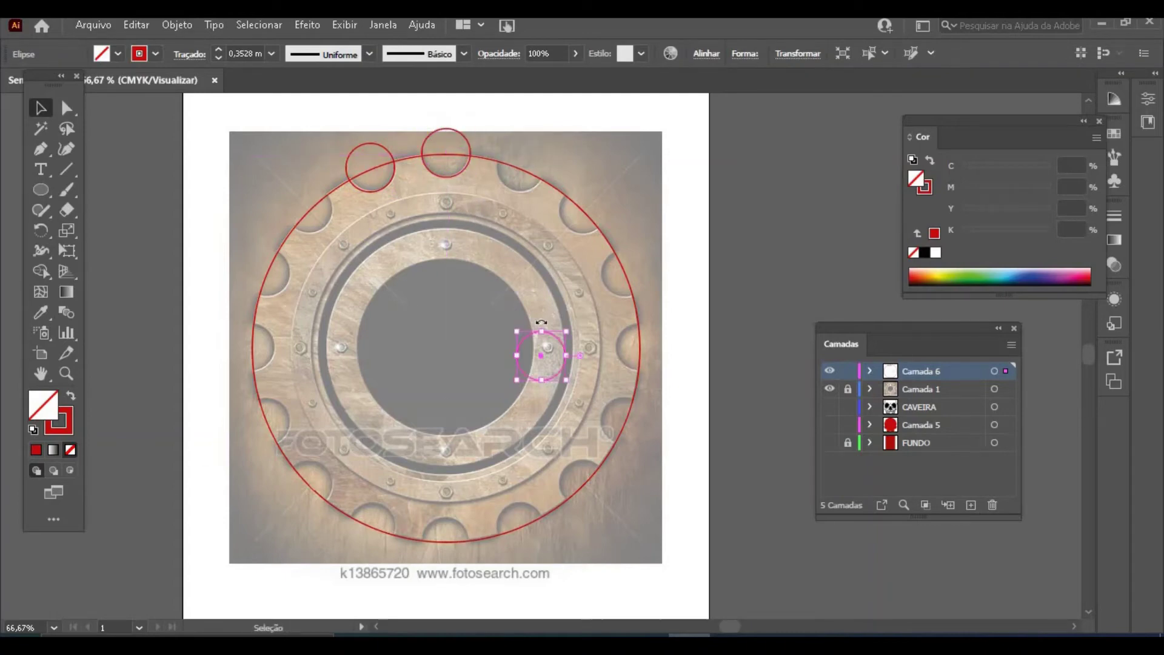
drag(551, 355, 532, 168)
click(549, 174)
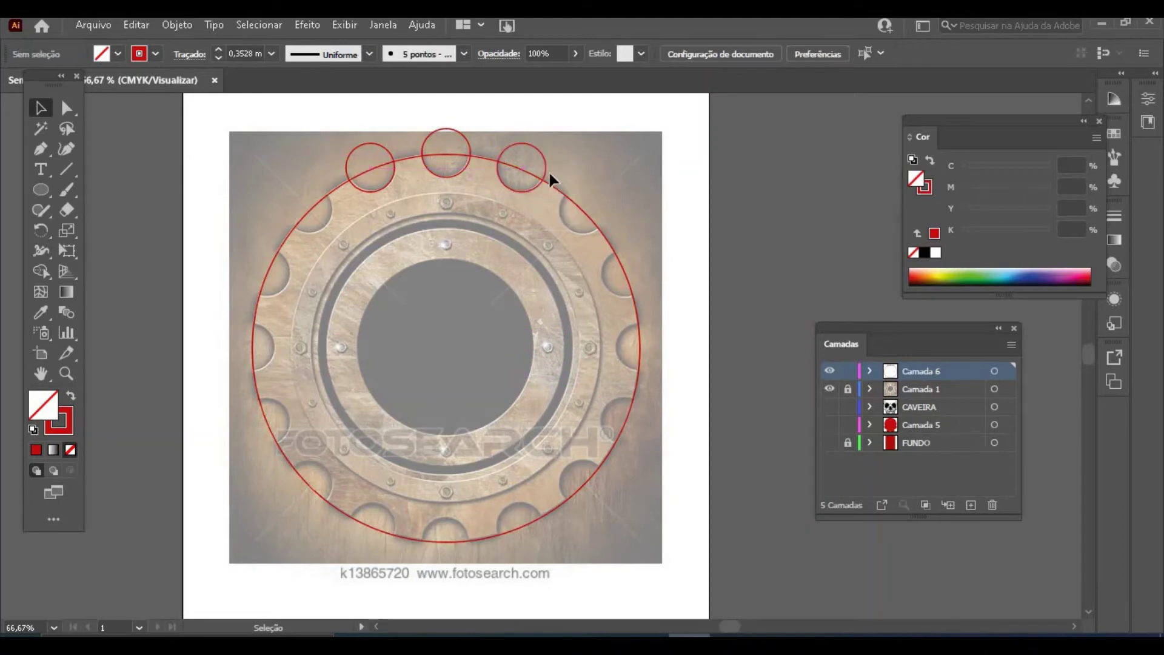
Step: Copy the 55 pt circle onto the next three notches clockwise, ending at the gear's rightmost notch
click(544, 176)
key(ctrl+c)
key(ctrl+v)
drag(539, 359, 581, 211)
key(ctrl+v)
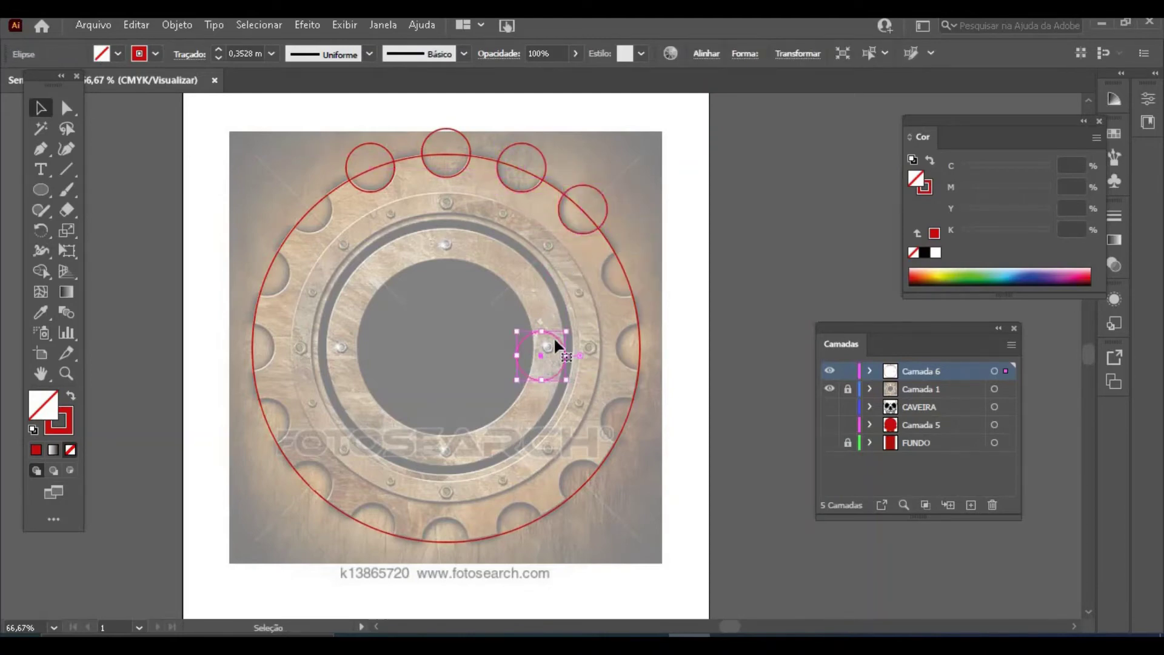
drag(542, 356, 626, 271)
key(ctrl+v)
drag(541, 365, 638, 344)
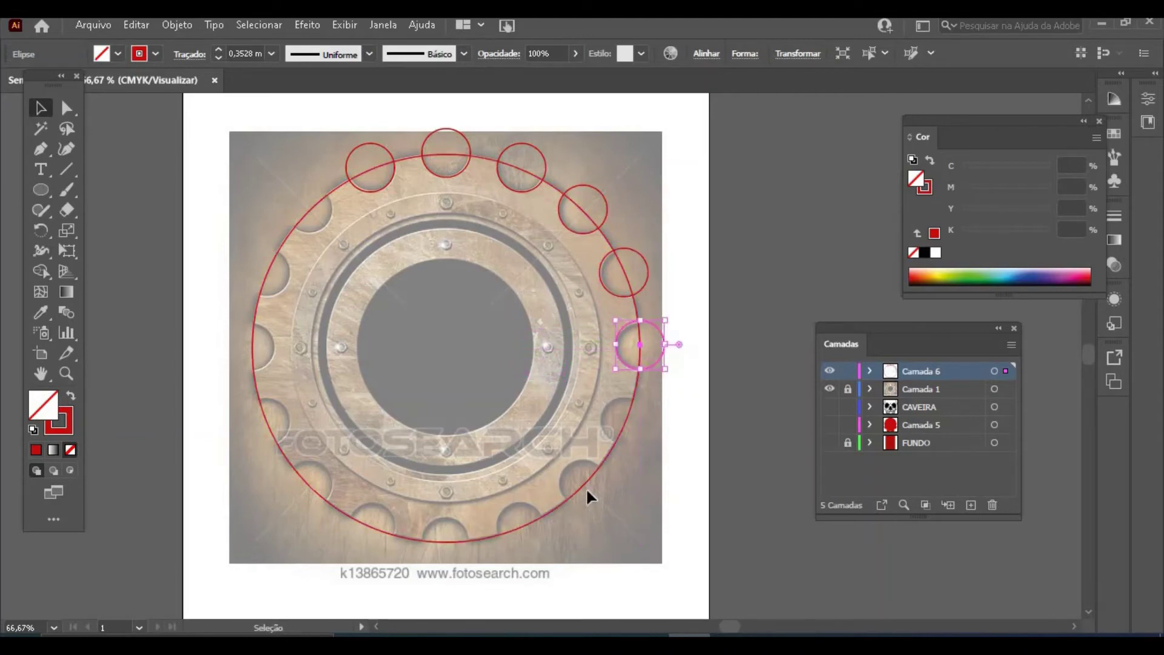
Step: Paste copies of the circle onto the three lower-right notches of the gear, between its rightmost and bottom center notches
key(ctrl+v)
drag(537, 376, 619, 437)
key(ctrl+v)
drag(540, 352, 580, 479)
key(ctrl+v)
drag(541, 351, 531, 534)
Step: Paste copies of the circle onto the gear's bottom center notch and the two notches to its left
key(ctrl+v)
drag(535, 350, 446, 541)
key(ctrl+v)
drag(530, 345, 373, 524)
key(ctrl+v)
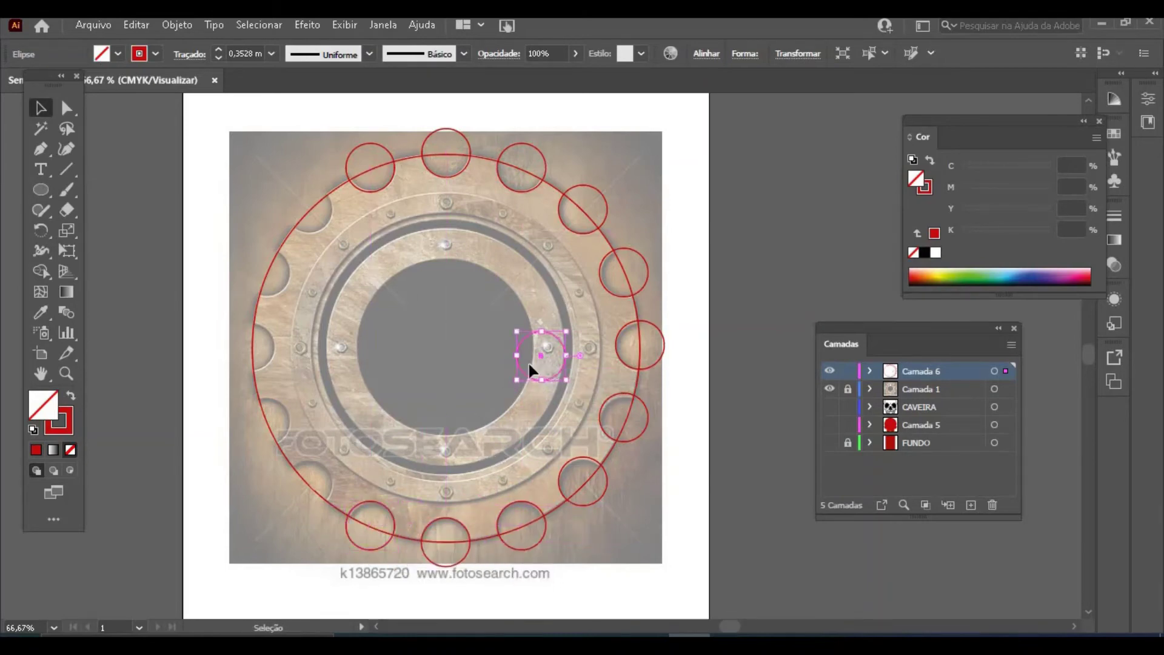
drag(529, 361, 308, 483)
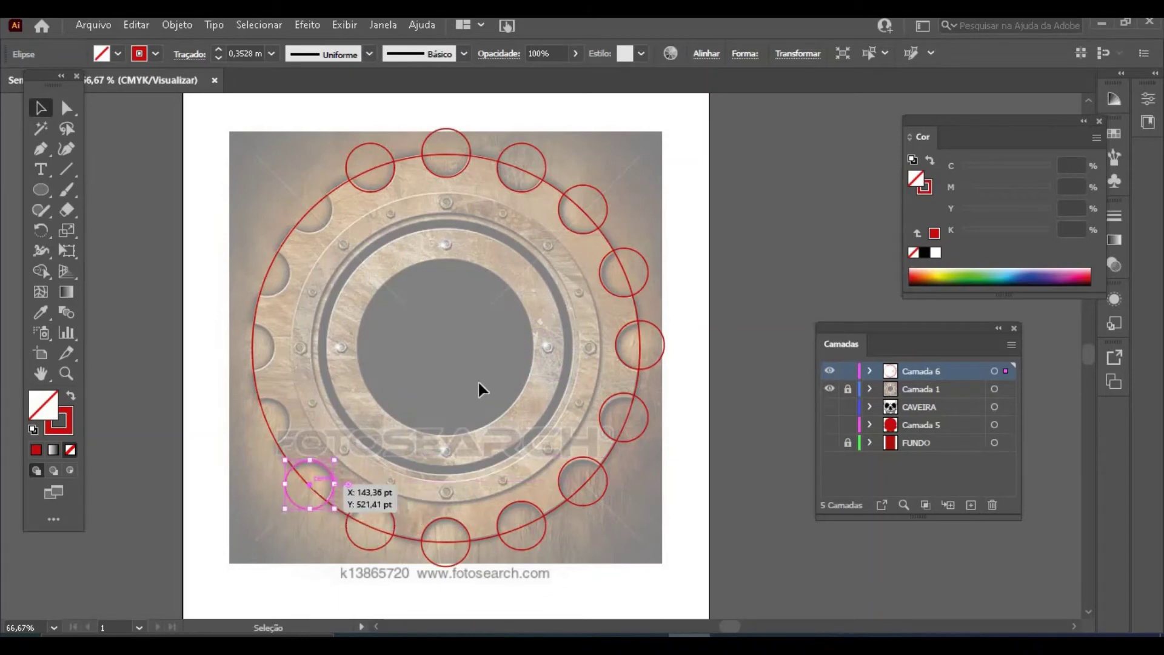
Step: Paste copies of the circle onto the four remaining notches along the gear's left side
key(ctrl+v)
drag(538, 374, 264, 427)
key(ctrl+v)
drag(539, 351, 252, 343)
key(ctrl+v)
drag(540, 351, 272, 270)
key(ctrl+v)
drag(538, 350, 308, 205)
Step: Nudge the circle on the notch just above the gear's leftmost one four steps left to match the reference
click(293, 281)
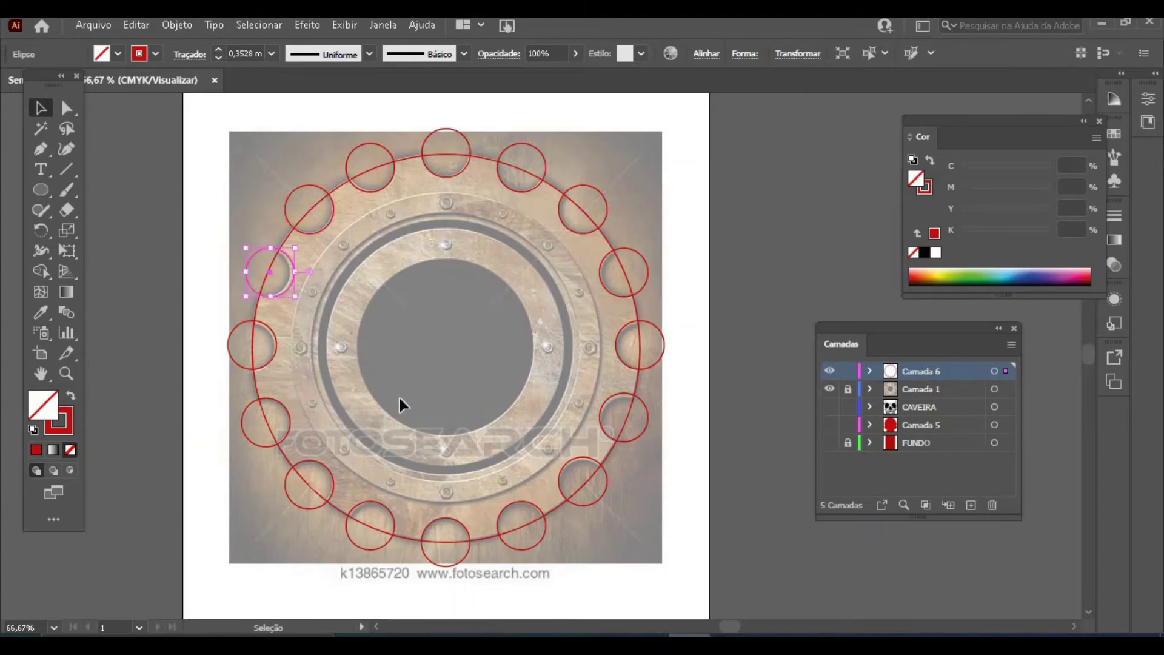
key(Left)
key(Left)
key(Left)
key(Left)
click(271, 361)
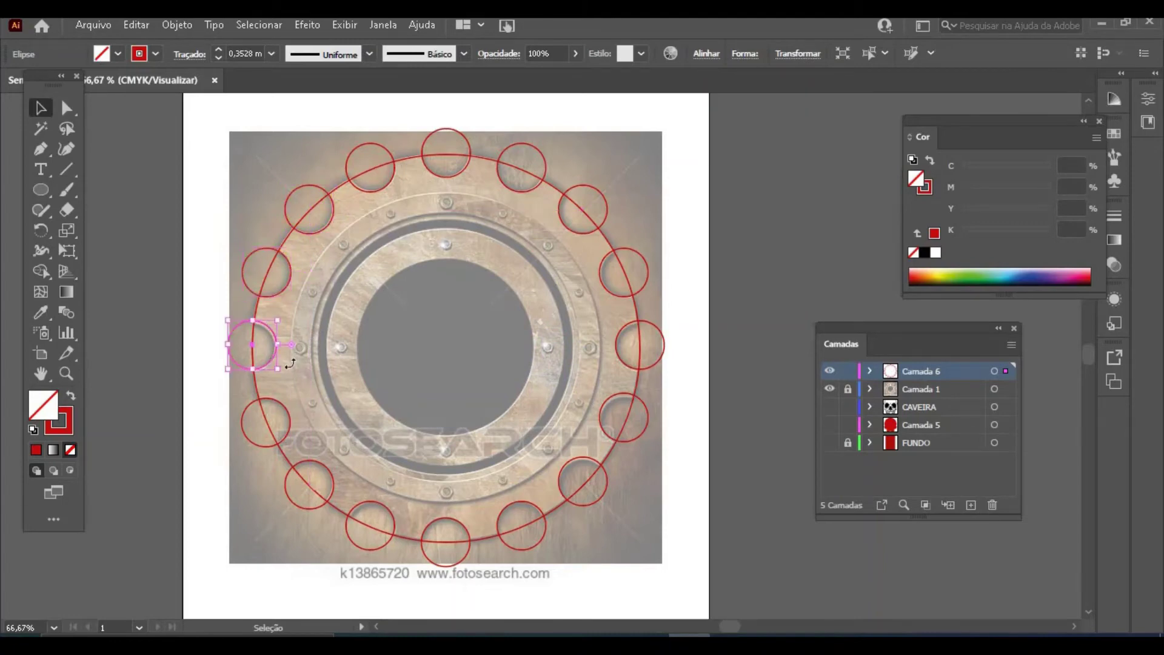
click(161, 208)
Step: Select the large circle and all notch circles, and subtract the small circles with Pathfinder's Minus Front to form the toothed gear outline
key(ctrl+a)
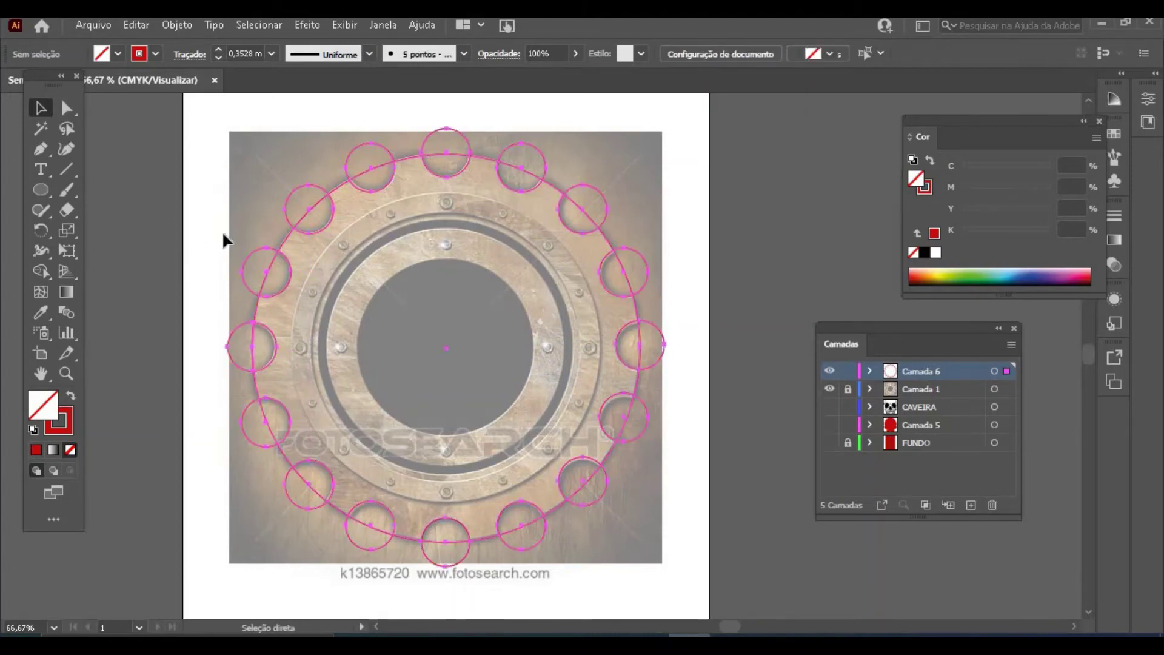
click(384, 25)
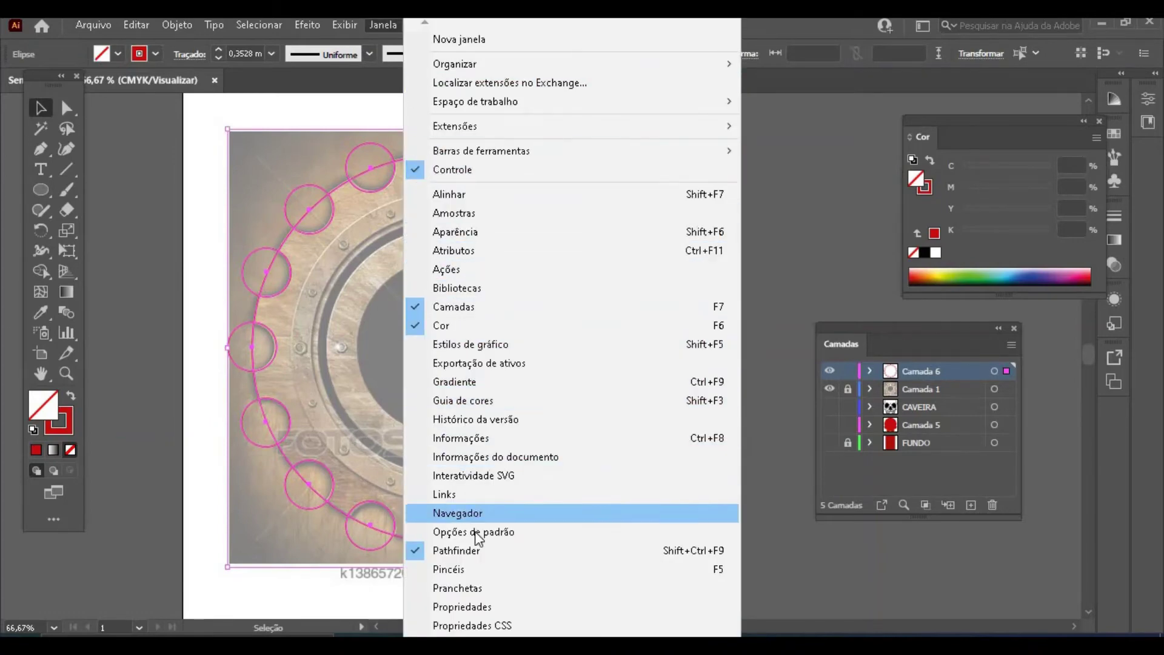
click(437, 550)
click(951, 239)
click(722, 418)
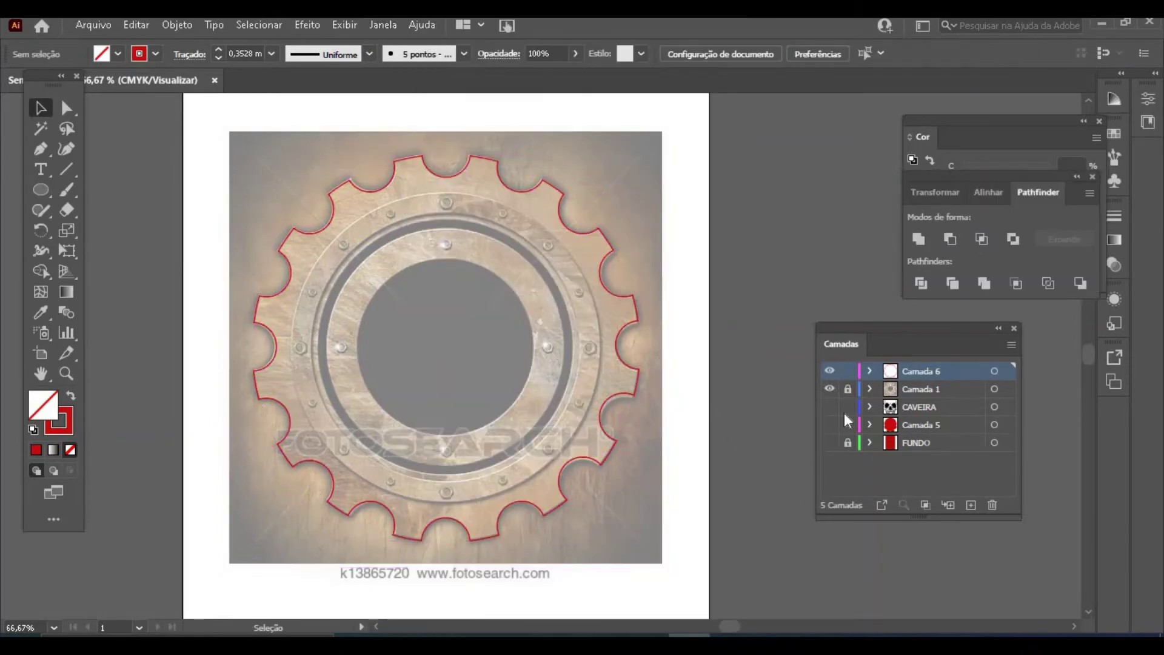
Step: Hide the reference layer Camada 1, and show and lock the CAVEIRA layer
click(830, 389)
click(829, 407)
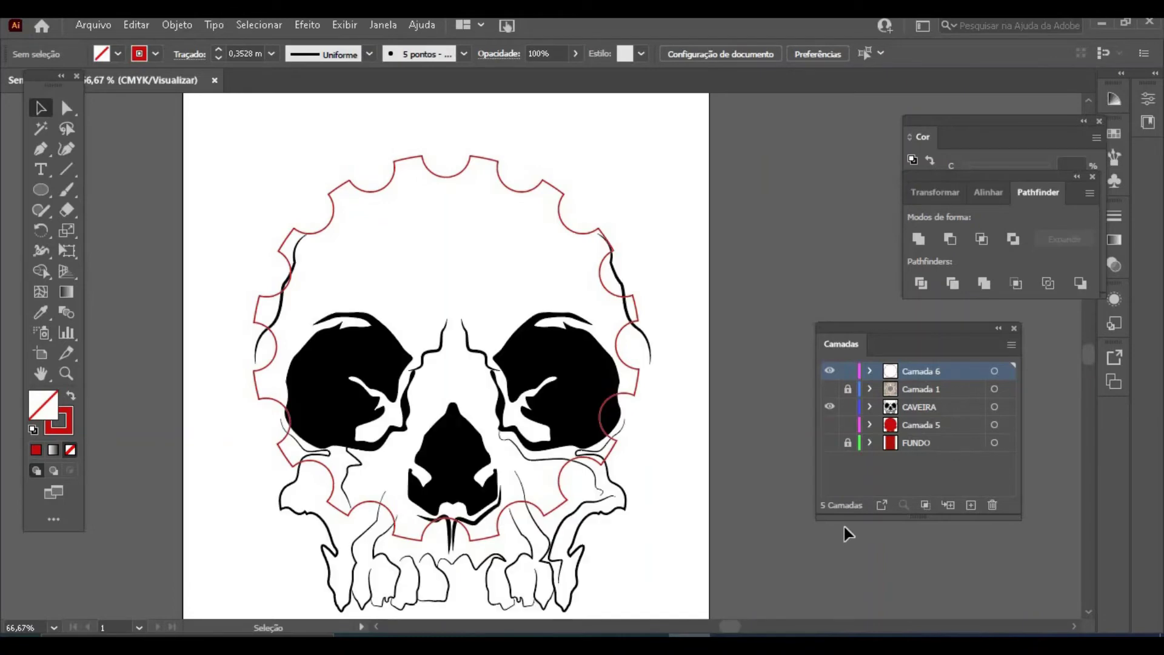
click(848, 407)
Step: Enlarge the gear outline proportionally from its center to about 573 pt, and nudge it five steps right behind the skull's position
click(559, 210)
key(ctrl+minus)
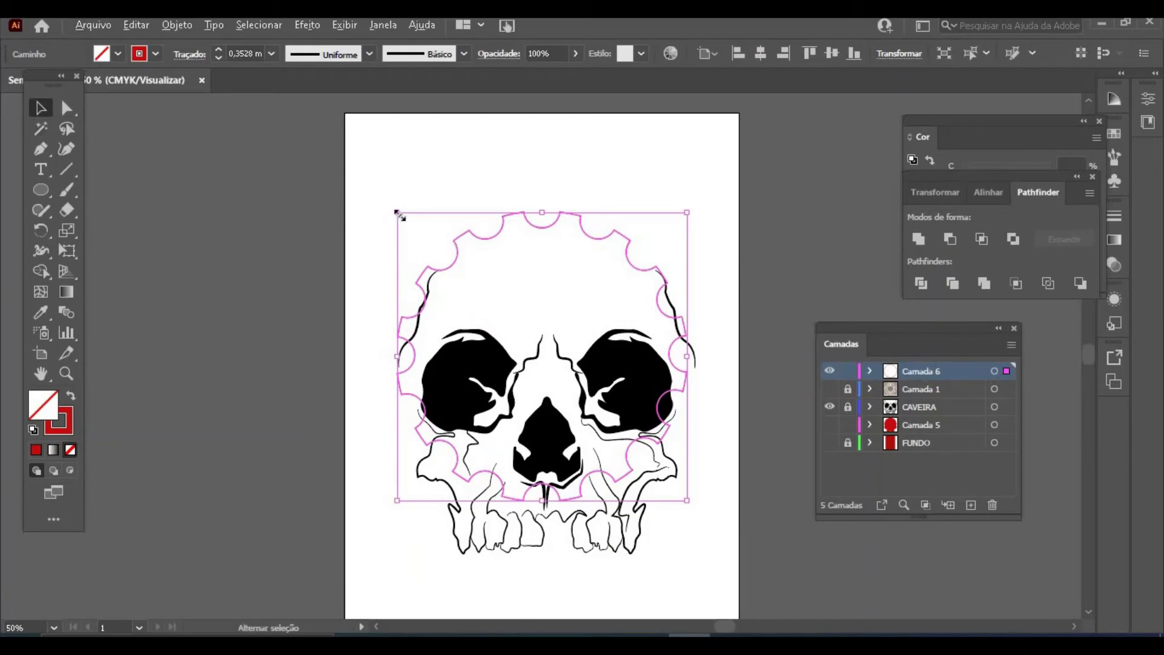
drag(400, 215, 301, 163)
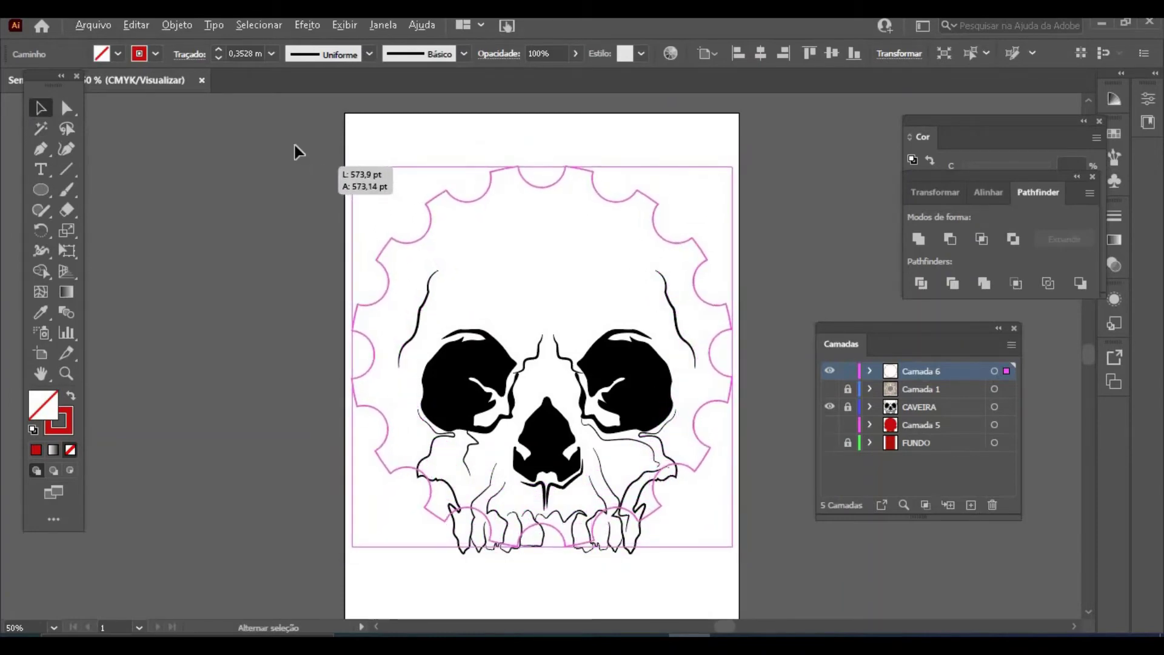
key(Right)
key(Right)
key(Right)
key(Right)
key(Right)
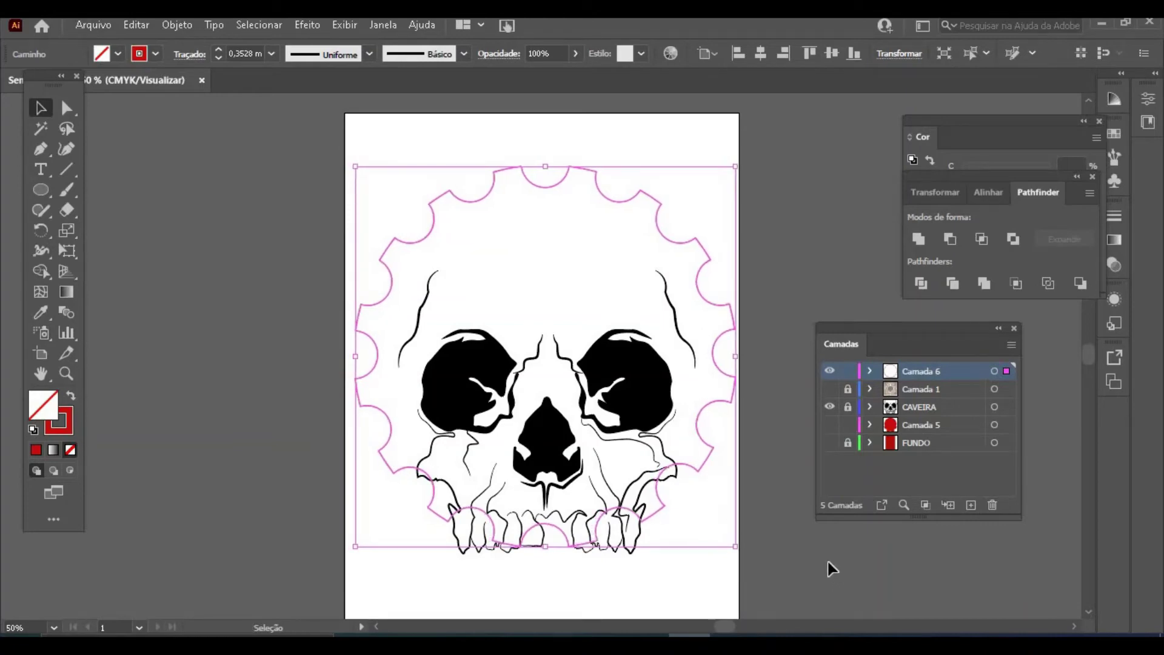
Step: Show and unlock Camada 1, lock Camada 6, and enlarge the gear reference image from its center to match the gear outline
click(829, 388)
click(847, 370)
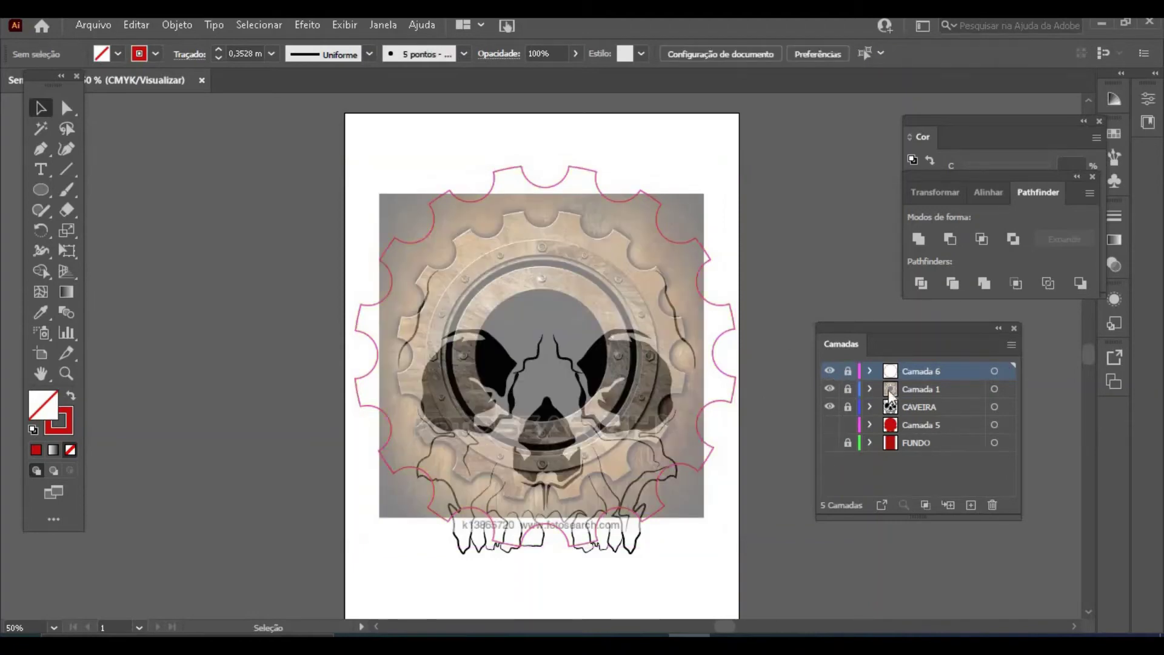
click(848, 388)
click(668, 230)
drag(705, 193, 755, 151)
click(766, 363)
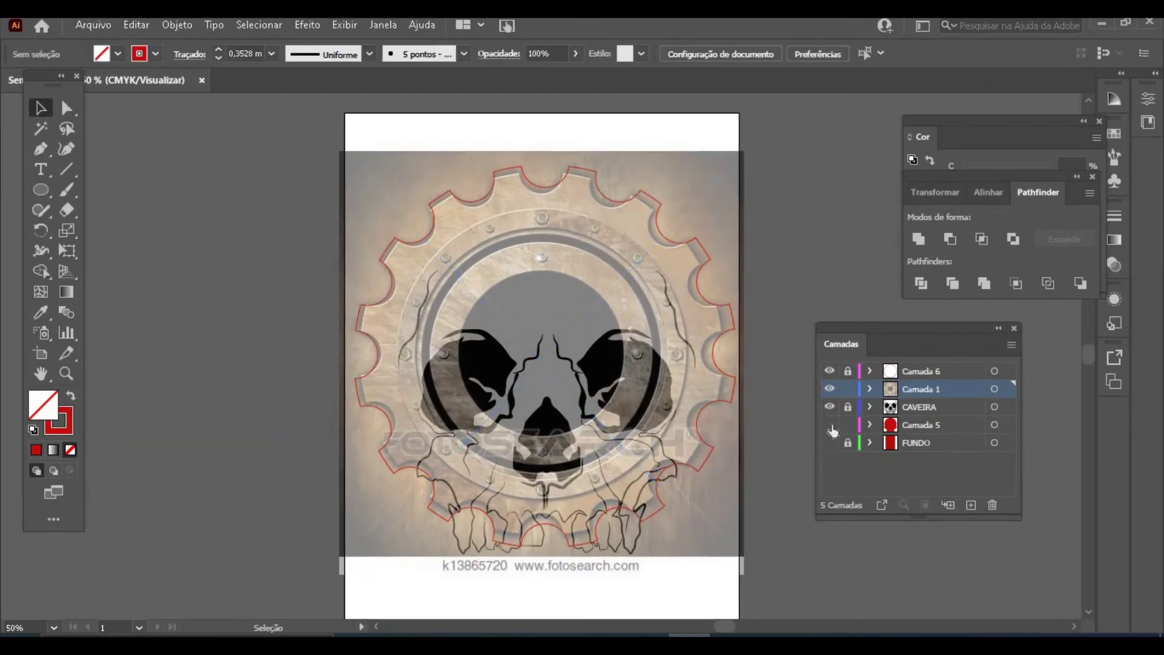
Step: Show the Camada 5 and FUNDO layers, and hide the reference layer Camada 1
click(830, 425)
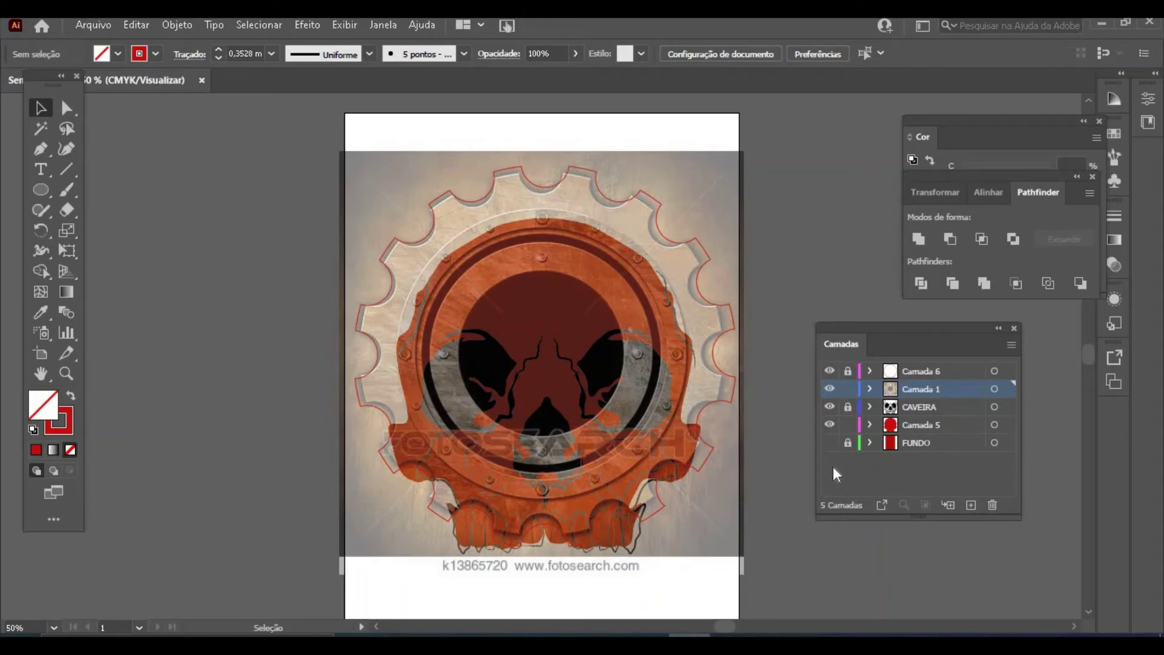
click(829, 443)
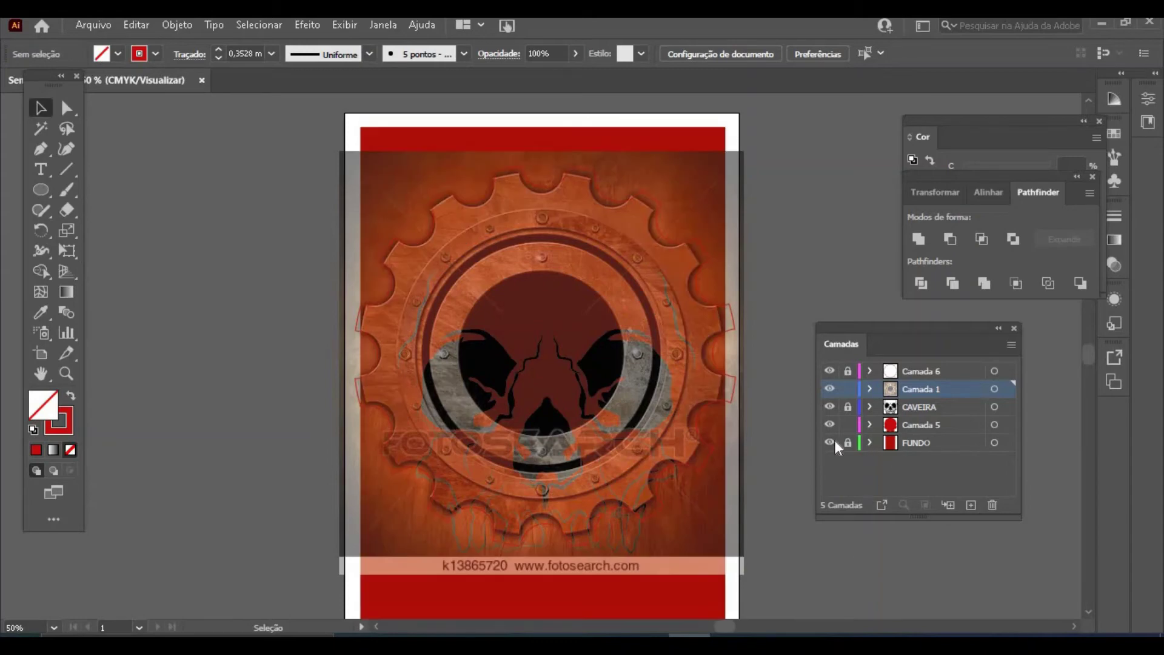
click(829, 389)
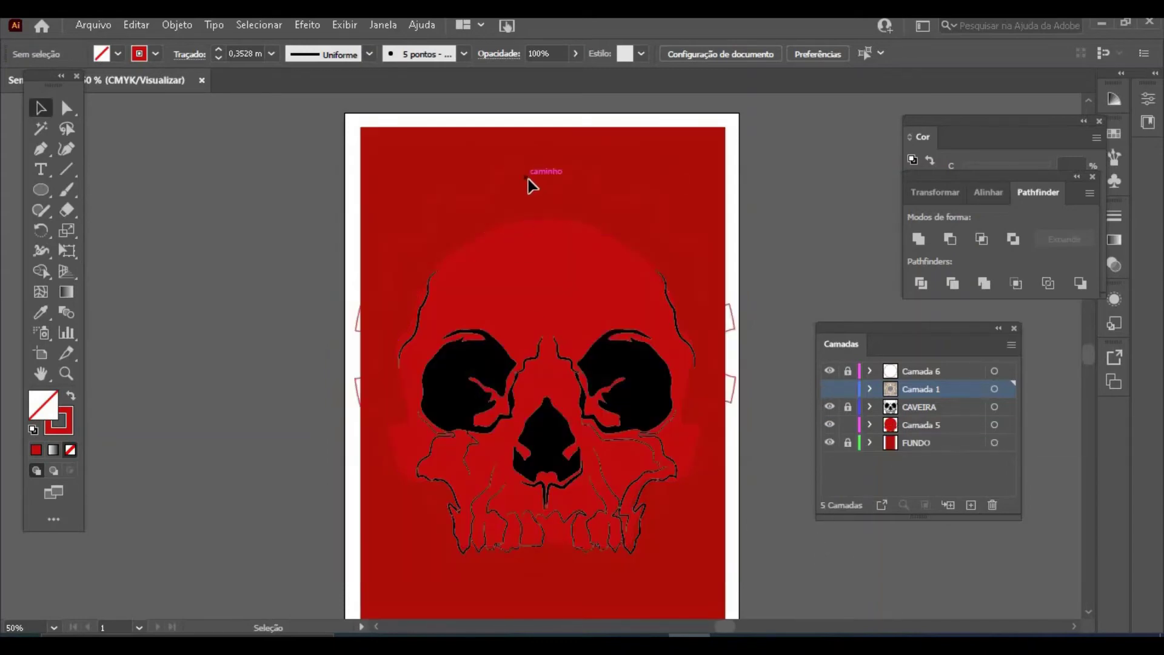
Step: Unlock Camada 6, set the gear's stroke color to K 30%, and swap it to the fill
click(848, 371)
click(734, 333)
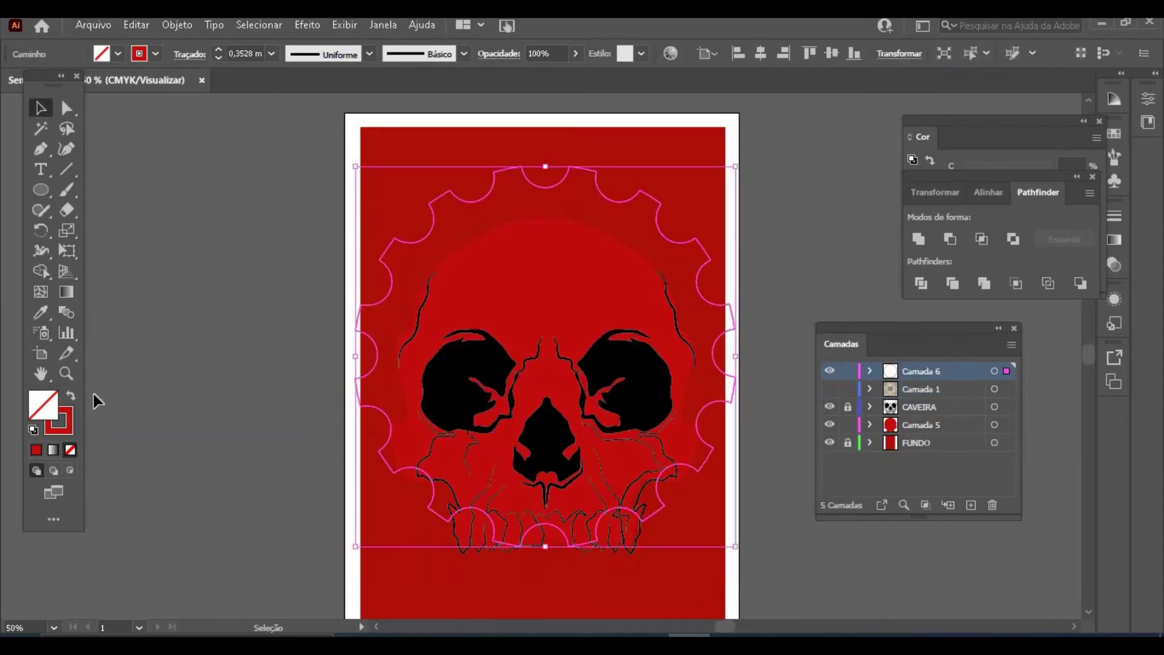
click(1000, 119)
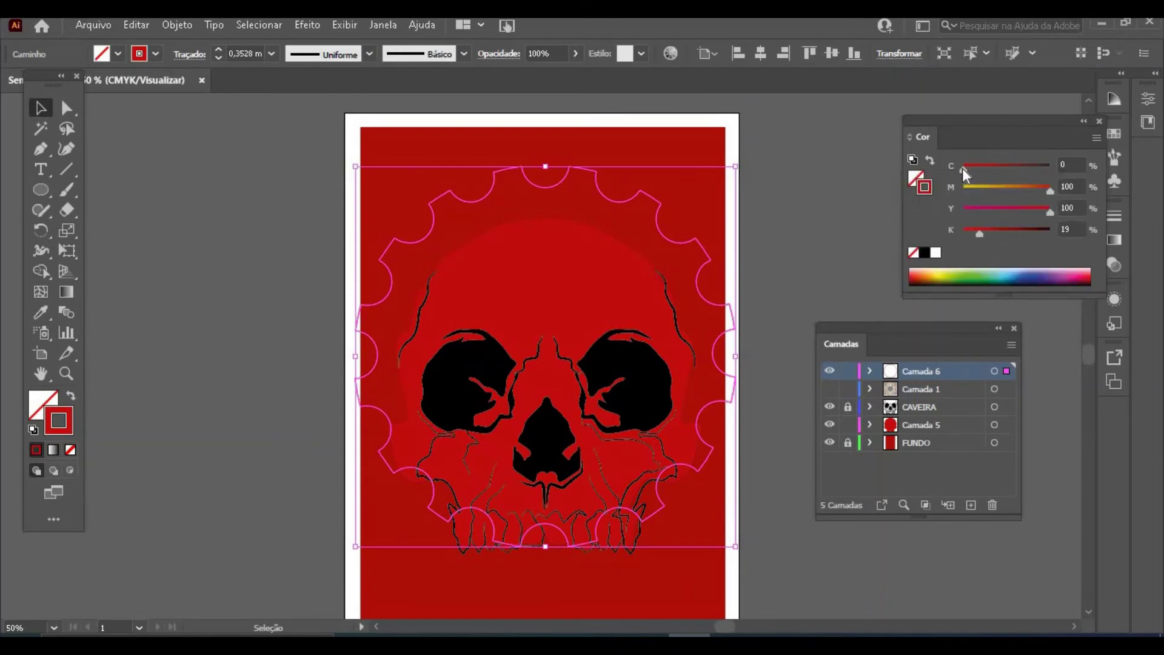
mouse_move(964, 169)
mouse_down()
mouse_move(995, 170)
mouse_move(946, 199)
mouse_move(1014, 238)
mouse_move(987, 238)
mouse_up()
click(931, 160)
Step: Move layer Camada 6 below Camada 5, and set the gear's fill to K 50%
click(931, 425)
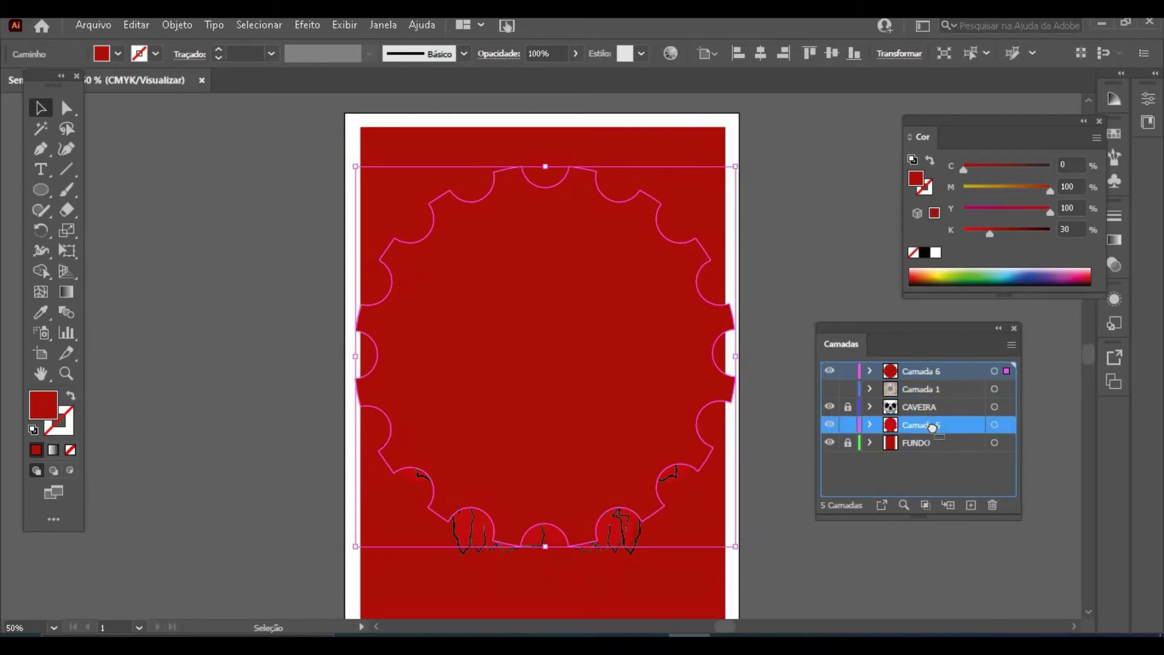
drag(932, 427, 933, 428)
click(894, 558)
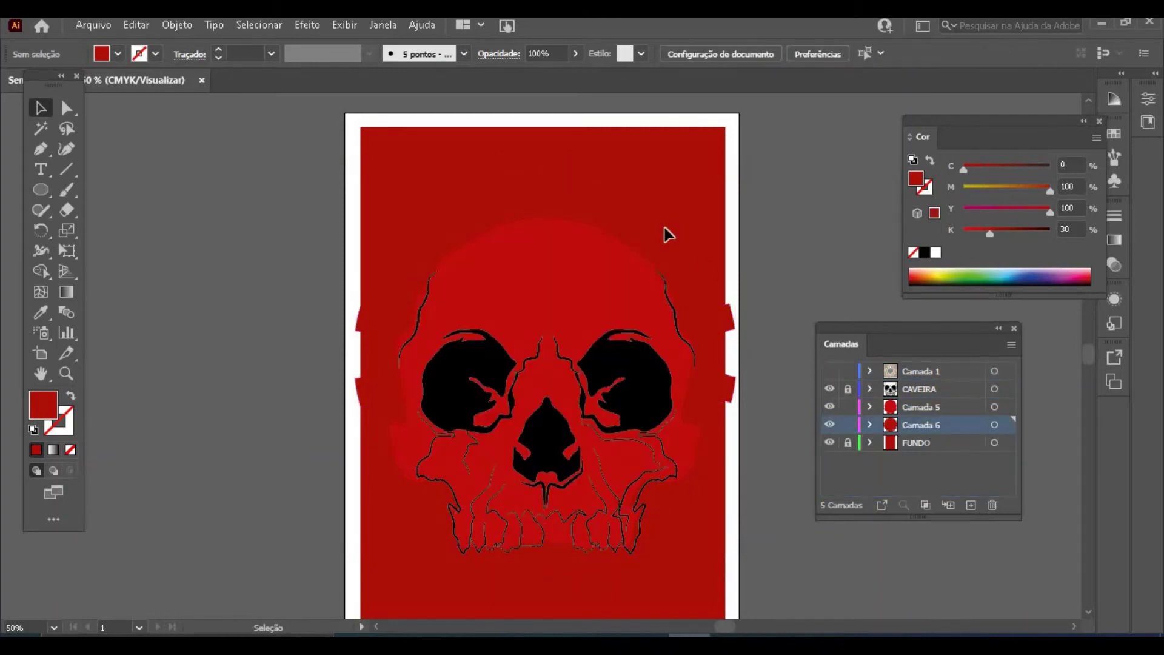
click(689, 268)
drag(988, 236, 1005, 235)
click(821, 239)
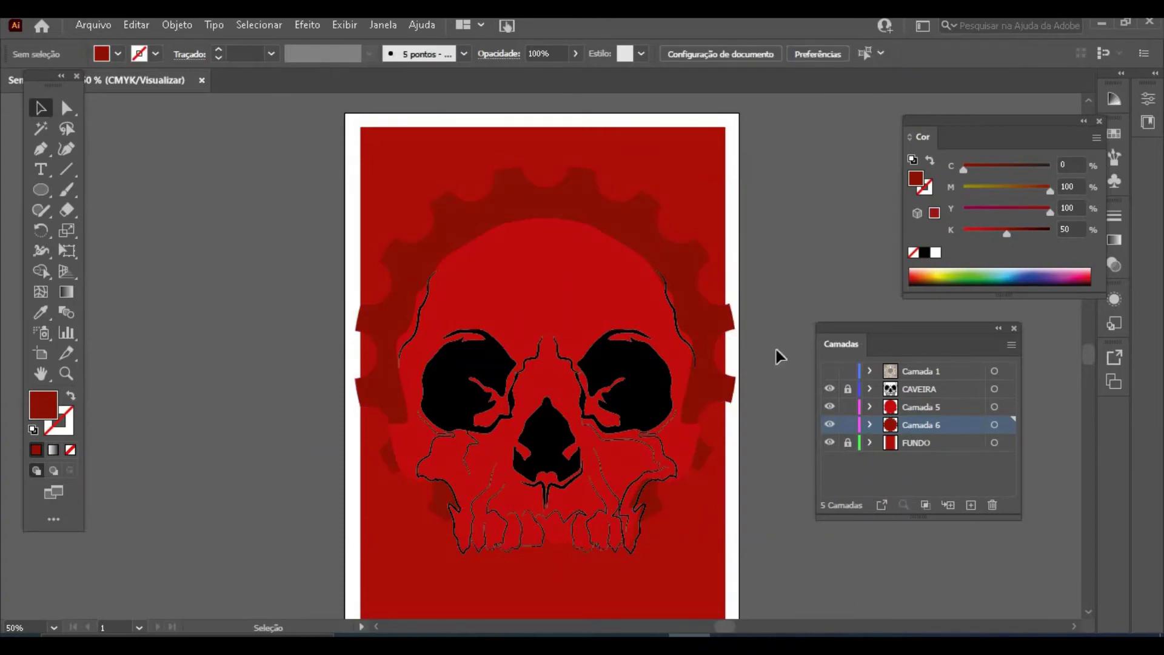
Step: Copy the gear, paste it in back, and nudge the copy five steps left and five steps up
click(586, 228)
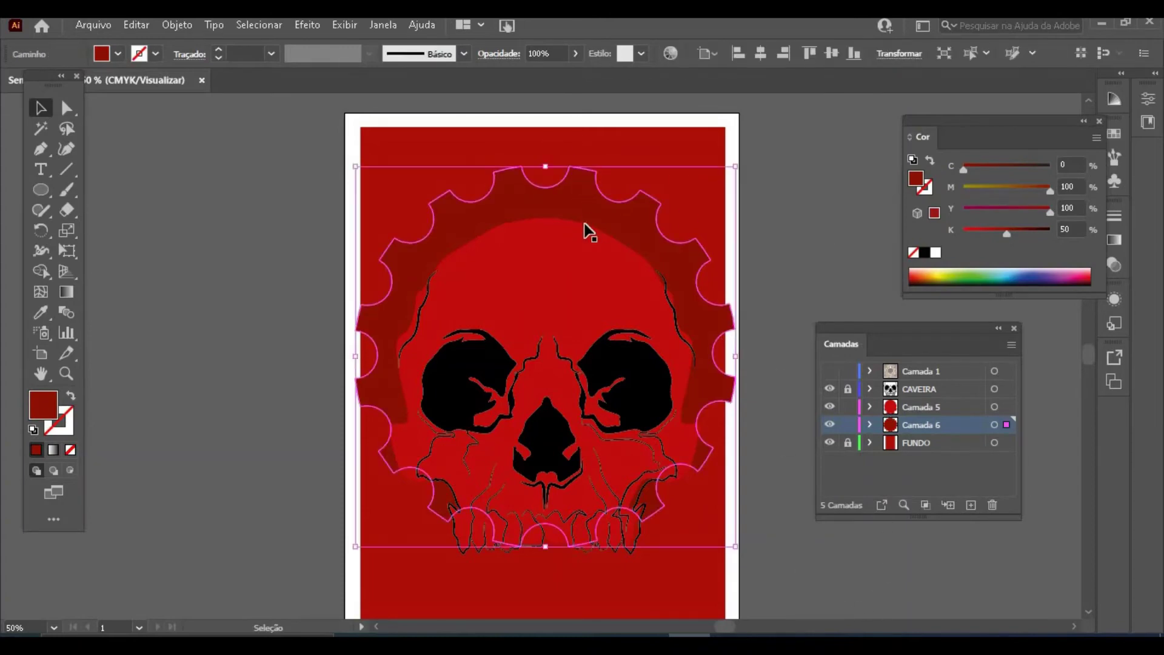
click(138, 25)
click(159, 106)
click(136, 27)
click(182, 162)
key(Left)
key(Left)
key(Left)
key(Left)
key(Left)
key(Up)
key(Up)
key(Up)
key(Up)
key(Up)
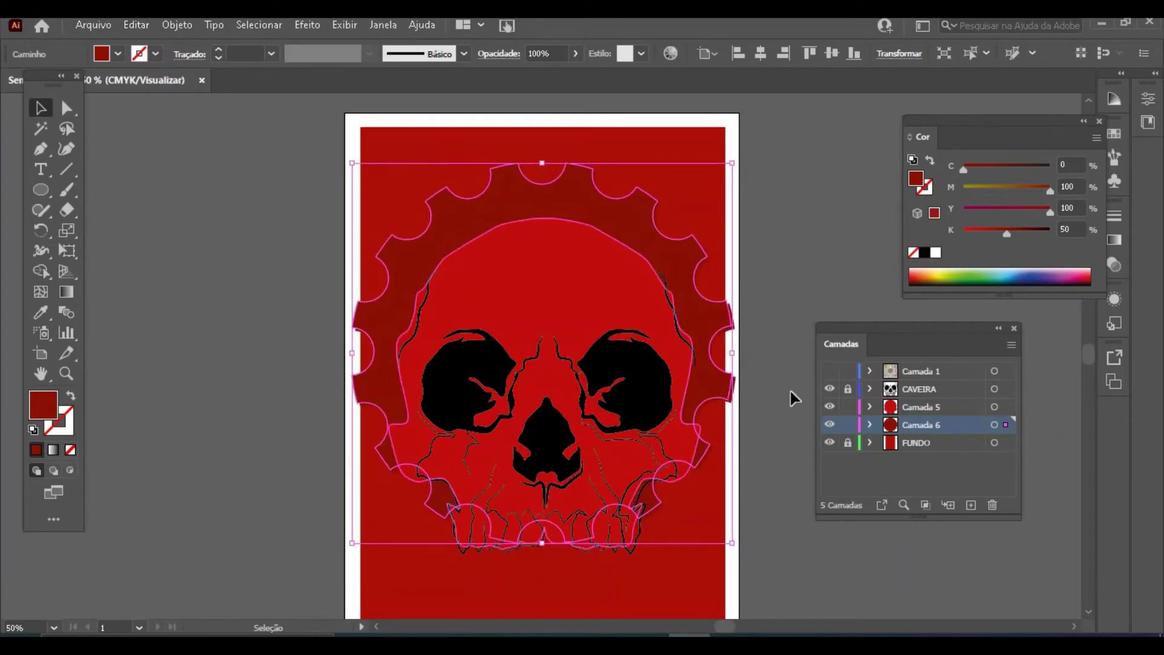
Step: Darken the rear gear copy's fill to K 69%, and nudge it two more steps left and two up
drag(1008, 233, 1024, 234)
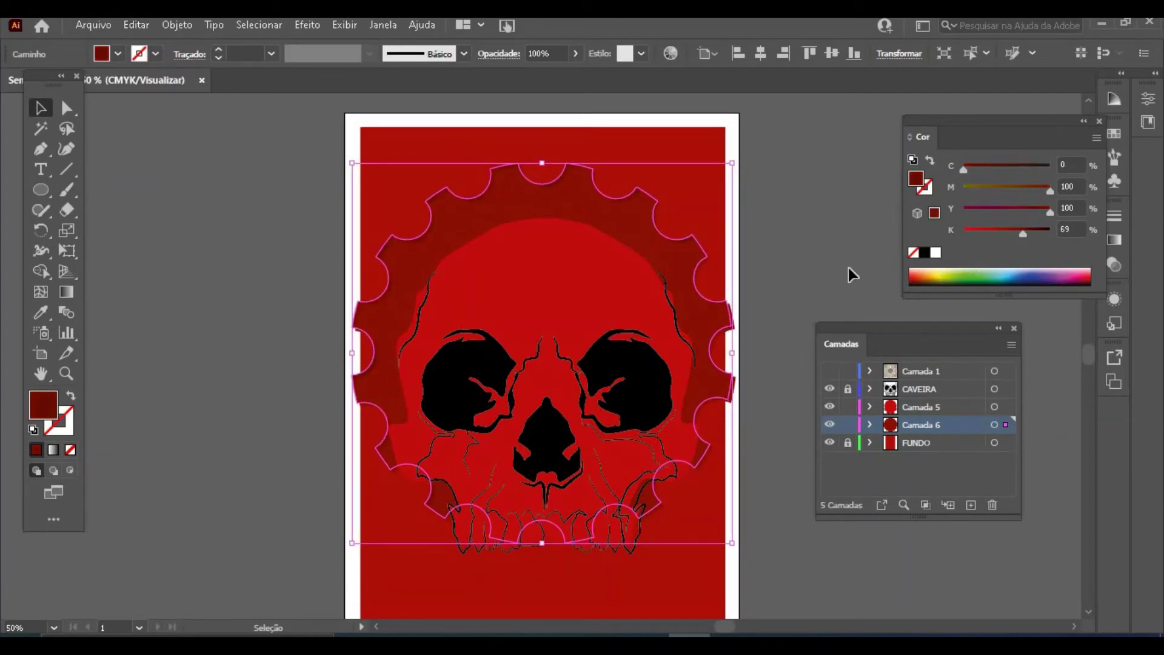
key(Left)
key(Left)
key(Up)
key(Up)
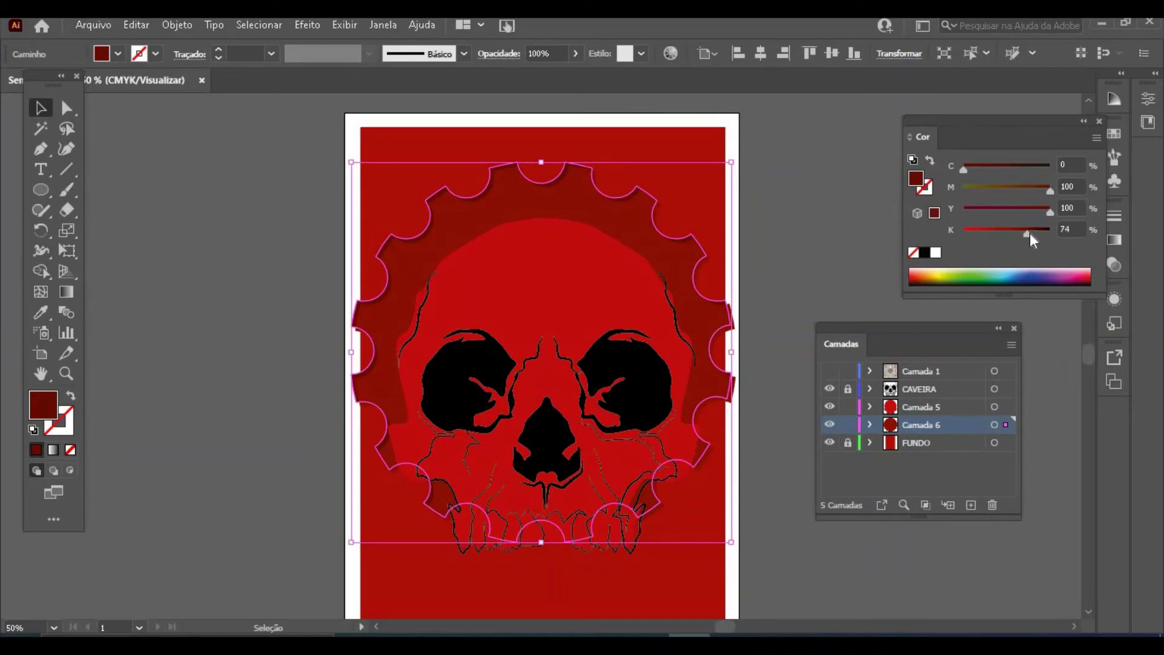
key(ctrl+shift+a)
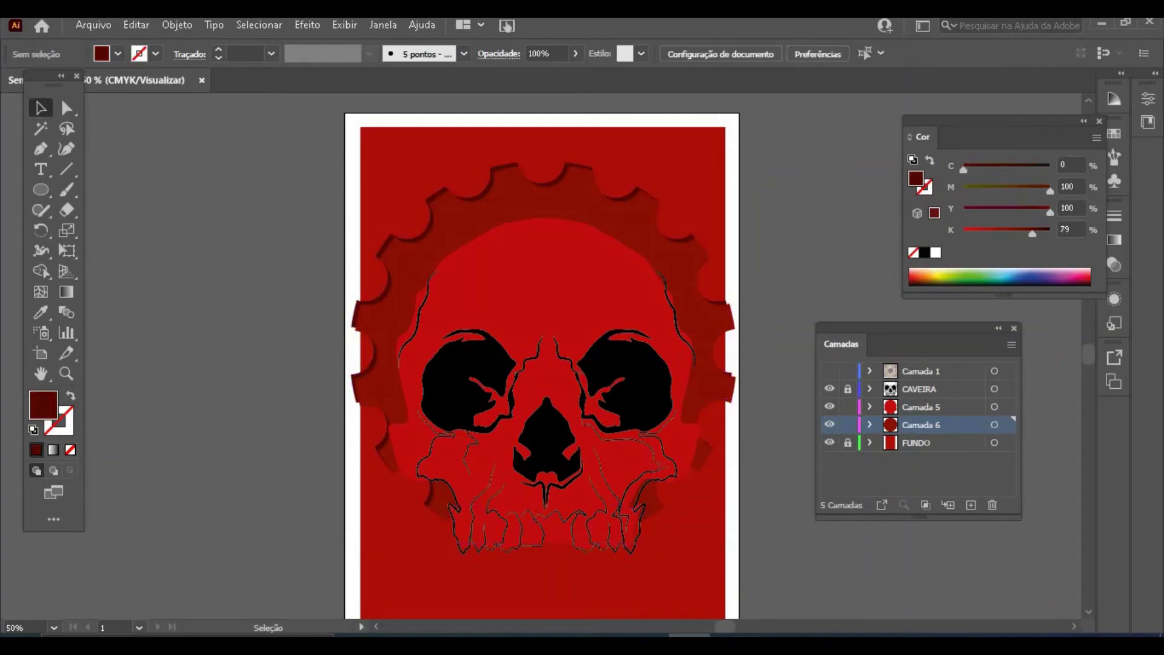
click(707, 462)
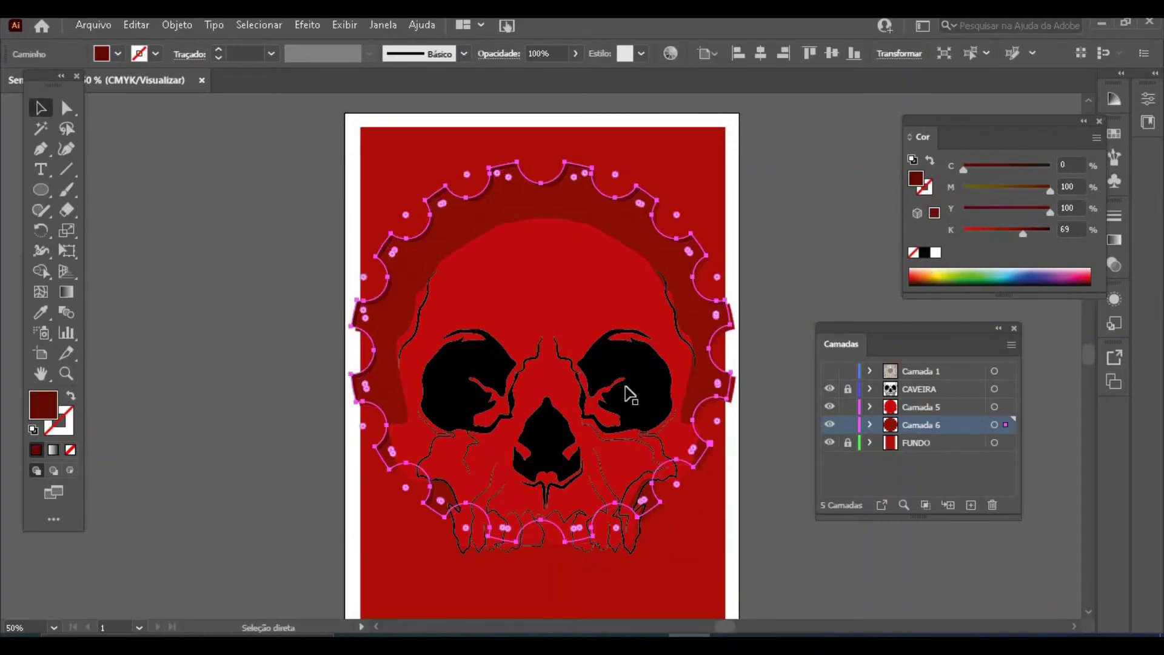
click(174, 24)
mouse_move(241, 425)
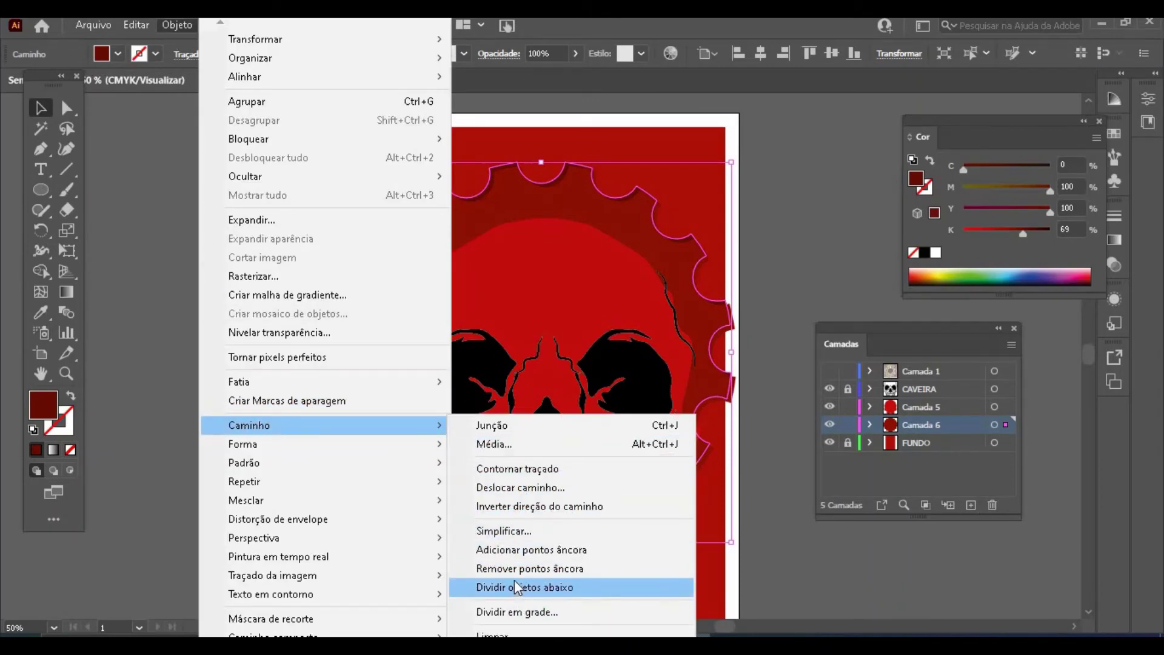
click(549, 473)
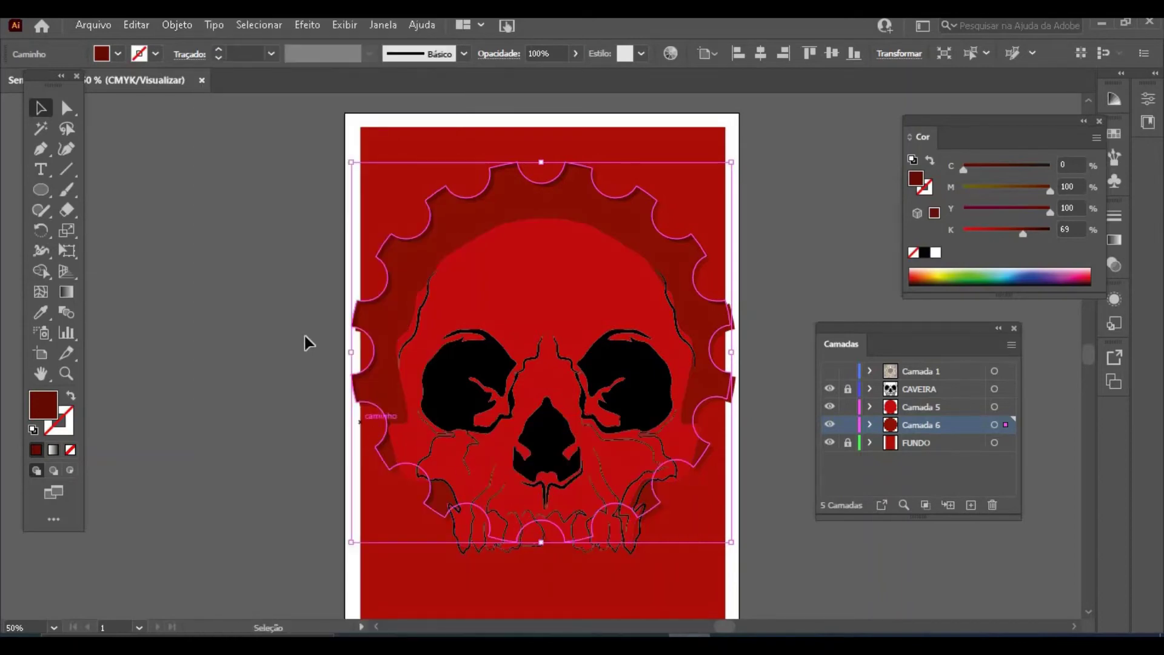
click(184, 25)
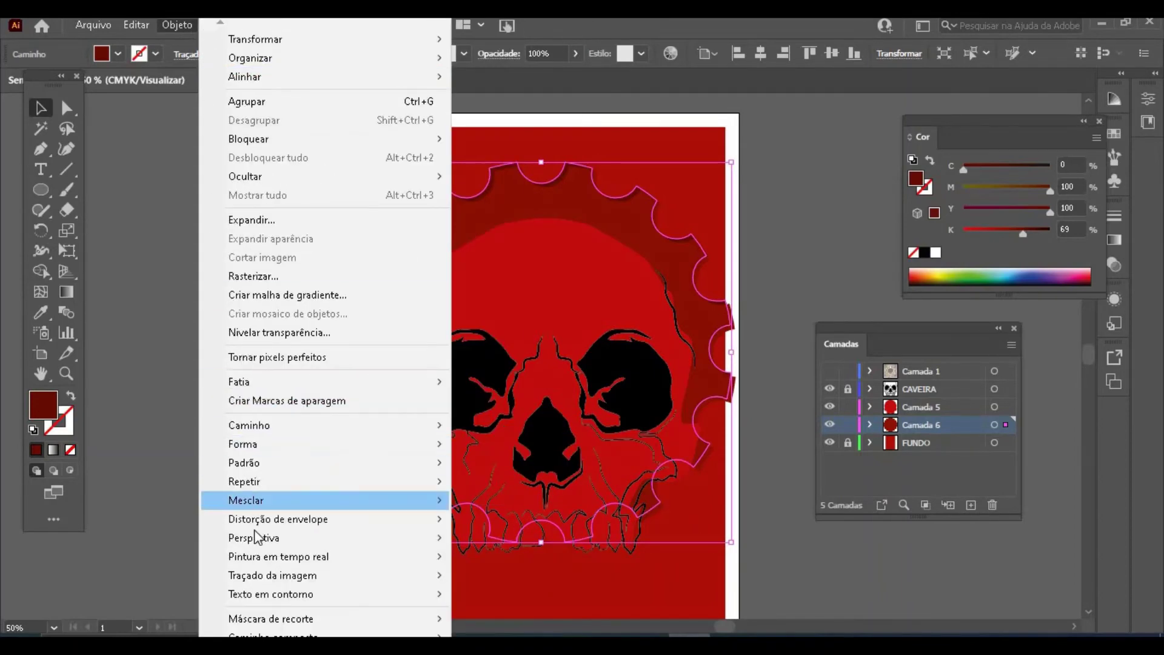
mouse_move(425, 425)
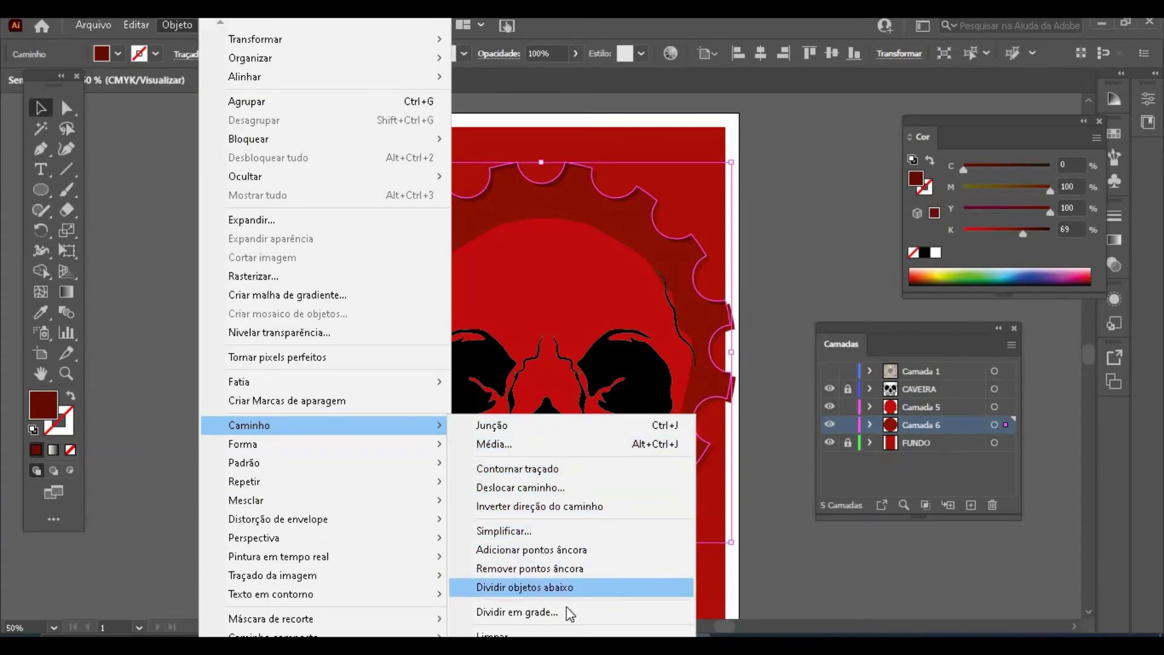
click(527, 442)
click(623, 382)
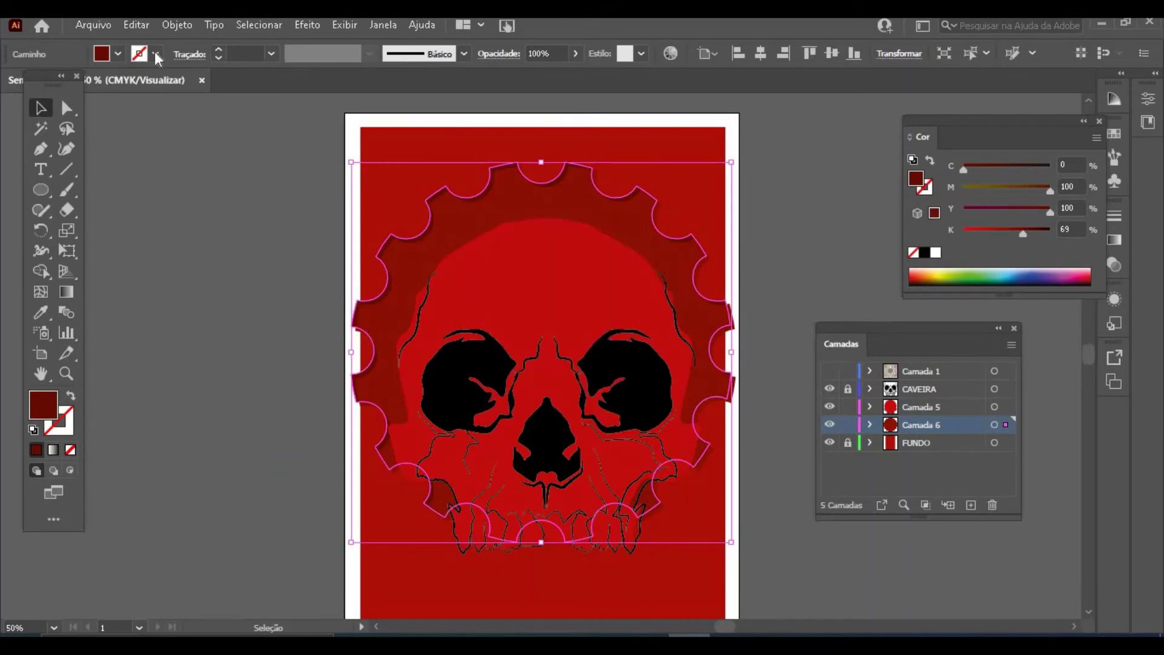
Step: Give the rear gear copy a 3,5 mm stroke in the same dark red as its fill
click(68, 417)
click(935, 231)
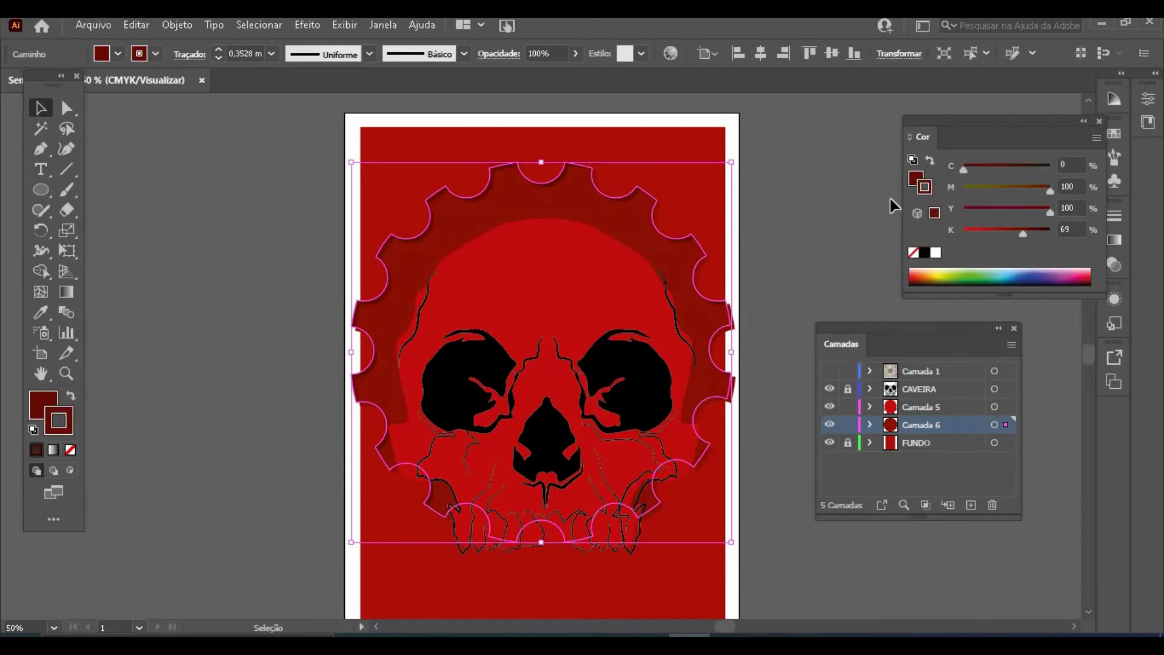
click(271, 54)
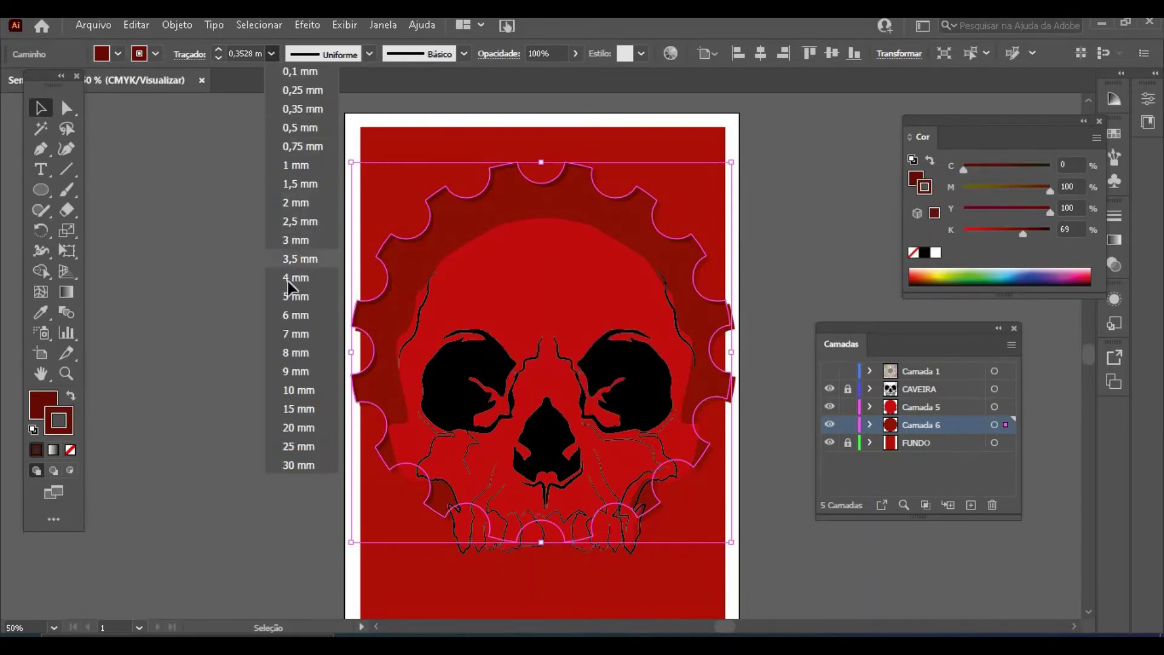
click(289, 262)
Step: Nudge the rear gear copy down and slightly right behind the front gear, and darken its stroke to K 89%
key(Down)
key(Down)
key(Down)
key(Down)
key(Down)
key(Down)
key(Down)
key(Down)
key(Down)
key(Down)
key(Down)
key(Down)
key(Down)
key(Down)
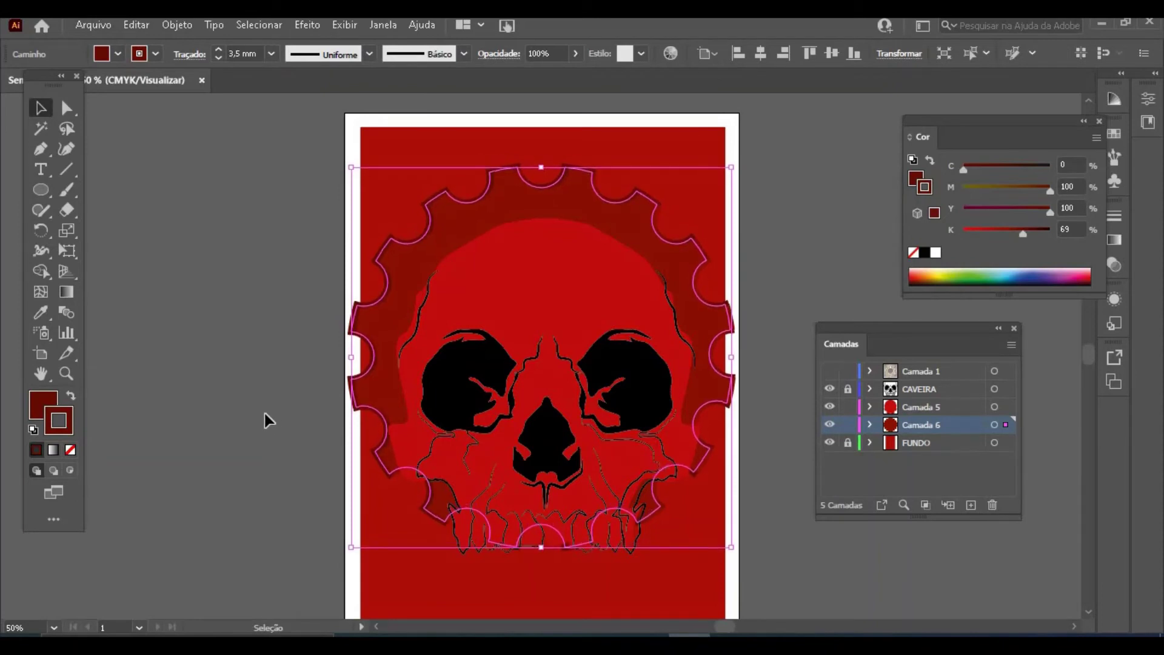
key(Right)
key(Right)
key(Right)
key(Right)
key(Right)
key(Right)
key(Right)
key(Right)
key(Right)
key(Right)
key(Right)
key(Right)
key(Right)
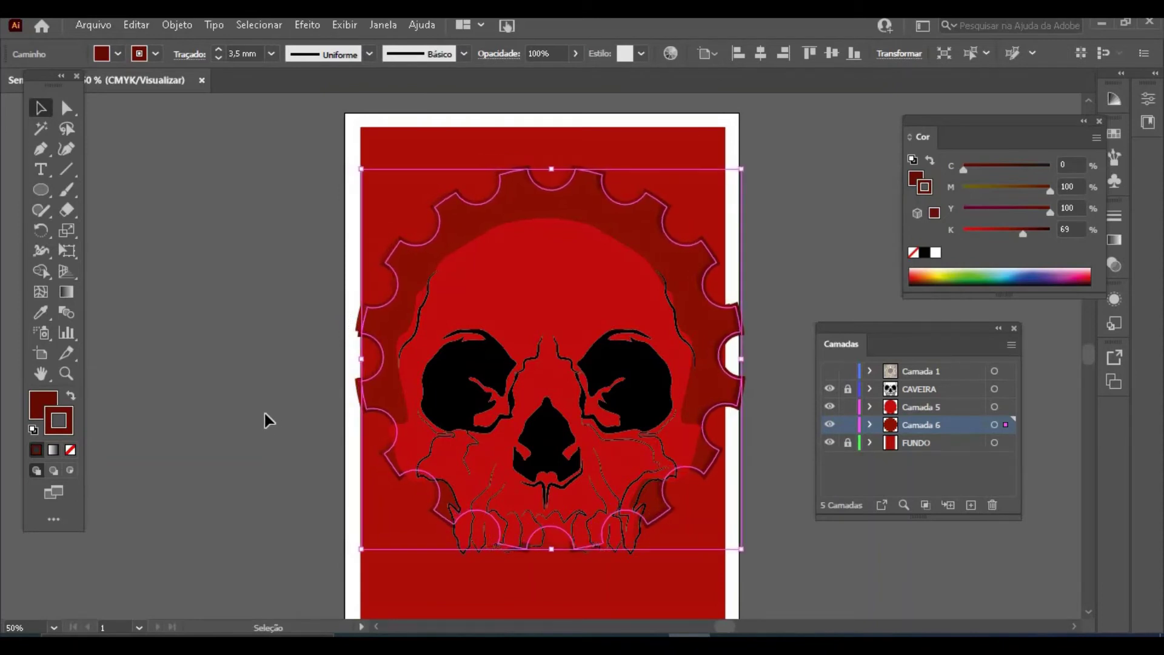
key(Left)
key(Left)
key(Left)
key(Left)
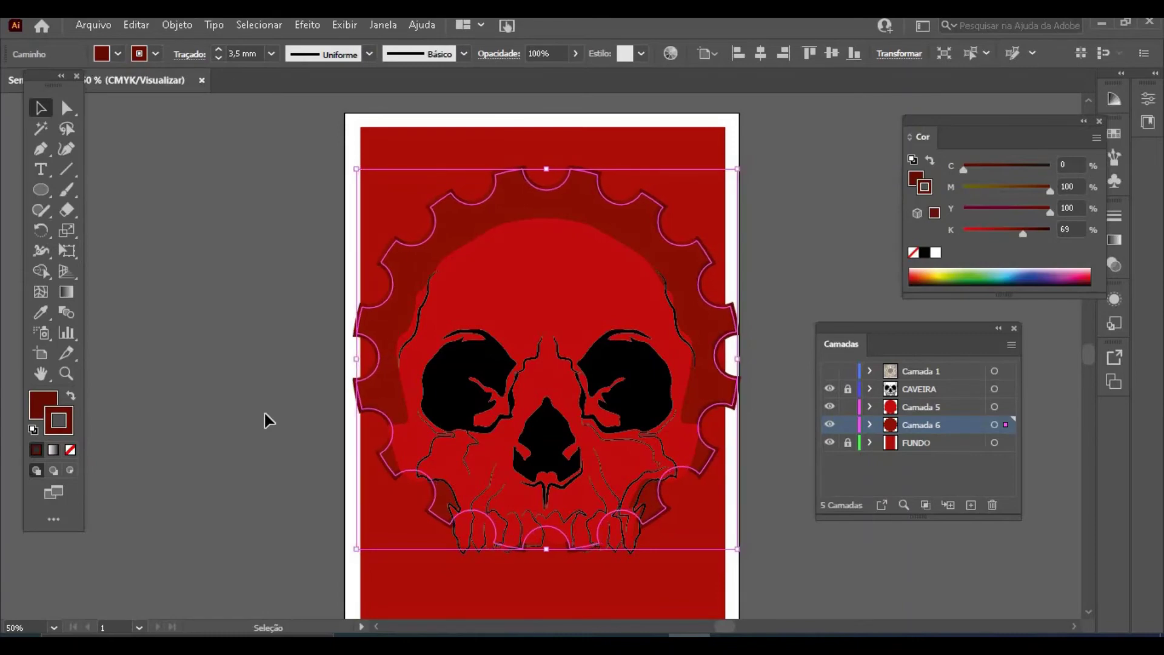
key(Down)
key(Left)
drag(1028, 232, 1041, 235)
click(962, 315)
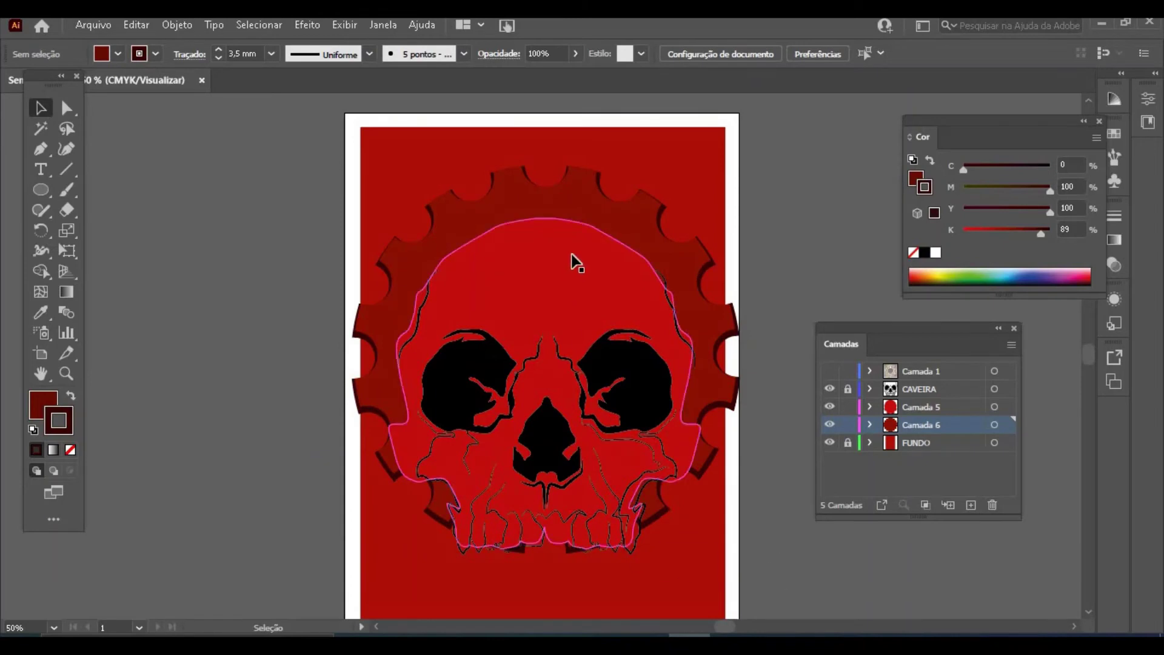
Step: Unlock layer CAVEIRA, then scale the skull and gears down together and center them horizontally inside the red background
key(ctrl+minus)
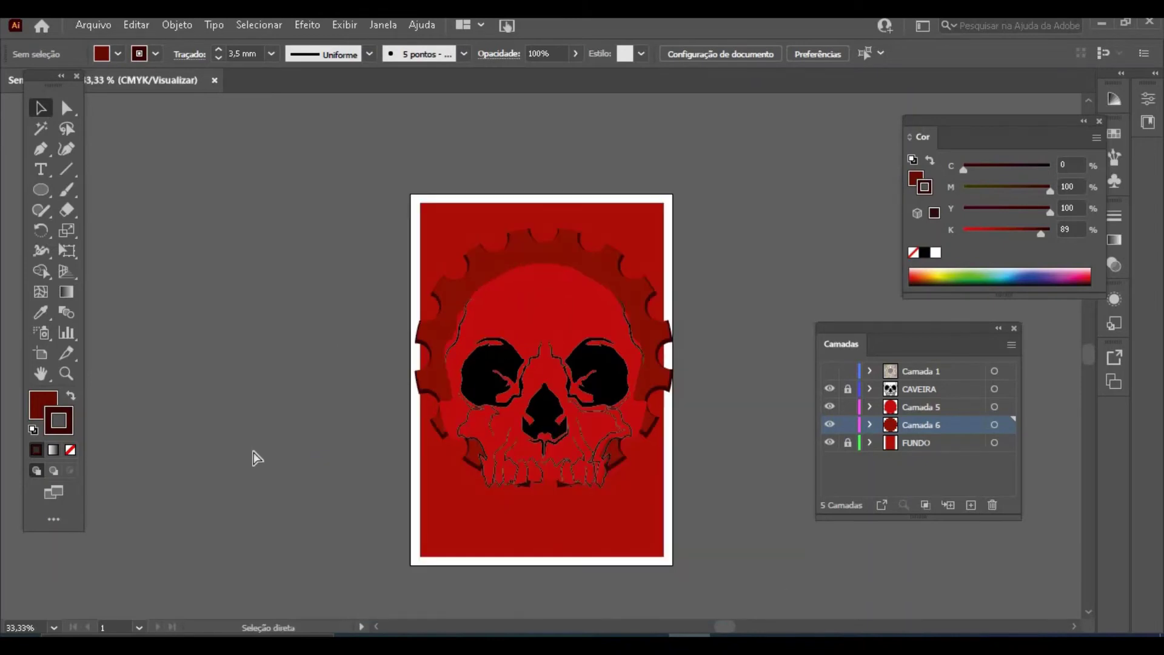
click(848, 388)
key(ctrl+a)
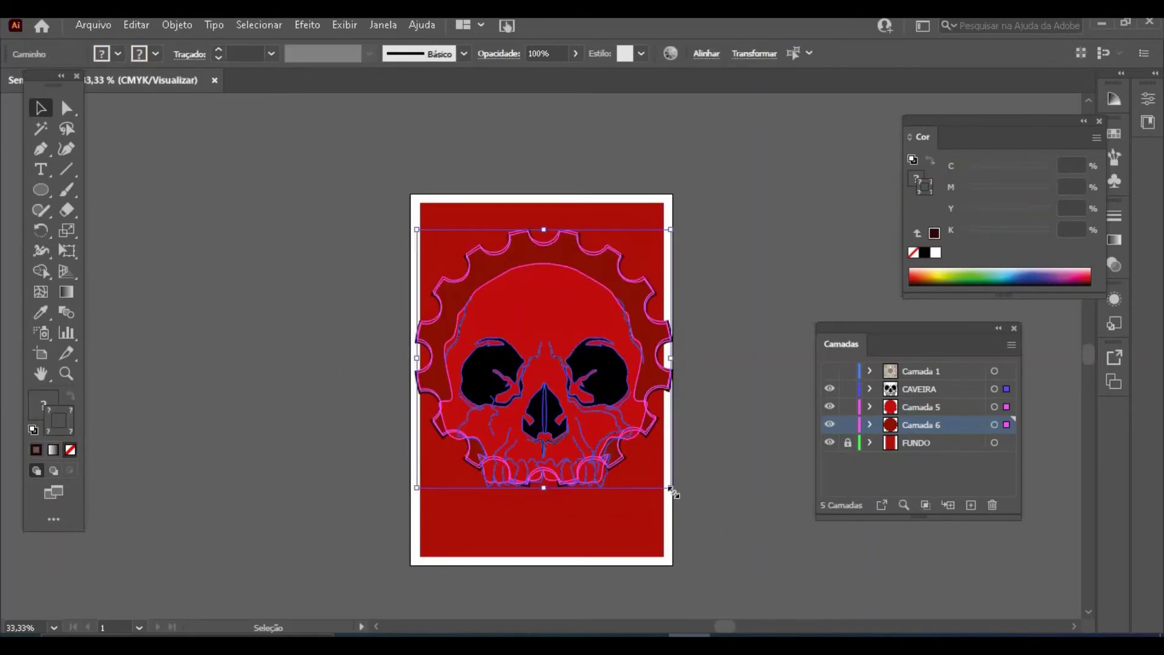
mouse_move(671, 489)
mouse_down()
mouse_move(643, 479)
mouse_move(663, 488)
mouse_up()
drag(416, 481, 432, 466)
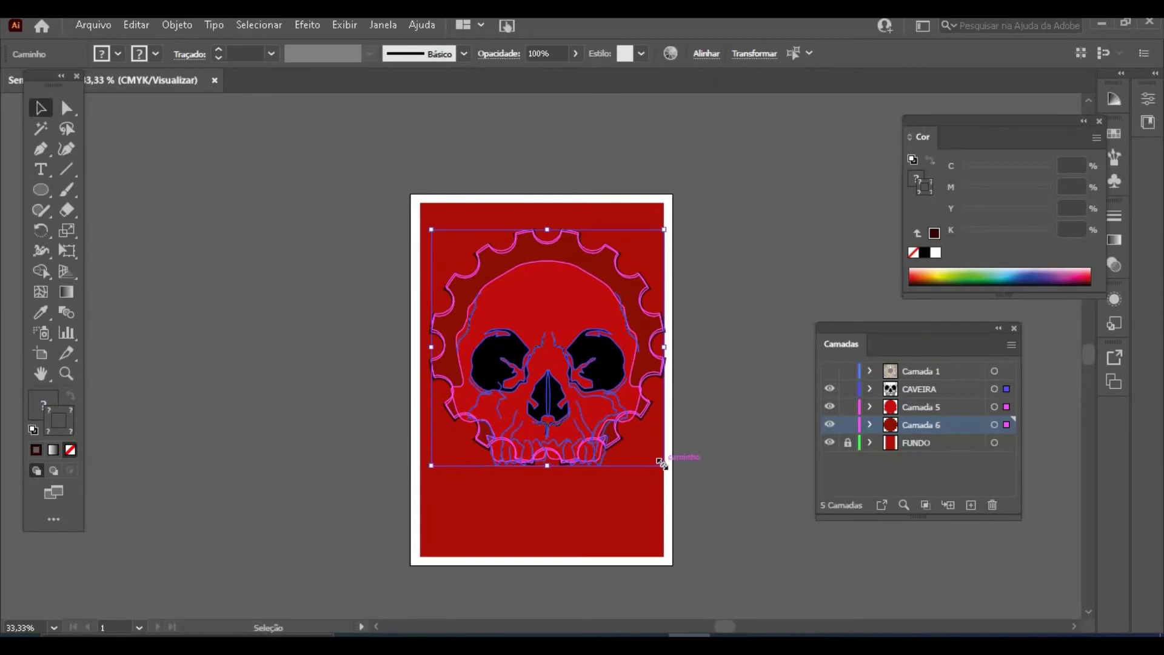
drag(662, 463, 653, 458)
drag(585, 383, 587, 419)
drag(656, 258, 663, 248)
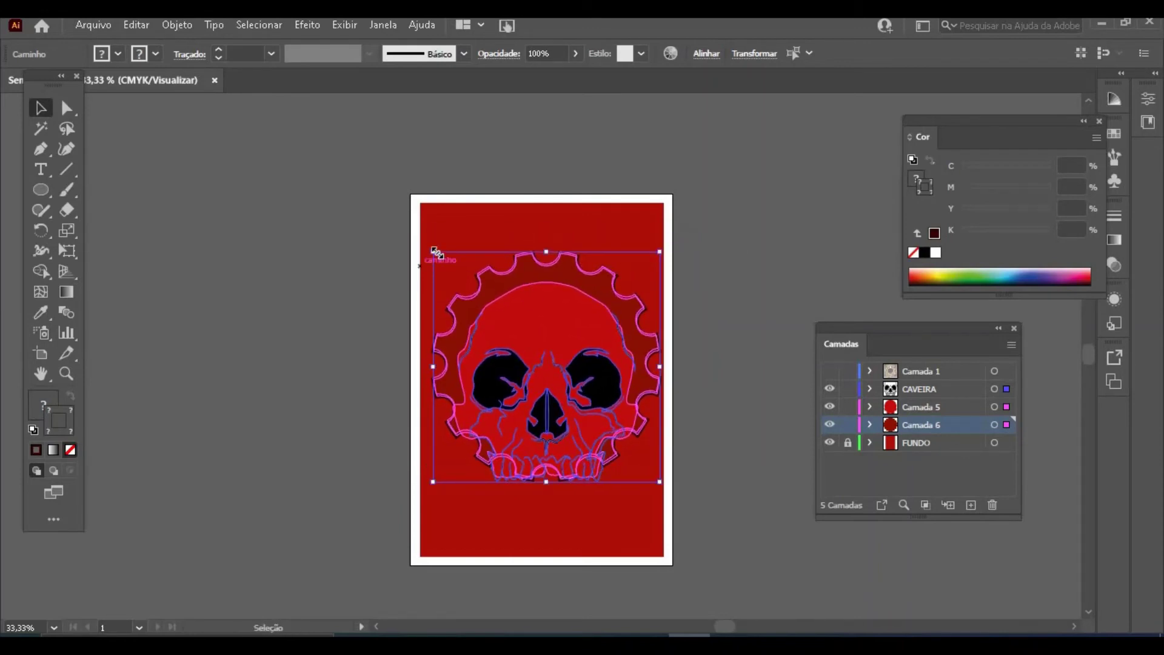
drag(433, 249, 429, 246)
click(356, 398)
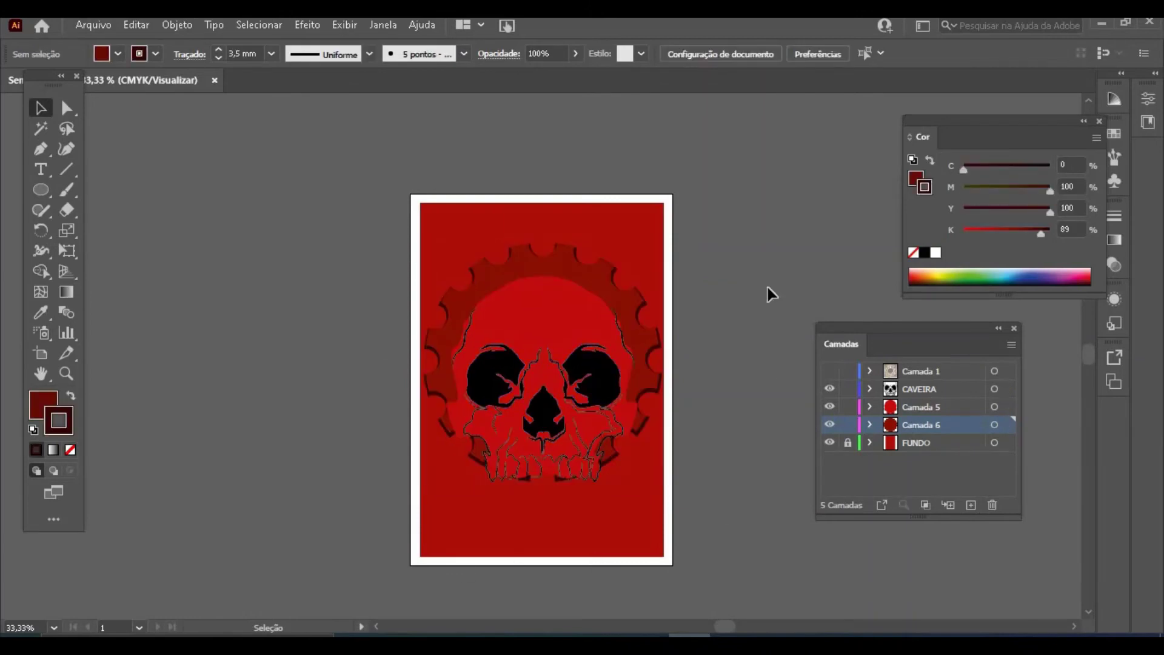
Step: Lock Camada 5 and Camada 6, and fill all artwork on layer CAVEIRA with the K 89% dark red
click(916, 391)
key(ctrl+a)
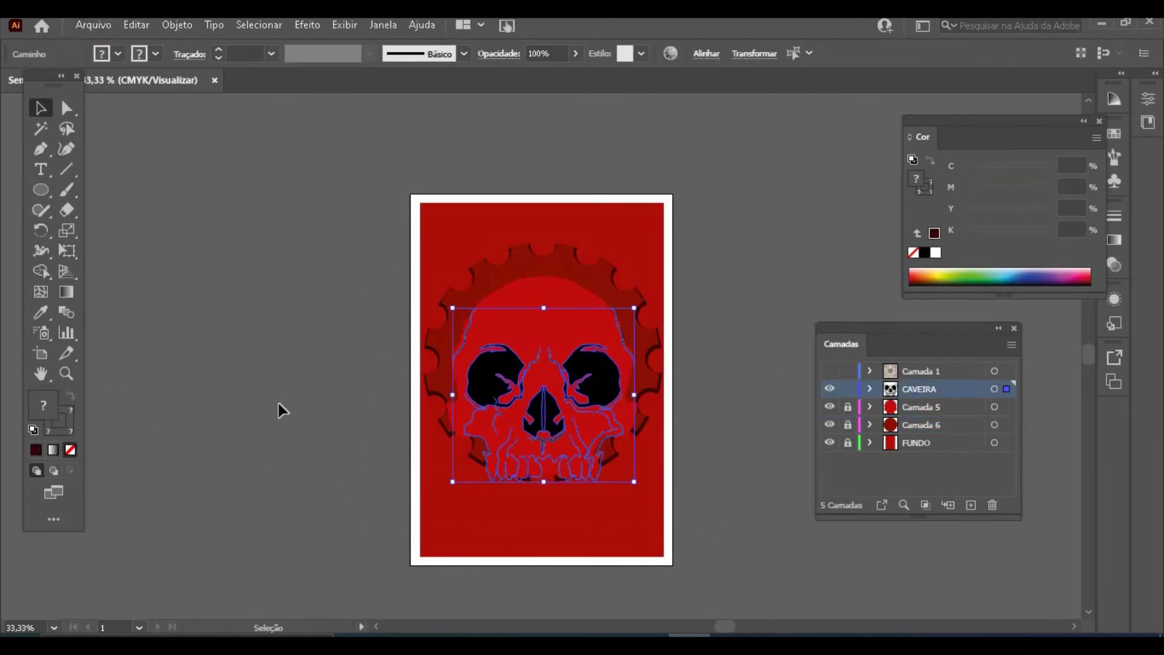
click(935, 233)
click(630, 567)
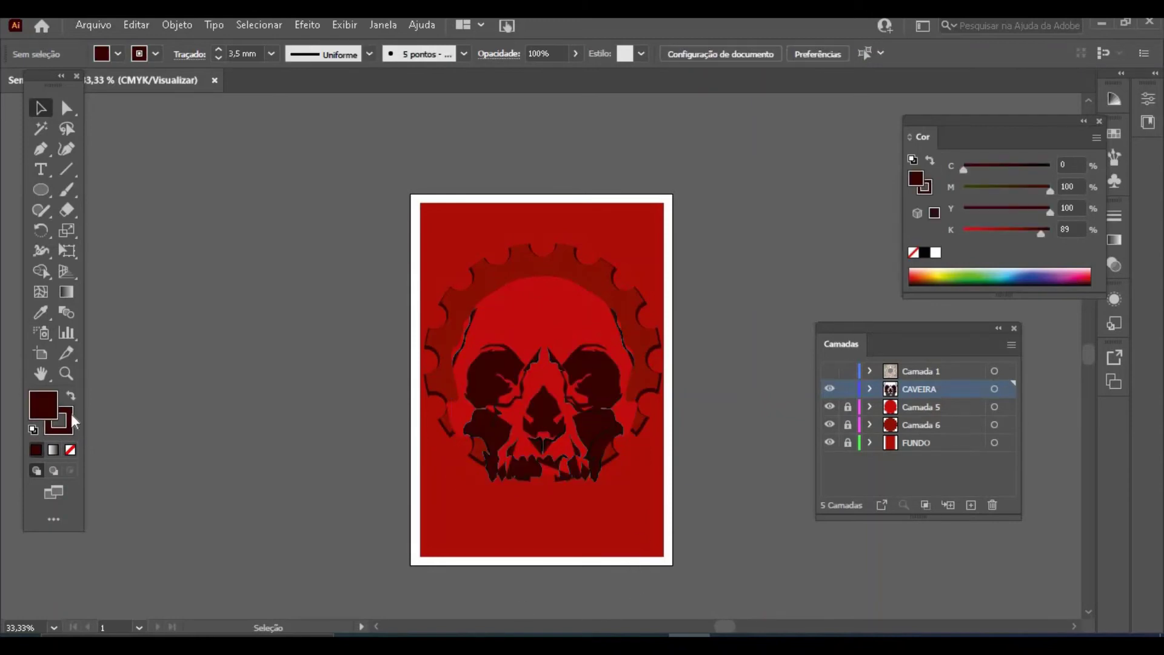
Step: Move the dark red fill to the stroke on both temple lines of the skull, leaving them without fill
click(66, 373)
click(573, 502)
click(511, 154)
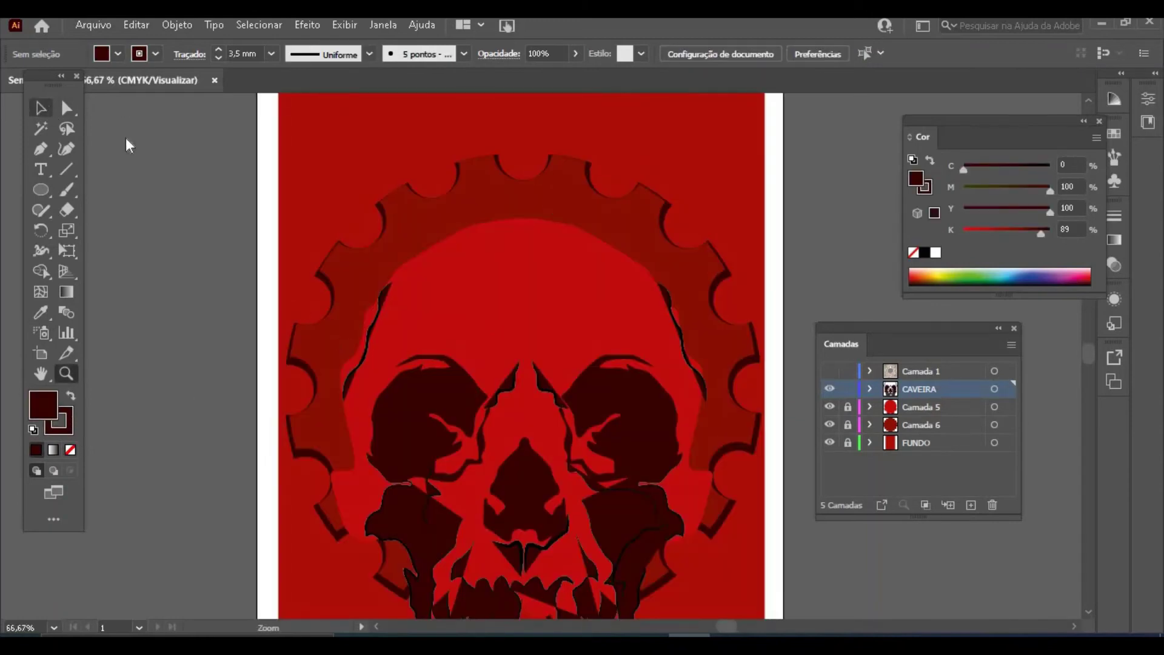
key(v)
click(374, 330)
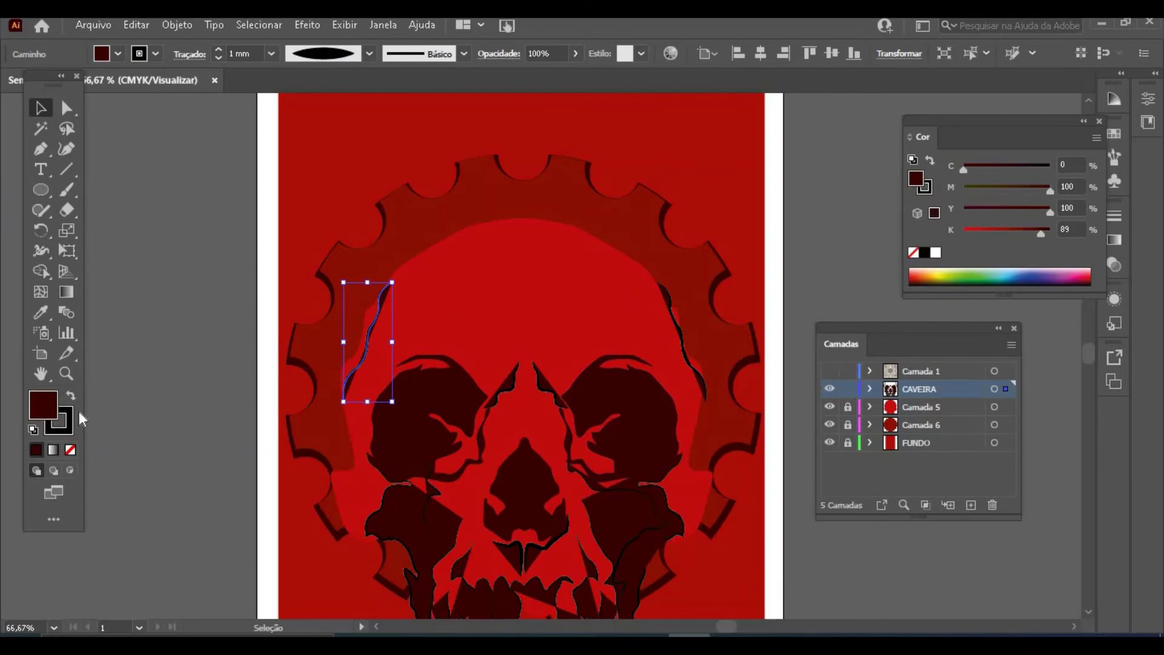
click(70, 449)
click(180, 333)
click(691, 333)
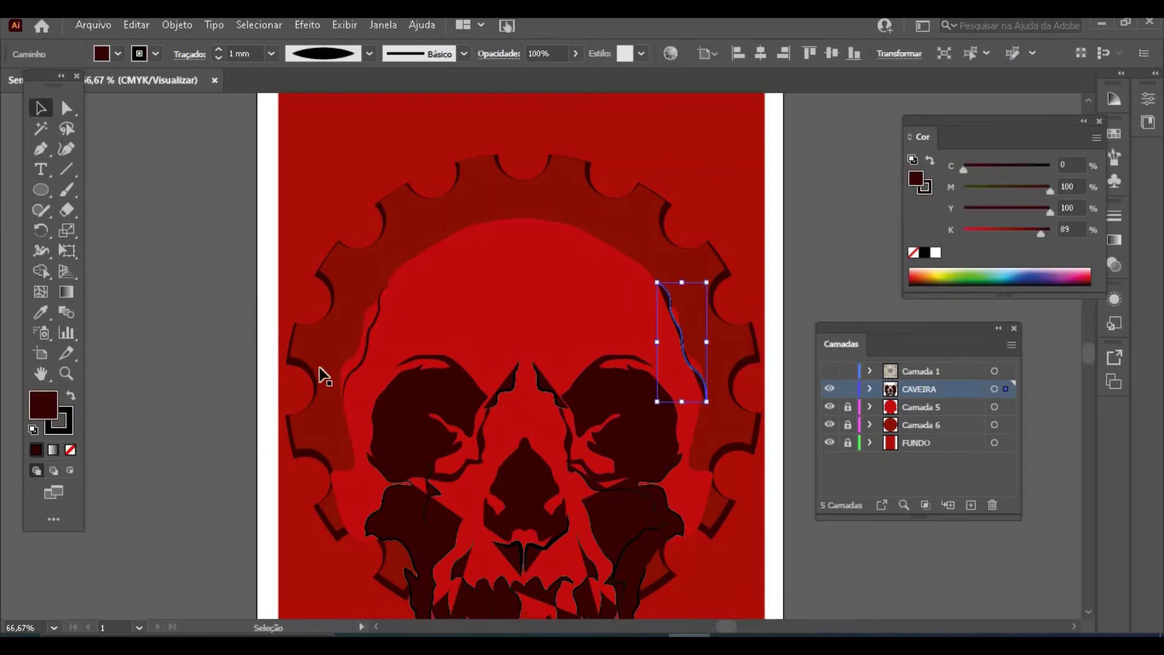
click(71, 395)
click(165, 272)
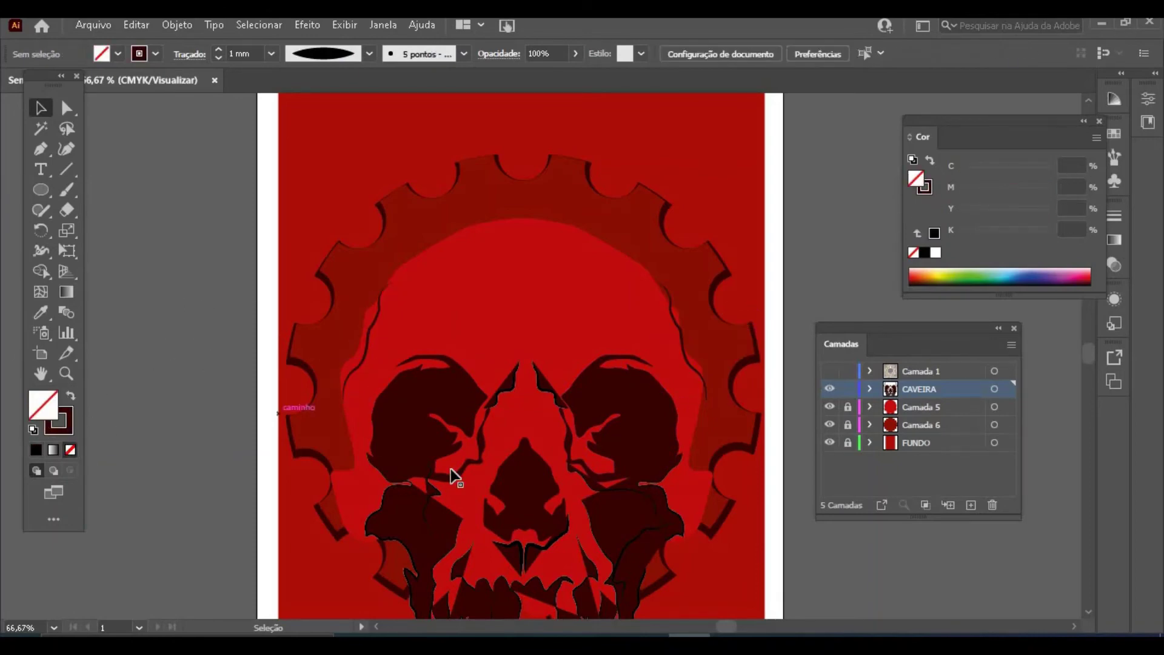
Step: Turn the nose bridge lines and both outer cheekbone outlines into dark red strokes with no fill
click(546, 393)
shift+click(502, 402)
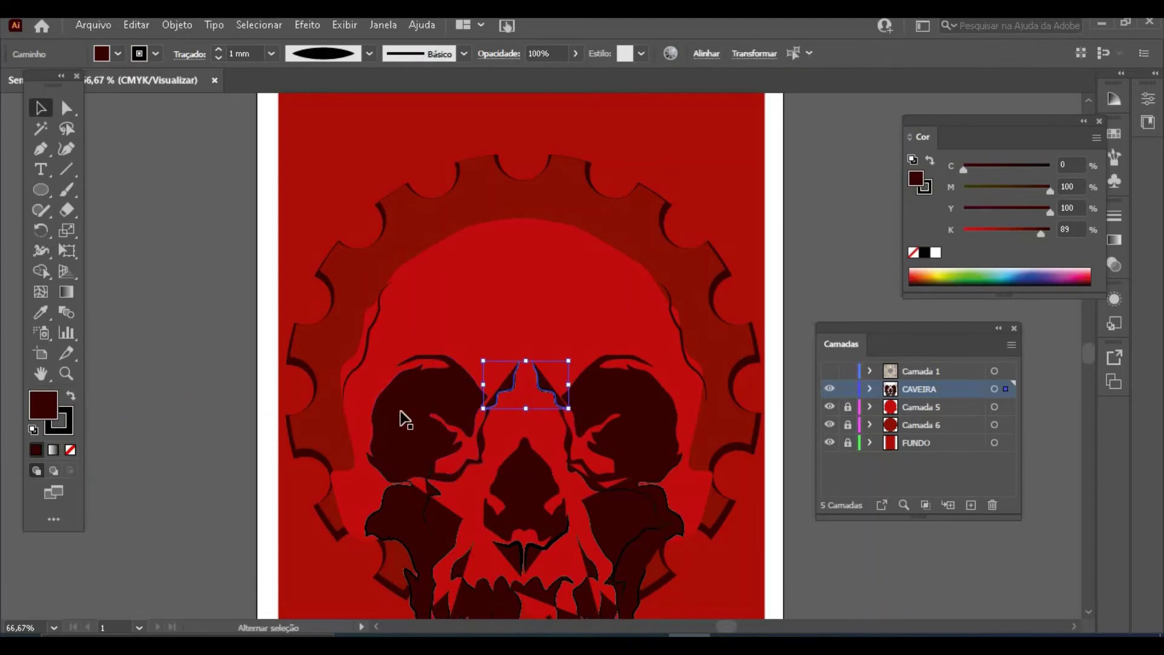
shift+click(377, 477)
shift+click(670, 522)
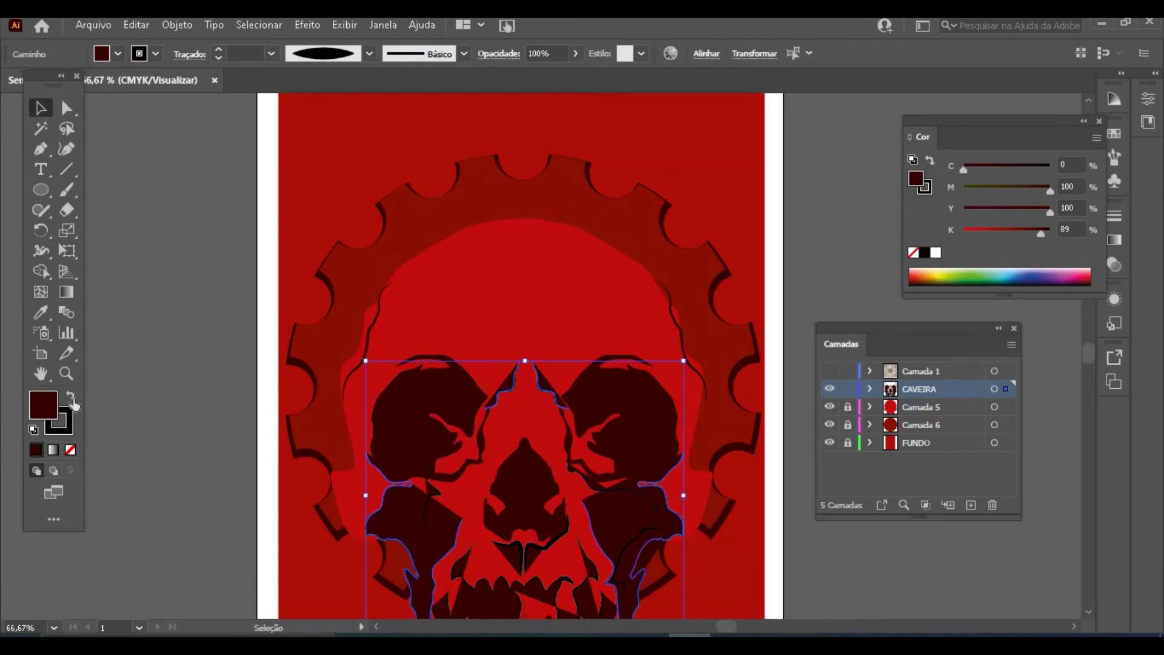
click(71, 396)
key(slash)
key(ctrl+shift+a)
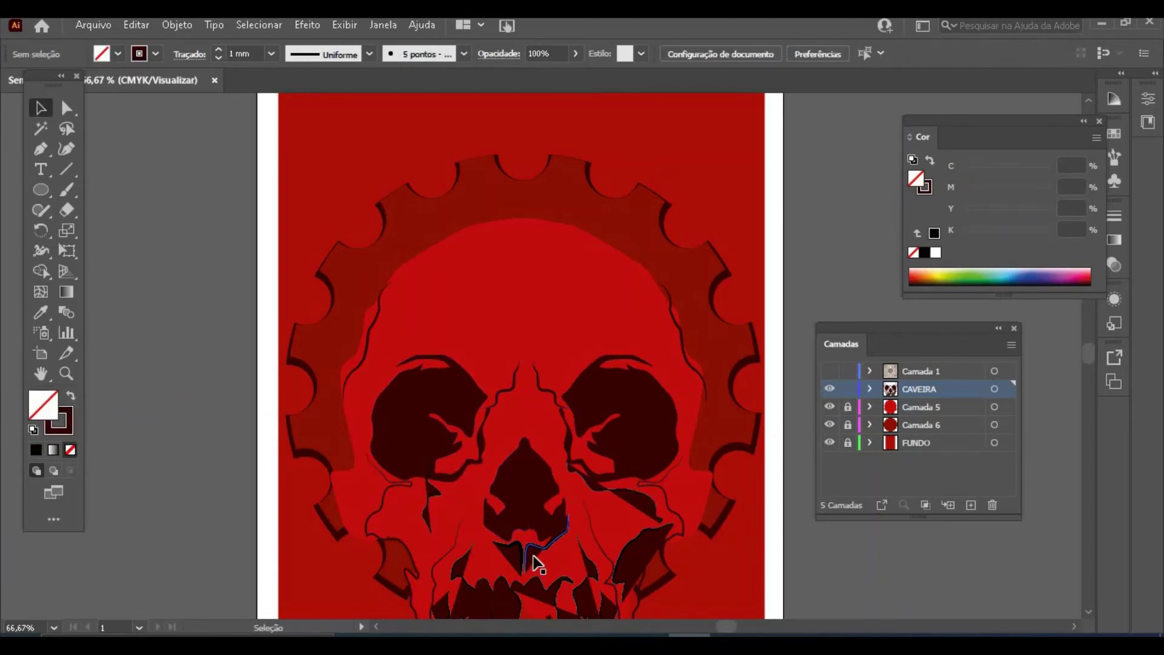
Step: Give the lines beneath the nose and the skull's right-hand jaw contour a dark red stroke and no fill
click(533, 556)
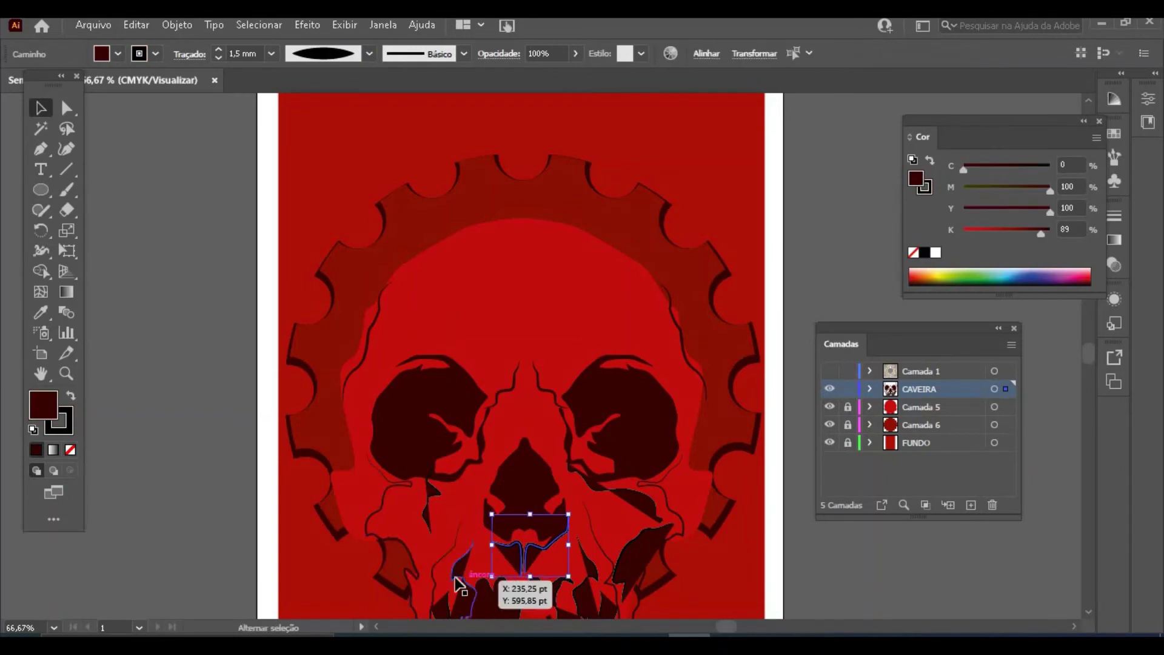
shift+click(637, 551)
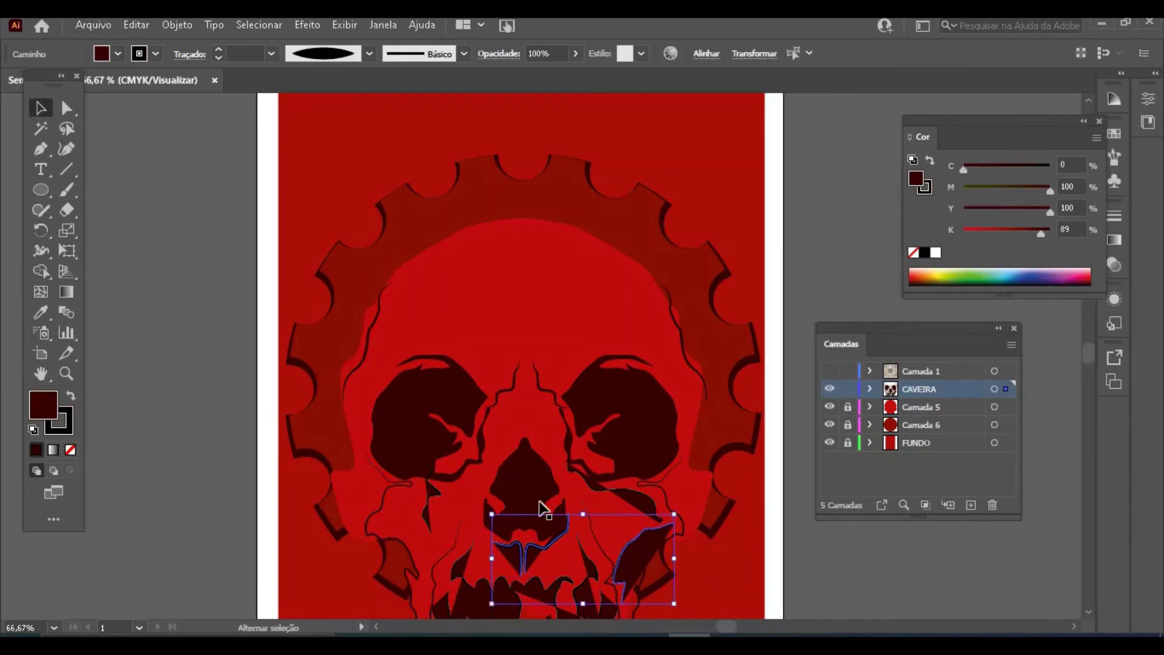
click(71, 399)
click(70, 450)
click(166, 494)
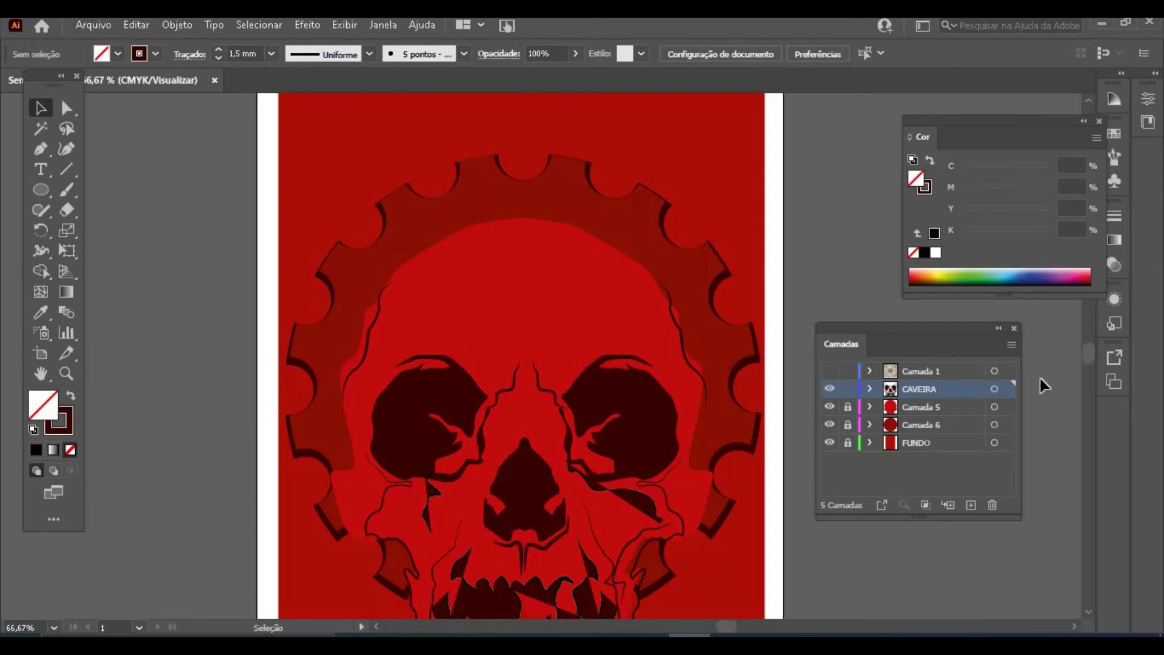
Step: Swap the dark red to the stroke and remove the fill on the contour below the right-hand eye and the left-hand cheek crack
scroll(1089, 358, down, 5)
click(594, 316)
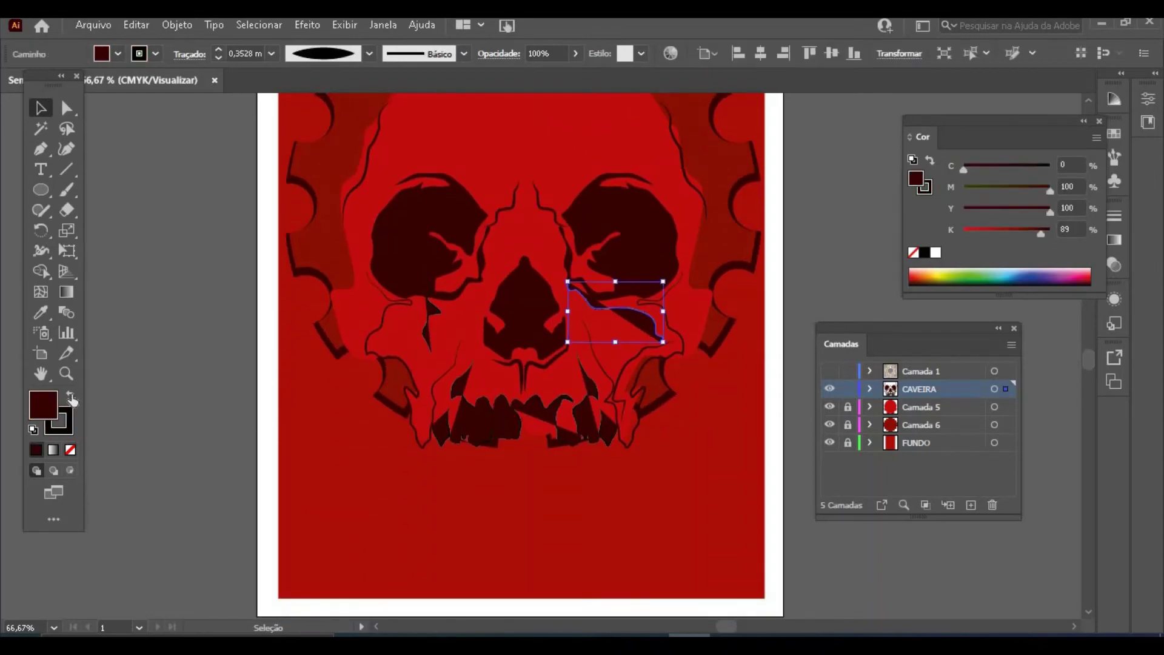
click(71, 397)
click(70, 450)
click(174, 451)
click(429, 315)
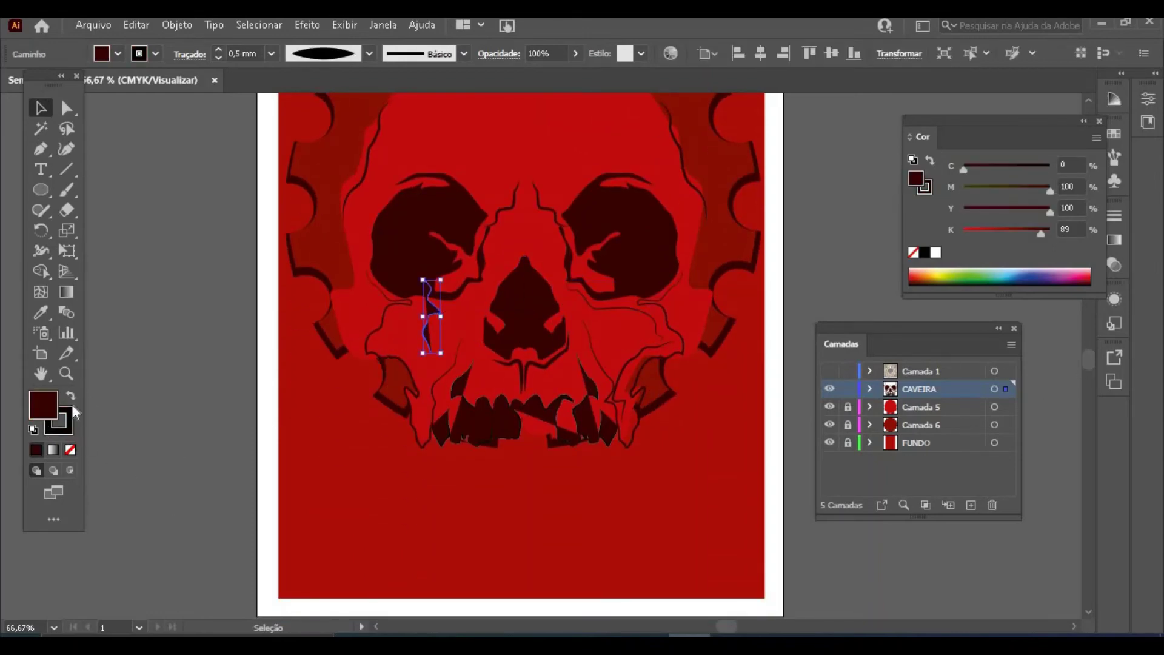
click(71, 399)
click(71, 450)
click(173, 461)
Step: Select all the tooth outlines together and give them a dark red stroke with no fill
click(456, 394)
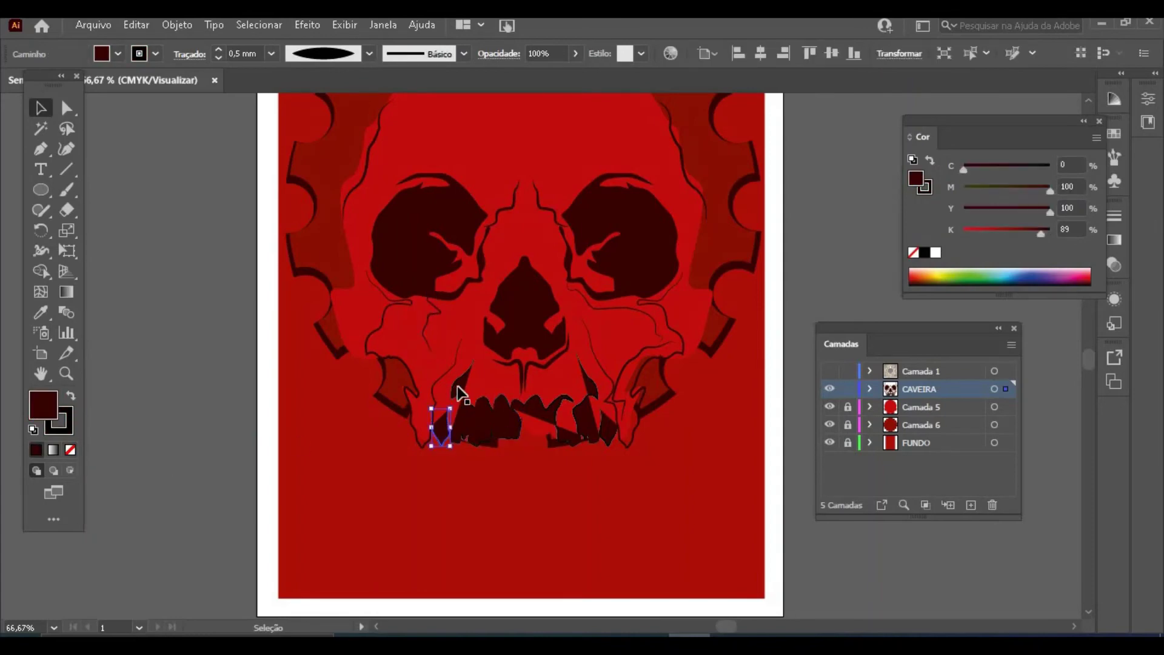
shift+click(484, 423)
shift+click(506, 419)
shift+click(543, 415)
shift+click(576, 438)
shift+click(589, 429)
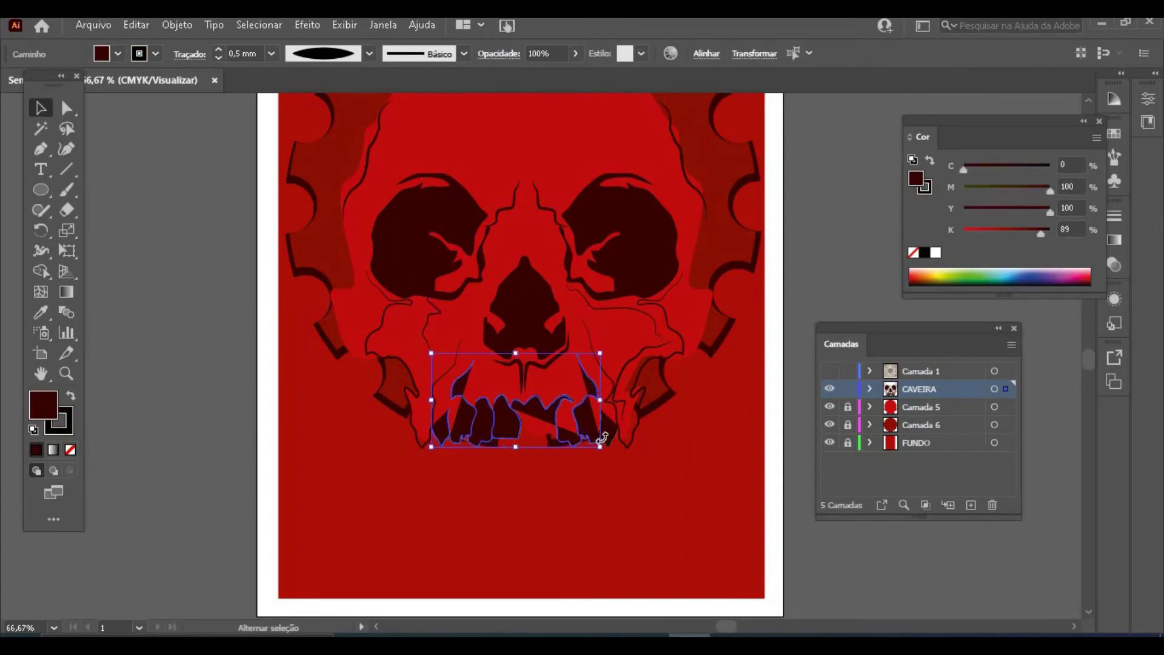
shift+click(607, 433)
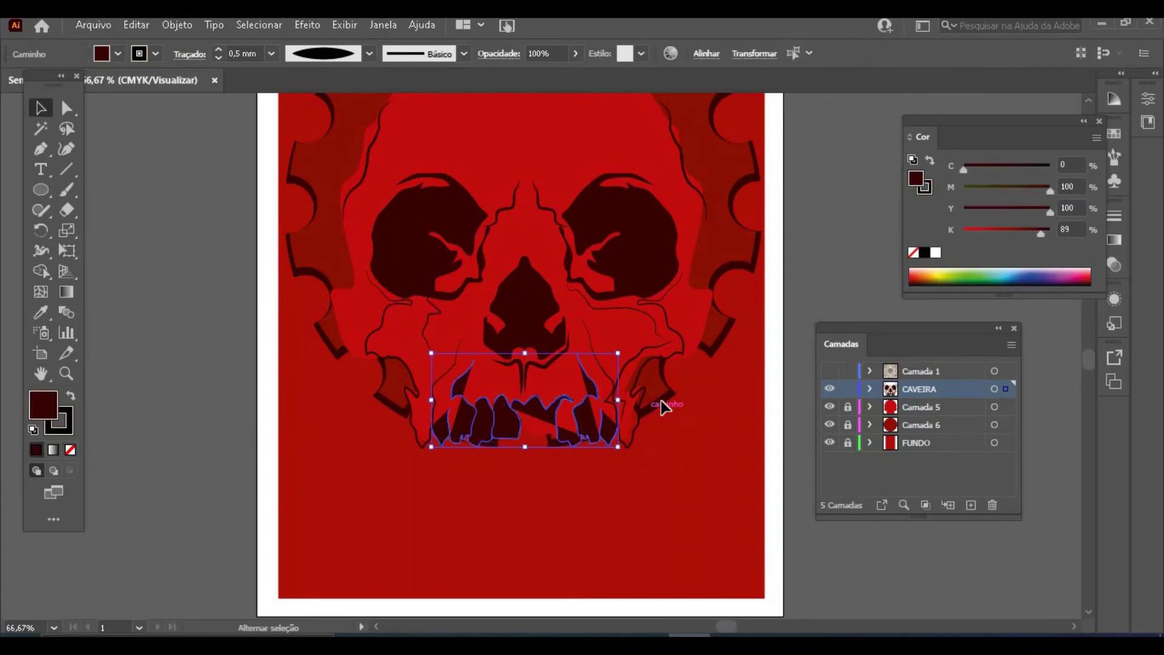
click(70, 450)
click(468, 482)
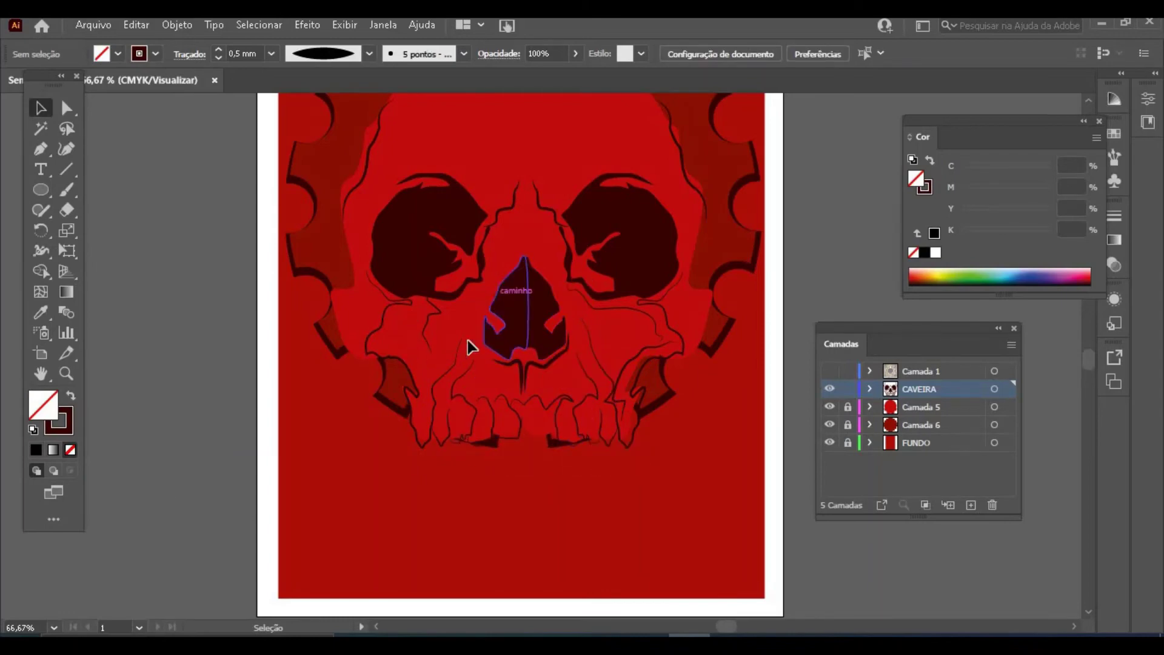
Step: Unlock Camada 5, cut the skull's bright red silhouette and paste it back in place
key(ctrl+minus)
key(ctrl+minus)
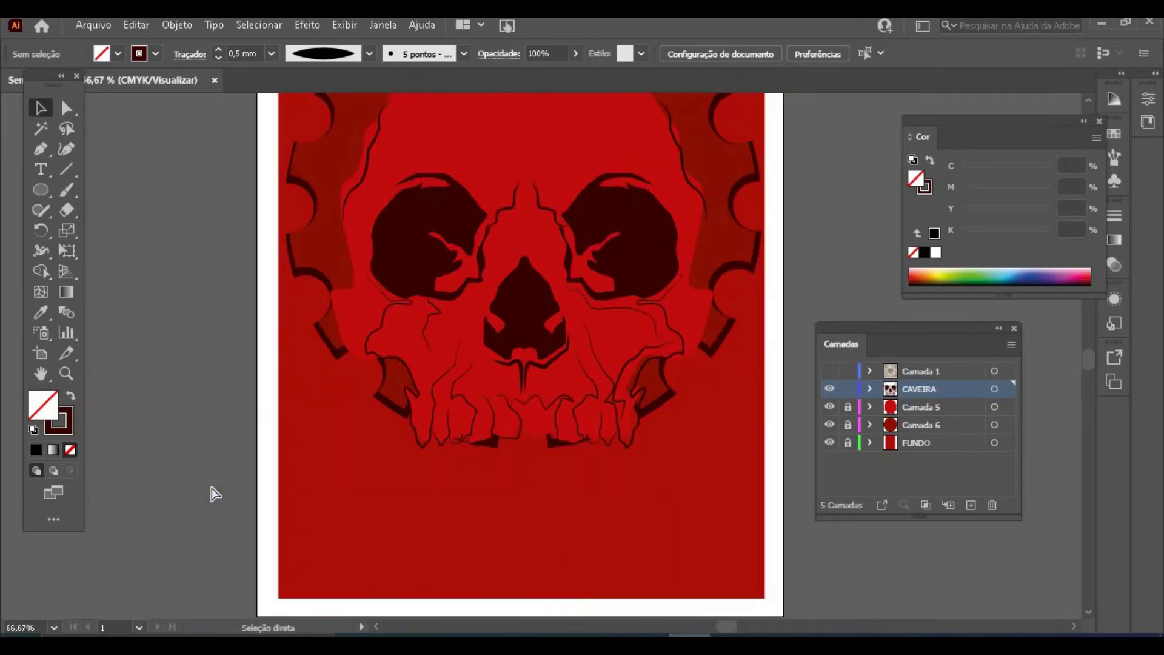
click(848, 406)
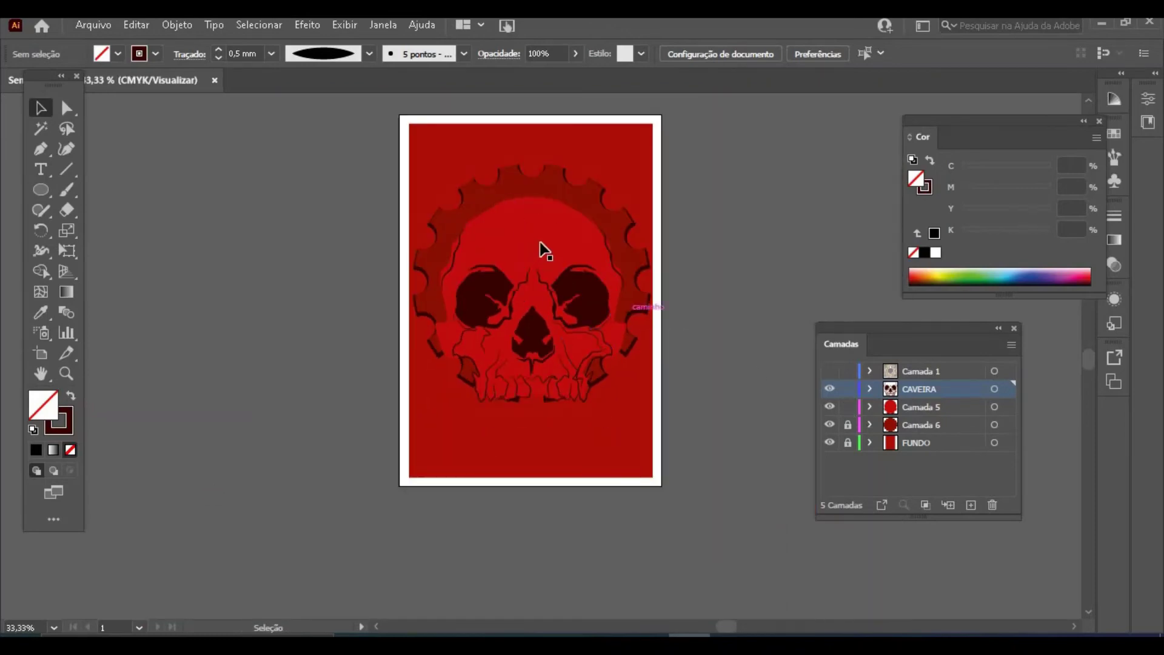
click(537, 250)
key(Delete)
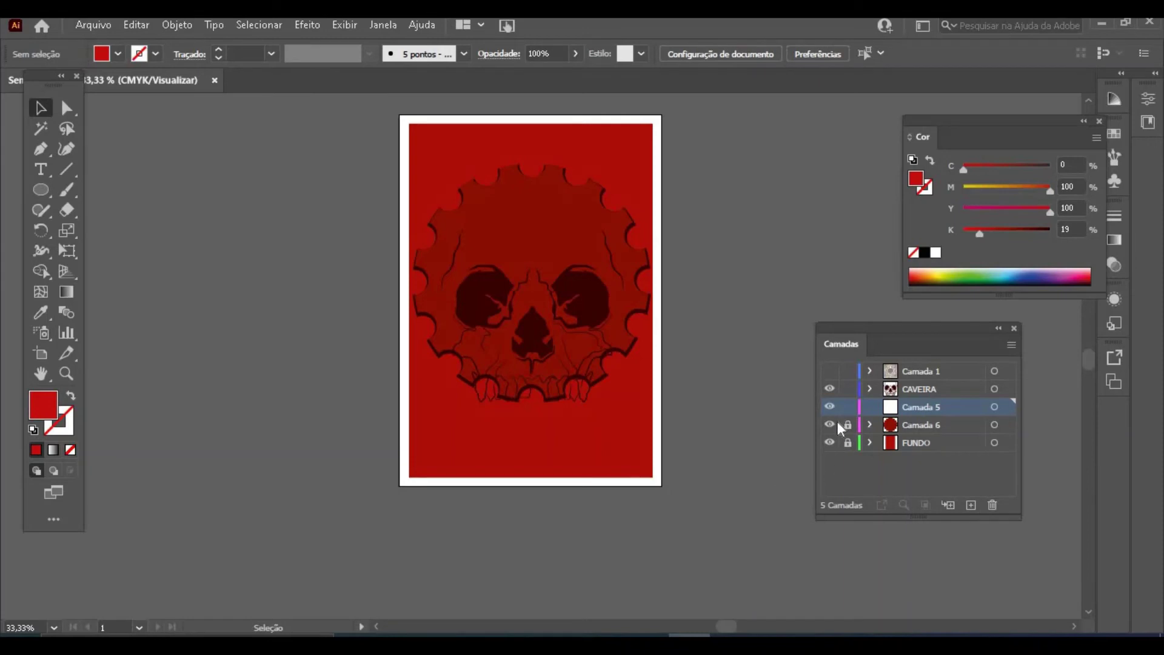
key(ctrl+f)
click(701, 531)
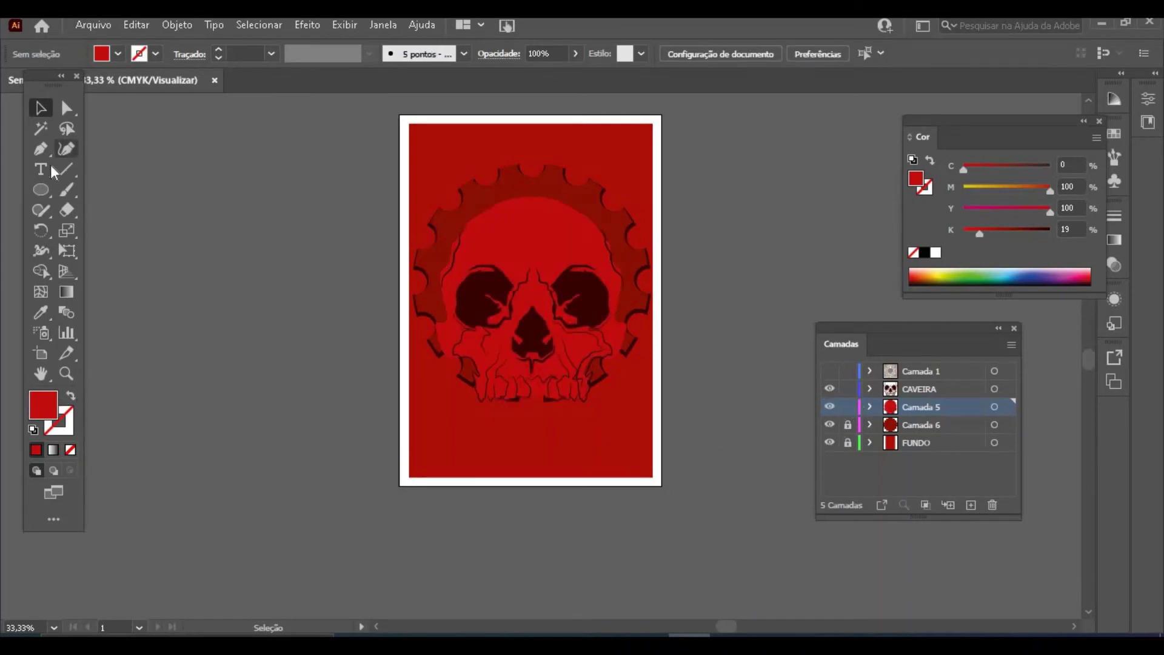
Step: Show the Camada 1 reference photo layer and delete it from the document
click(830, 370)
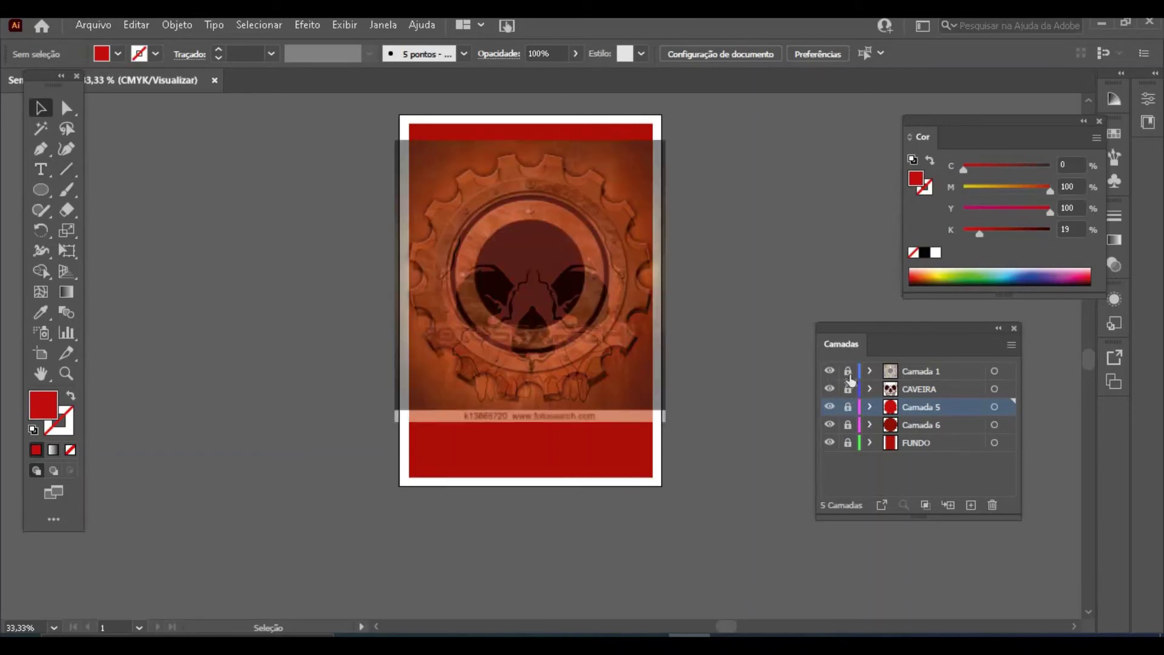
click(916, 371)
click(993, 505)
click(609, 348)
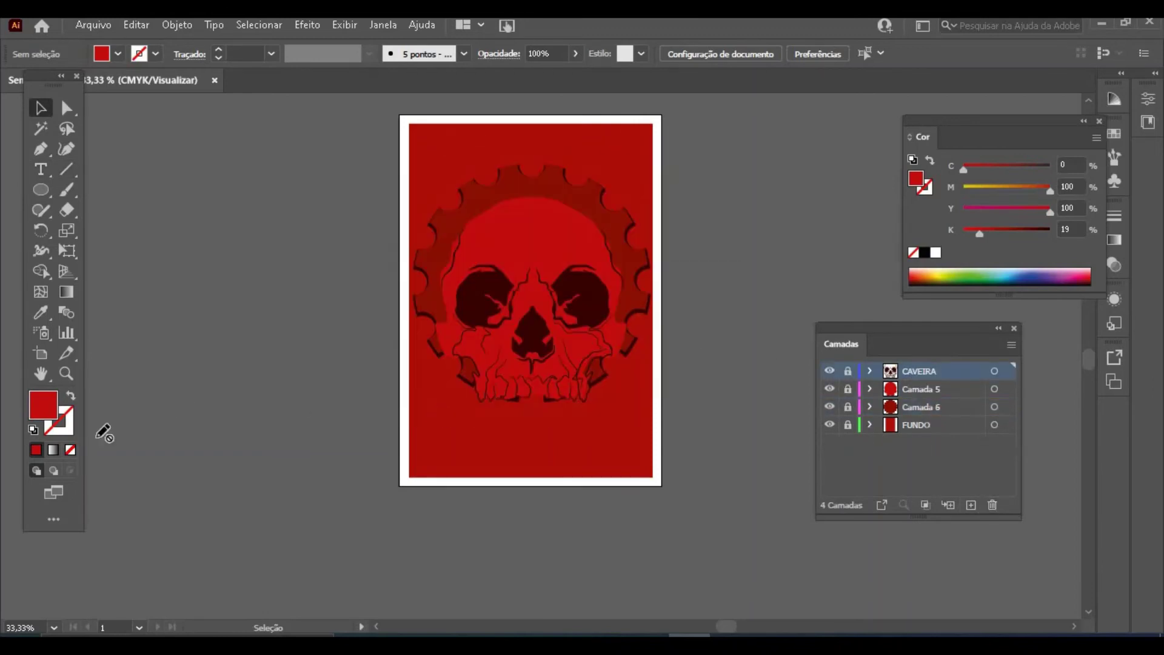
Step: Add a new layer and draw an open arch with the Pen tool over the gear band, just above the skull's forehead
click(67, 374)
click(533, 182)
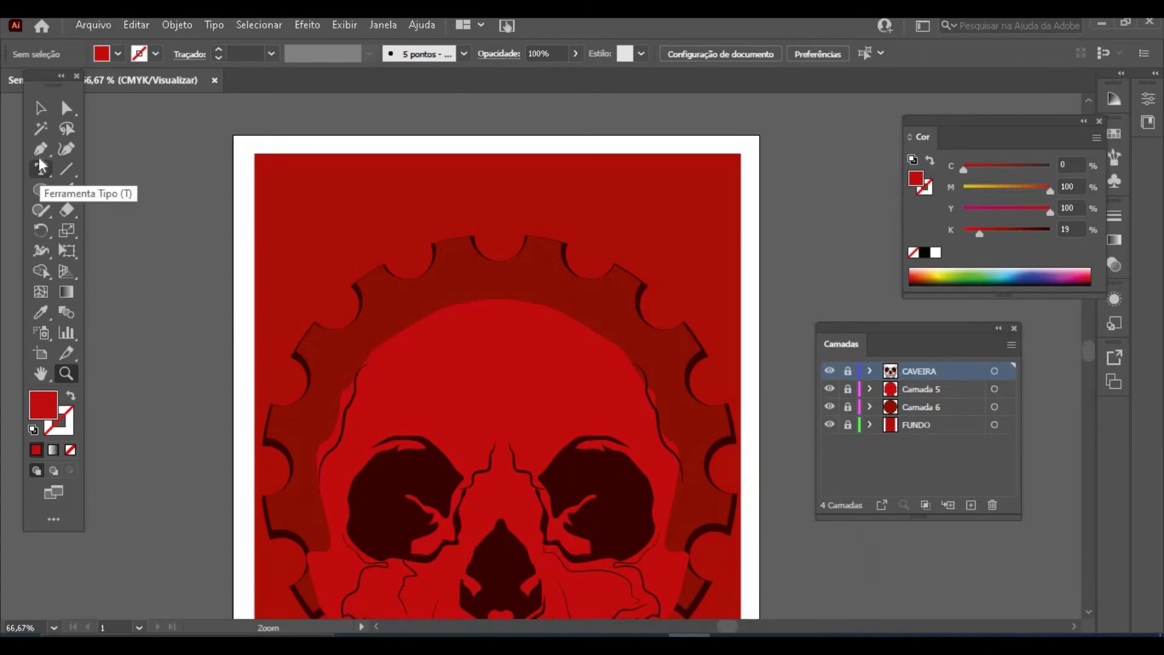
click(502, 321)
key(p)
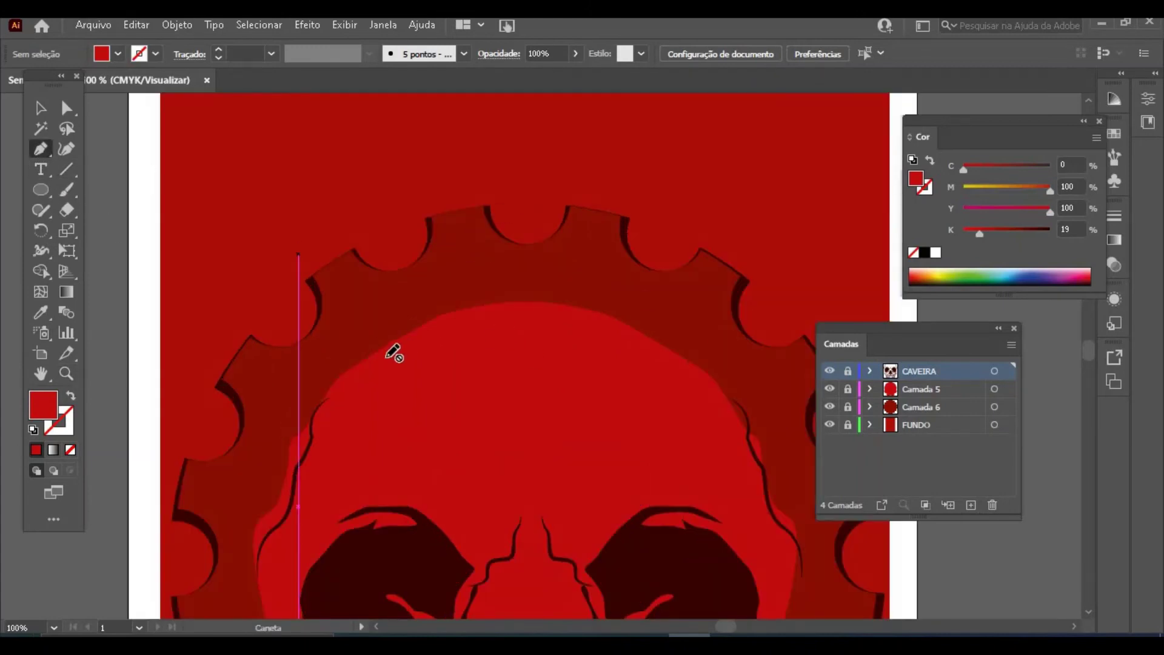
click(971, 505)
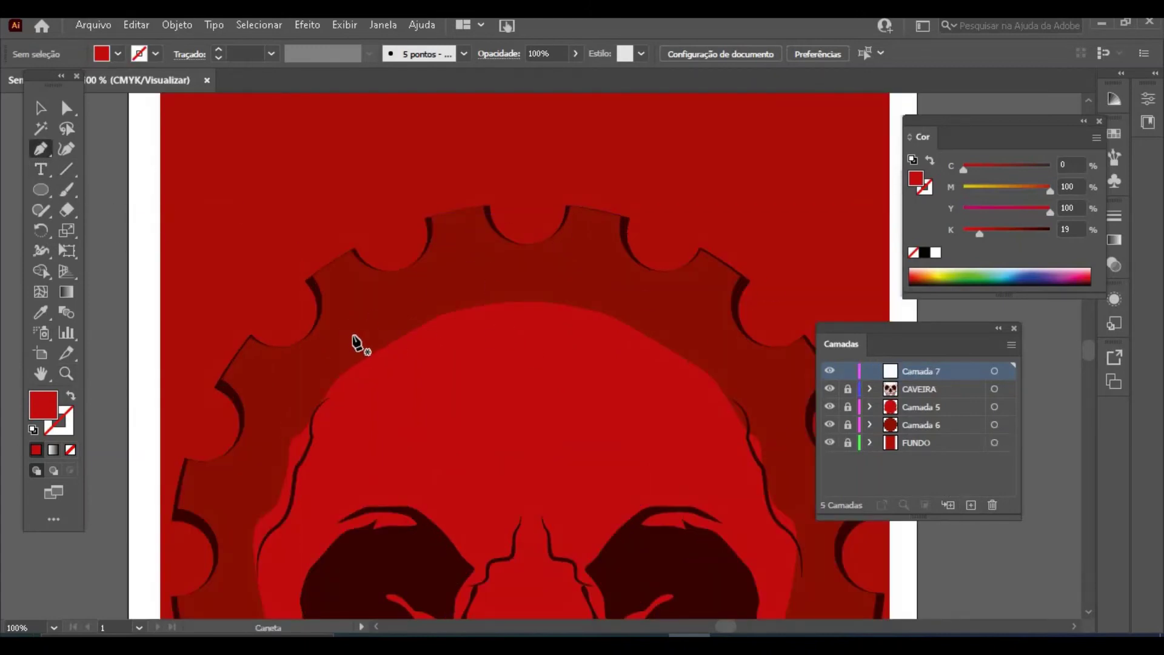
click(353, 336)
drag(516, 286, 612, 283)
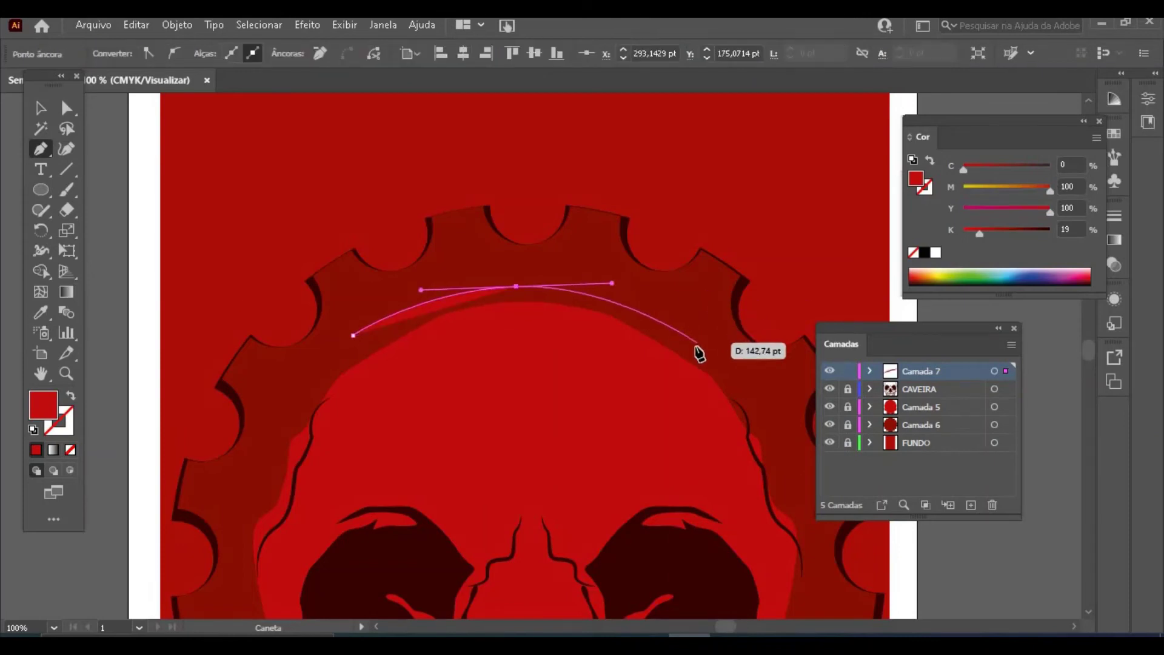
click(692, 347)
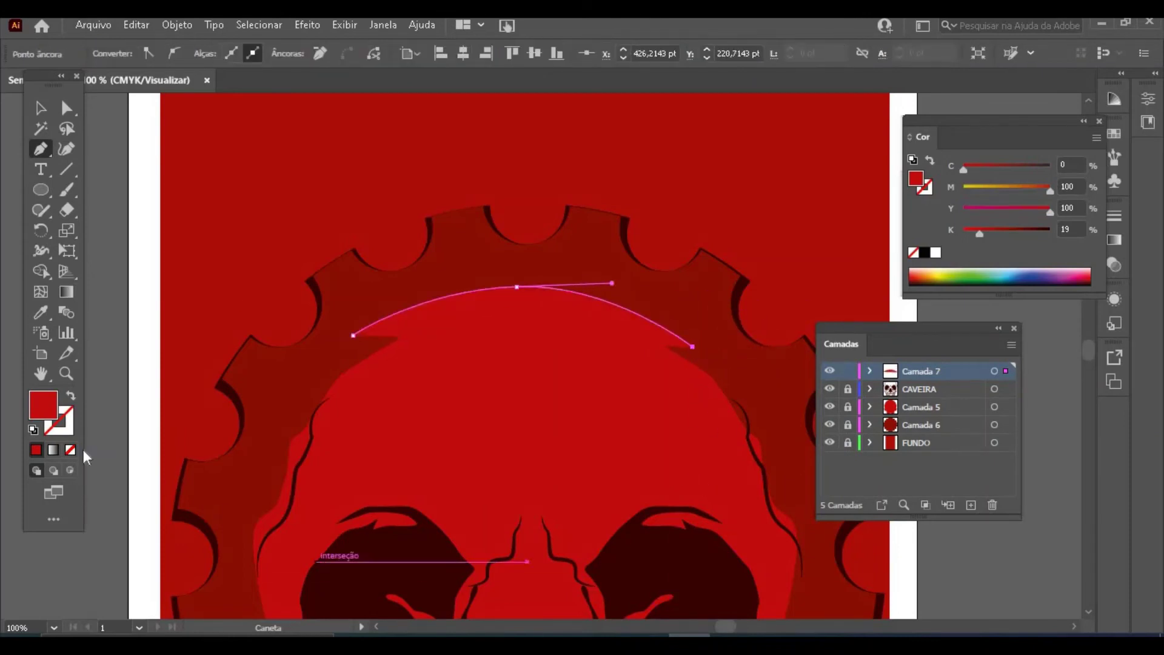
Step: Swap the arch's red fill to its stroke so the path has no fill, and deselect it
click(71, 396)
click(40, 108)
click(143, 437)
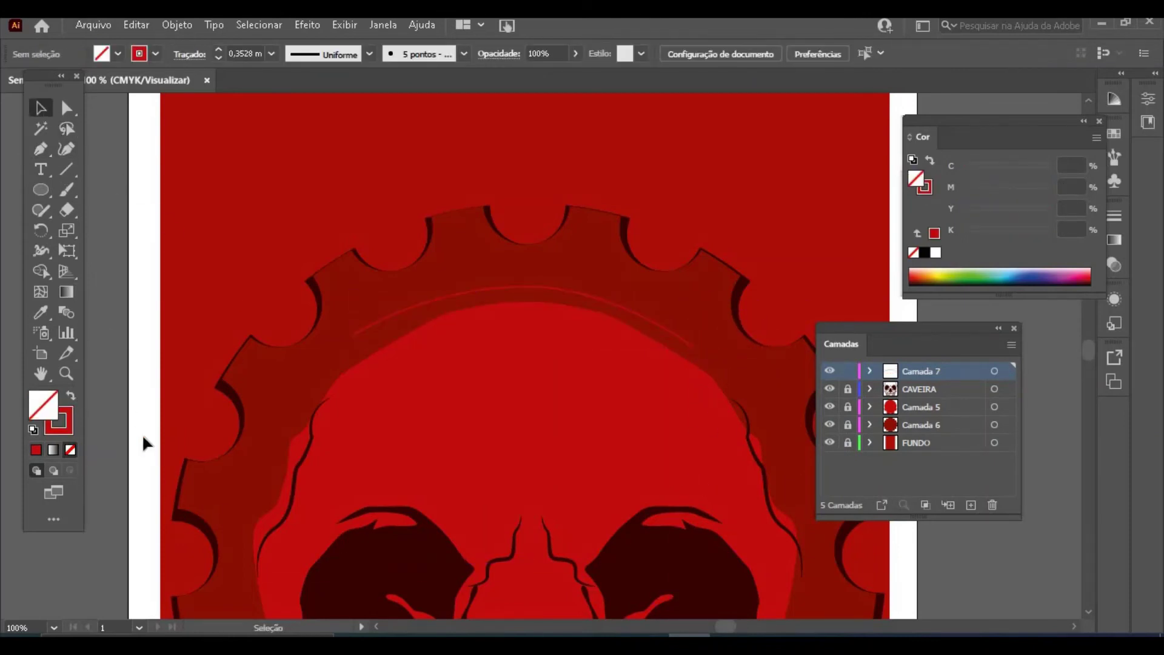
Step: Hide Camada 5 and lower the arch's left endpoint to the level of its right endpoint
click(67, 112)
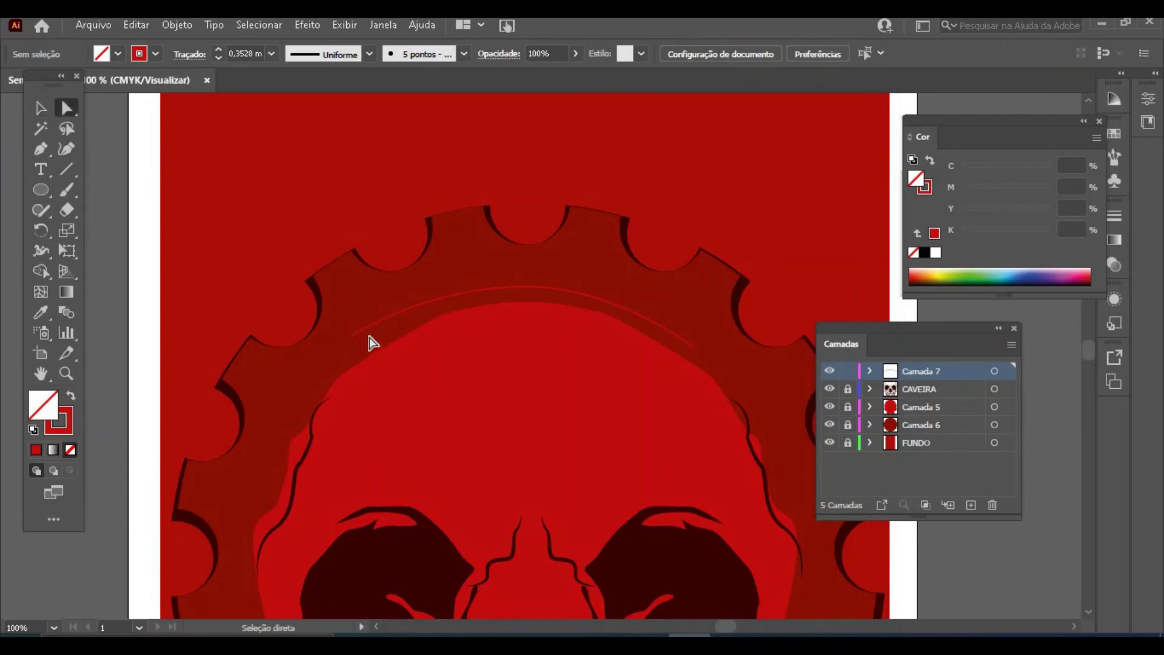
click(830, 407)
drag(358, 340, 353, 346)
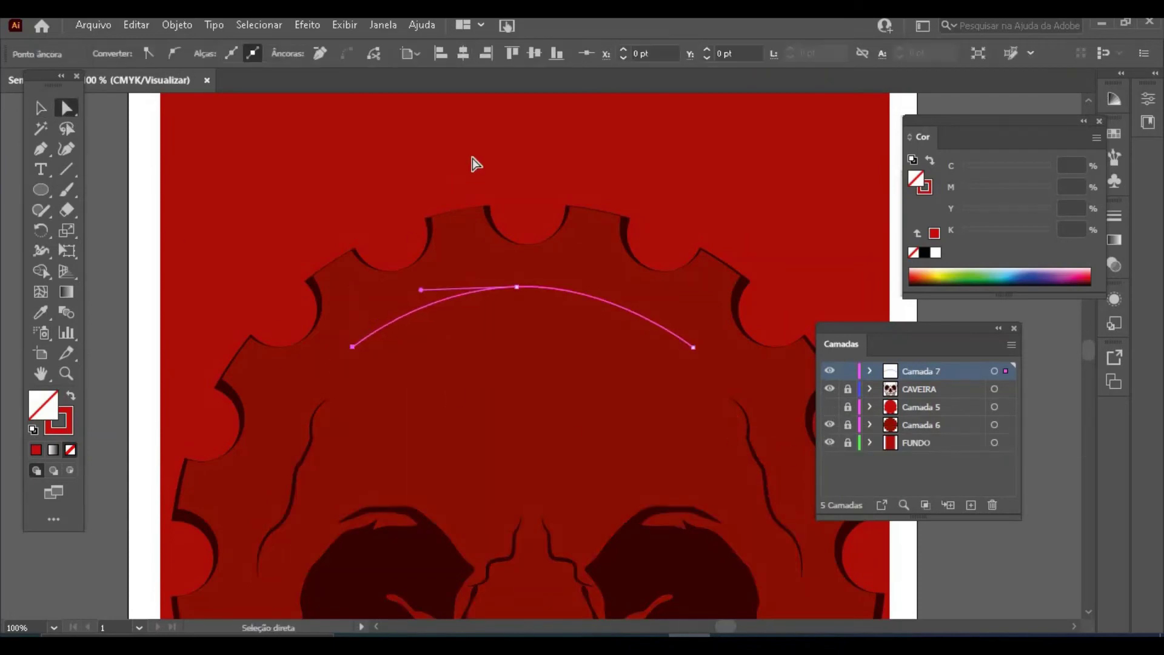
click(722, 456)
Step: Place type on the arched path and replace the placeholder text with "IT´S ONLY"
key(t)
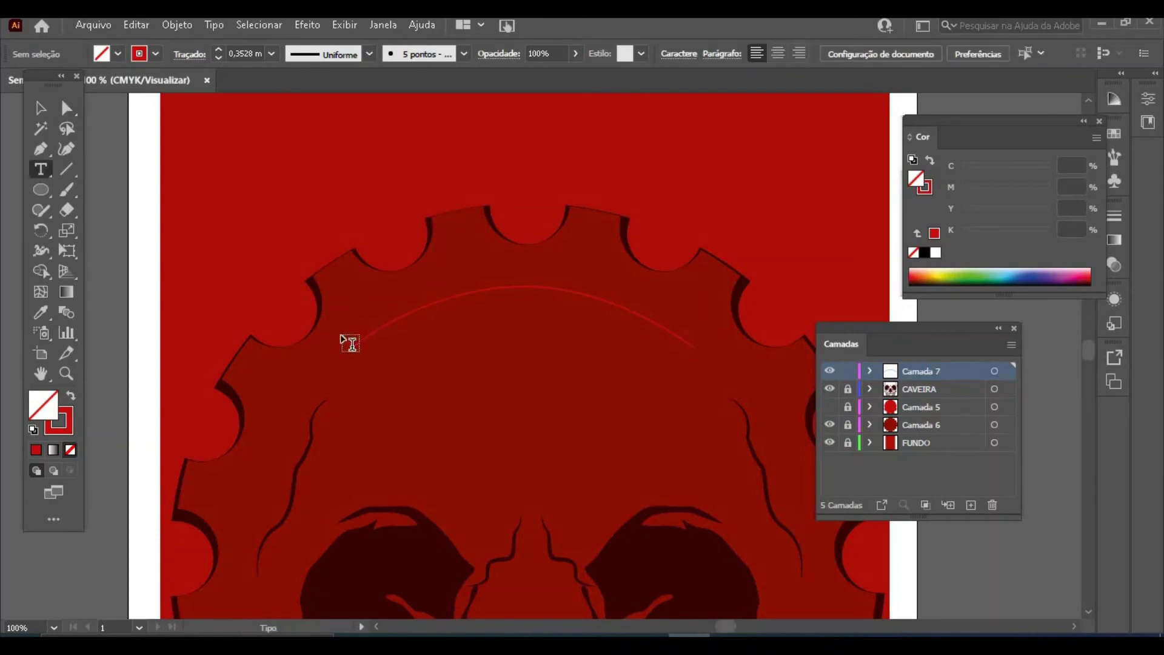
click(41, 169)
click(93, 209)
click(382, 334)
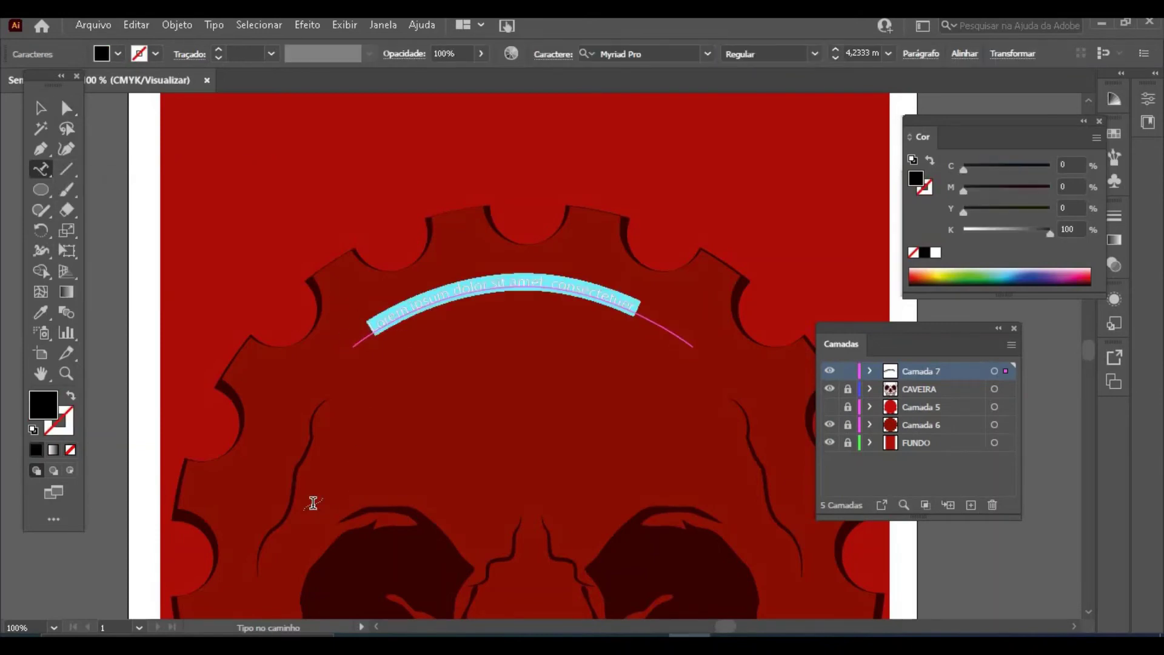
key(BackSpace)
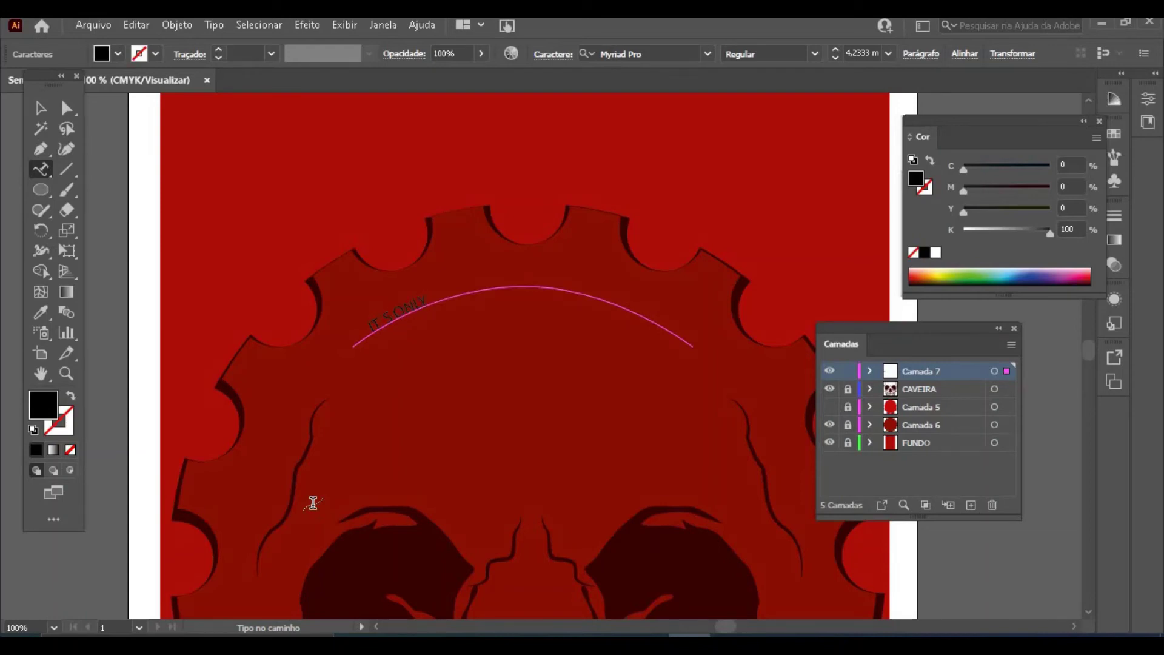
Step: Format the arched text in Dukeplus at 20 mm and retype it in lowercase as "it s only"
drag(377, 325, 480, 278)
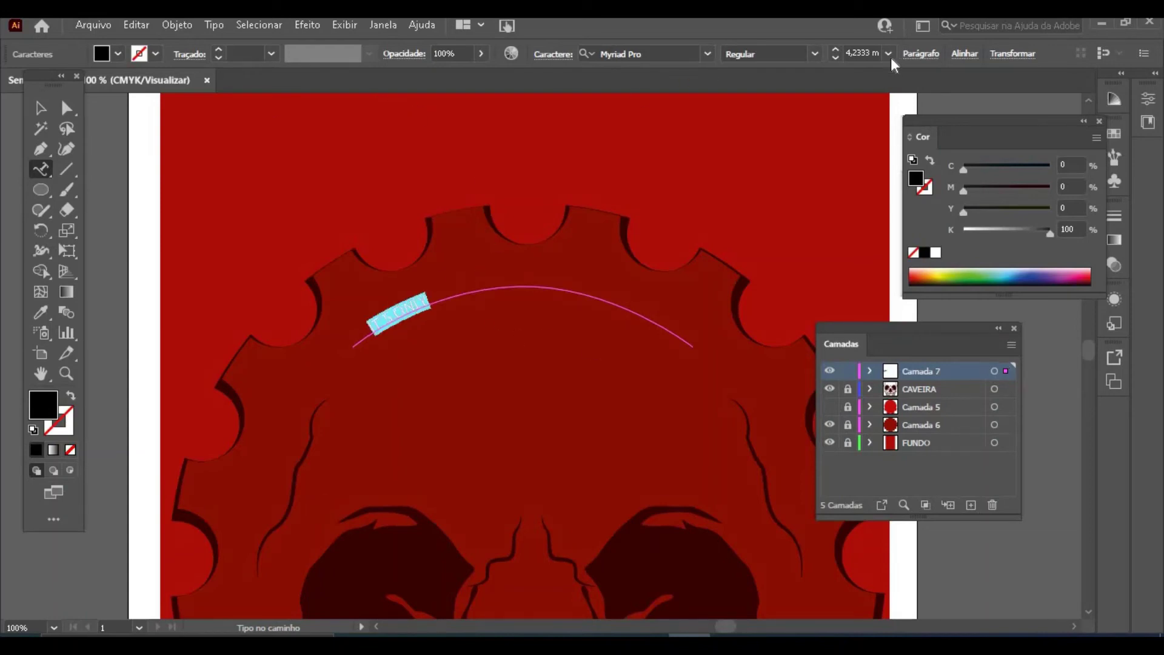
click(889, 54)
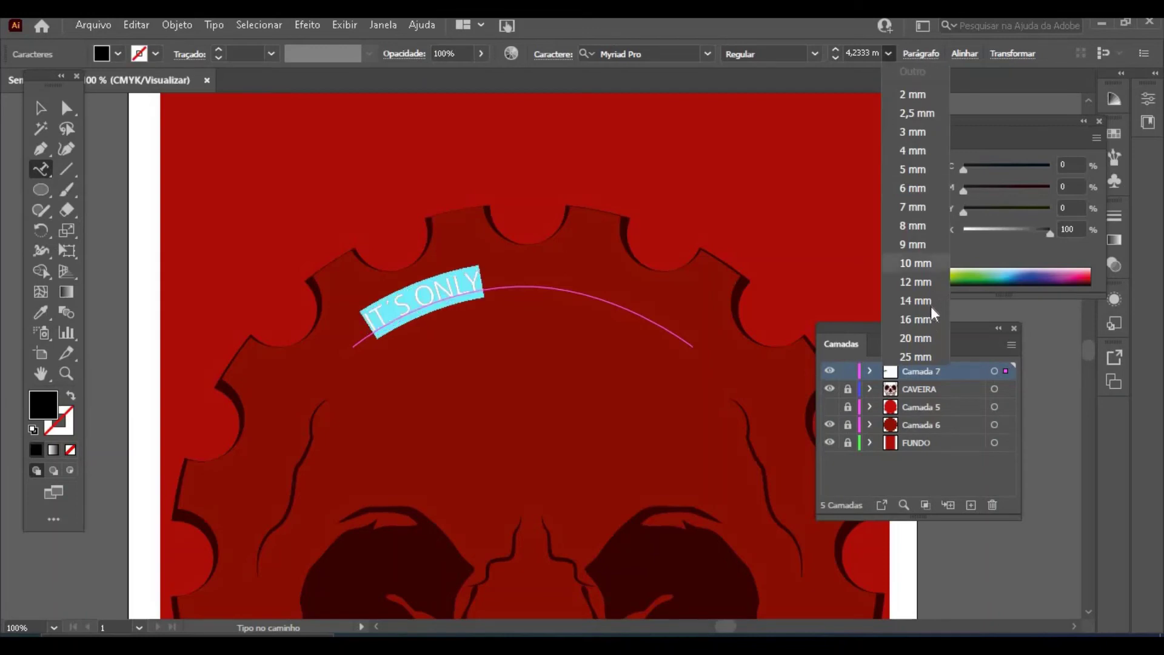
click(933, 339)
click(707, 54)
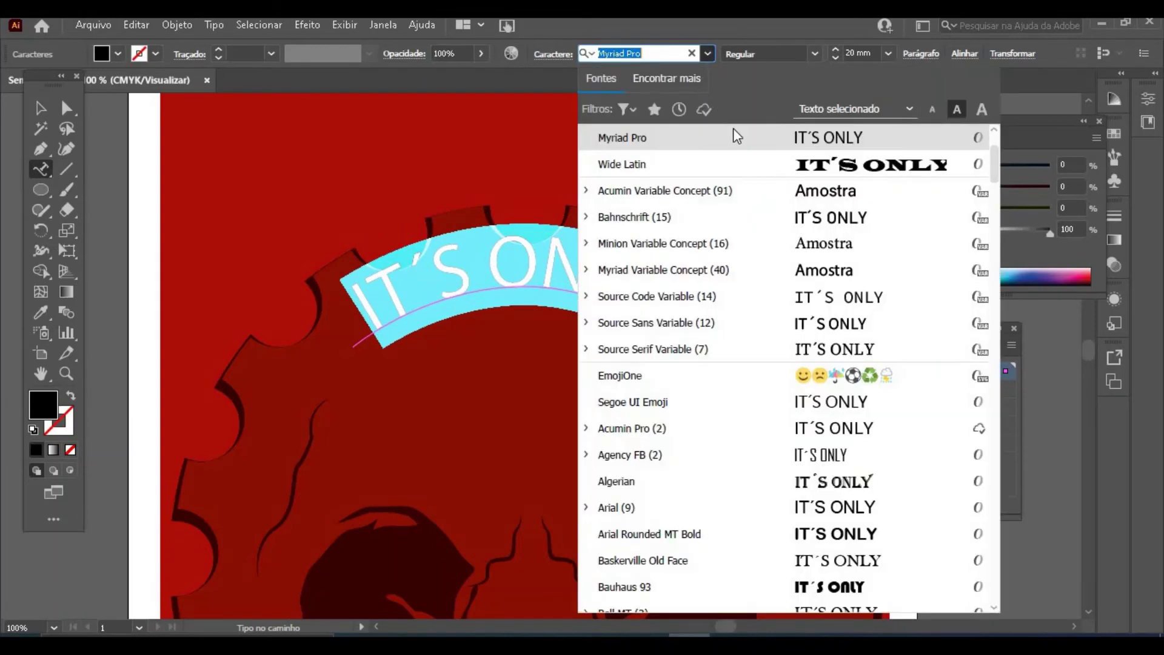
drag(998, 176, 1019, 258)
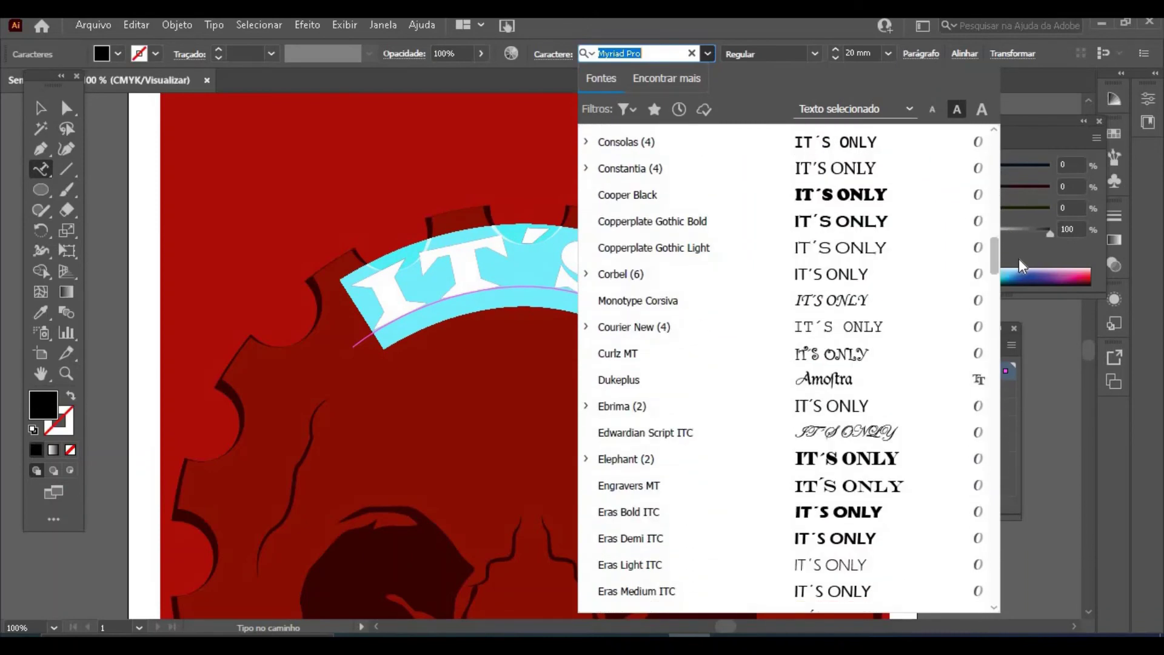
click(844, 386)
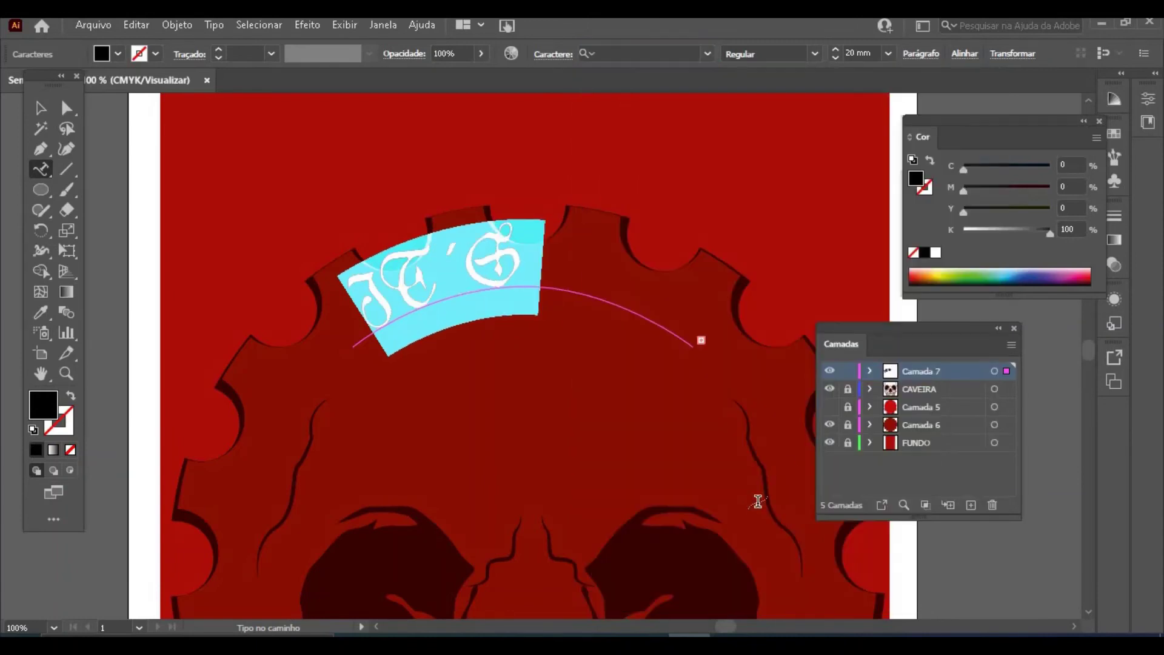
text(it)
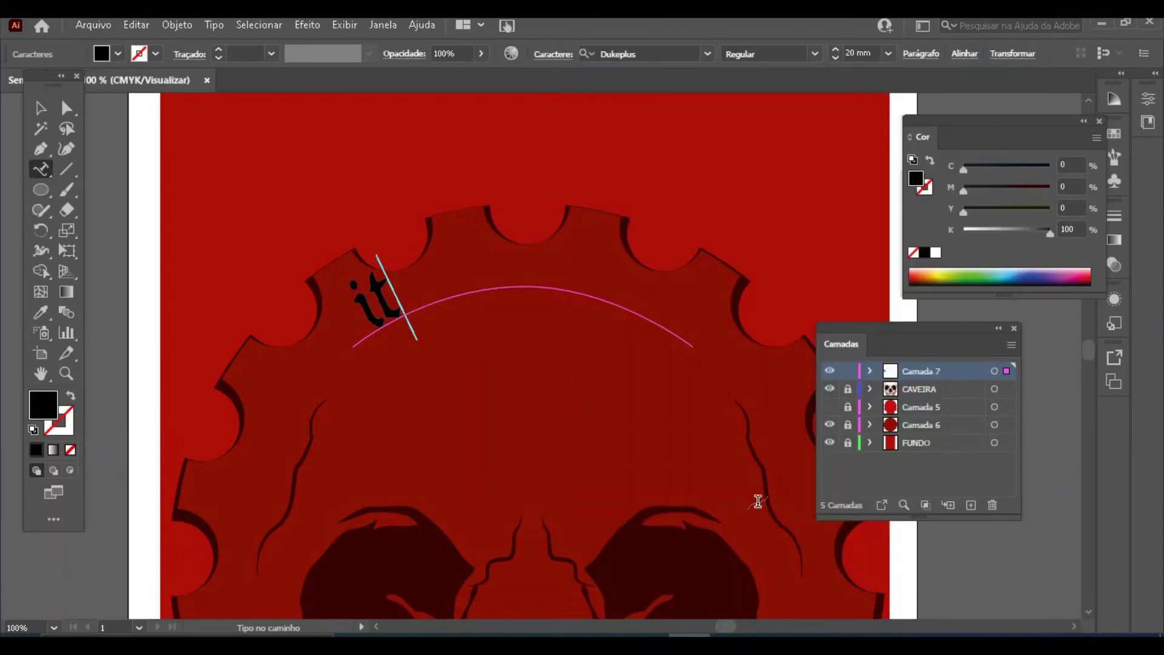
text('s only)
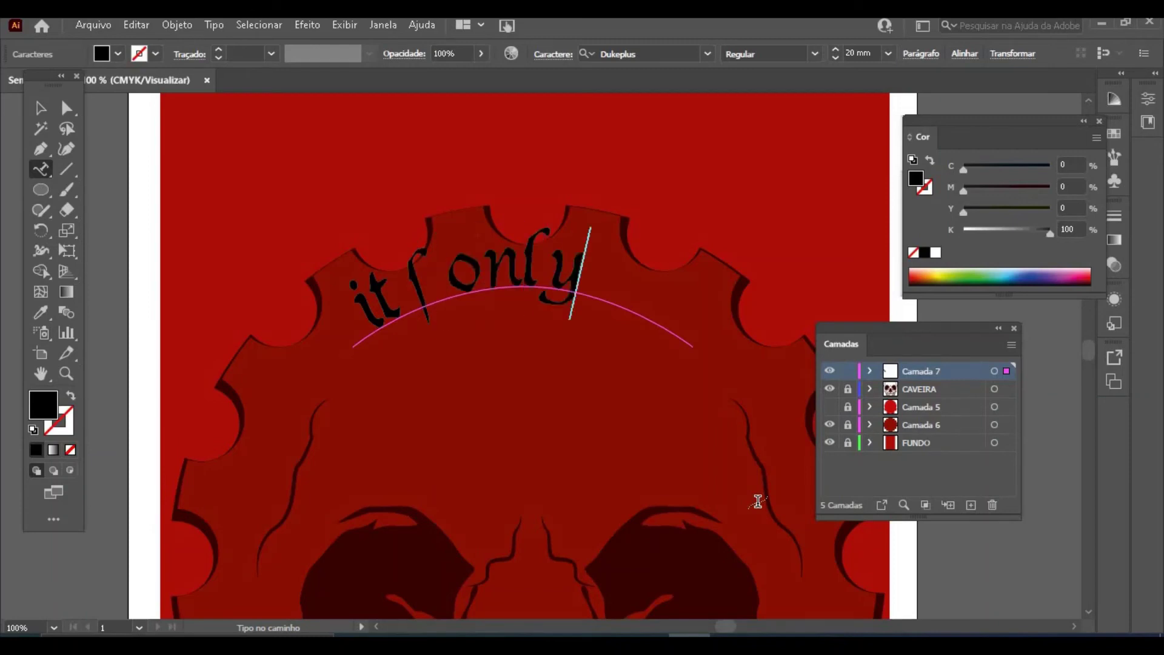
Step: Set the font size of the arched lettering to 30 mm
click(40, 107)
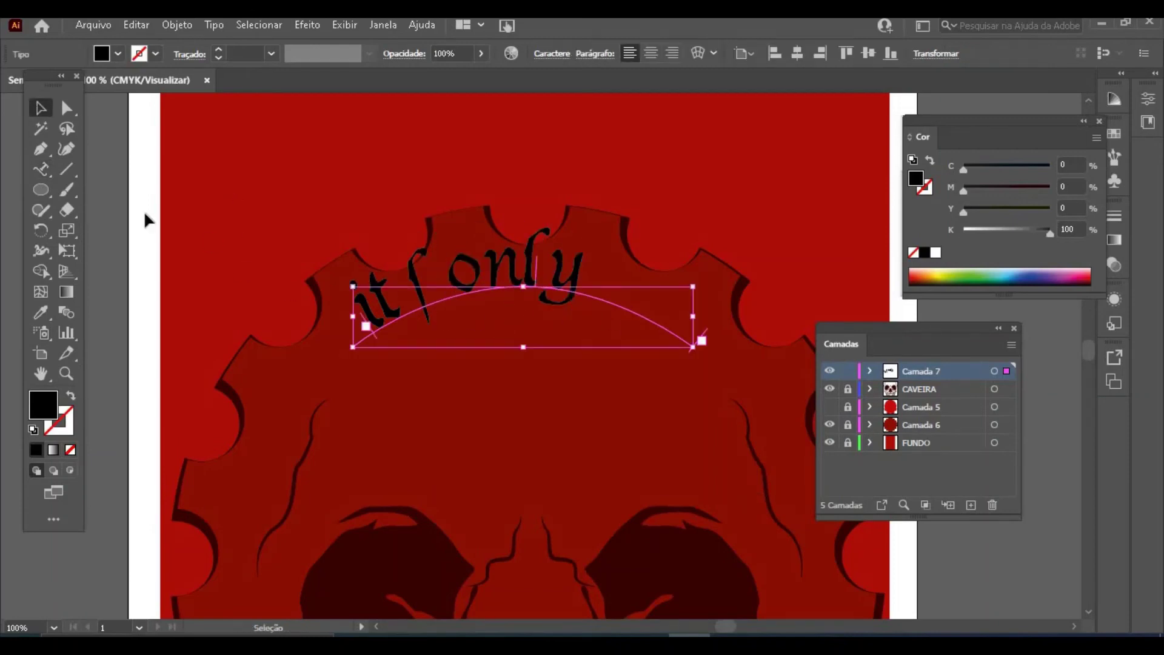
double_click(345, 294)
drag(345, 294, 626, 279)
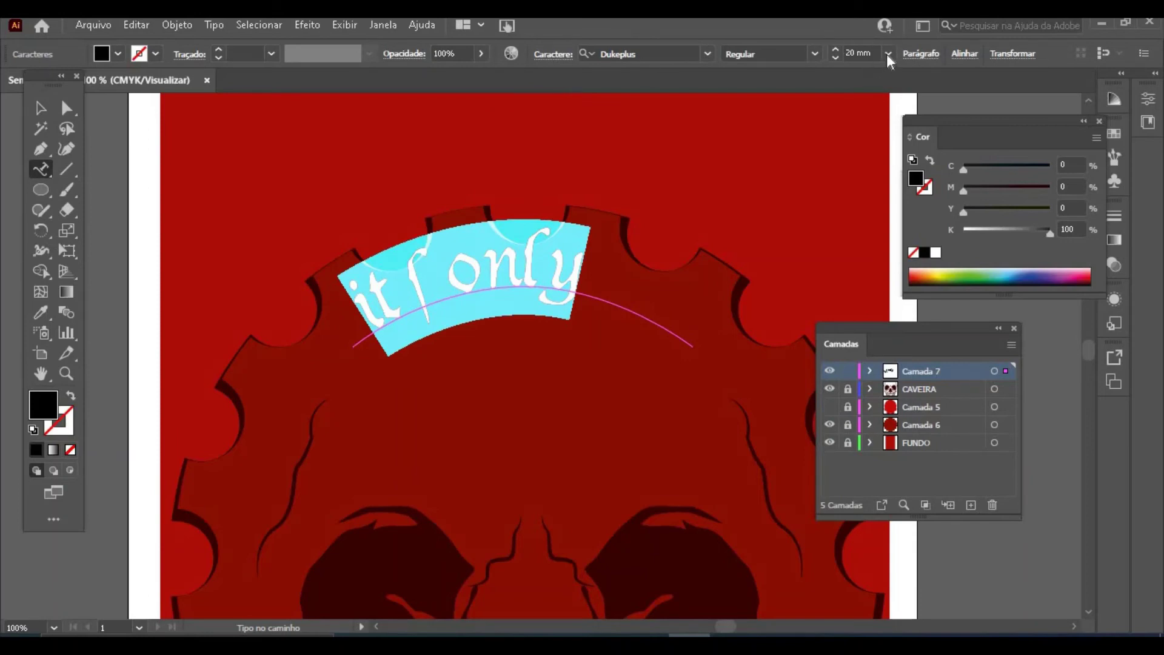
click(888, 55)
click(916, 357)
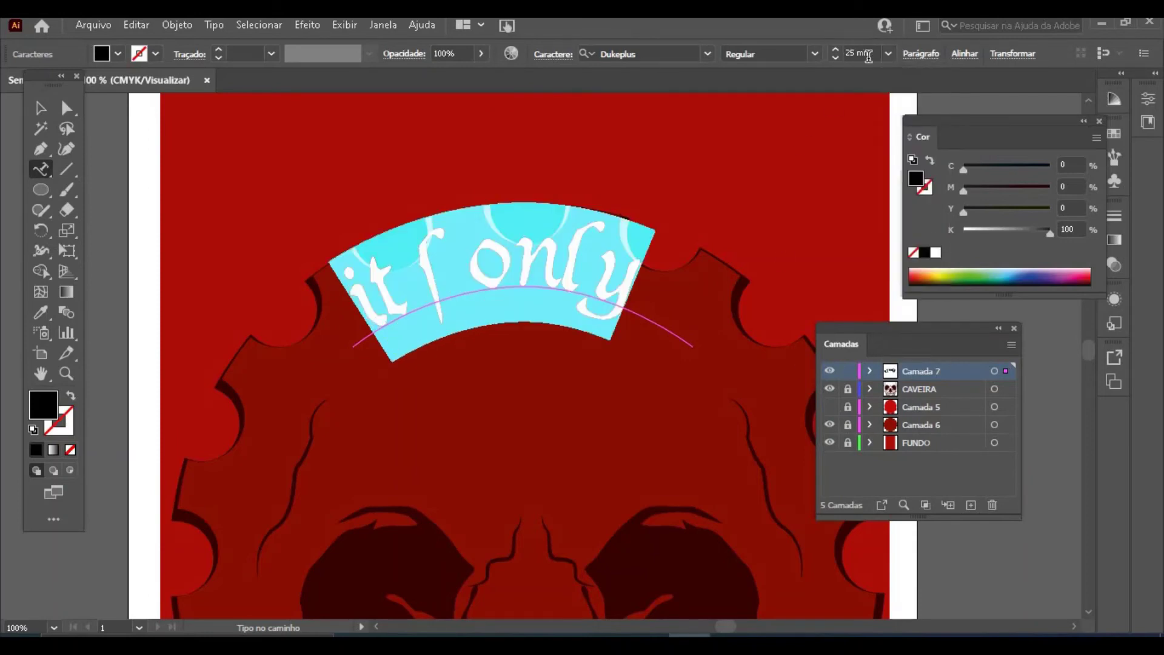
click(889, 55)
click(872, 54)
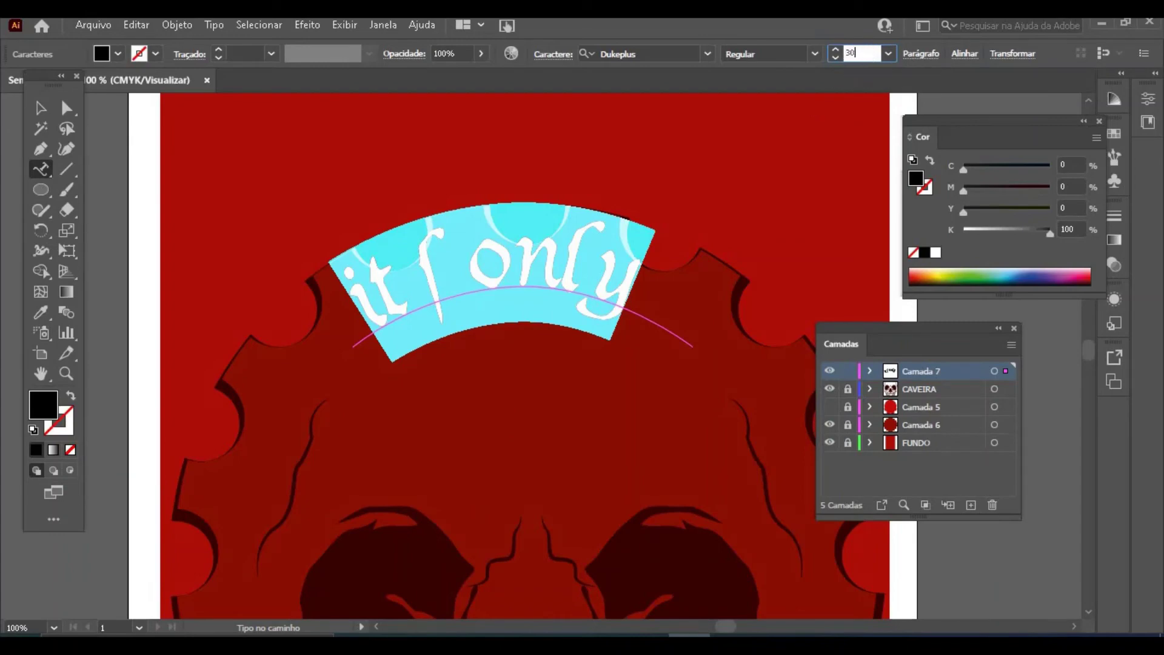
key(Return)
Step: Move the lettering down within the gear and fill it with the dark red sampled from the skull's eye socket
key(Escape)
drag(598, 299, 598, 345)
key(i)
click(384, 467)
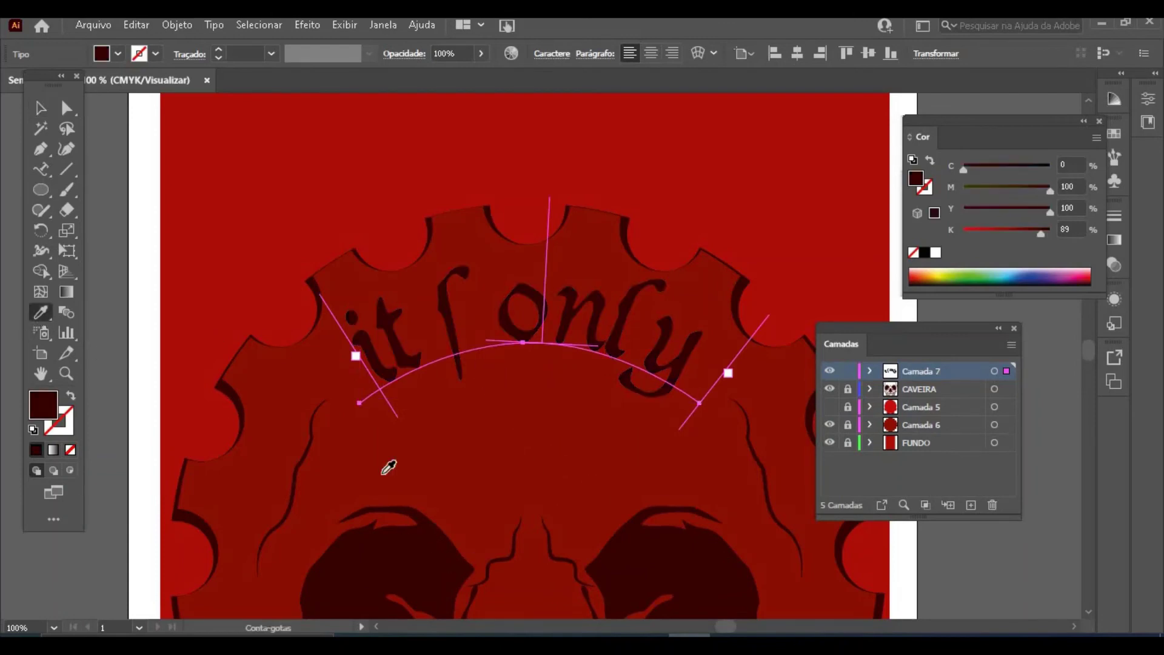
Step: Duplicate the lettering slightly above the original and fill the copy with the red sampled from the poster background
key(v)
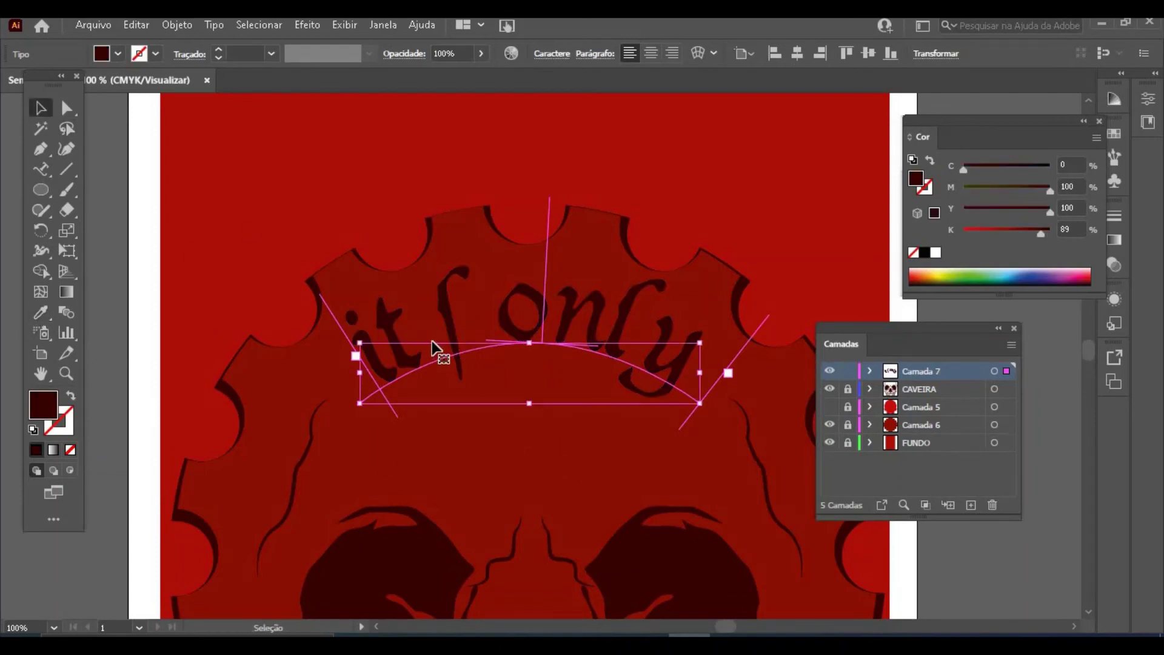
drag(399, 323, 398, 317)
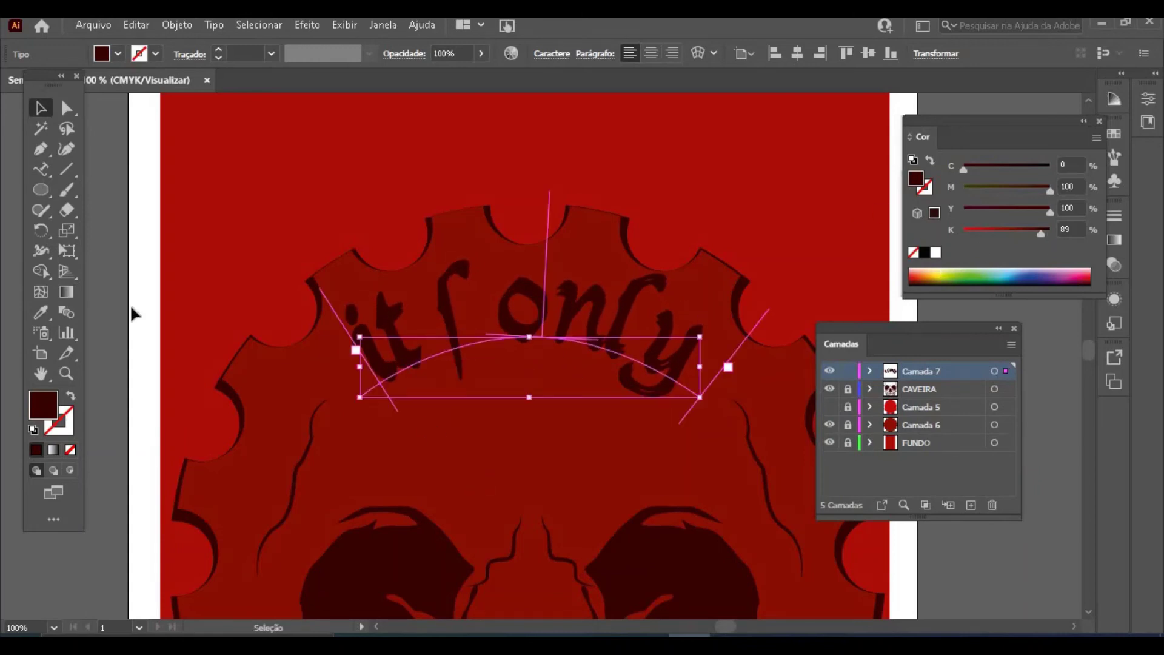
key(i)
click(549, 443)
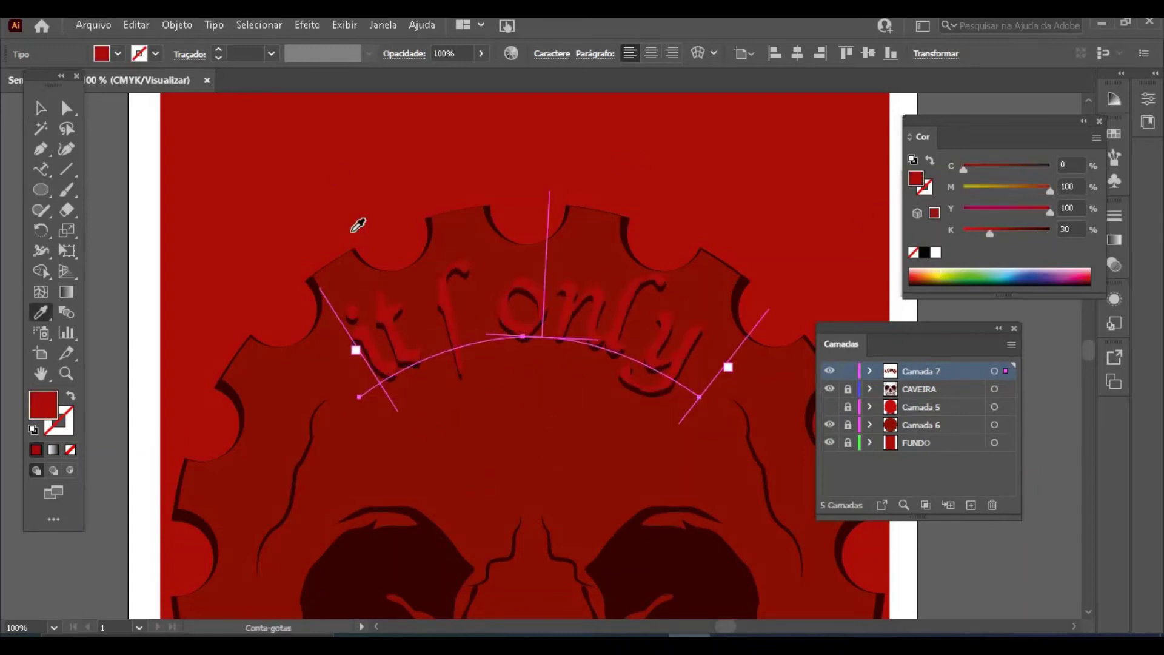
Step: Send the lighter red copy of the lettering behind the dark red lettering
click(41, 110)
click(100, 193)
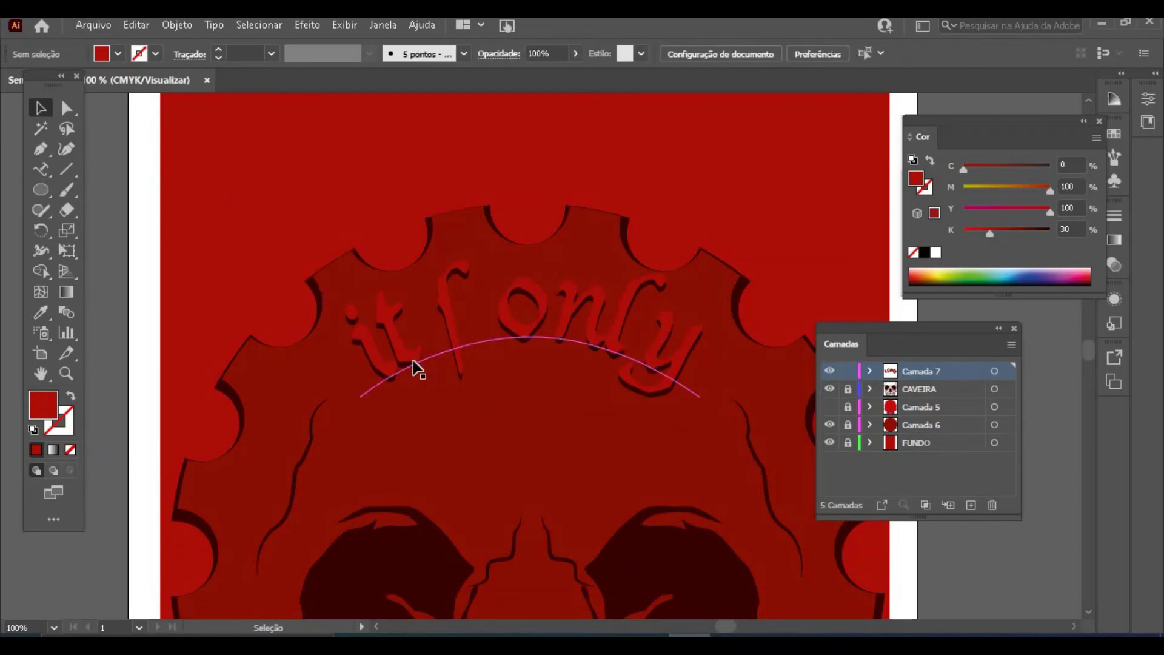
click(406, 359)
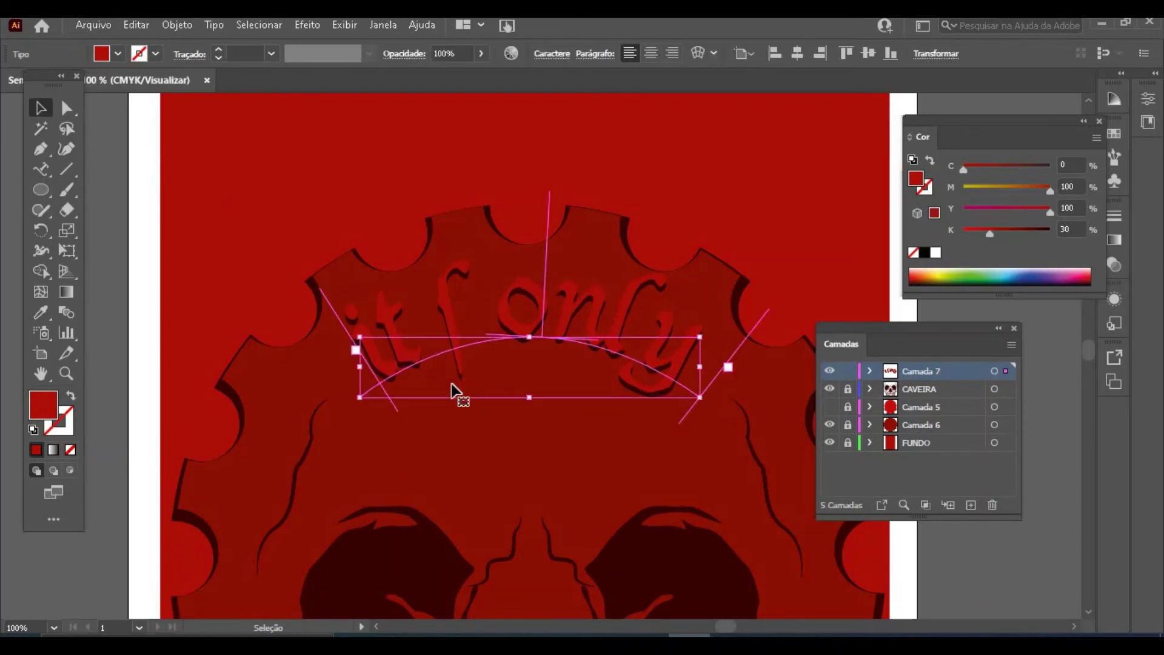
right_click(447, 278)
mouse_move(573, 547)
click(817, 604)
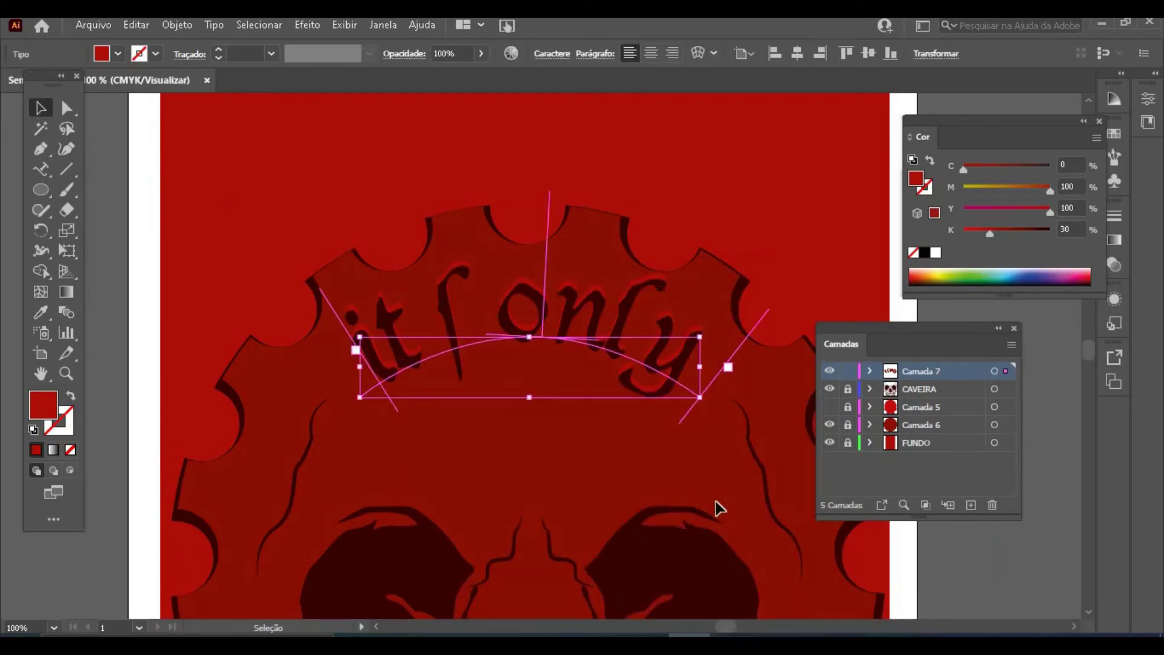
Step: Paint an apostrophe between the t and the s of the arched lettering with the Paintbrush in the lighter red
click(340, 146)
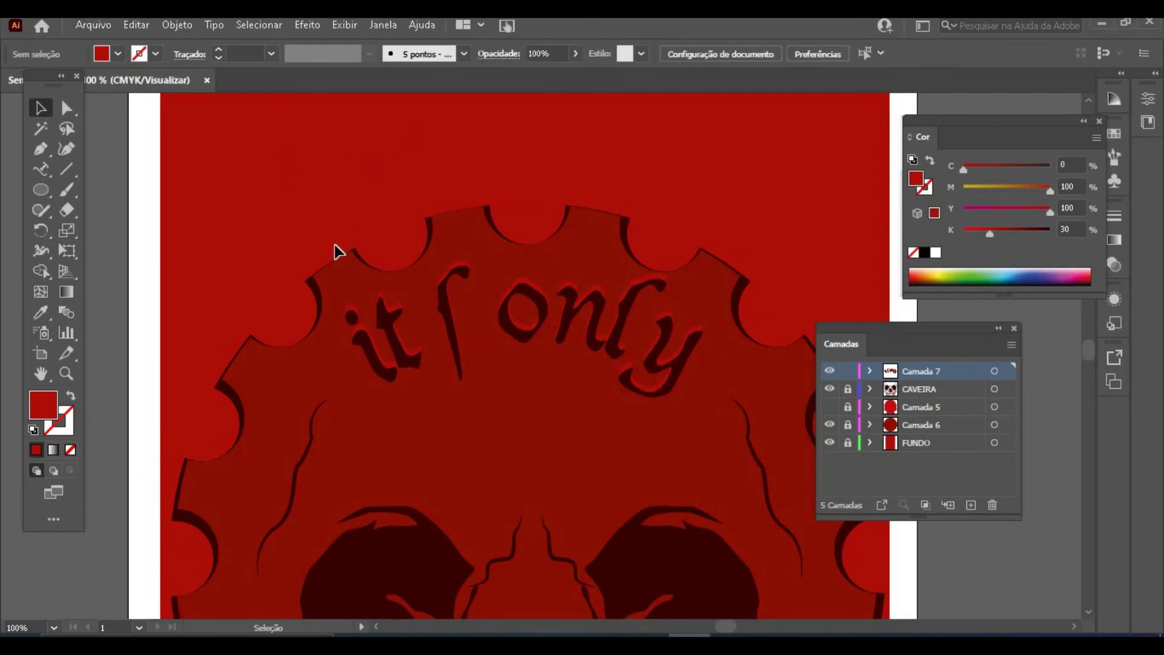
key(ctrl+minus)
key(ctrl+minus)
key(ctrl+minus)
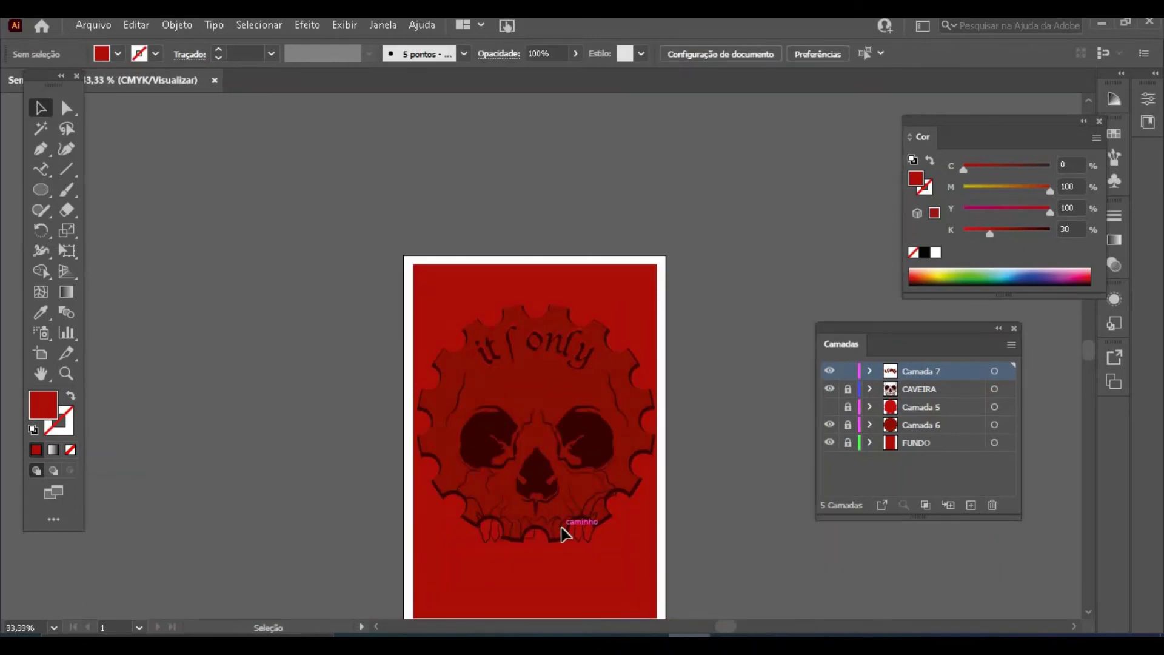
click(66, 373)
click(538, 376)
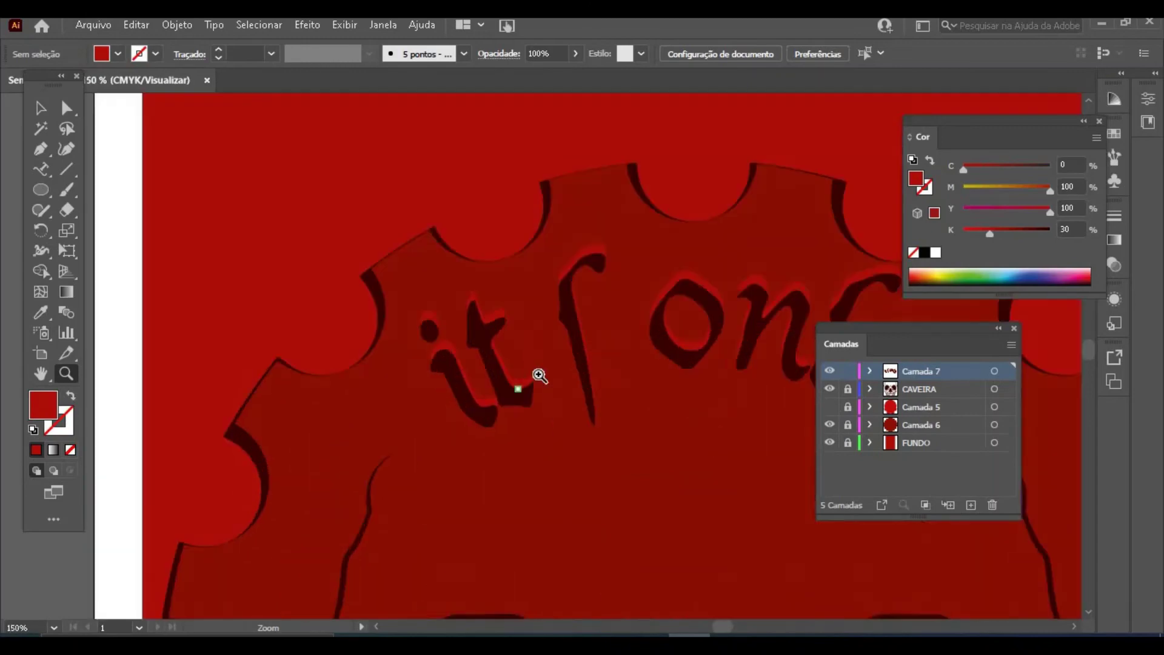
click(67, 191)
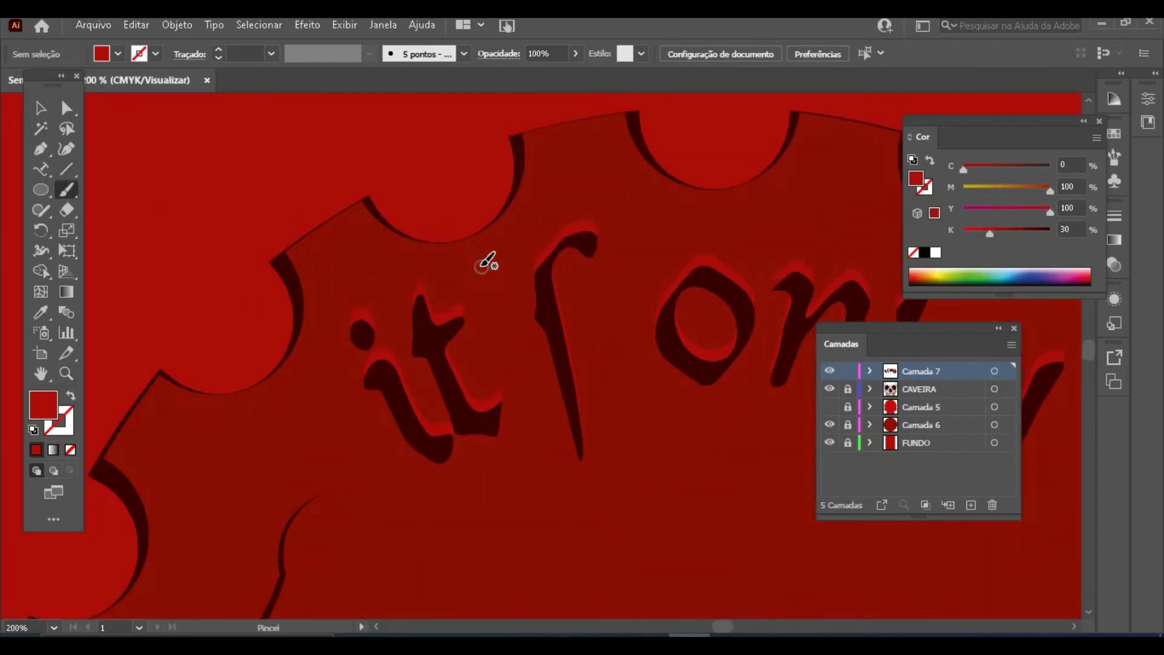
mouse_move(477, 267)
mouse_down()
mouse_move(485, 260)
mouse_move(493, 309)
mouse_up()
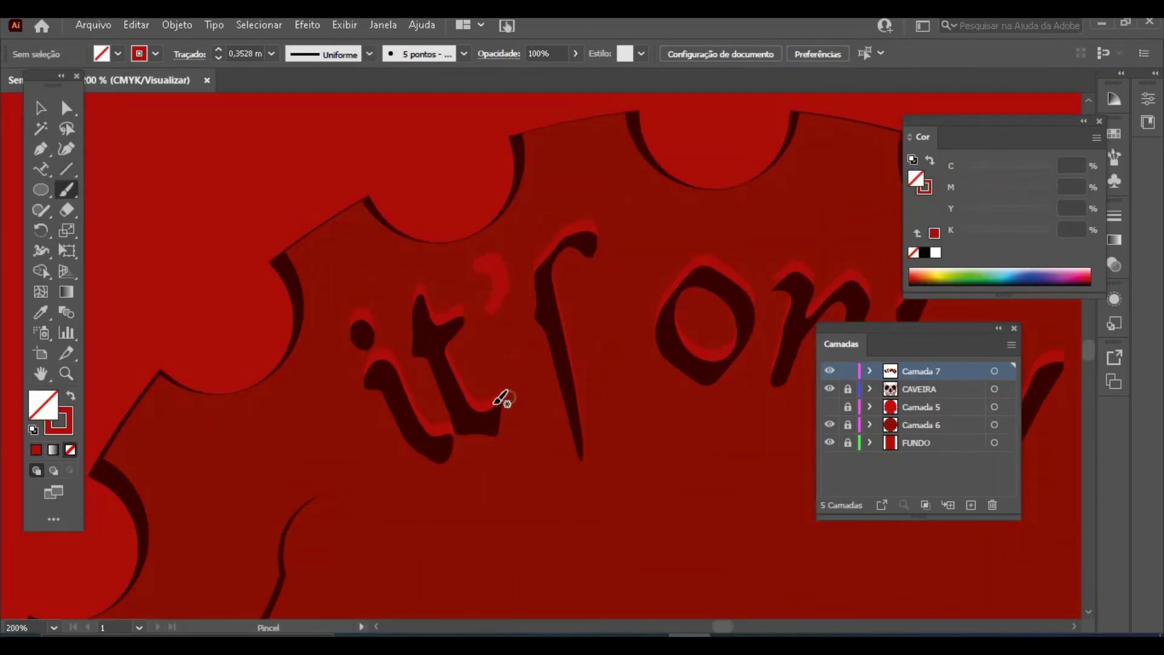
click(41, 108)
click(498, 278)
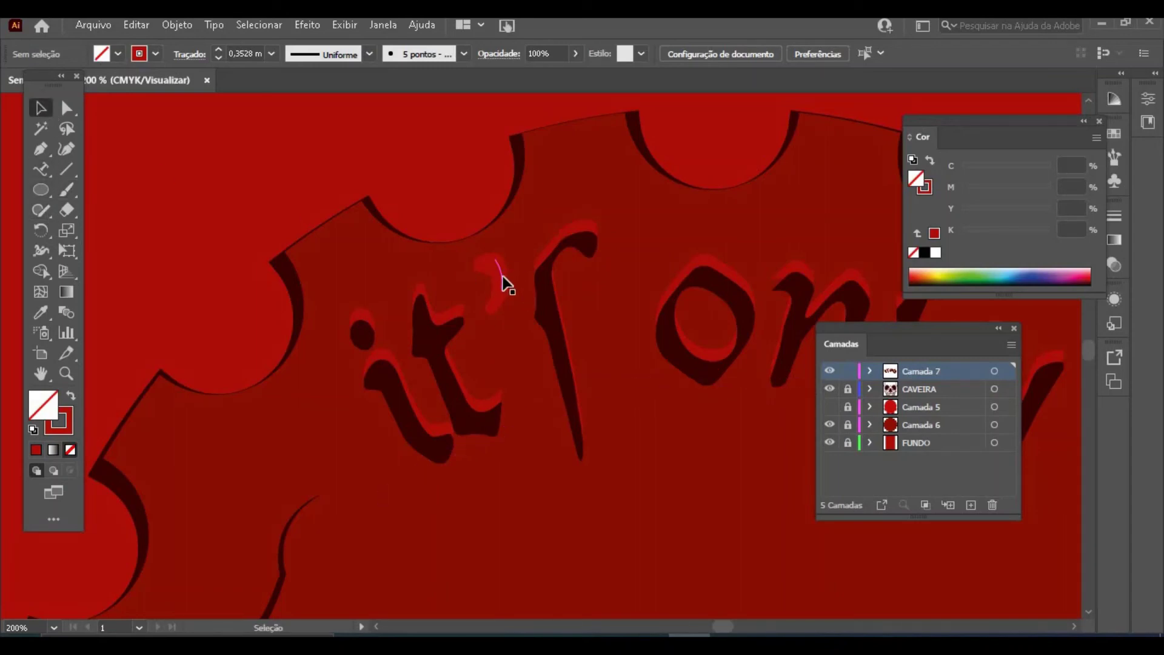
click(177, 25)
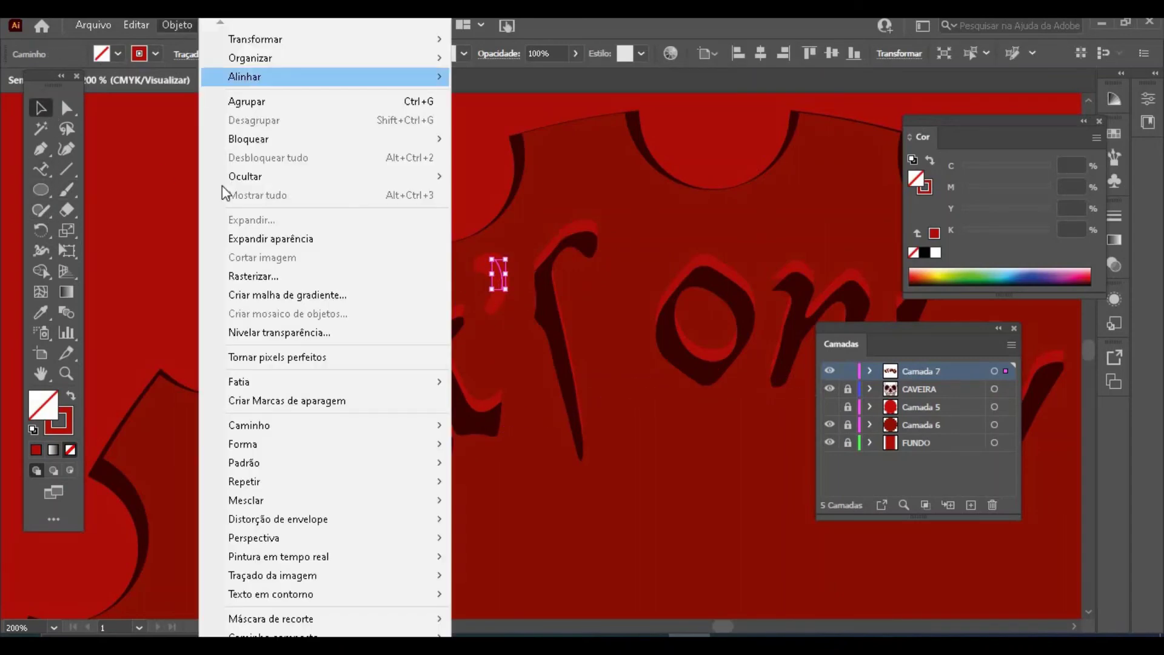
click(143, 173)
click(503, 273)
key(ctrl+c)
key(ctrl+v)
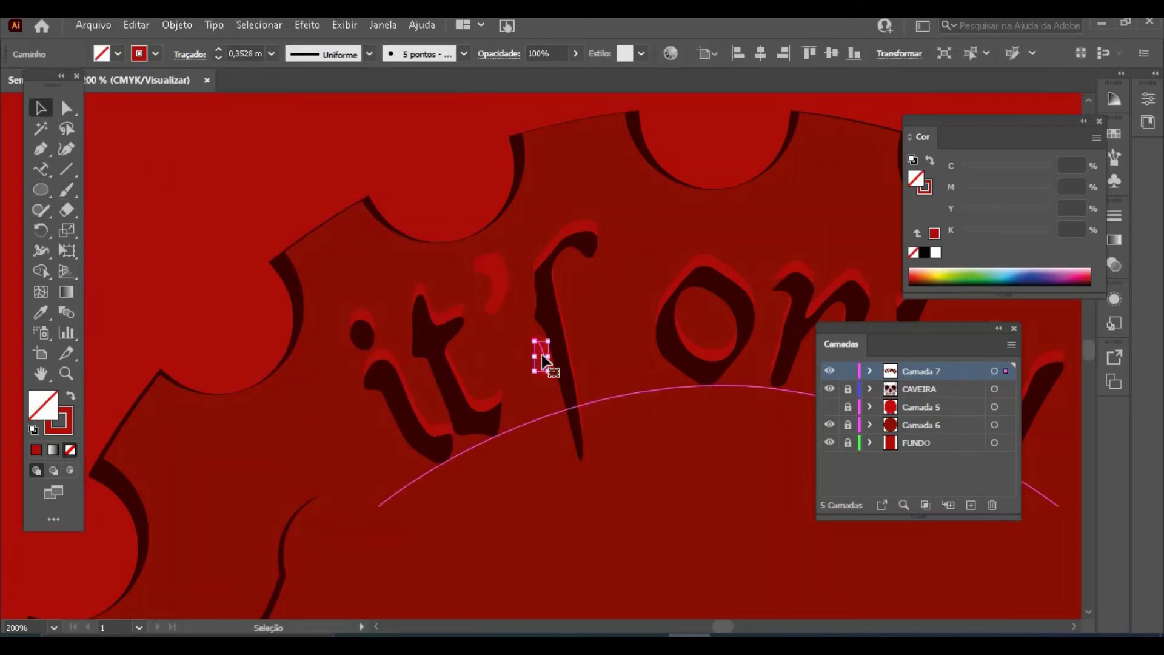
key(ctrl+z)
Step: Group the apostrophe's brush strokes without the lettering and place a duplicate of the group beside the stem of the s
drag(456, 179, 507, 320)
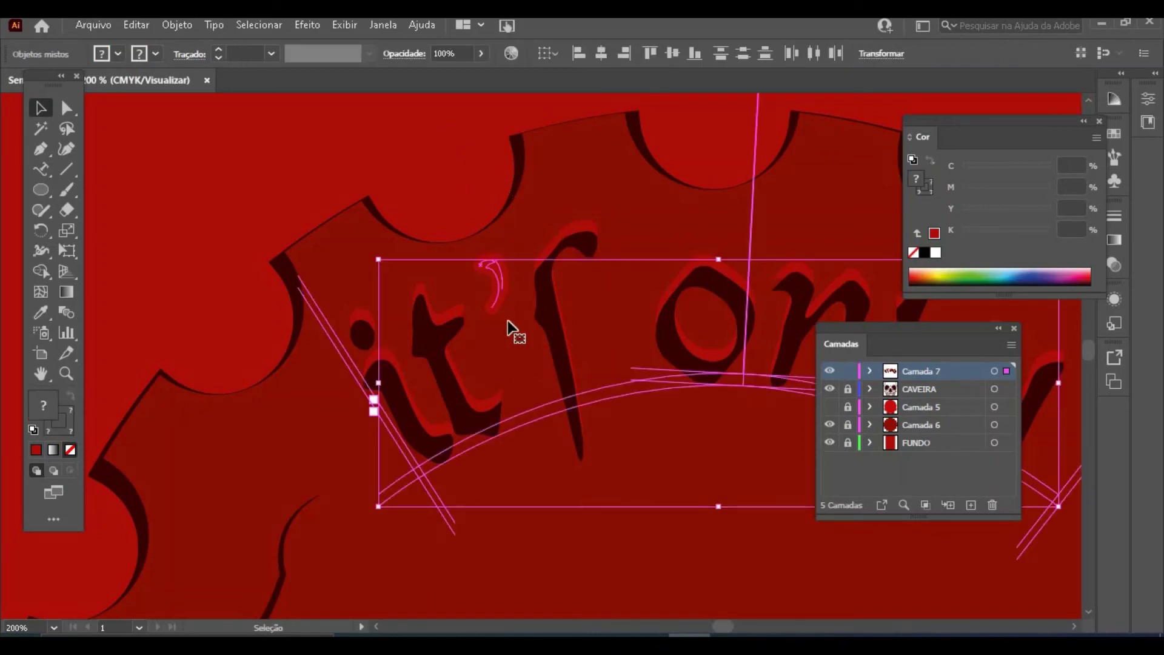
shift+click(519, 423)
shift+click(426, 480)
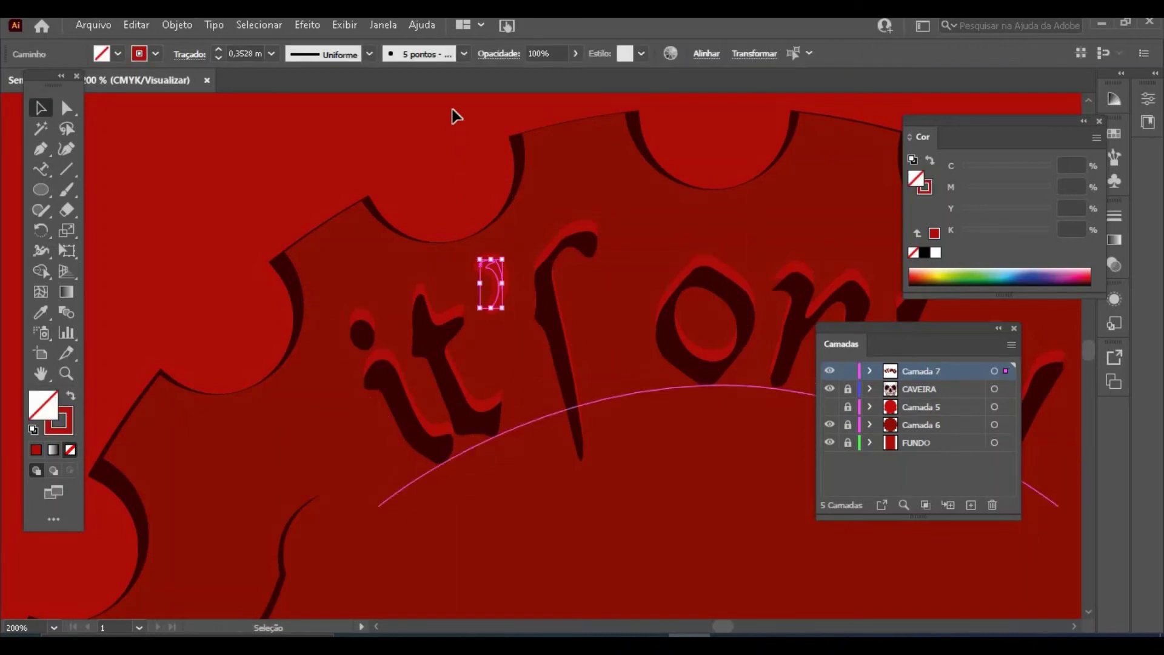
drag(501, 283, 550, 358)
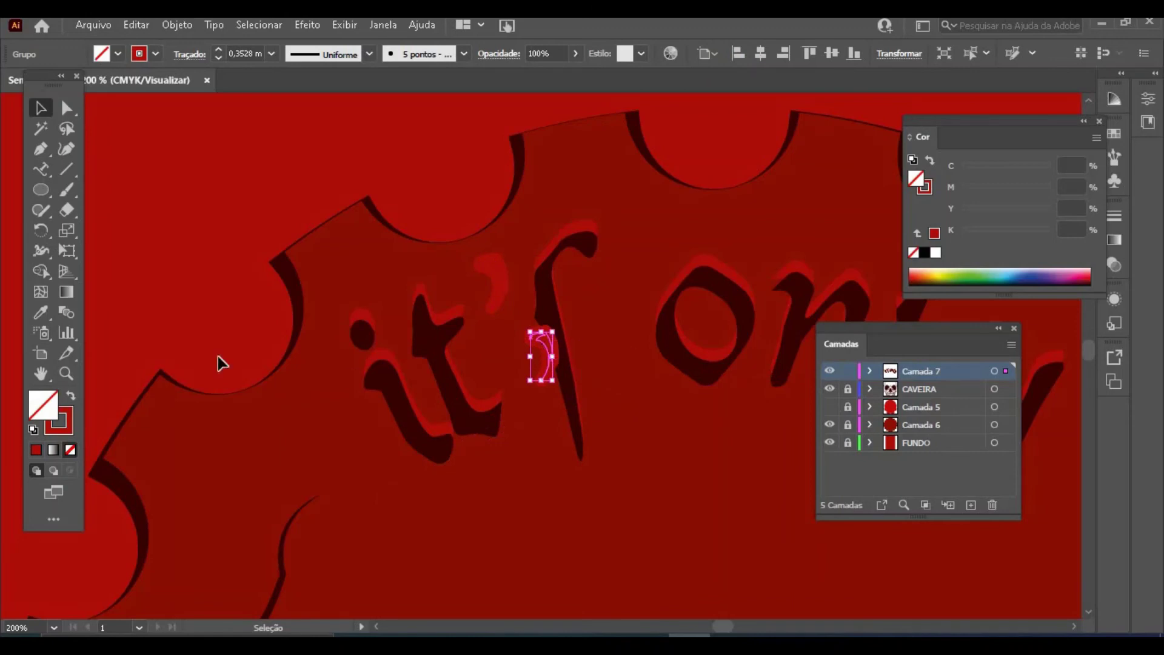
key(i)
click(298, 344)
key(ctrl+z)
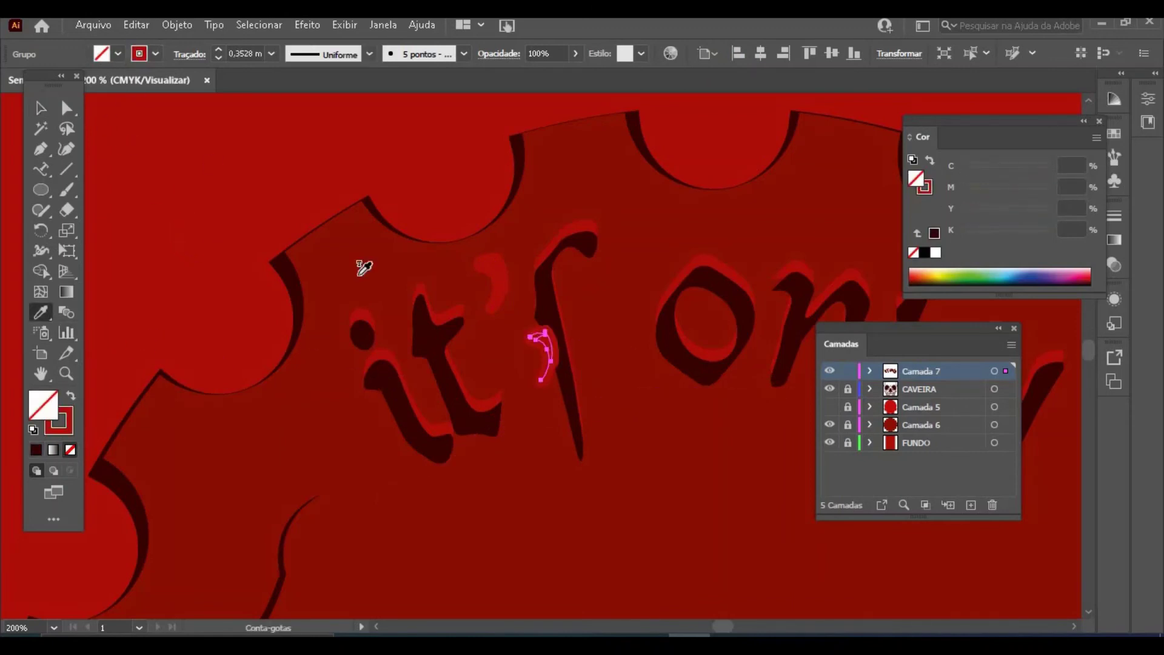
Step: Darken the duplicate apostrophe's stroke to K 88% and place it slightly offset over the lighter red apostrophe
click(58, 420)
drag(993, 235, 1025, 235)
click(40, 109)
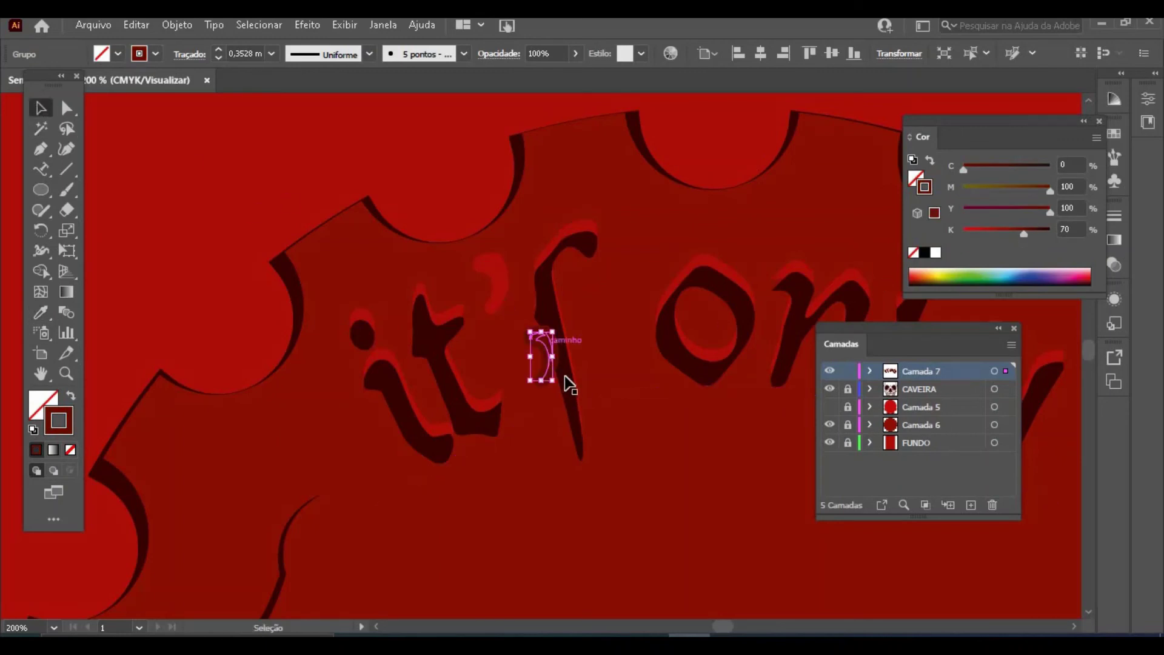
drag(549, 352, 507, 275)
drag(1025, 234, 1037, 234)
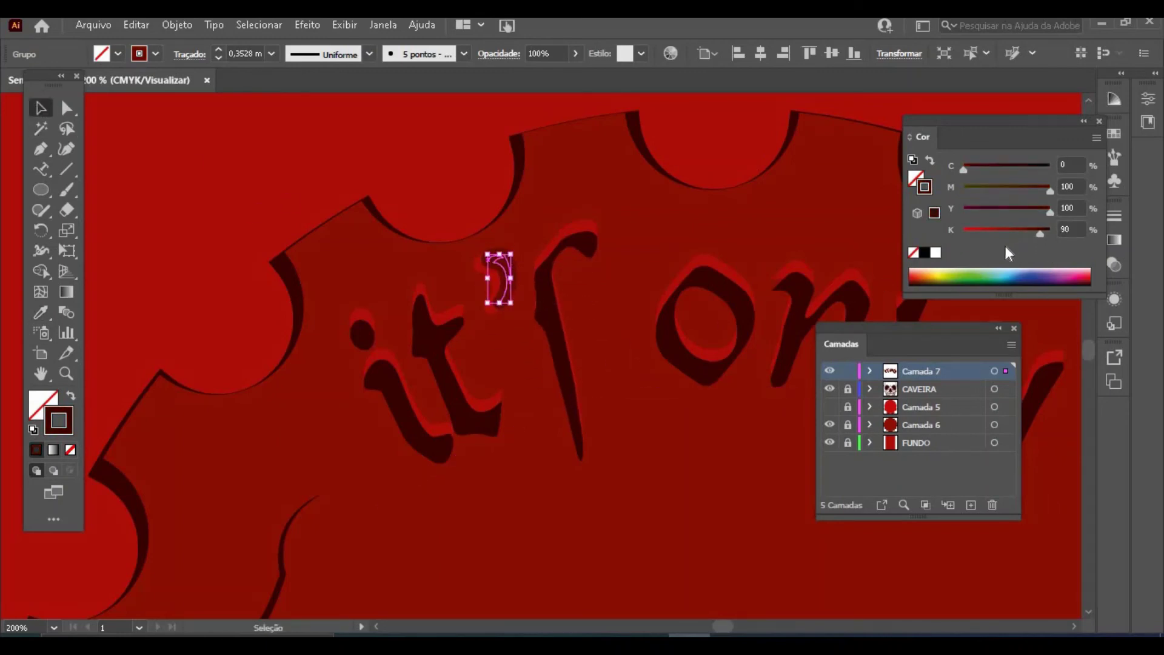
click(465, 177)
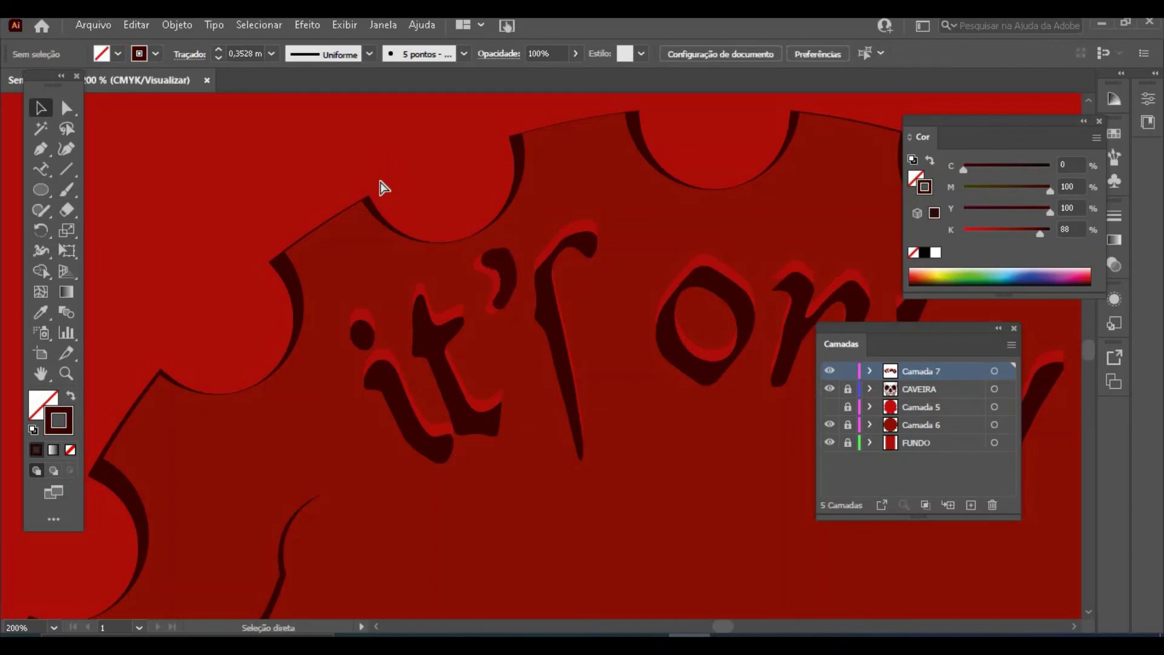
Step: Show the Camada 5 skull shape and move the lettering layer Camada 7 between Camada 5 and Camada 6
key(ctrl+minus)
key(ctrl+minus)
key(ctrl+minus)
key(ctrl+minus)
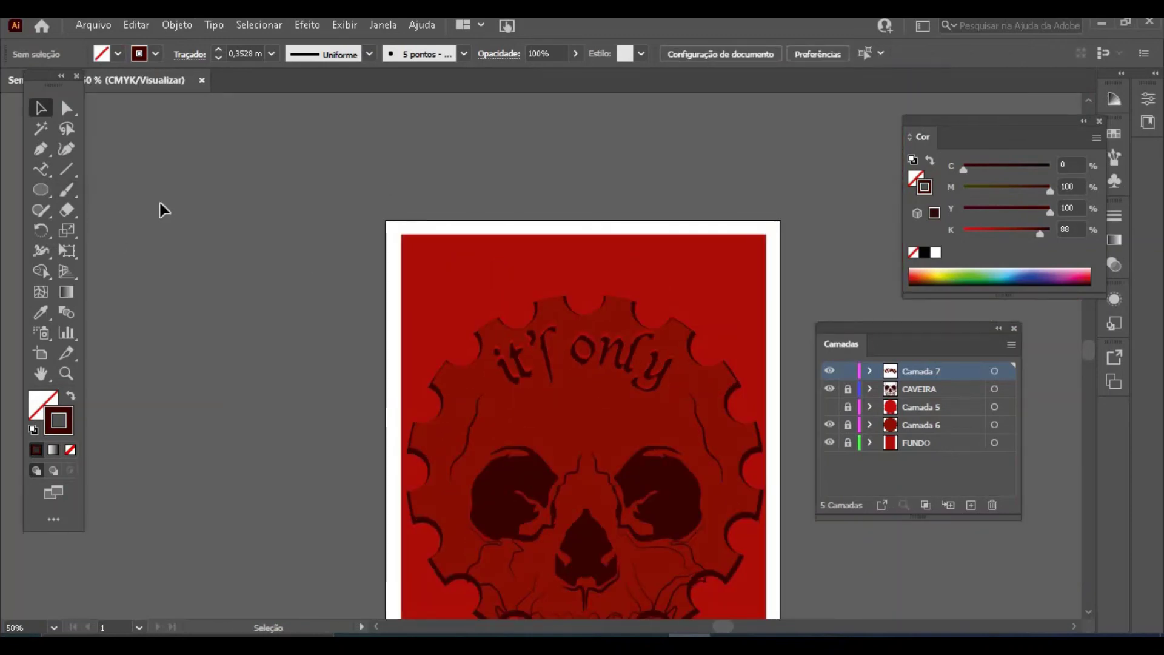
key(ctrl+minus)
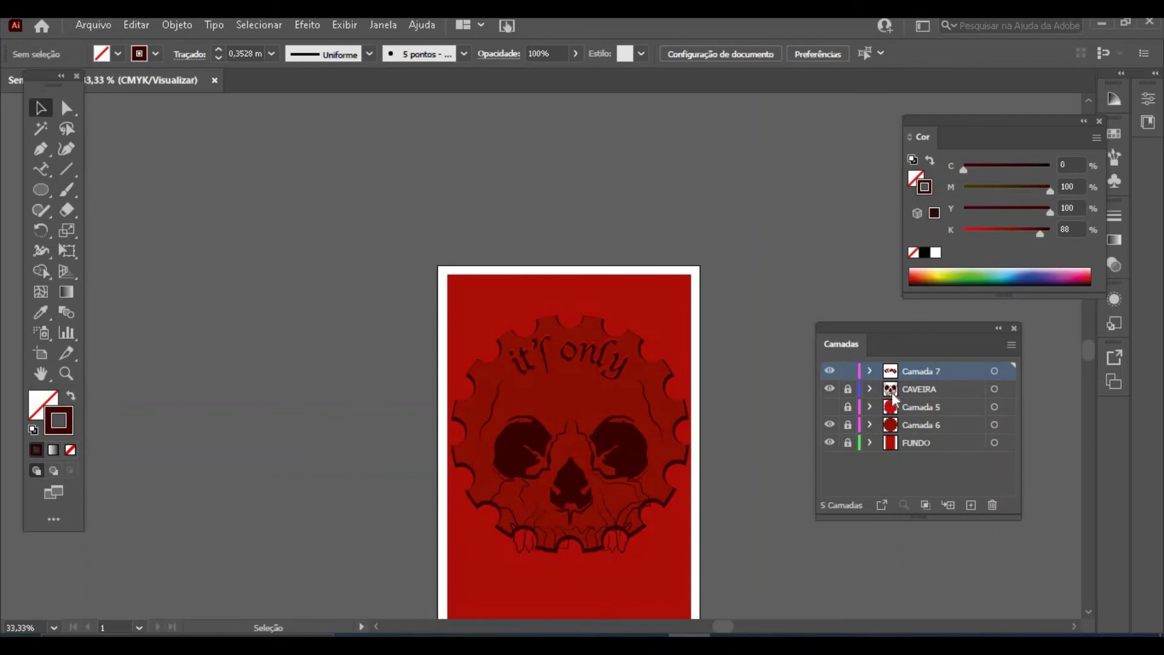
click(830, 407)
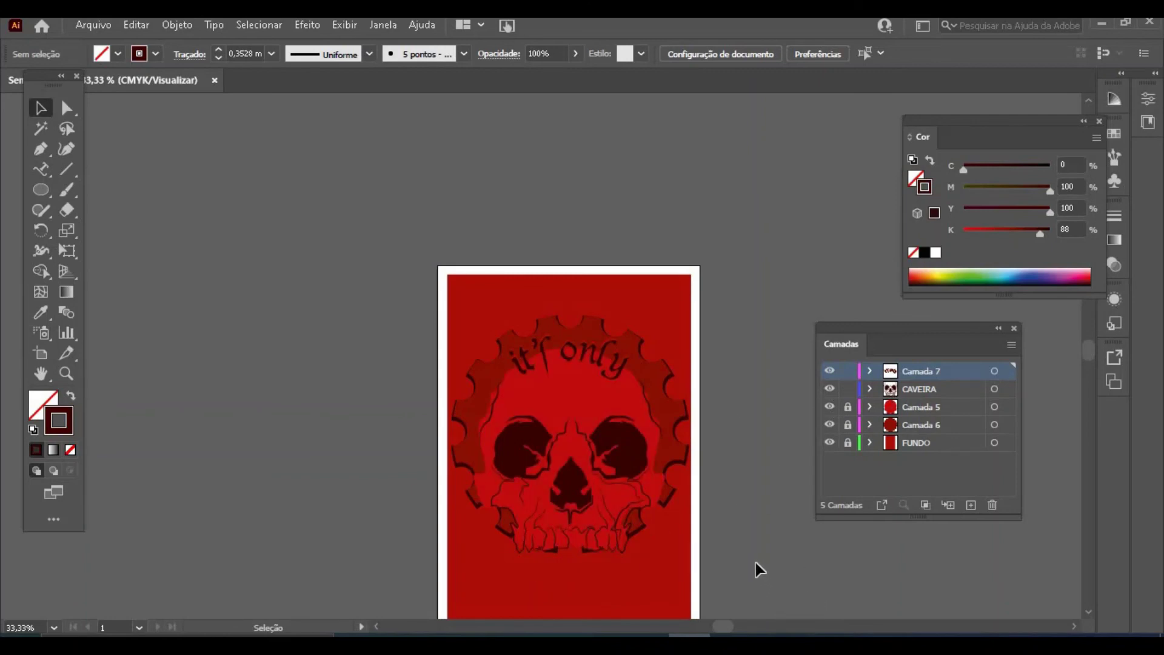
drag(936, 376, 895, 420)
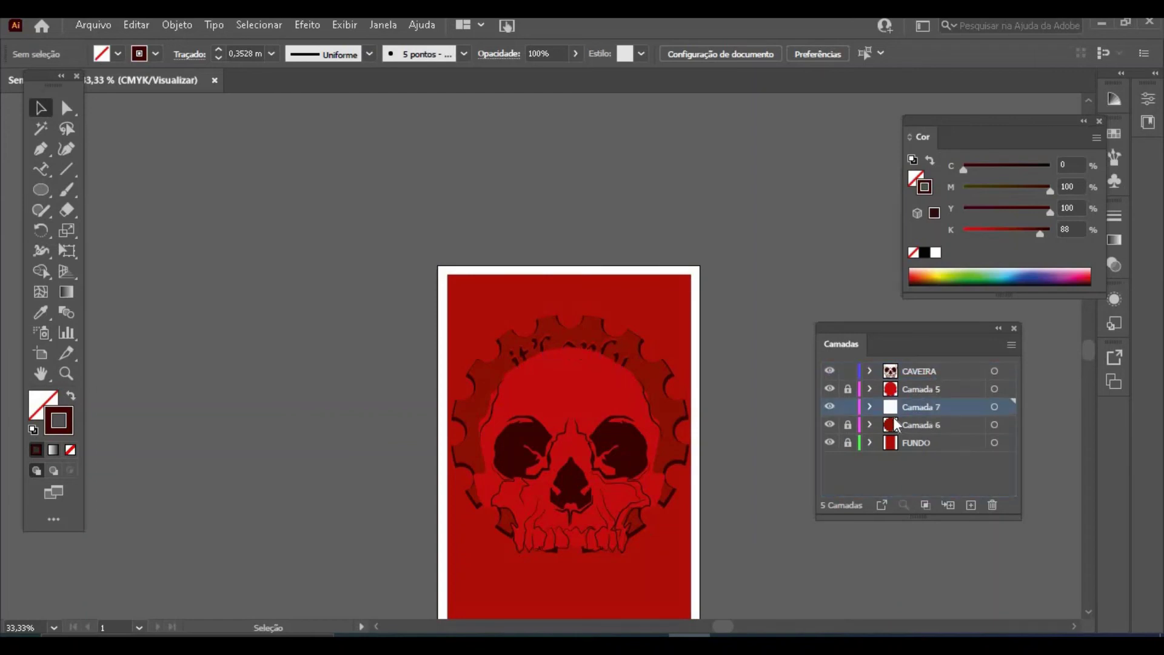
Step: Unlock Camada 5 and lower the opacity of its red skull shape to 56%
click(918, 387)
click(848, 389)
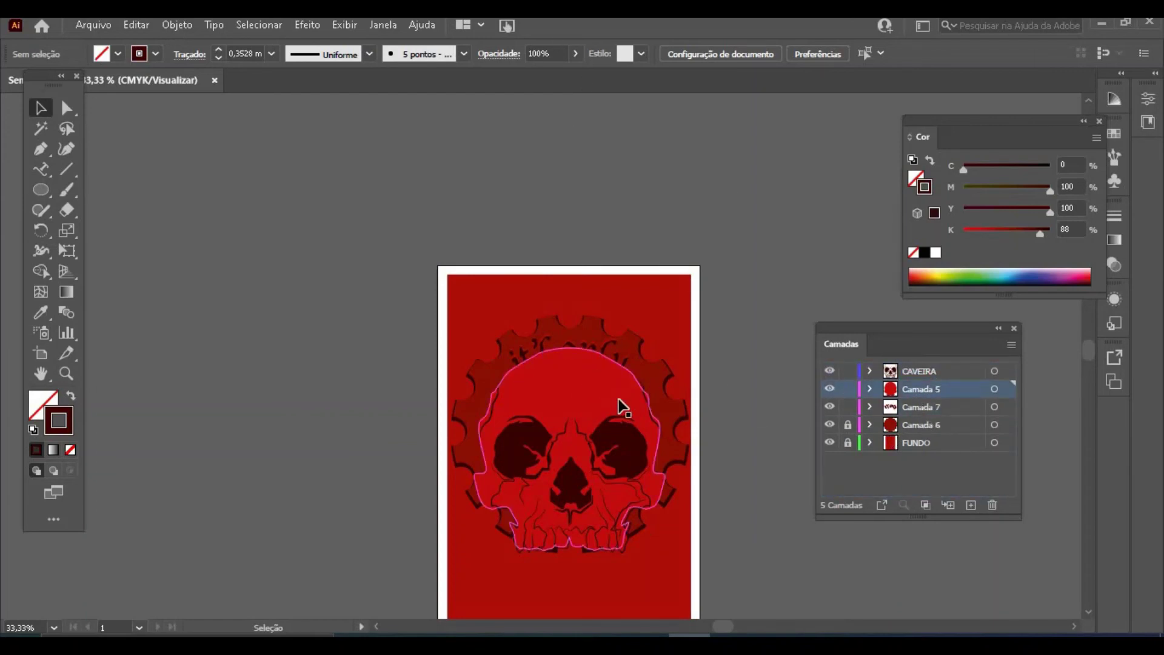
click(624, 408)
click(575, 53)
drag(576, 74, 545, 74)
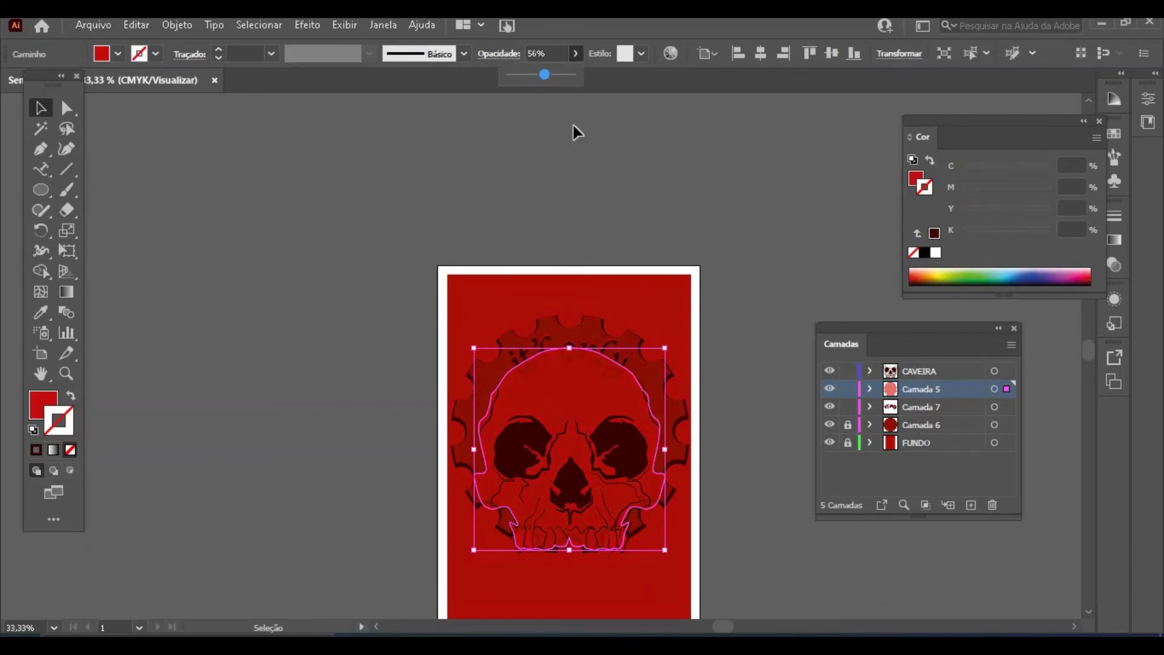
click(733, 239)
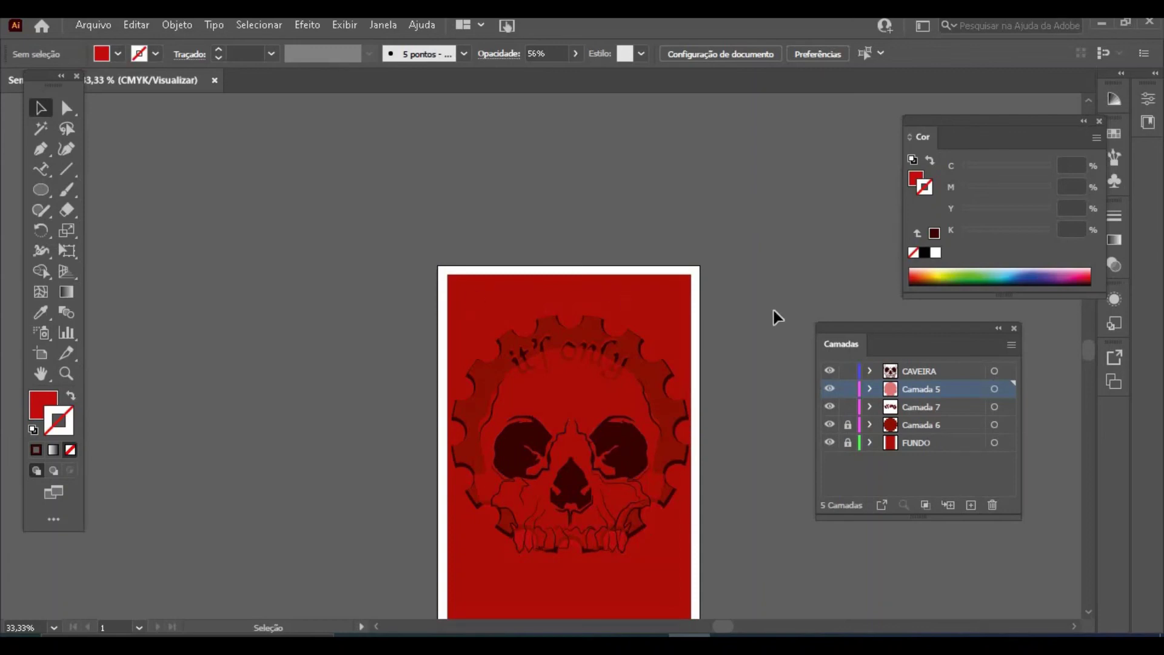
Step: Lock the CAVEIRA and Camada 5 layers and group all the lettering and apostrophe objects on Camada 7
click(921, 411)
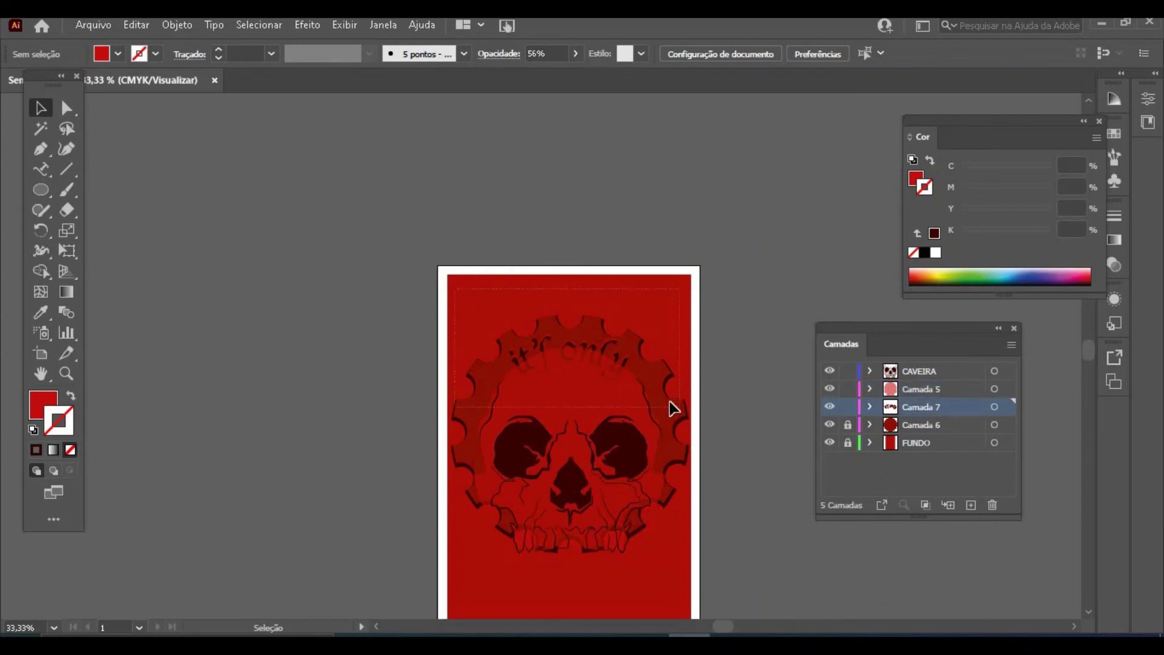
key(ctrl+a)
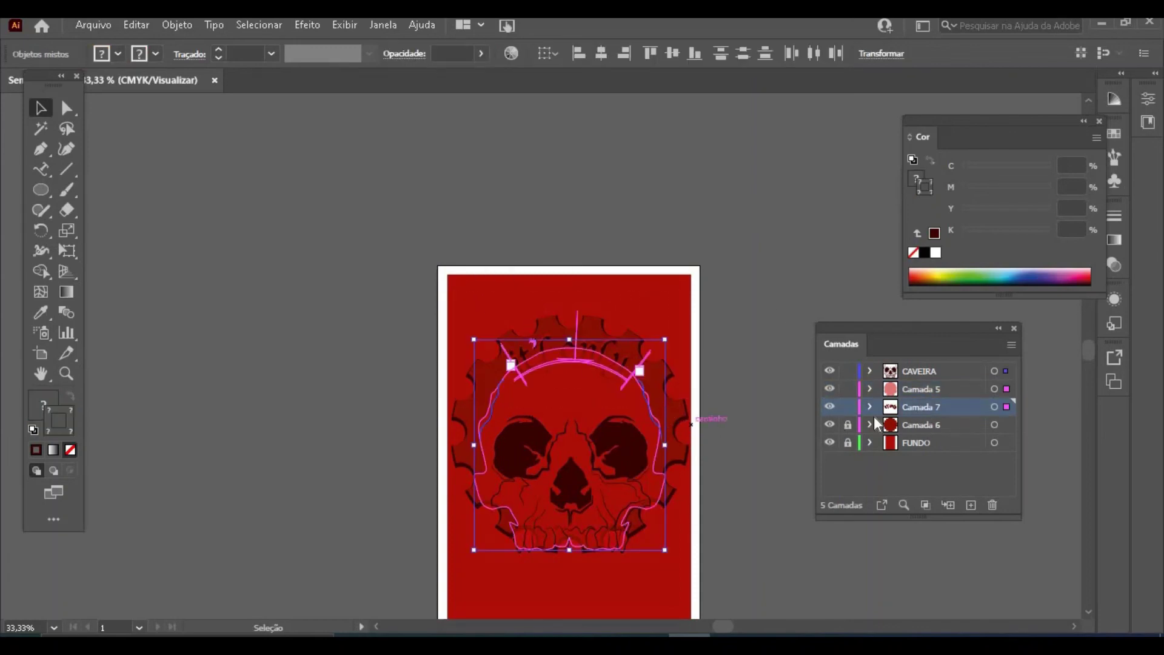
click(848, 389)
click(848, 371)
drag(437, 242, 712, 404)
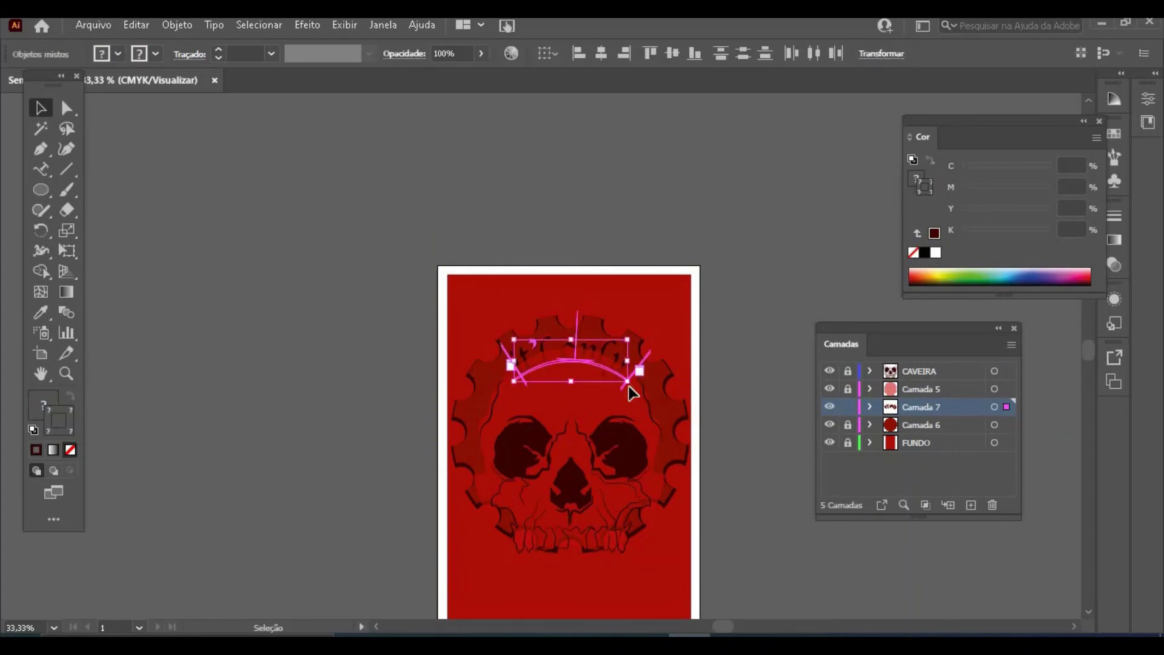
scroll(582, 352, up, 3)
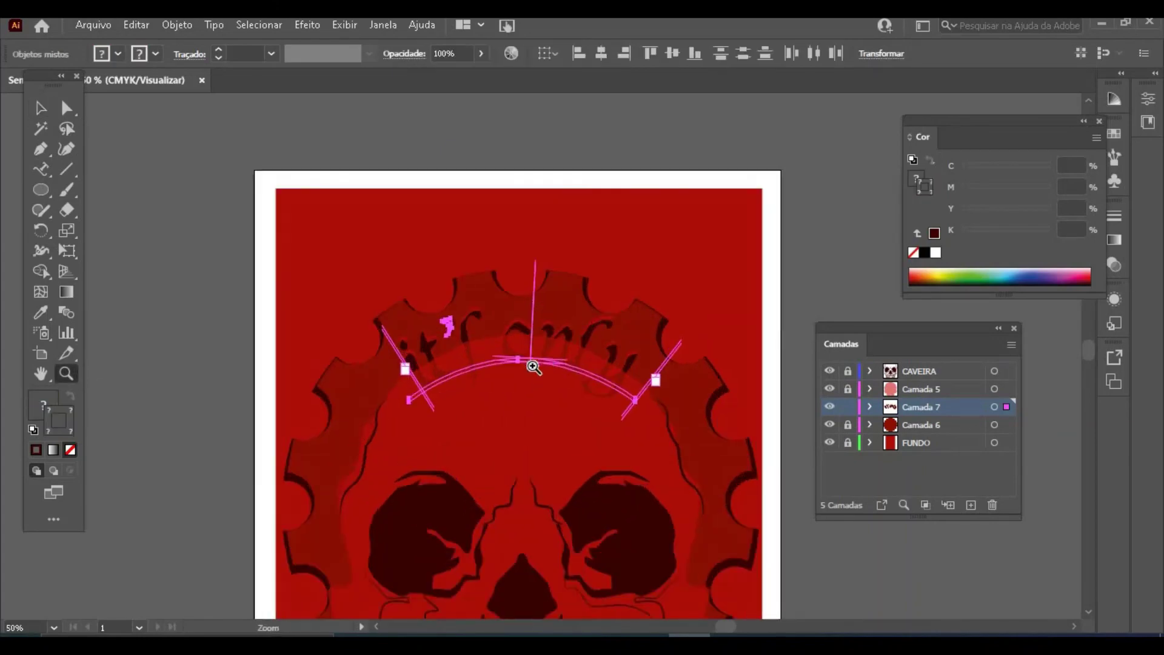
key(ctrl+g)
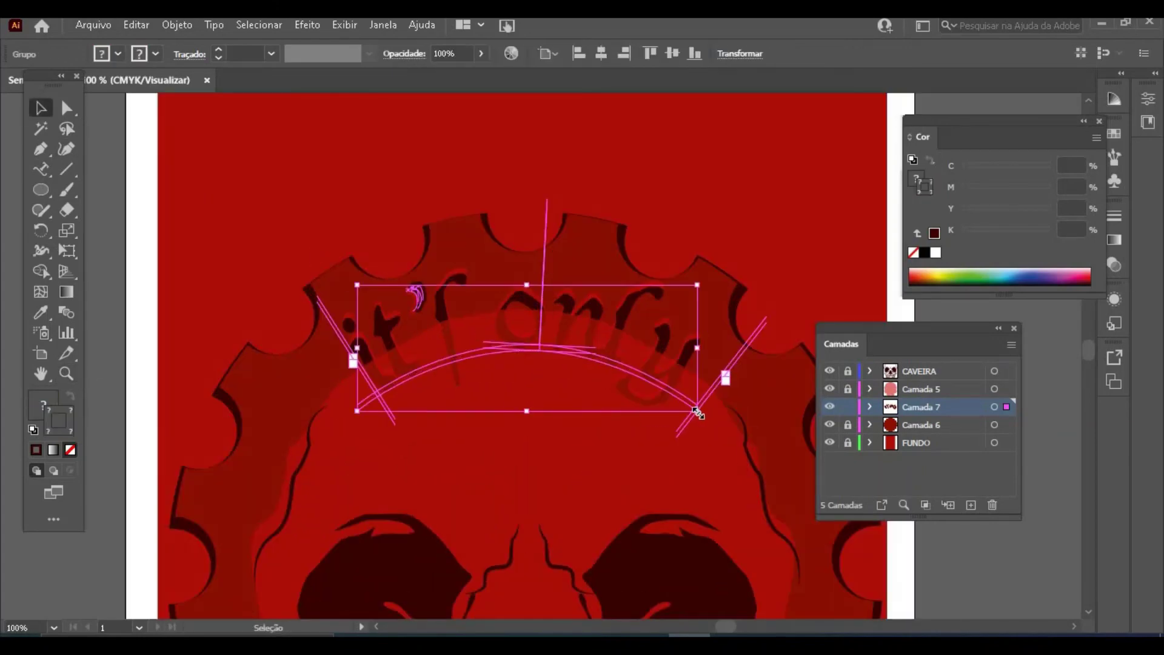
Step: Scale the lettering group down and move it up so that it fits in the gear's rim above the skull
drag(698, 412, 647, 392)
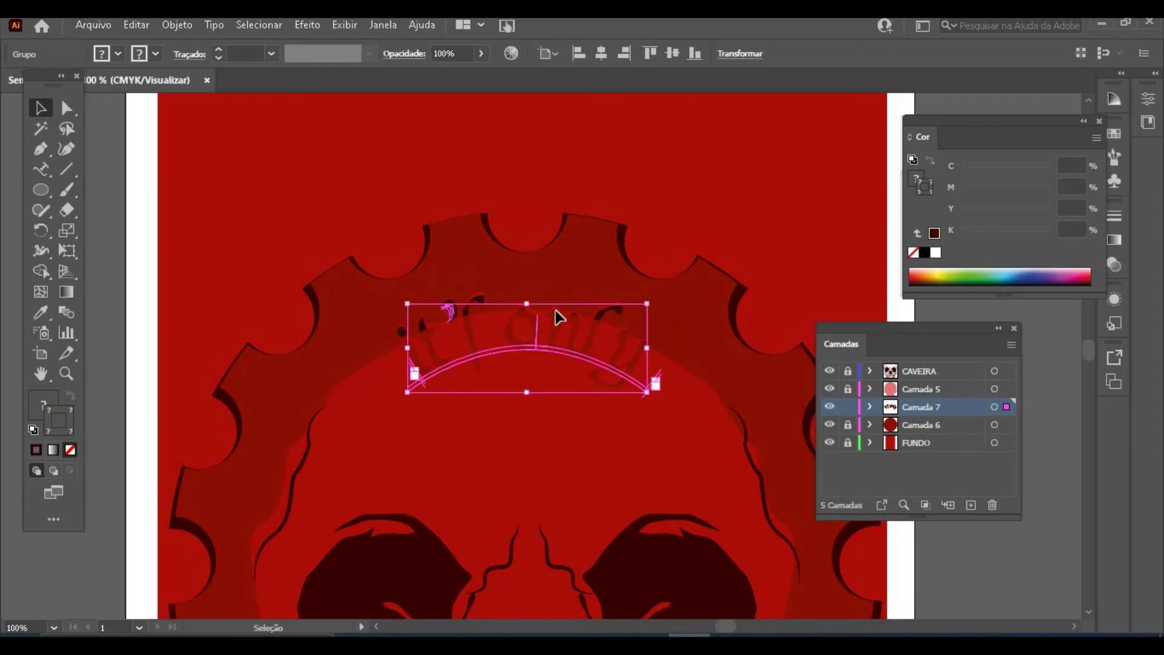
drag(555, 313, 552, 272)
drag(643, 351, 624, 332)
drag(563, 301, 561, 285)
click(546, 176)
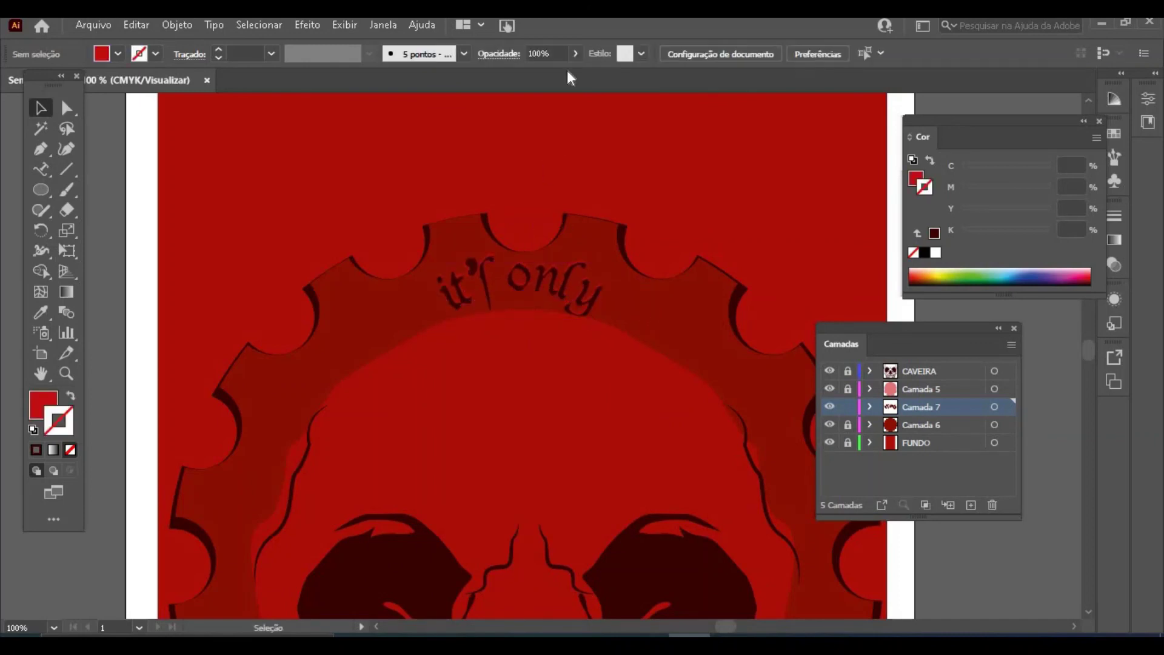
key(ctrl+minus)
click(619, 358)
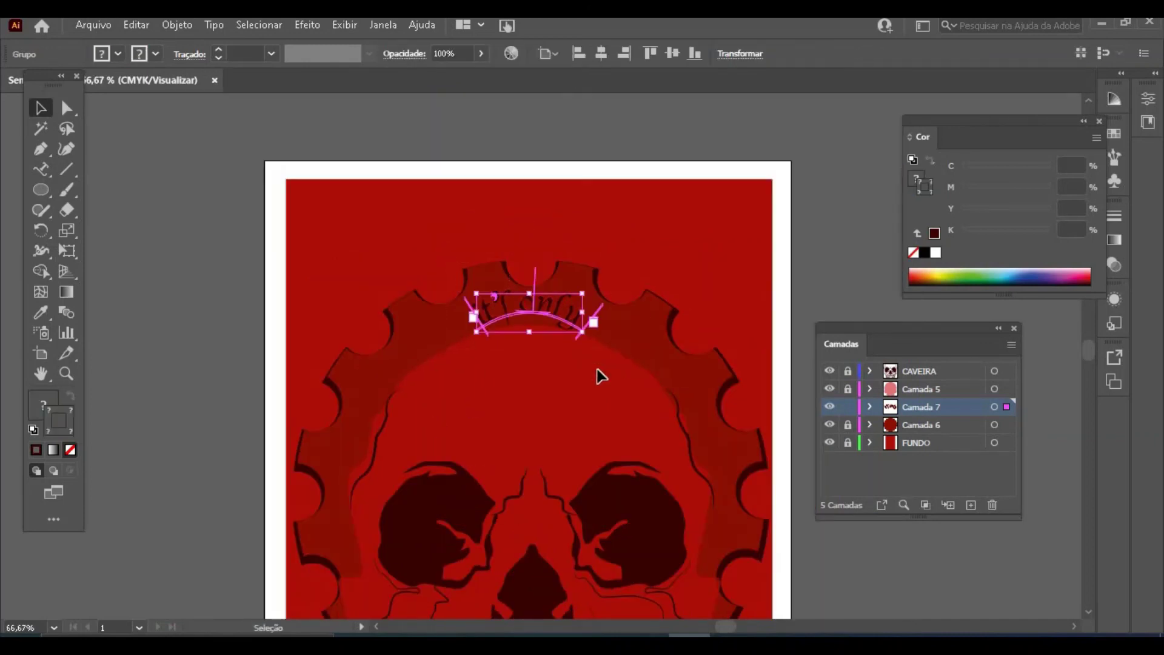
click(510, 269)
Step: Open the lettering group for isolated editing and set the dark apostrophe's stroke weight to 0,25 mm
click(66, 374)
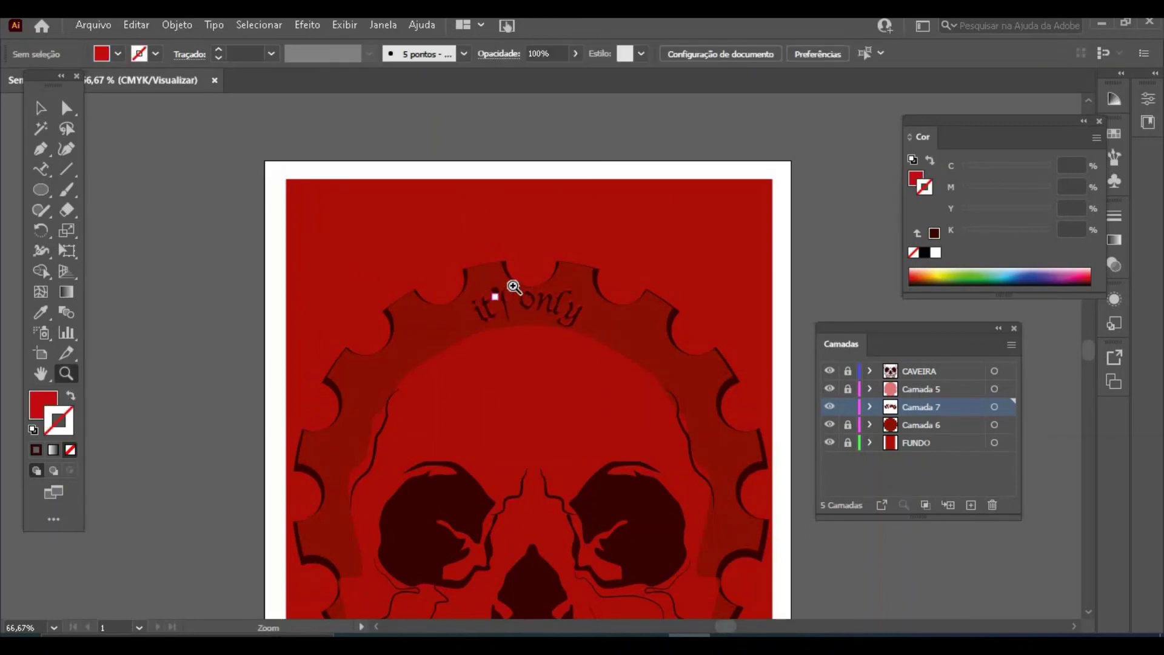
click(509, 291)
click(530, 340)
click(556, 368)
click(41, 108)
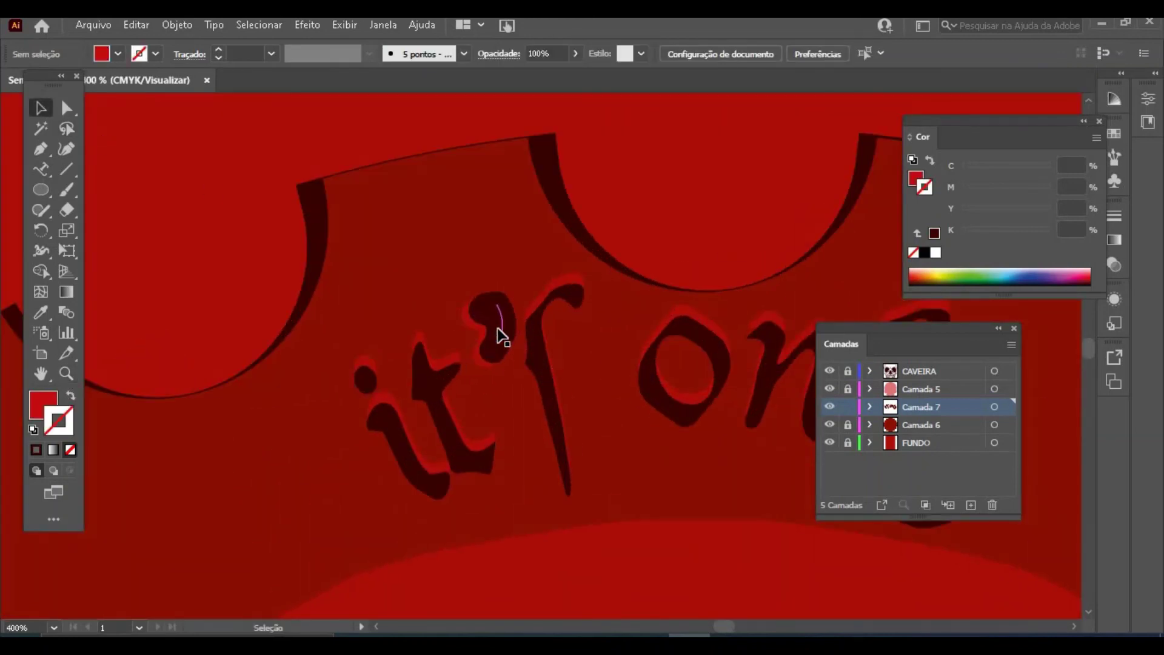
double_click(501, 337)
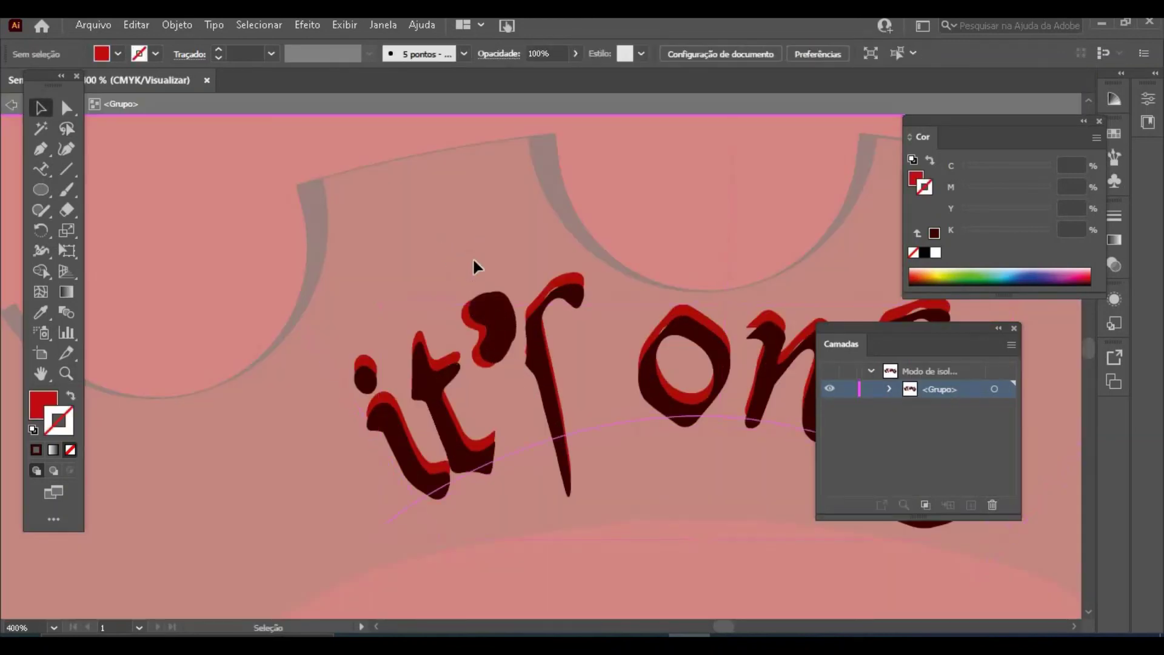
drag(472, 257, 497, 481)
click(494, 326)
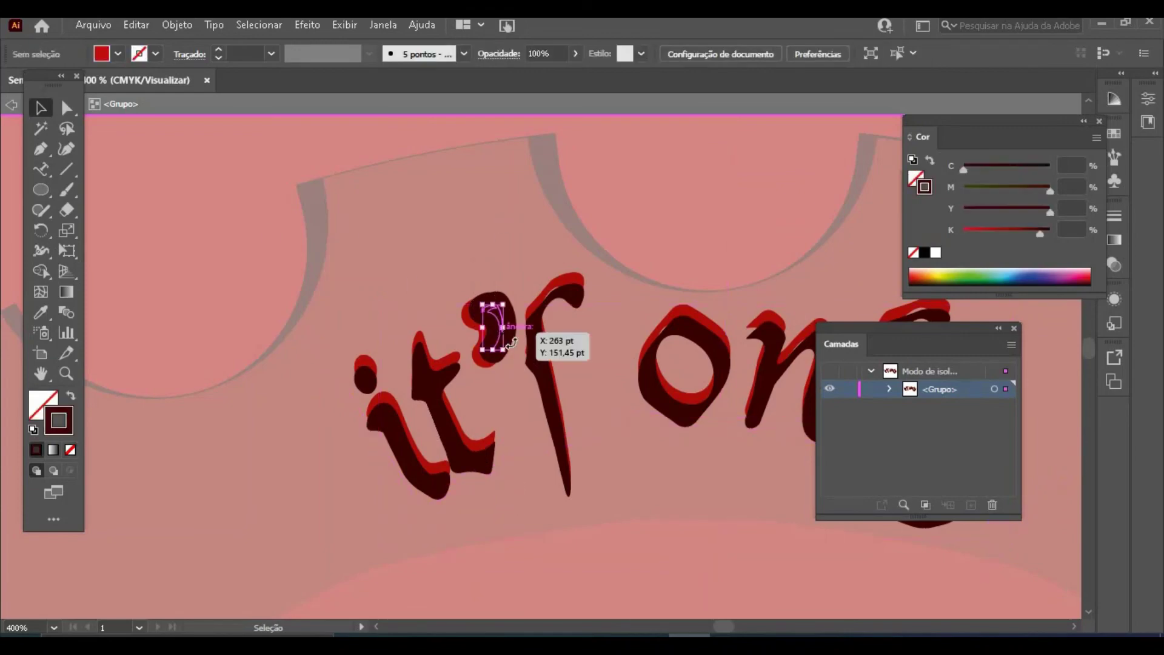
click(272, 54)
click(303, 109)
click(272, 53)
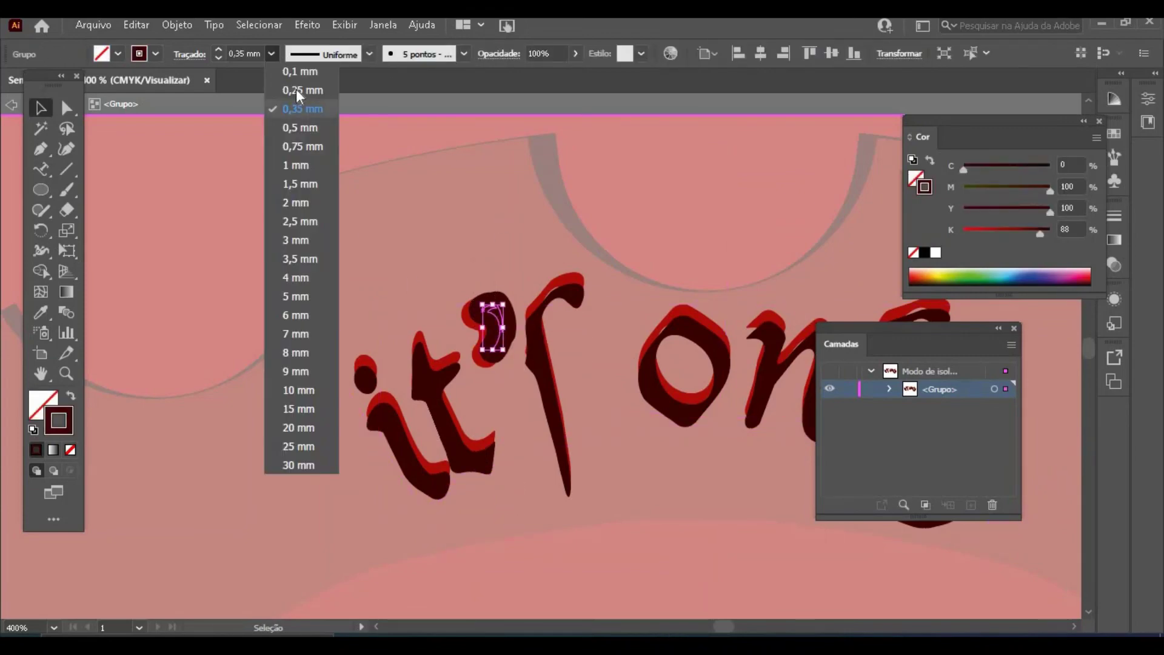
click(297, 90)
click(413, 232)
Step: Set the stroke weight of the red apostrophe copy behind it to 0,25 mm and leave the lettering group
click(473, 335)
click(271, 54)
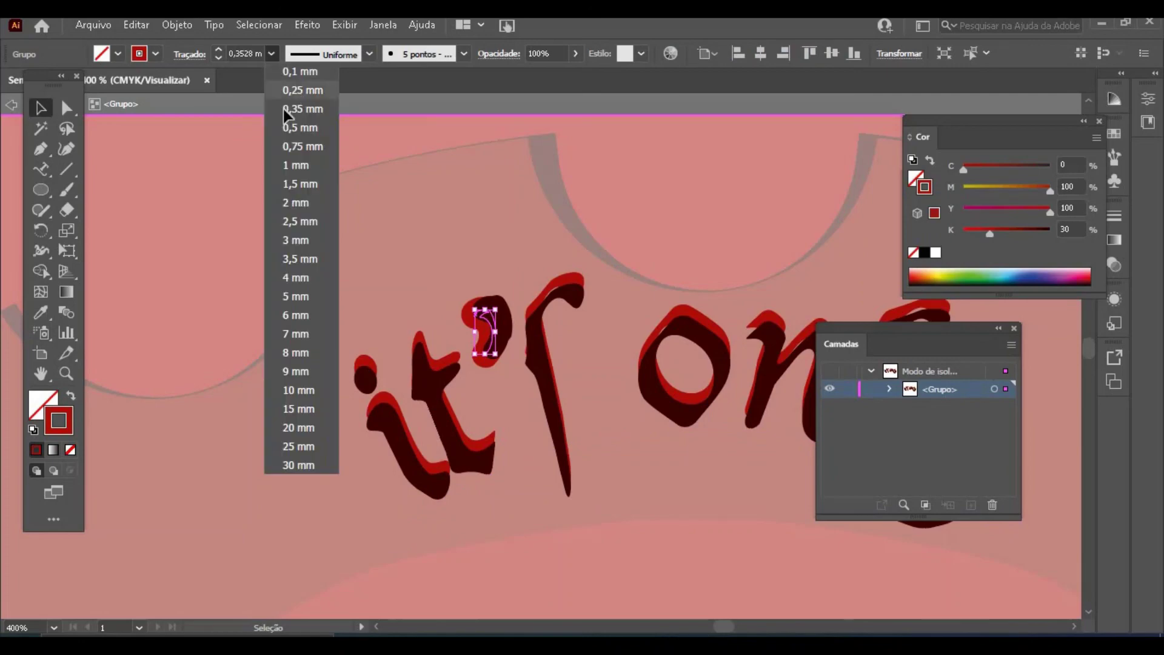
click(291, 91)
click(356, 251)
key(ctrl+0)
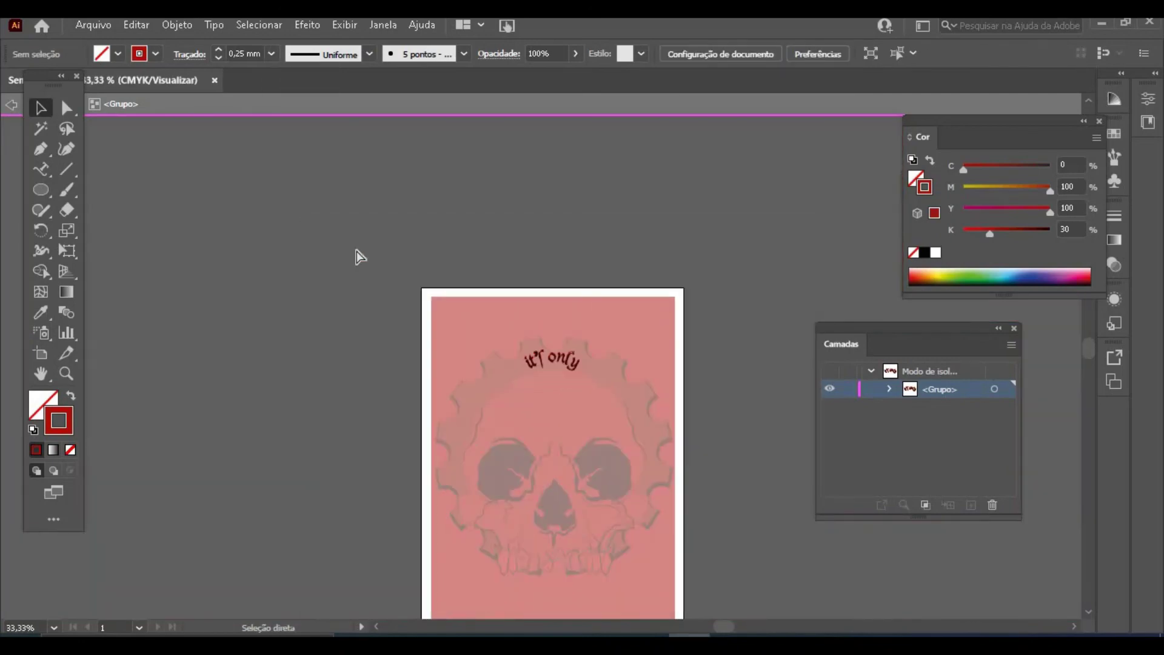
double_click(387, 517)
drag(1093, 341, 1087, 353)
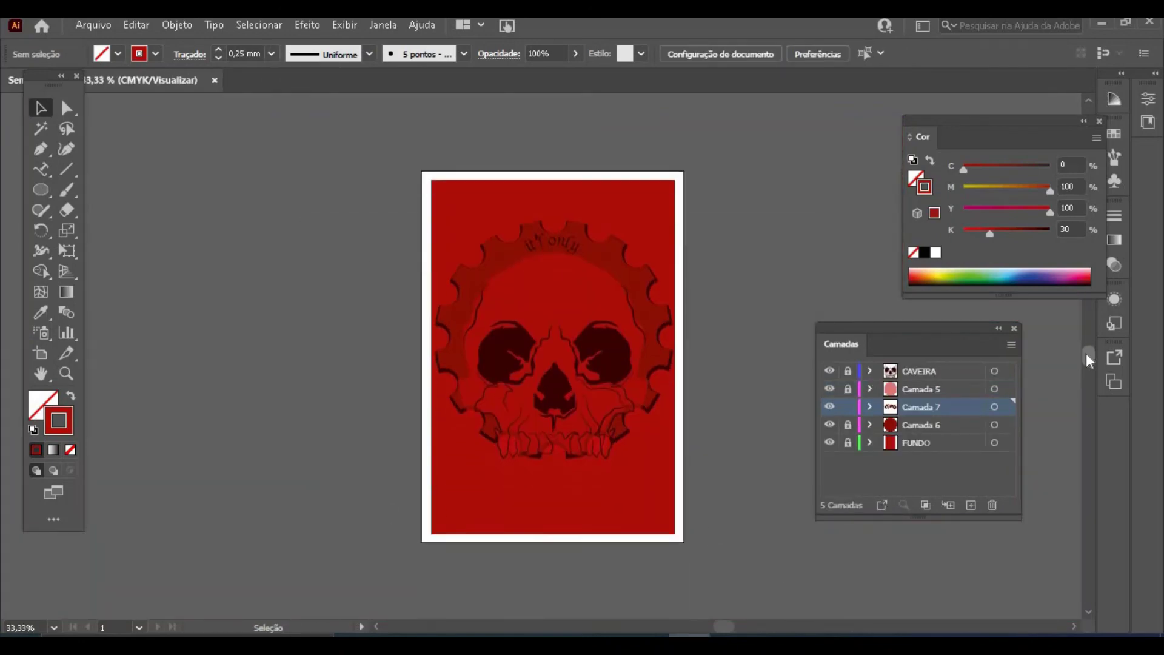
Step: Lock Camada 7, move it above the CAVEIRA layer and add a new layer at the top of the stack
drag(46, 169, 109, 170)
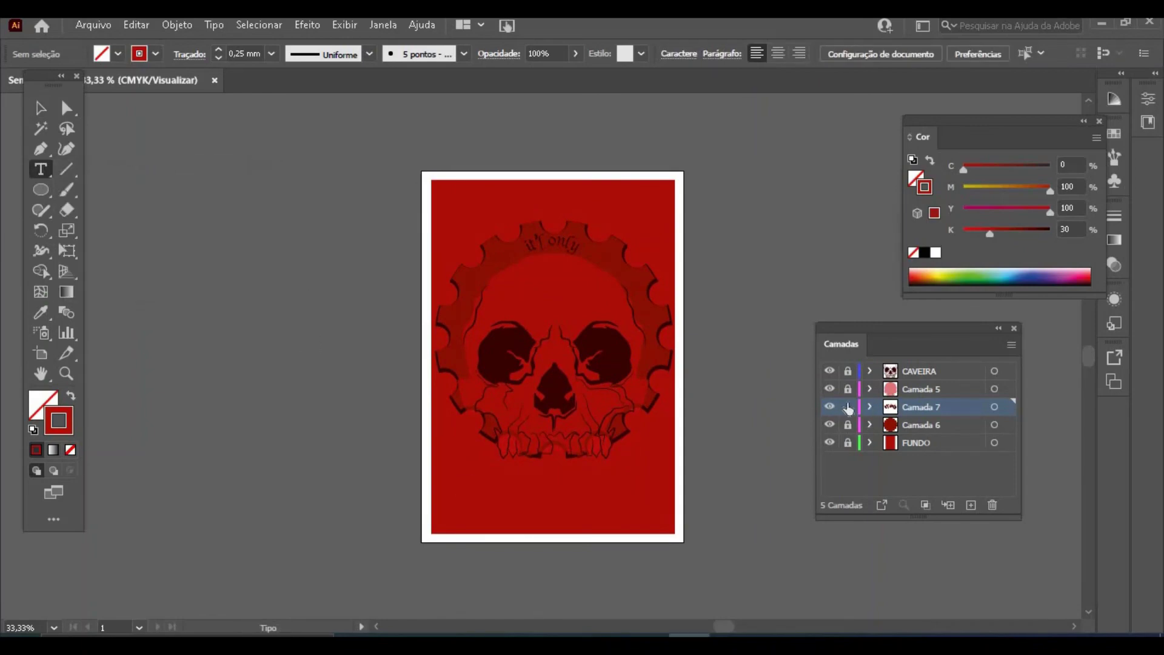
drag(923, 409, 927, 366)
click(971, 505)
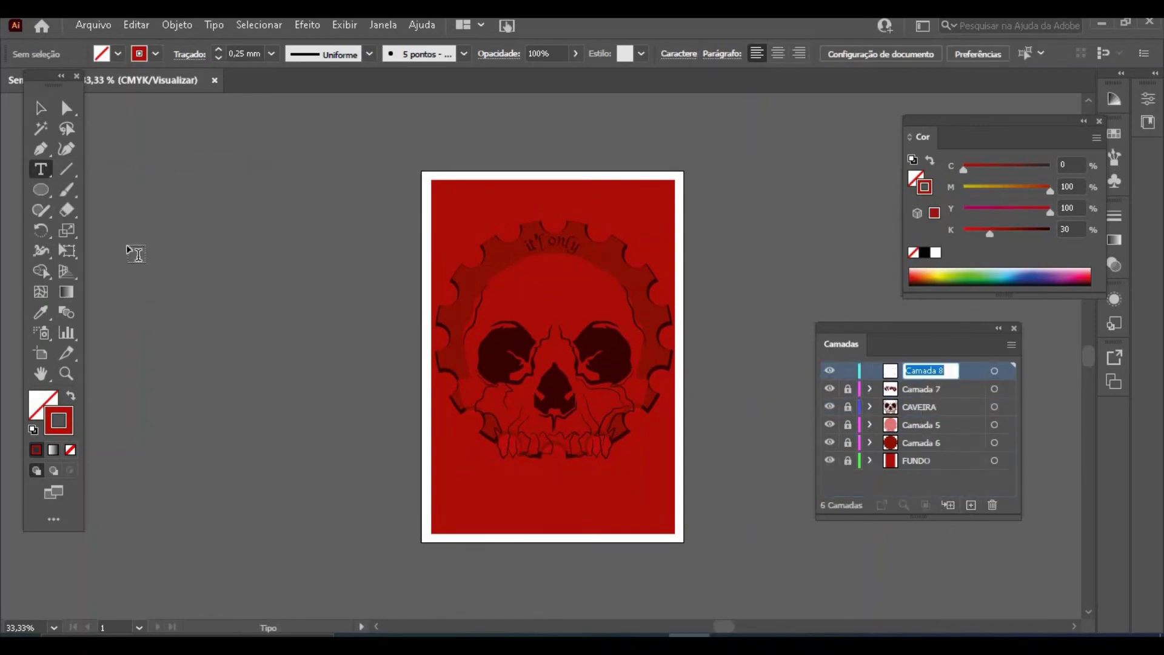
Step: Add the text "rock" below the skull's teeth and set its font to Madjoe
click(508, 488)
text(rock)
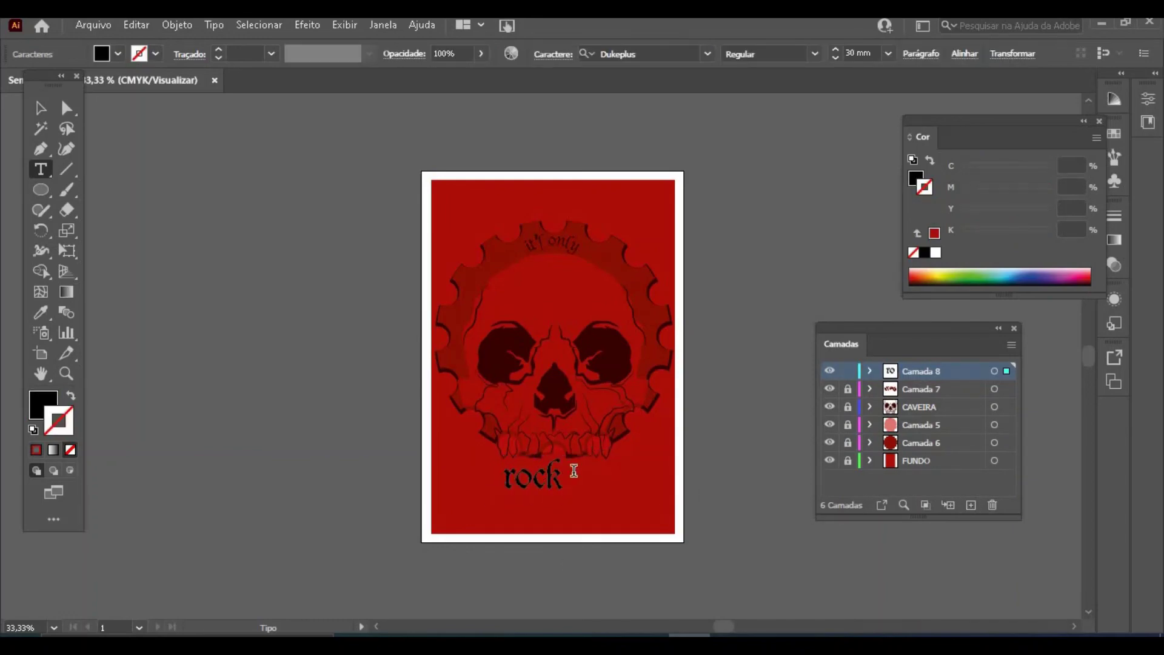
key(ctrl+a)
click(707, 53)
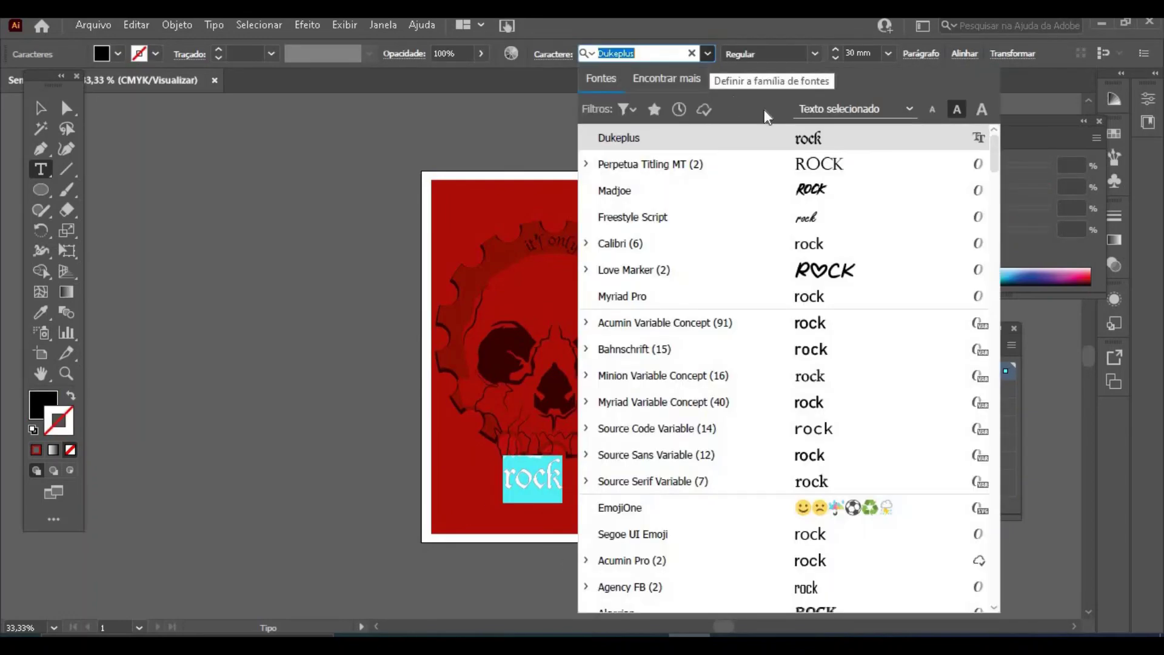
click(819, 190)
key(Escape)
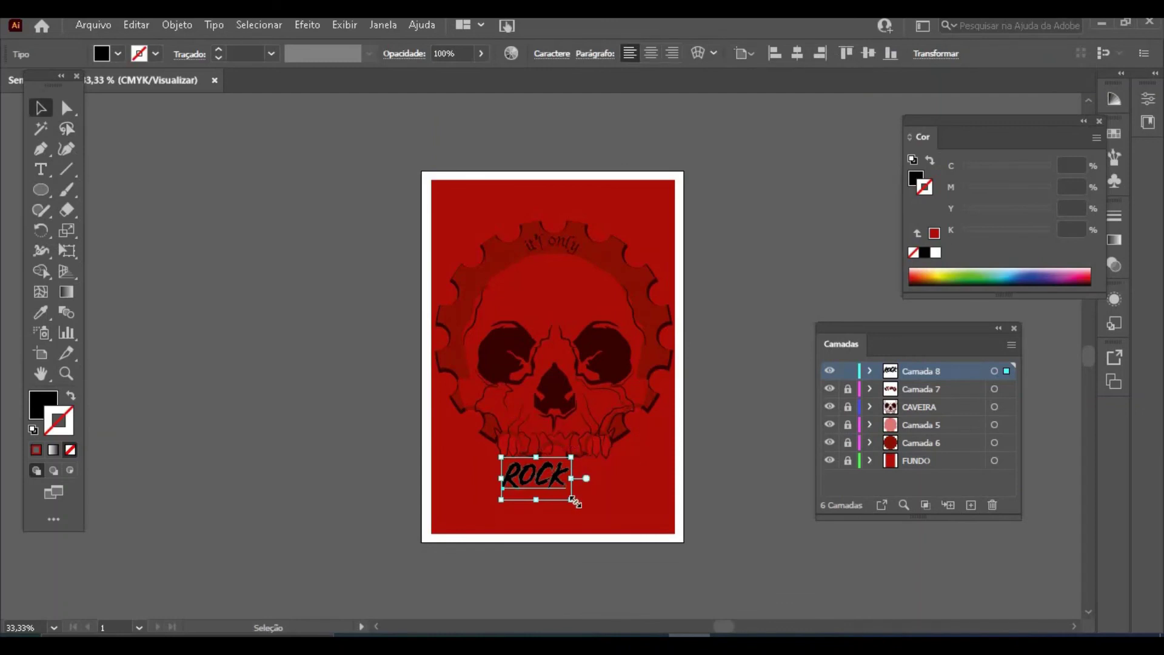
Step: Enlarge the ROCK text to nearly the poster's width and place it over the skull's lower teeth
drag(579, 502, 589, 475)
drag(481, 525, 451, 547)
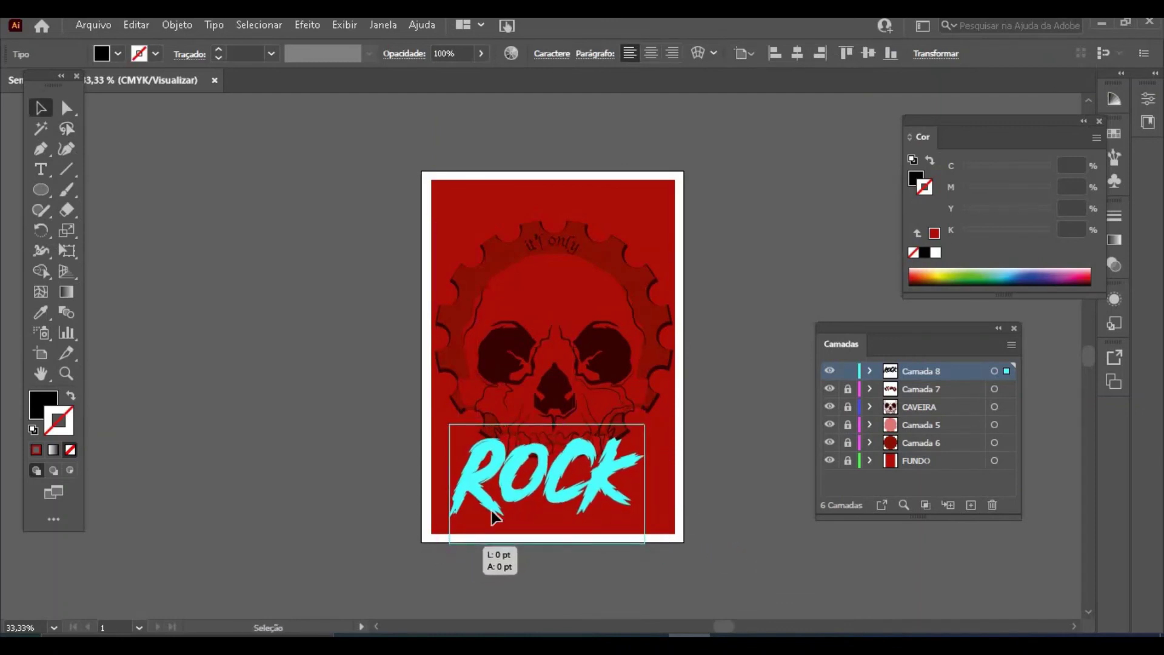
mouse_move(583, 476)
mouse_down()
mouse_move(601, 477)
mouse_move(589, 476)
mouse_up()
drag(665, 534, 672, 555)
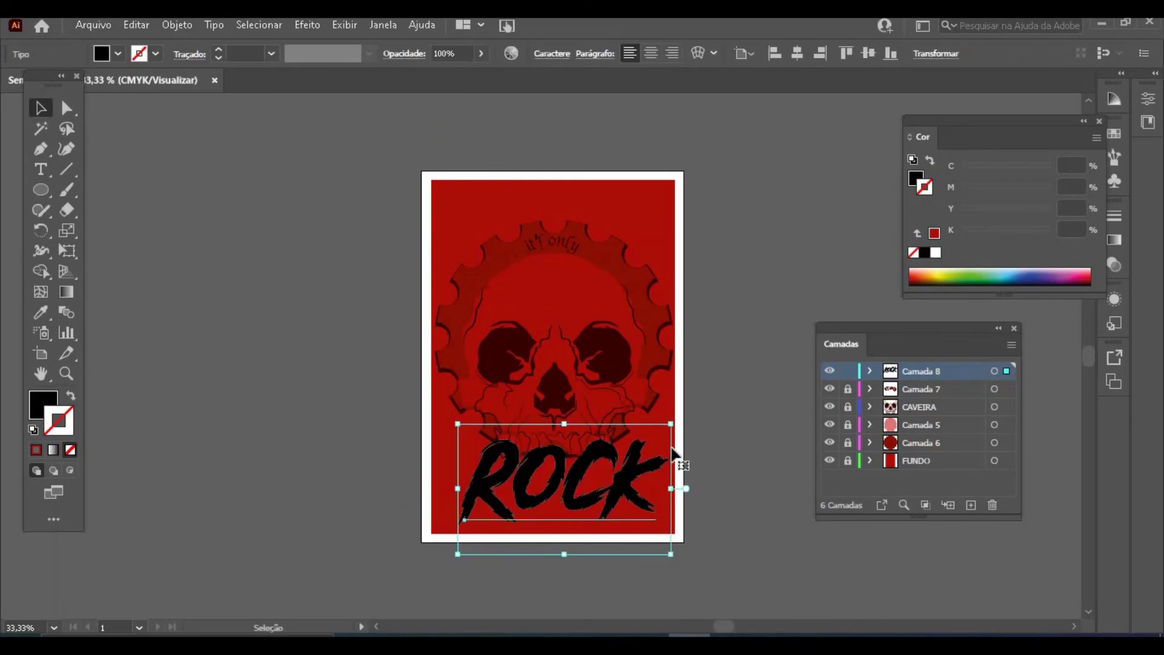
Step: Fill the ROCK text with white (C, M, Y and K at 0) and nudge it slightly up and to the left
click(916, 178)
drag(1049, 234, 962, 237)
click(609, 380)
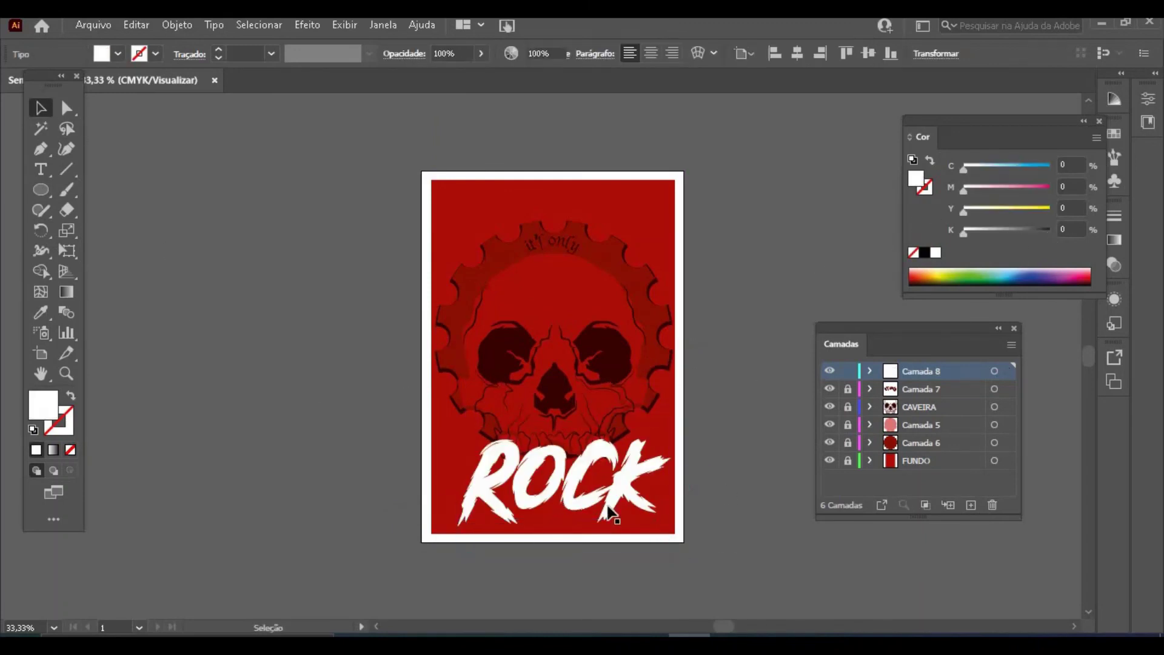
drag(580, 488, 583, 478)
click(529, 279)
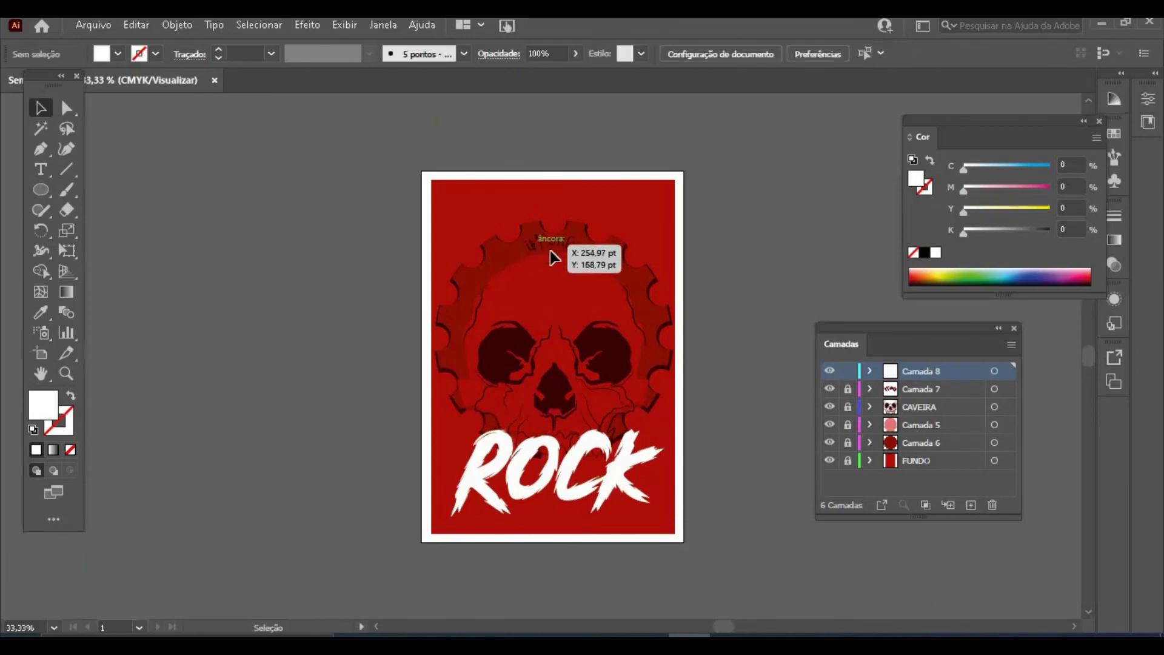
Step: Unlock Camada 7 and fill the front "it's only" text in the gear's rim with white
click(849, 389)
click(546, 239)
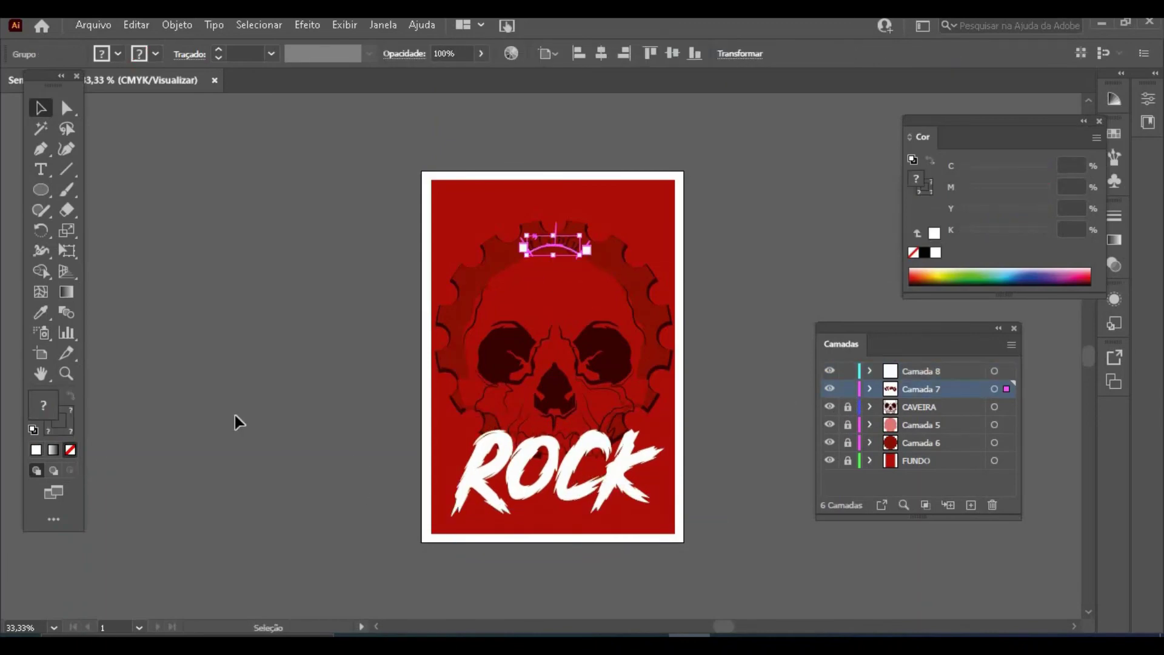
click(66, 376)
click(551, 247)
click(536, 358)
click(567, 353)
click(568, 370)
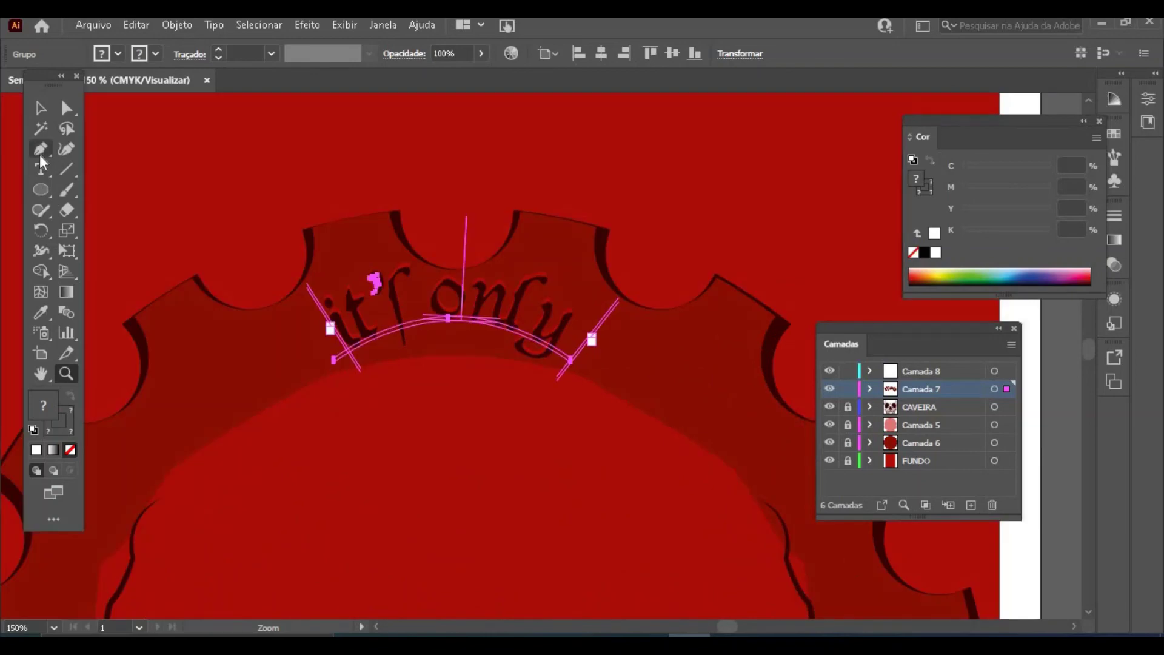
click(41, 164)
drag(339, 333, 608, 322)
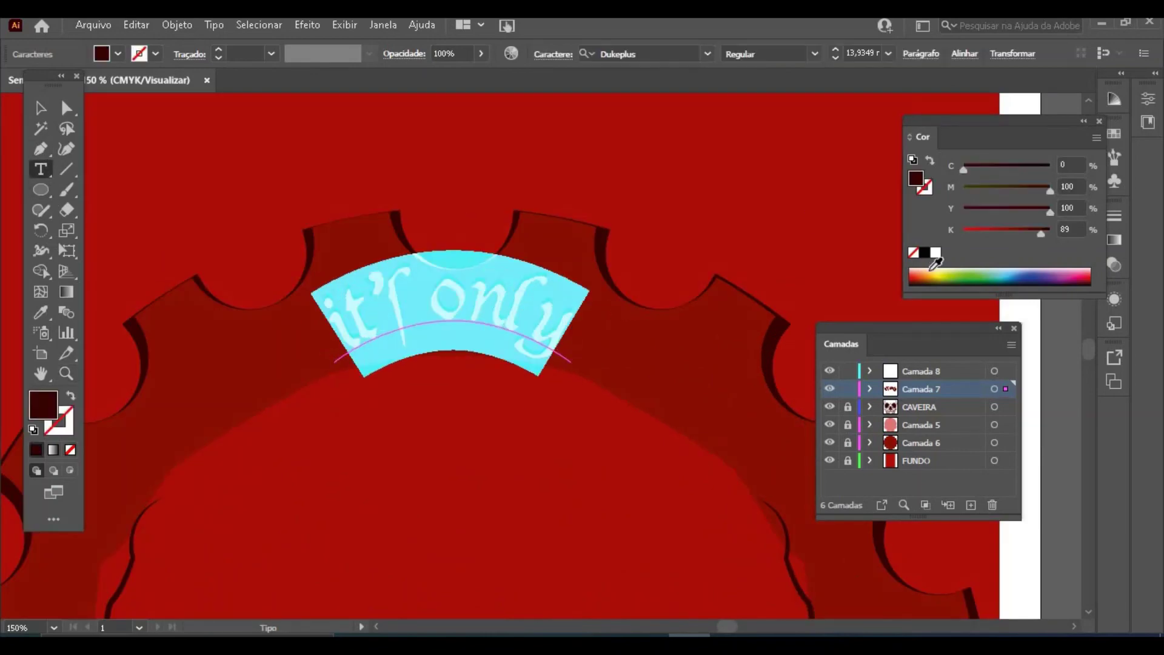
click(936, 253)
click(53, 107)
click(144, 164)
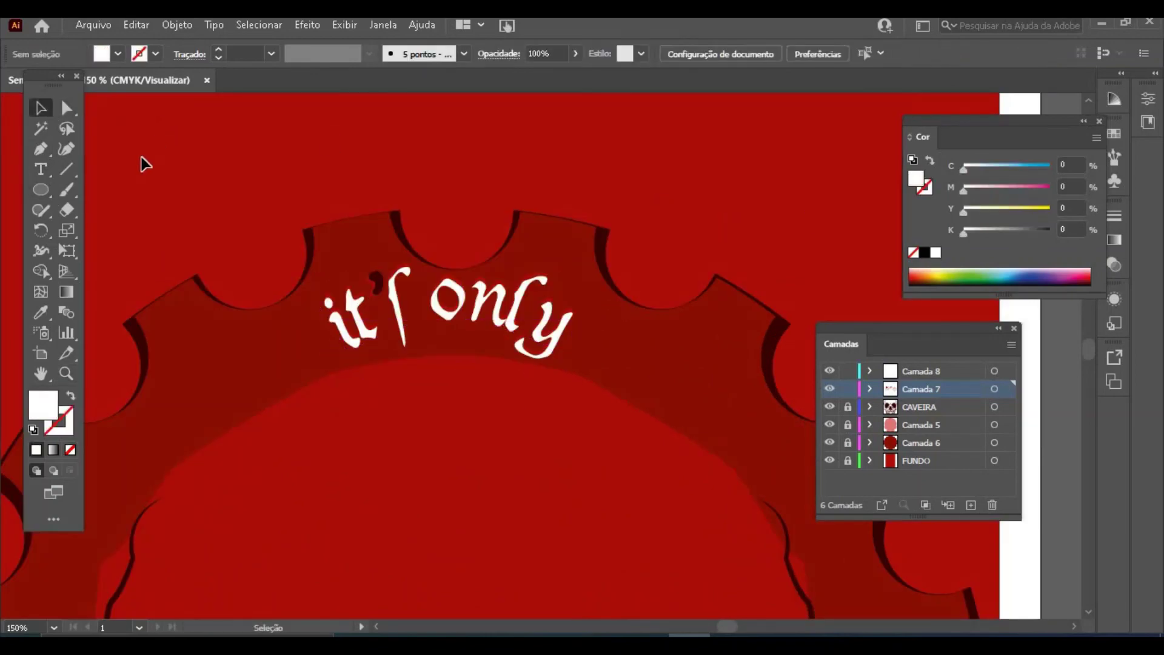
Step: Open the lettering group for isolated editing and recolor the dark front apostrophe's stroke white
key(ctrl+minus)
key(ctrl+minus)
key(ctrl+minus)
key(ctrl+minus)
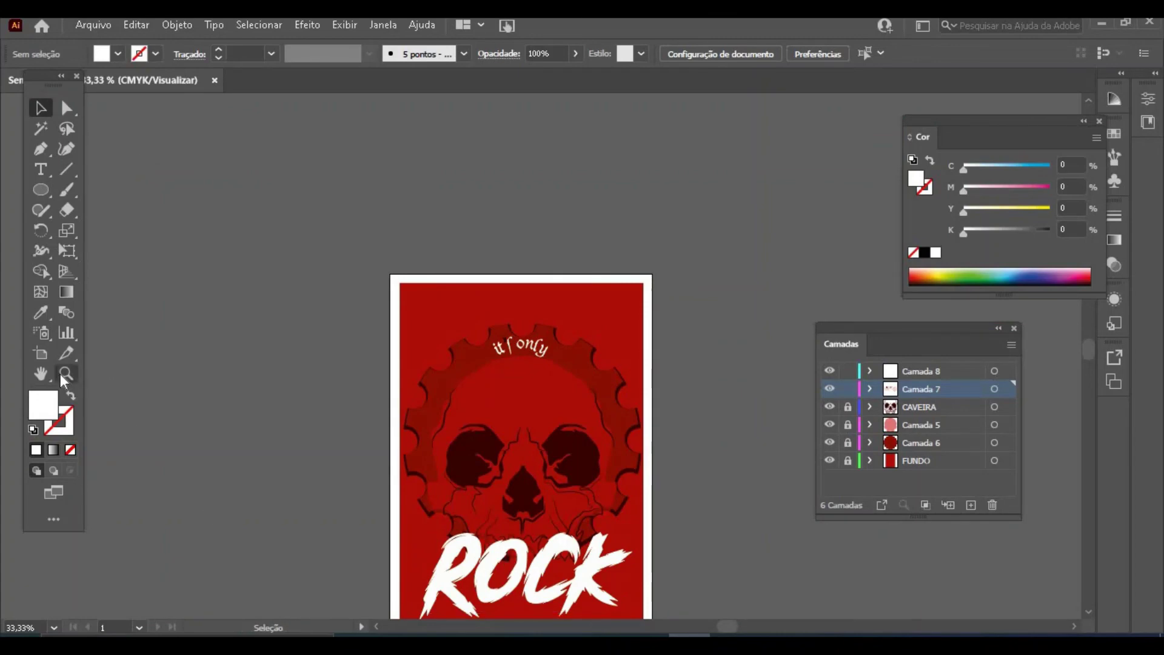
click(63, 374)
click(504, 331)
click(560, 381)
click(514, 336)
click(560, 379)
click(548, 330)
click(542, 346)
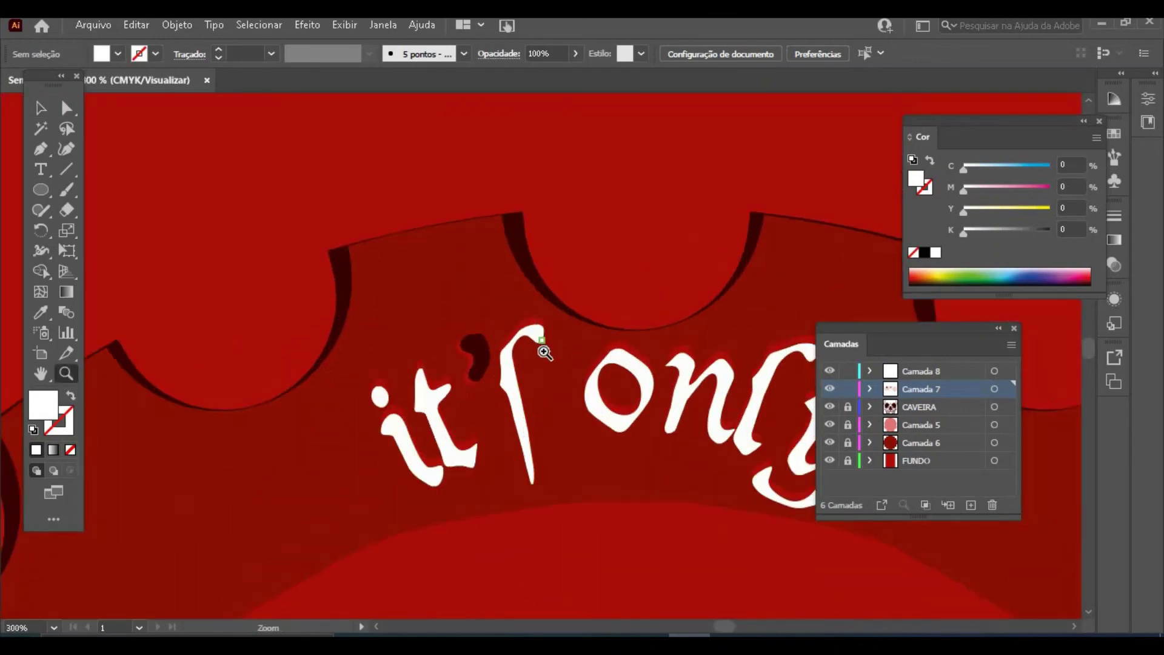
click(545, 352)
key(v)
click(462, 373)
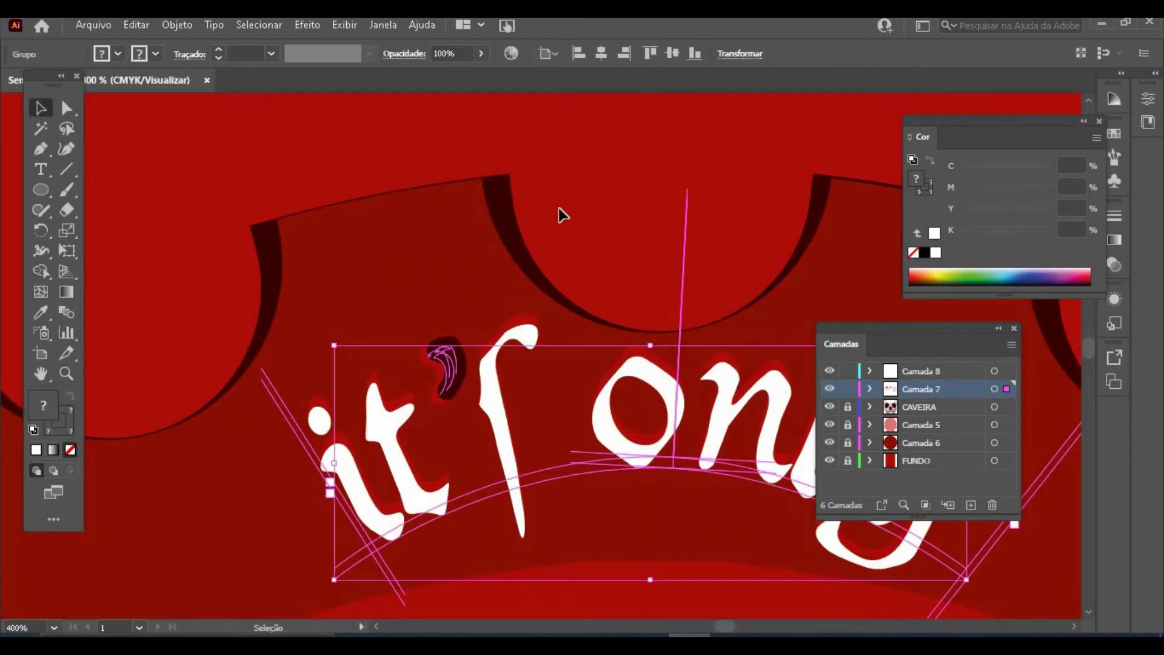
double_click(450, 364)
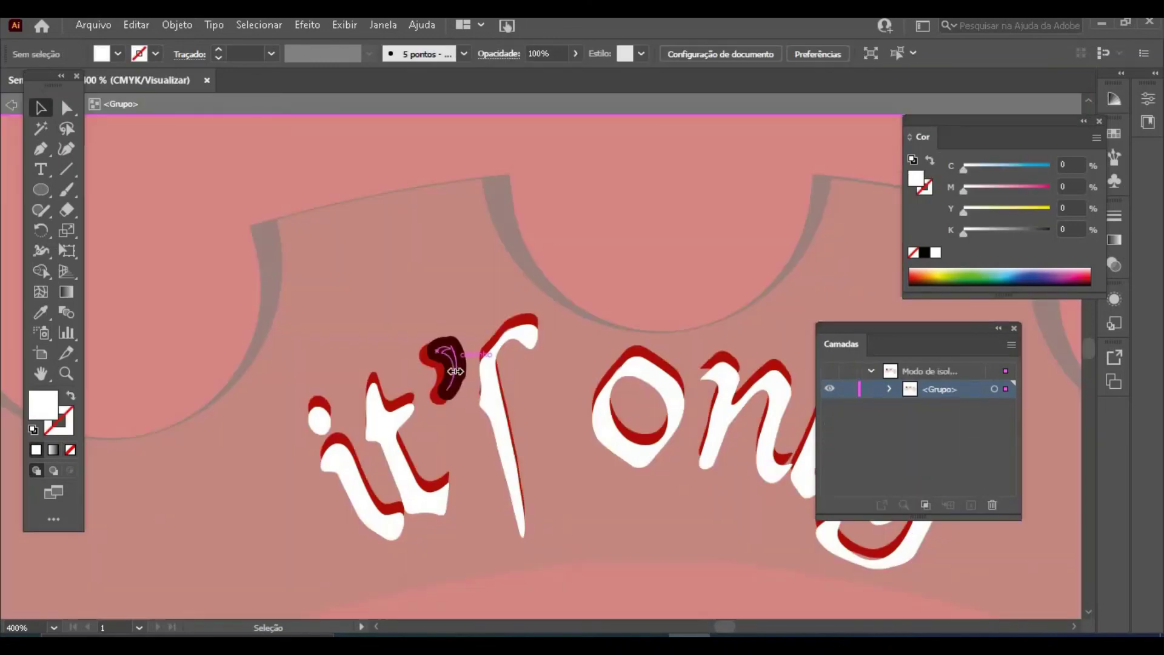
click(936, 251)
click(800, 239)
Step: Darken the stroke of the red apostrophe behind the white one by setting its black (K) value to 86%
click(425, 368)
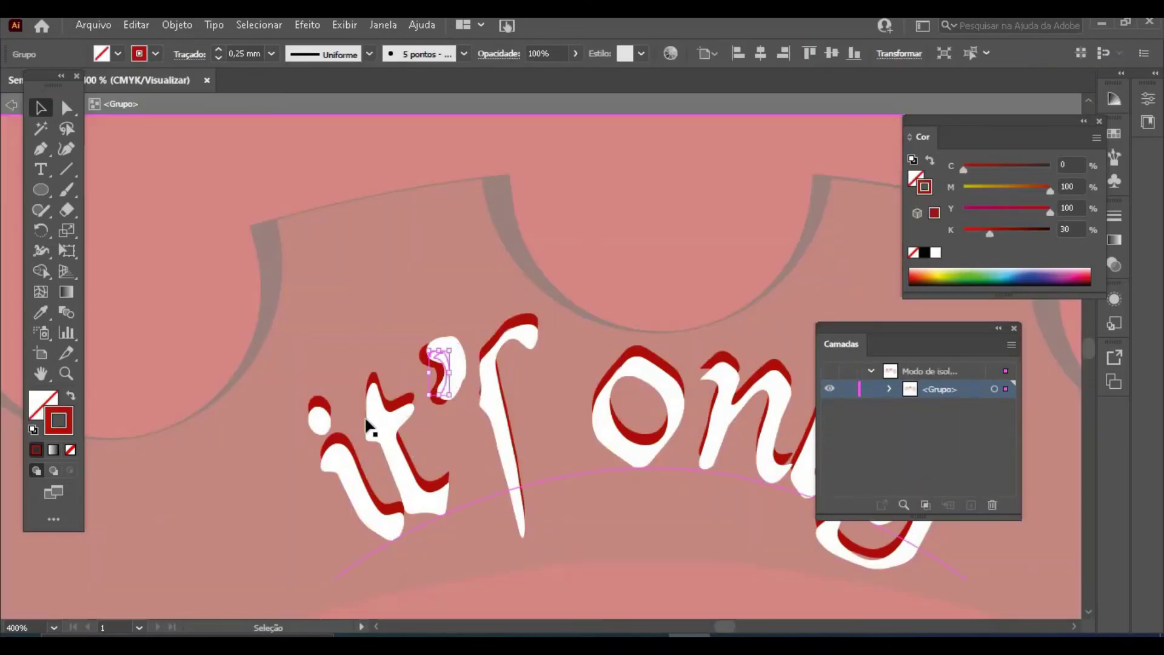
drag(990, 232, 1039, 232)
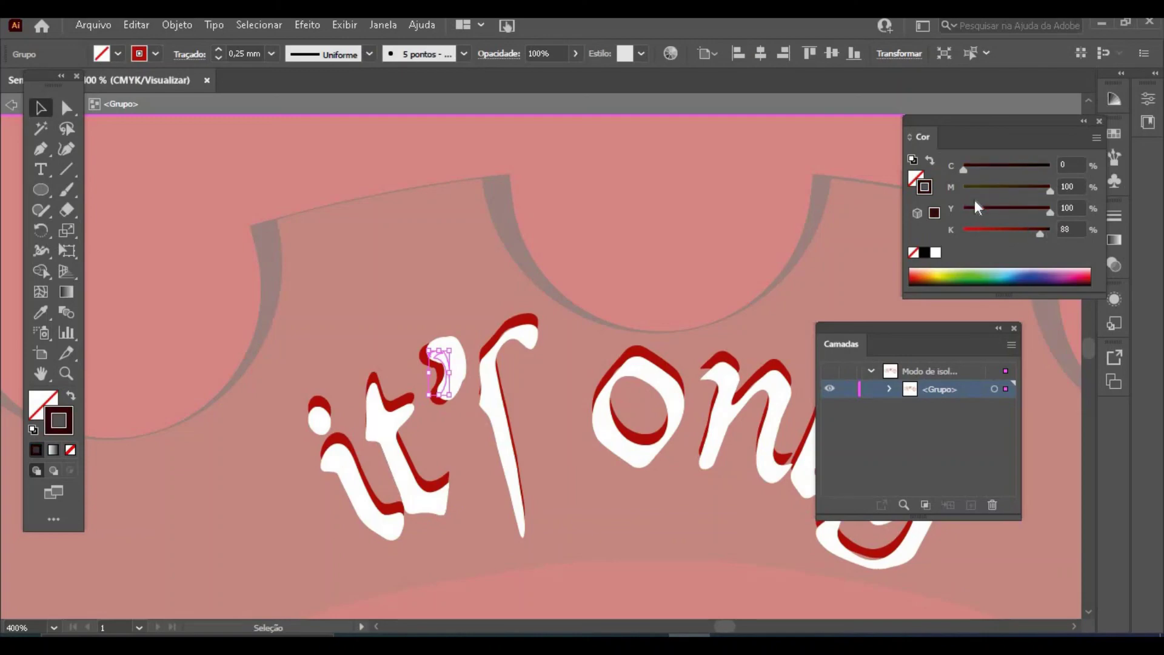
click(610, 231)
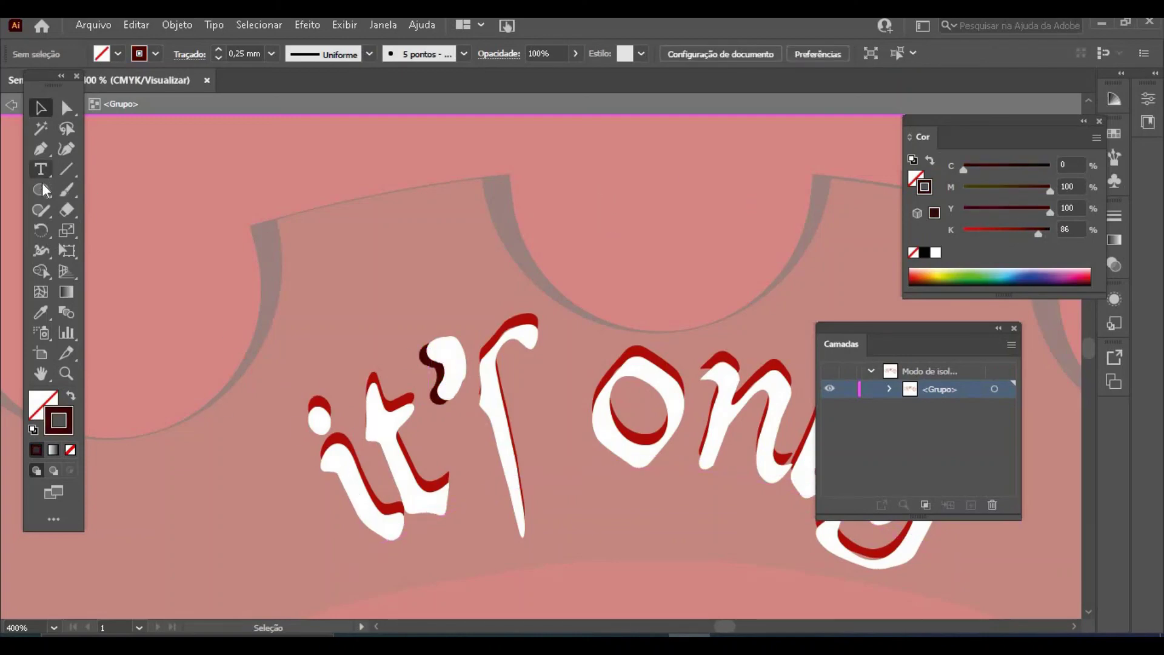
Step: Select the white "it's only" text inside the lettering group and cut it, leaving the red copy
click(41, 171)
drag(355, 473, 1024, 407)
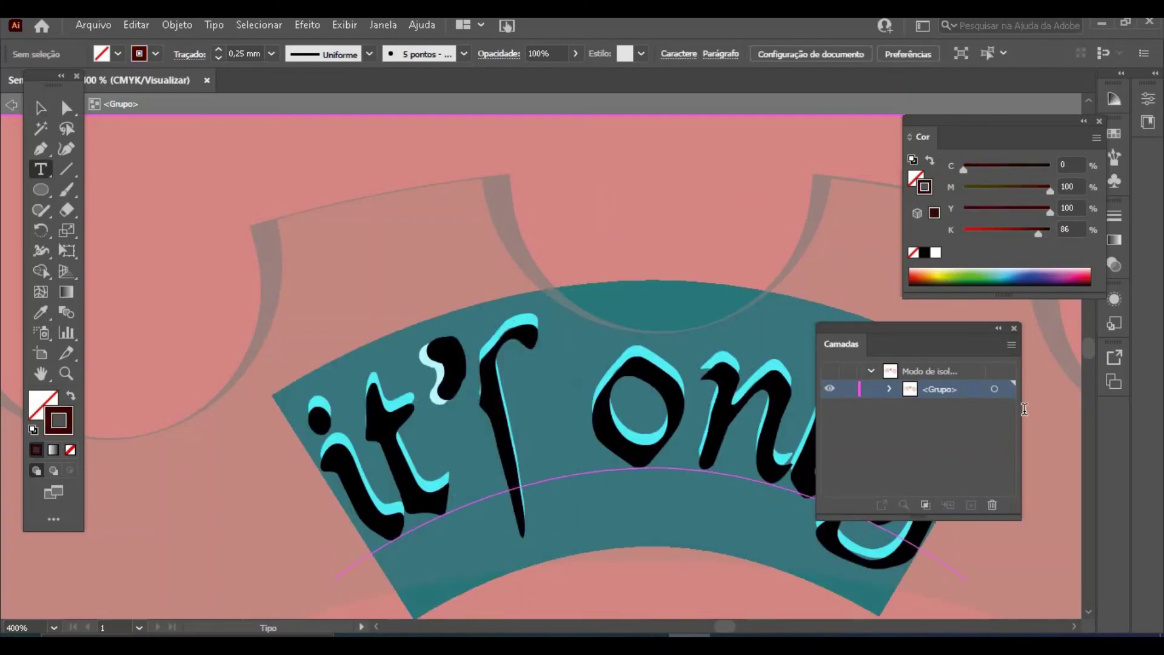
click(40, 108)
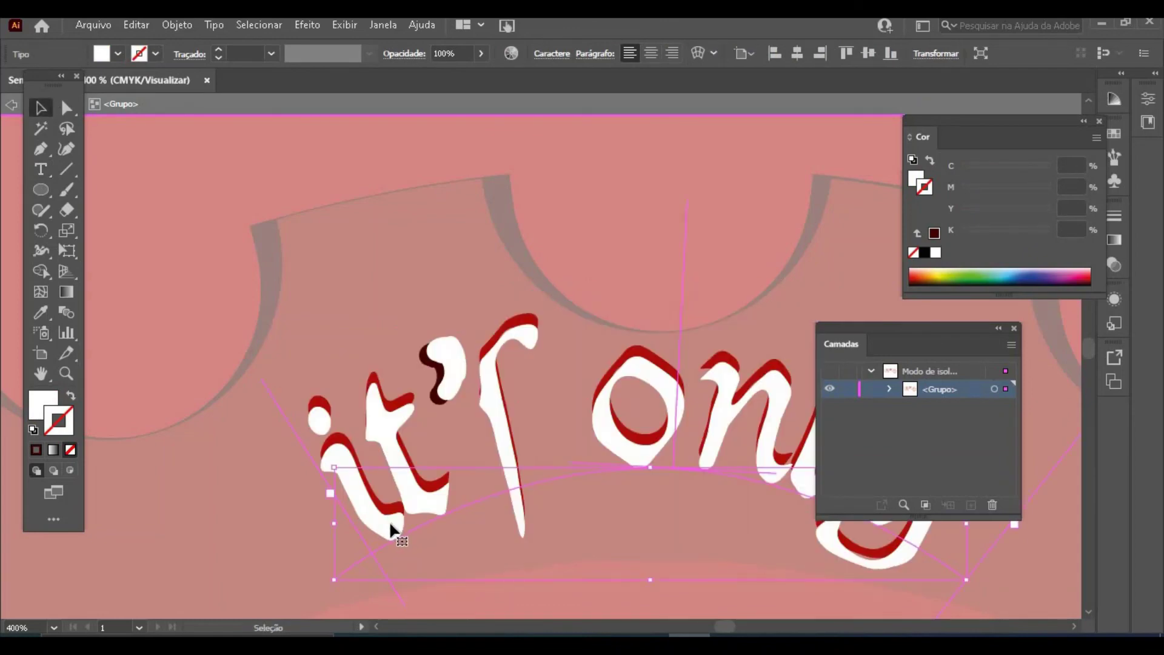
click(381, 540)
Step: Darken the fill of the red "it's only" text copy by setting its black (K) value to 91%
click(40, 171)
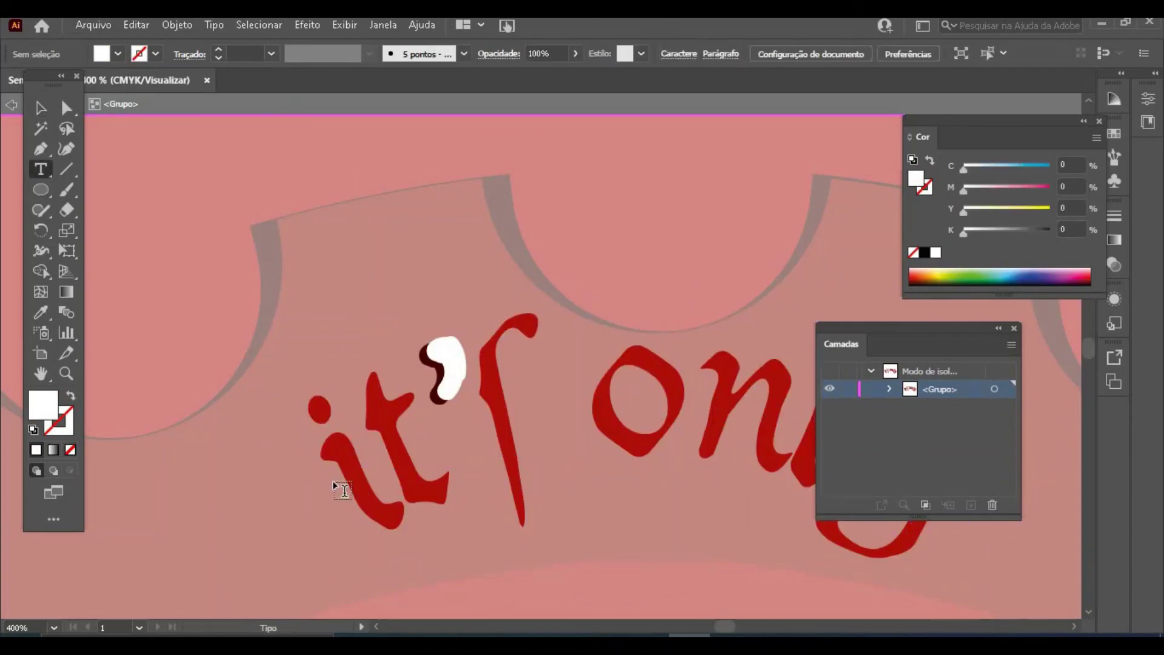
triple_click(333, 484)
drag(988, 228, 1044, 235)
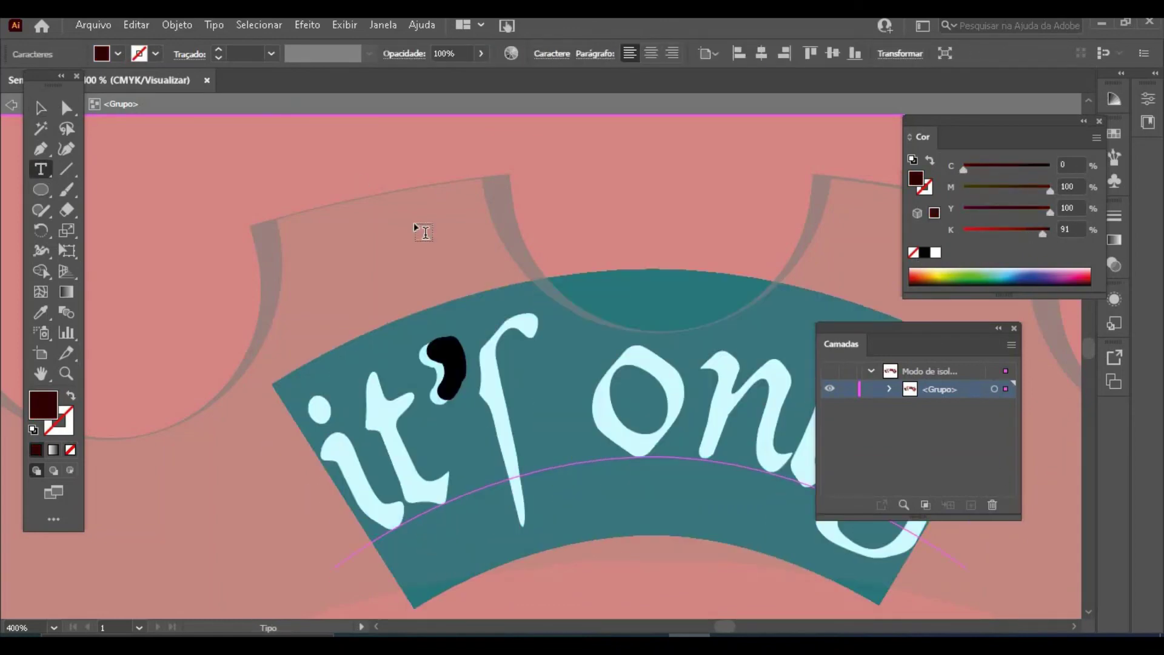
key(Escape)
Step: Paste the cut white "it's only" text in front of the dark copy and leave the lettering group
click(179, 125)
click(135, 25)
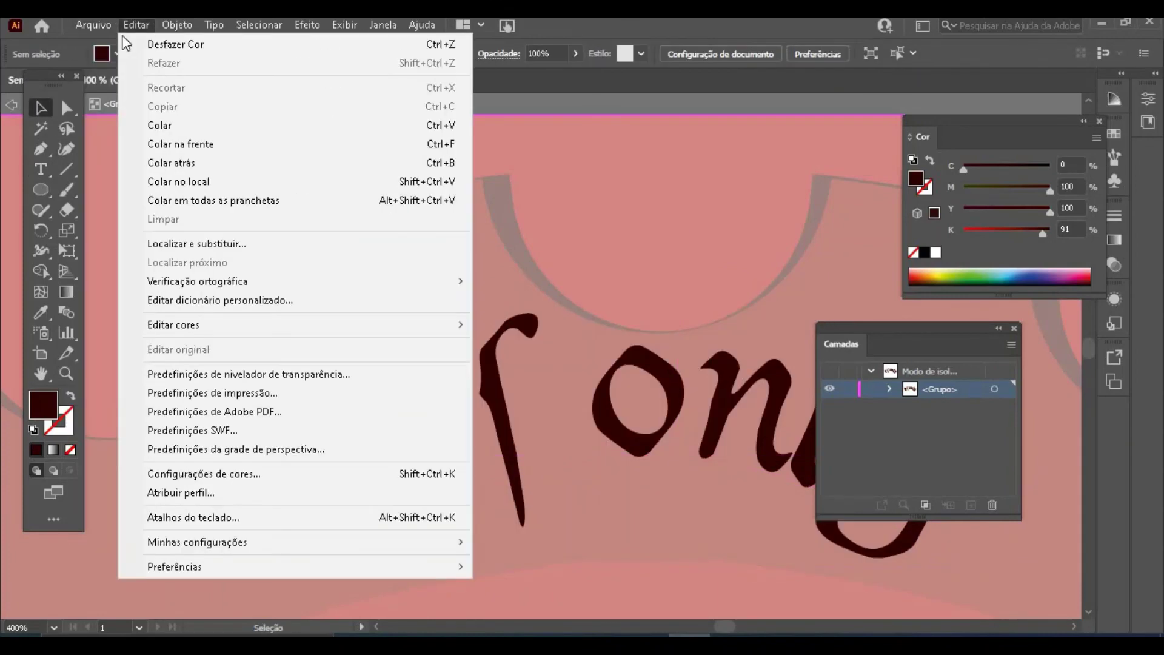
click(163, 144)
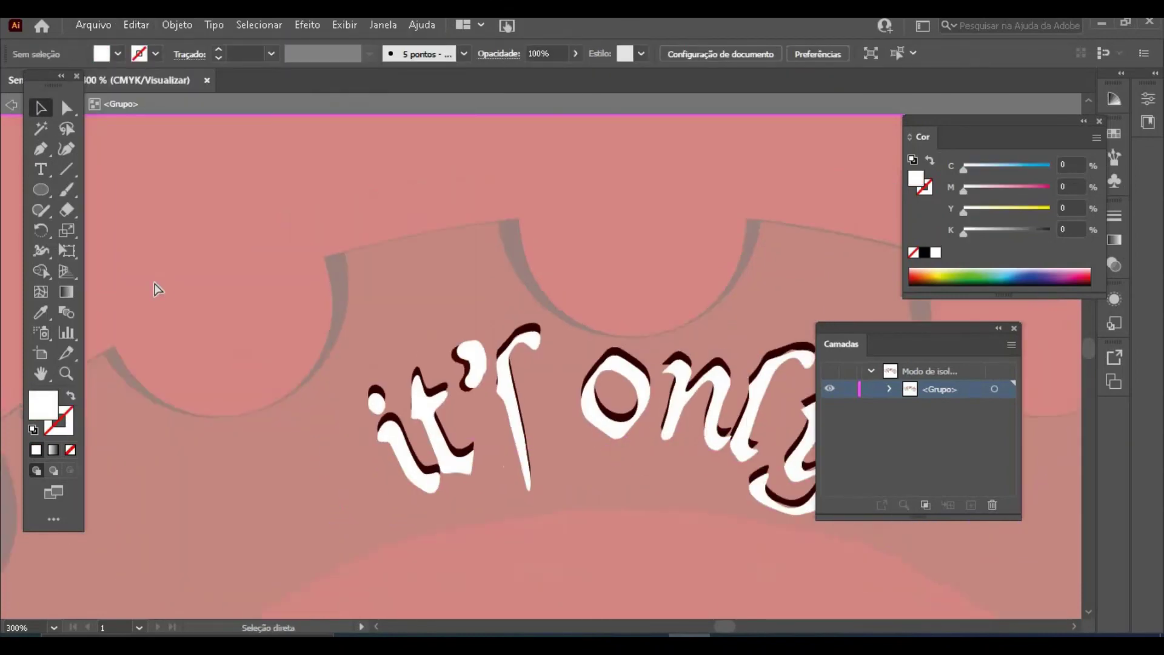
key(ctrl+minus)
key(ctrl+minus)
key(ctrl+minus)
key(ctrl+minus)
key(ctrl+minus)
key(ctrl+minus)
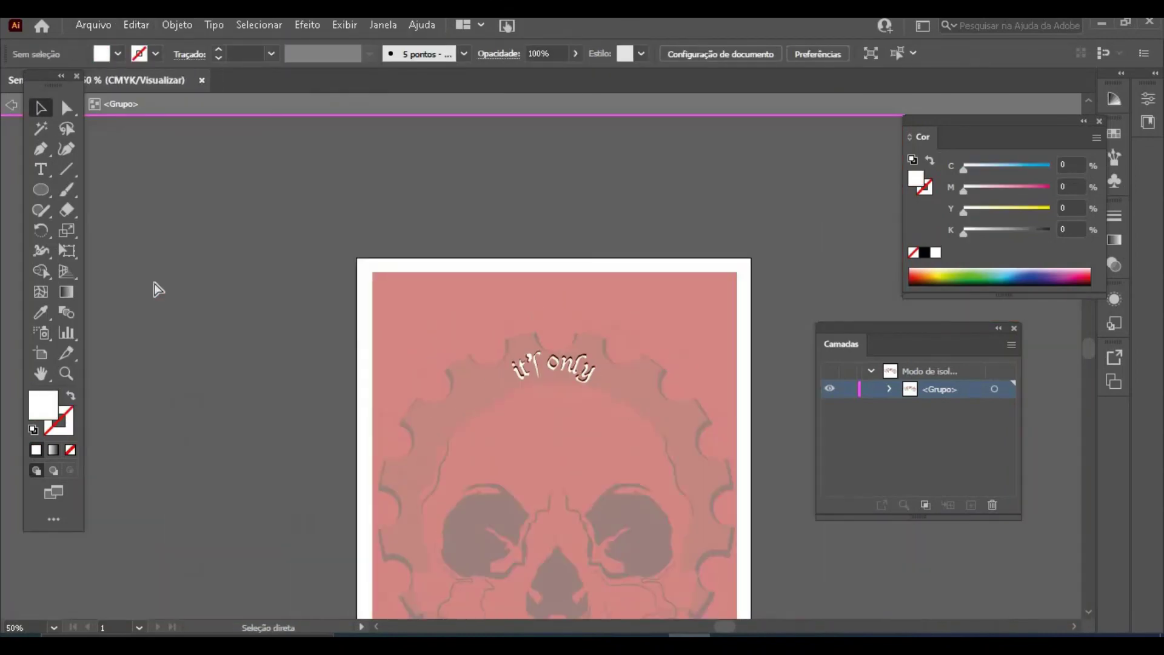
key(Escape)
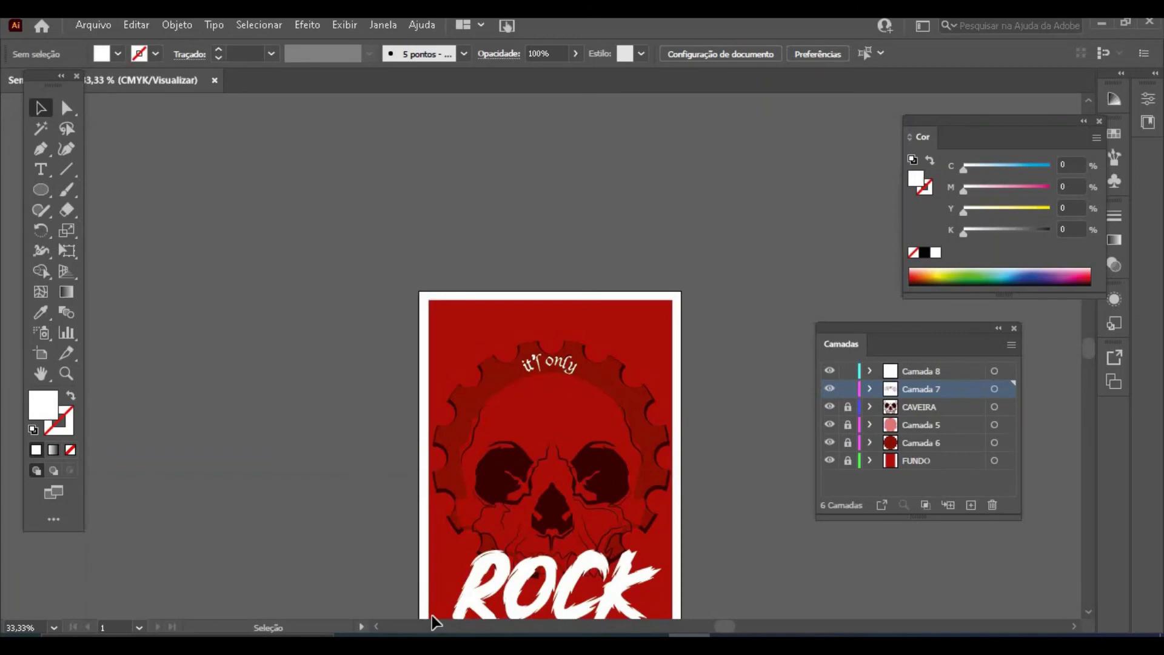
Step: Examine the poster as a whole, from the lettering in the gear's rim down to the ROCK title
click(40, 374)
drag(528, 412, 489, 281)
click(66, 374)
click(518, 347)
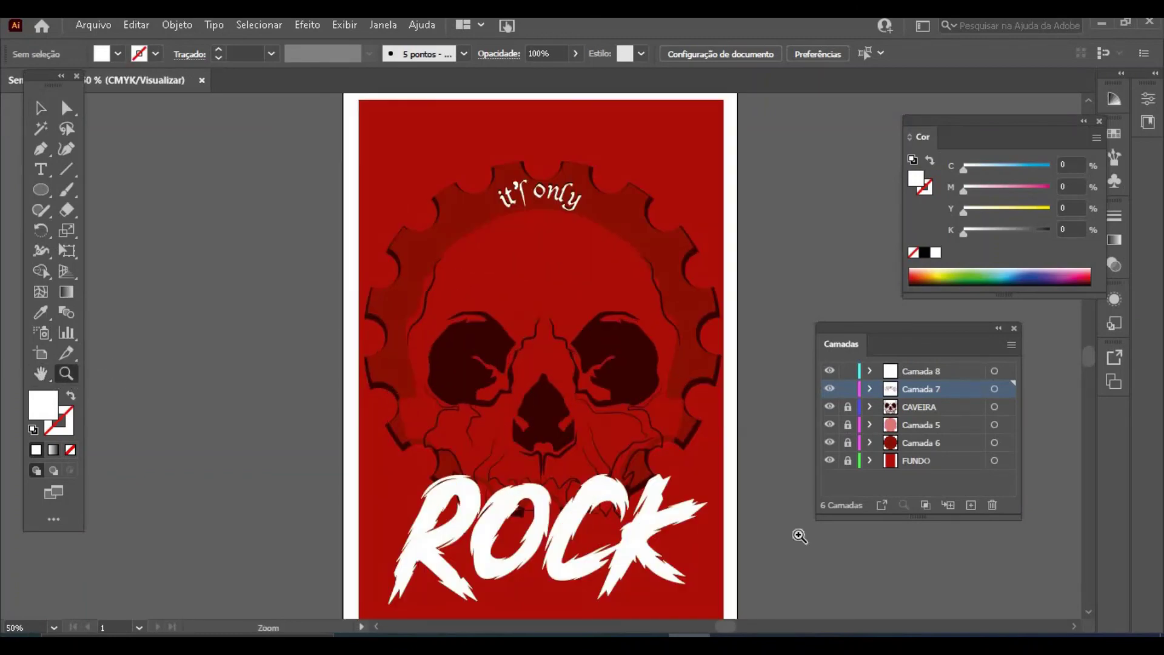
scroll(1090, 367, down, 4)
scroll(1090, 367, up, 3)
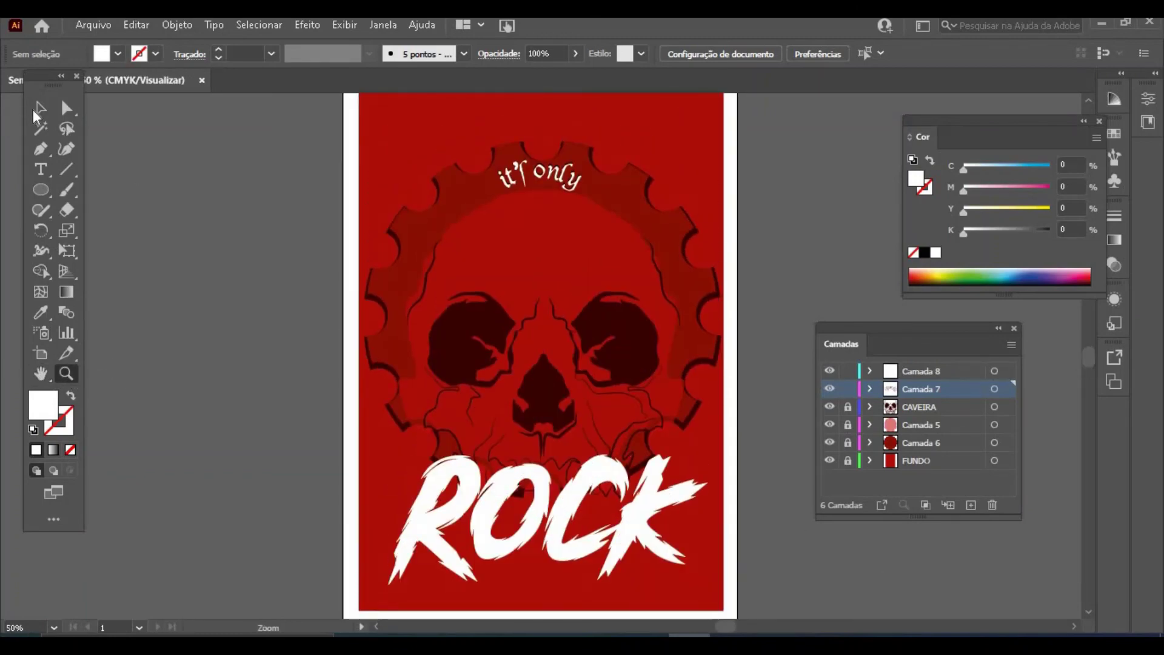
click(37, 109)
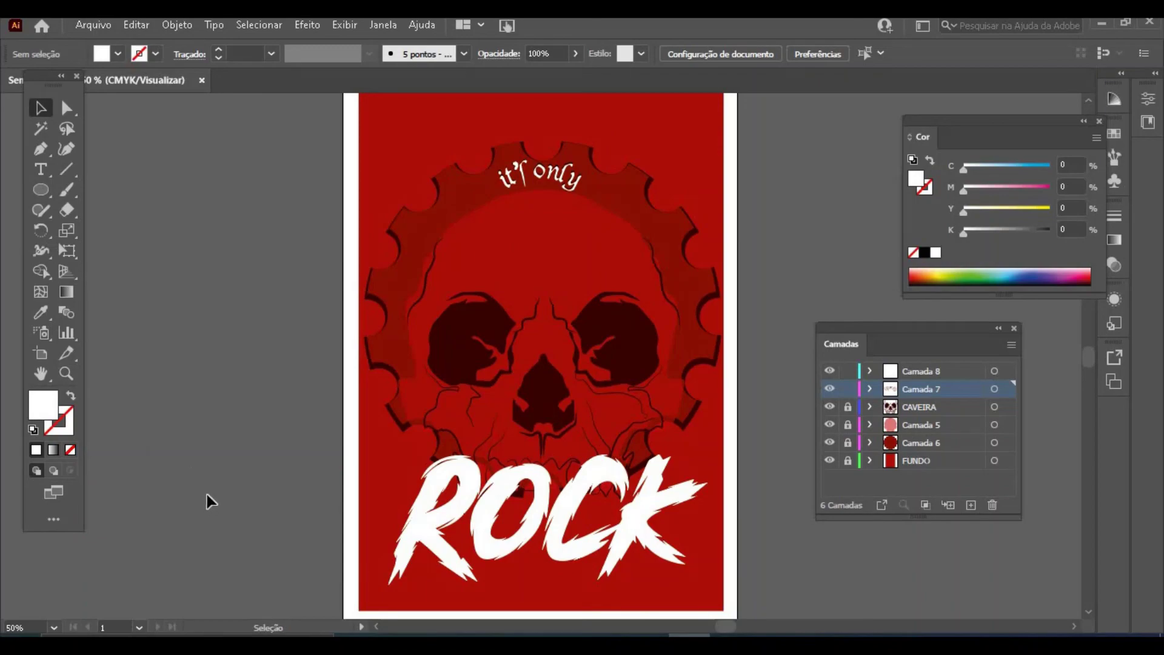